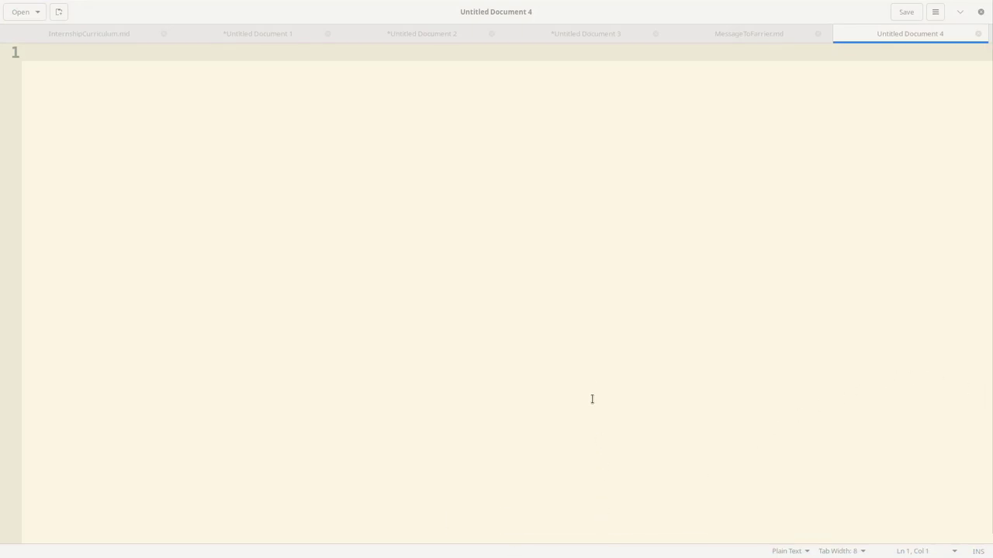
- Switch to draw.io and create a new blank diagram
{"action": "key", "text": "alt+Tab"}
{"action": "key", "text": "alt+Tab"}
{"action": "key", "text": "alt+Tab"}
{"action": "key", "text": "alt+Tab"}
{"action": "key", "text": "alt+Tab"}
{"action": "key", "text": "alt+Tab"}
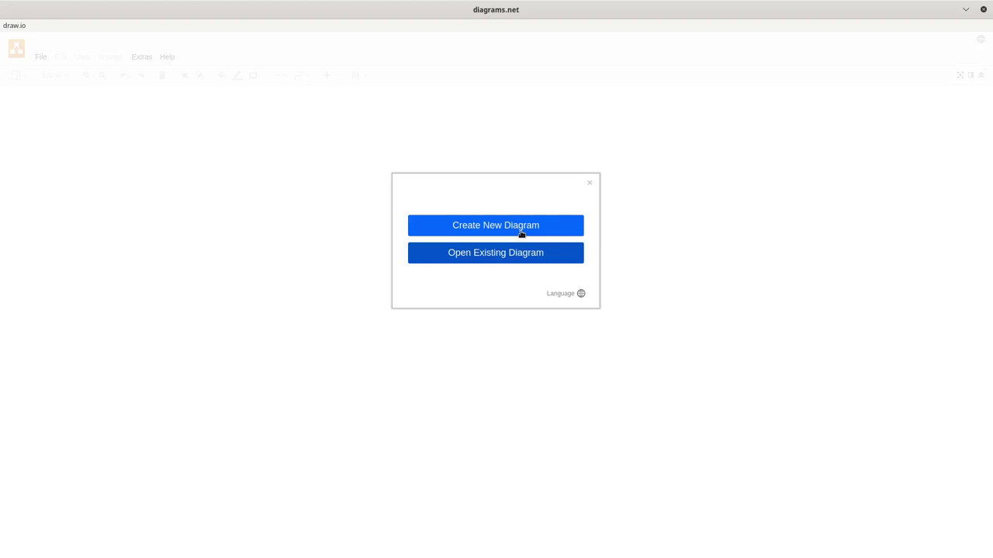
{"action": "left_click", "coordinate": [520, 234]}
{"action": "left_click", "coordinate": [465, 210]}
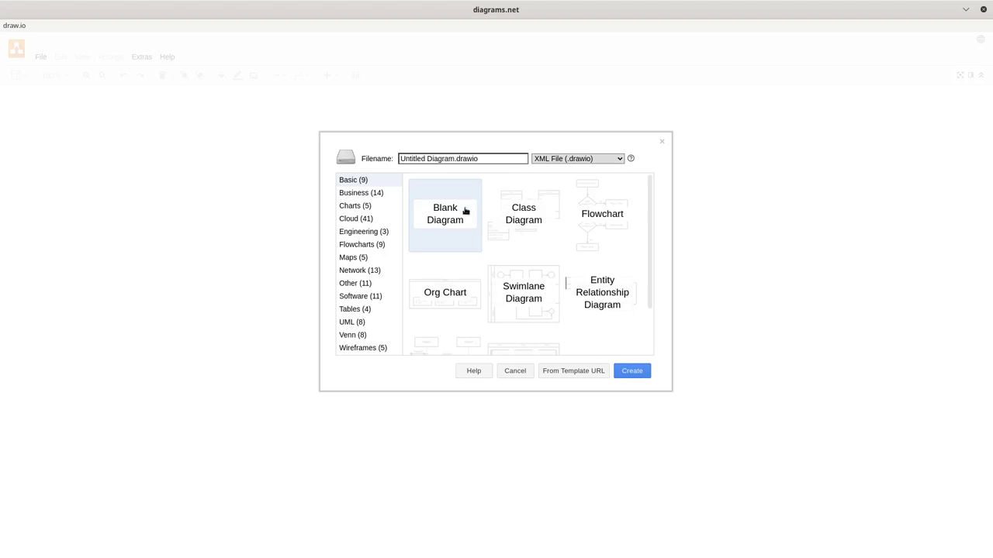
{"action": "left_click", "coordinate": [632, 373]}
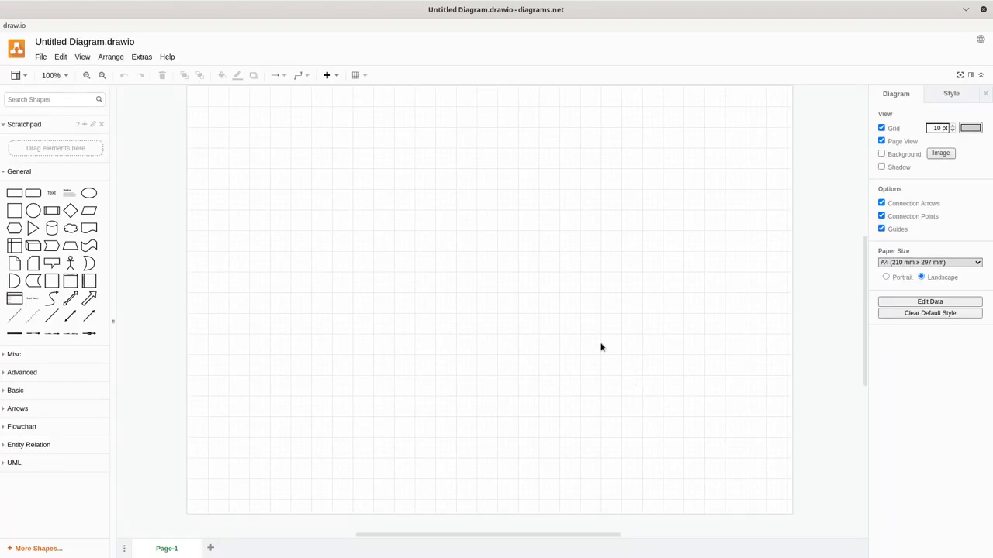
- Add a square to the page, enlarge it to cover most of the page height, and place it near the page's middle
{"action": "left_click", "coordinate": [14, 210]}
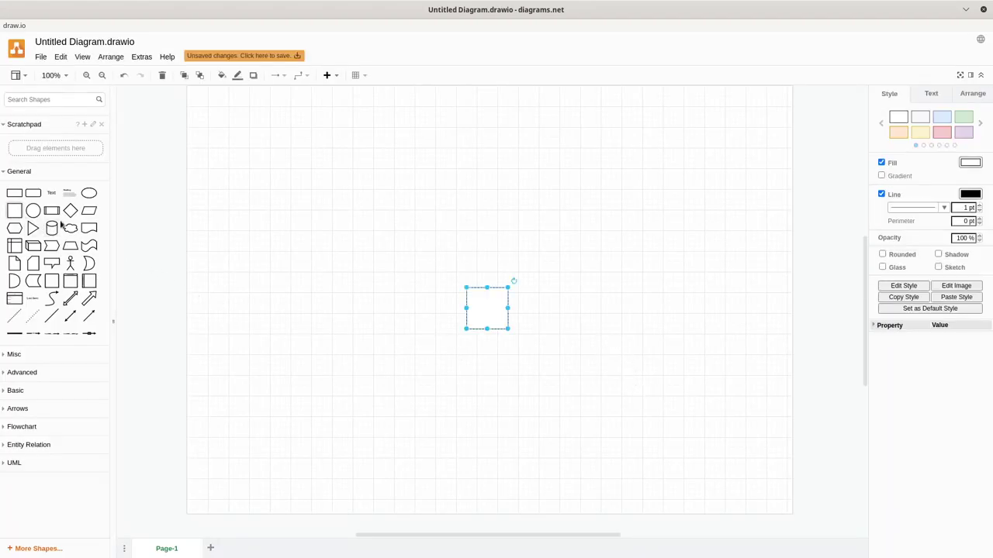
{"action": "left_click_drag", "start_coordinate": [480, 297], "coordinate": [401, 155]}
{"action": "left_click_drag", "start_coordinate": [430, 190], "coordinate": [574, 334]}
{"action": "left_click_drag", "start_coordinate": [462, 229], "coordinate": [485, 235]}
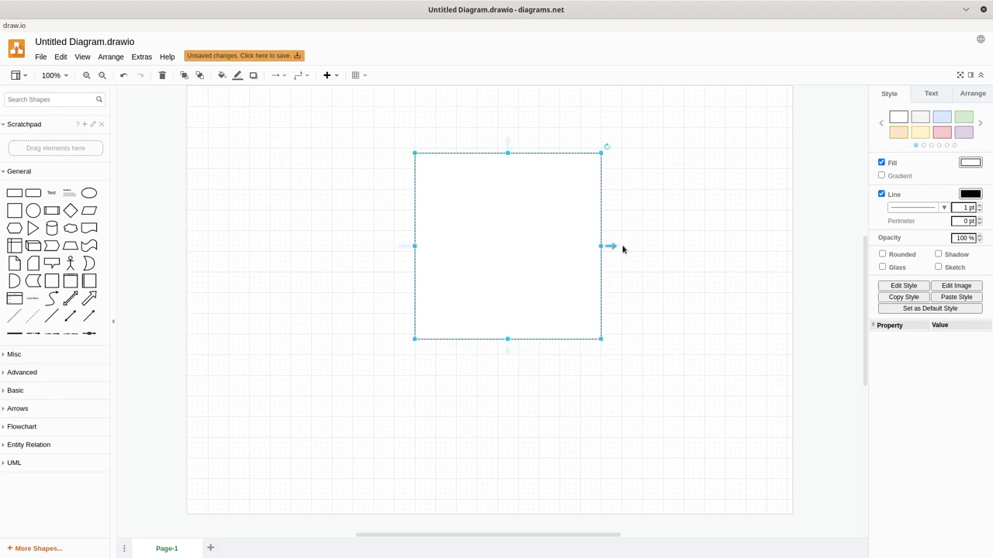
{"action": "left_click", "coordinate": [626, 242]}
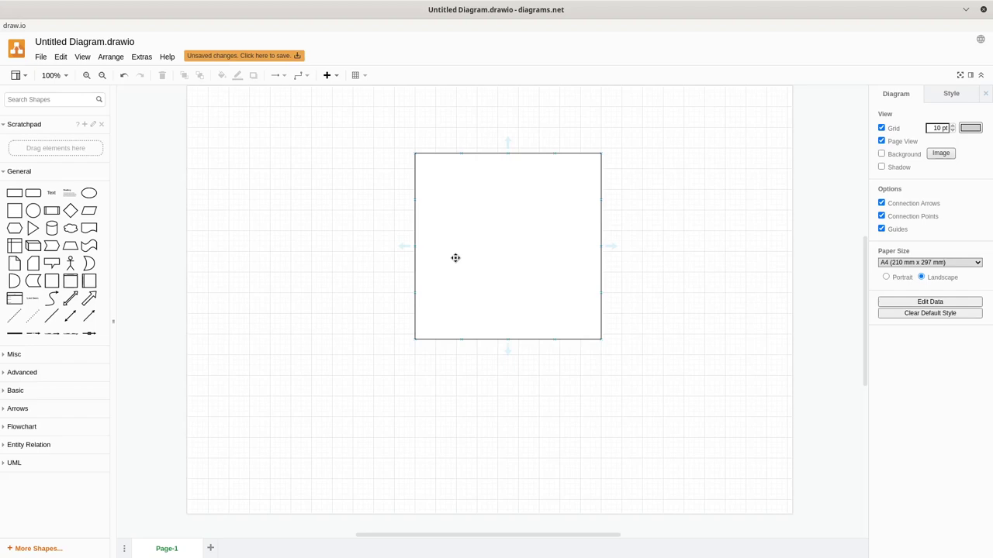
{"action": "left_click_drag", "start_coordinate": [468, 263], "coordinate": [411, 232]}
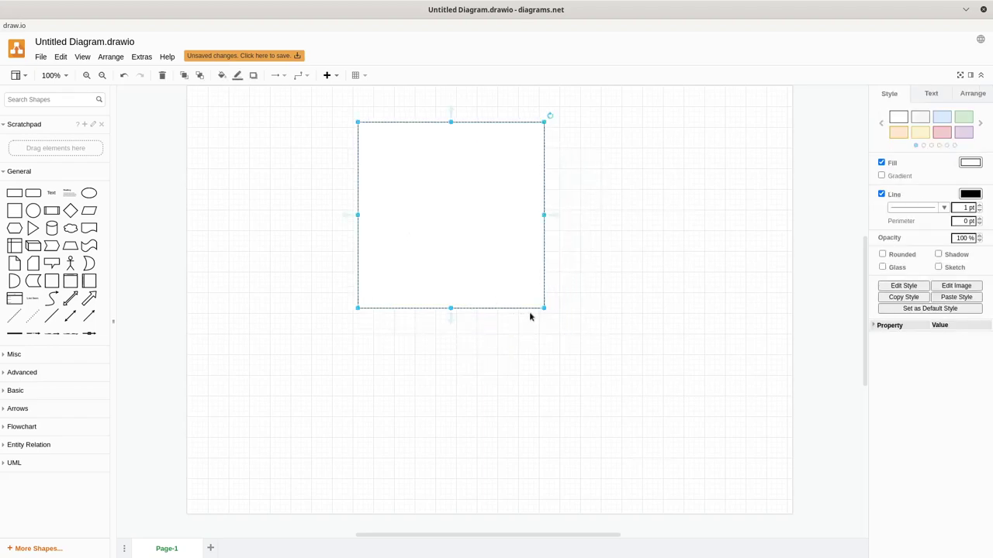
{"action": "left_click_drag", "start_coordinate": [543, 308], "coordinate": [535, 373]}
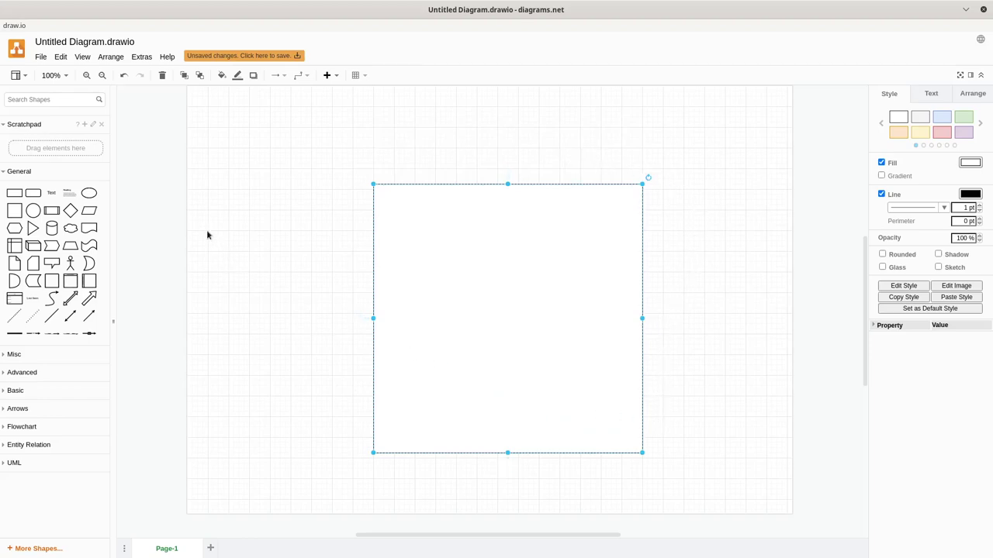
- Add a text label reading "Amorphous Task", widen it to fit one line, and centre it inside the square
{"action": "left_click", "coordinate": [51, 192]}
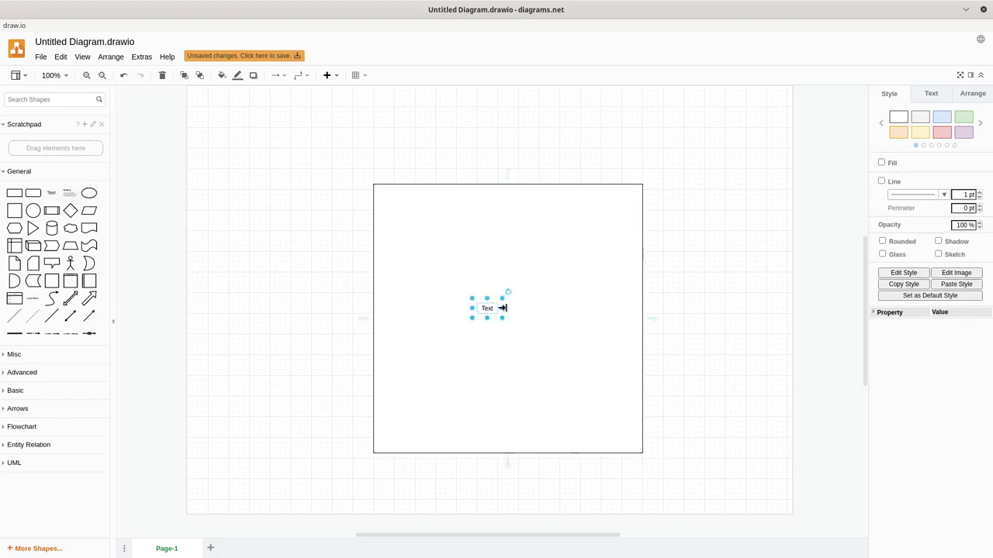
{"action": "double_click", "coordinate": [488, 310]}
{"action": "type", "text": "Am"}
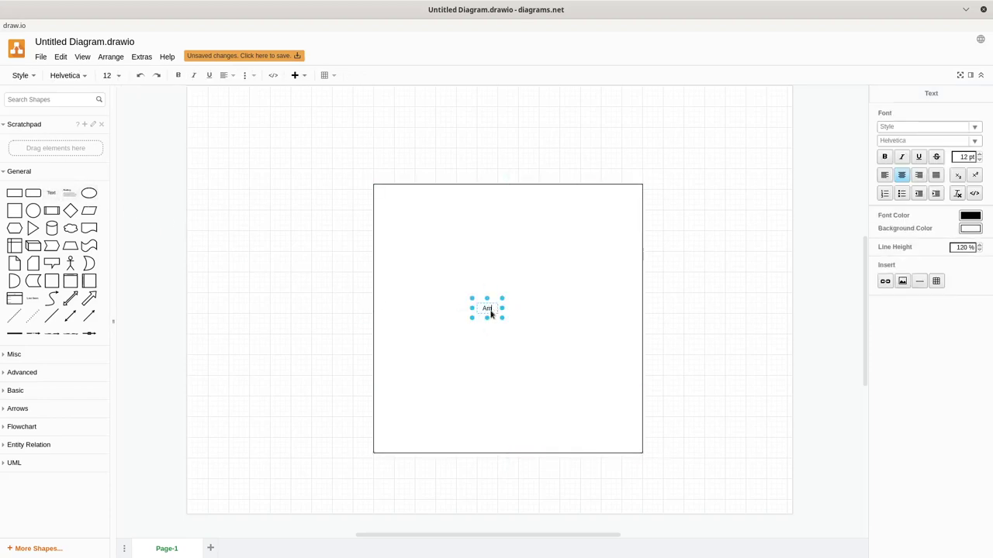
{"action": "type", "text": "ordhous Task"}
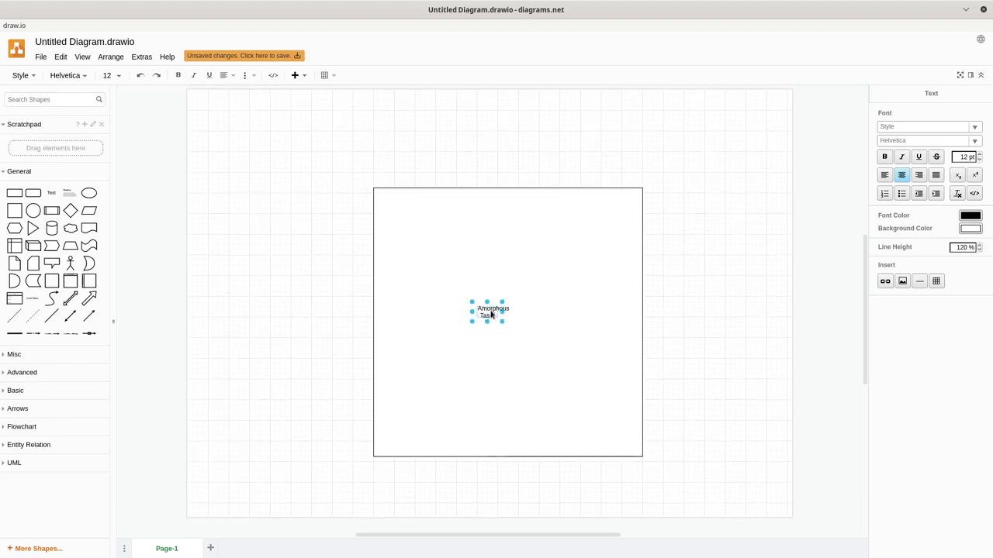
{"action": "left_click_drag", "start_coordinate": [503, 321], "coordinate": [564, 337]}
{"action": "double_click", "coordinate": [539, 321]}
{"action": "key", "text": "Escape"}
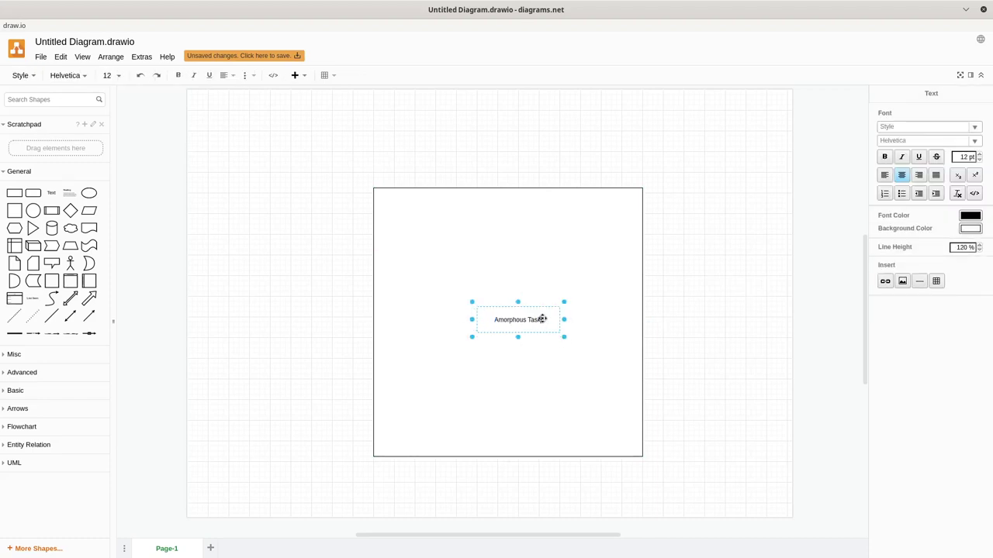
{"action": "left_click", "coordinate": [723, 313]}
{"action": "left_click_drag", "start_coordinate": [509, 321], "coordinate": [500, 329]}
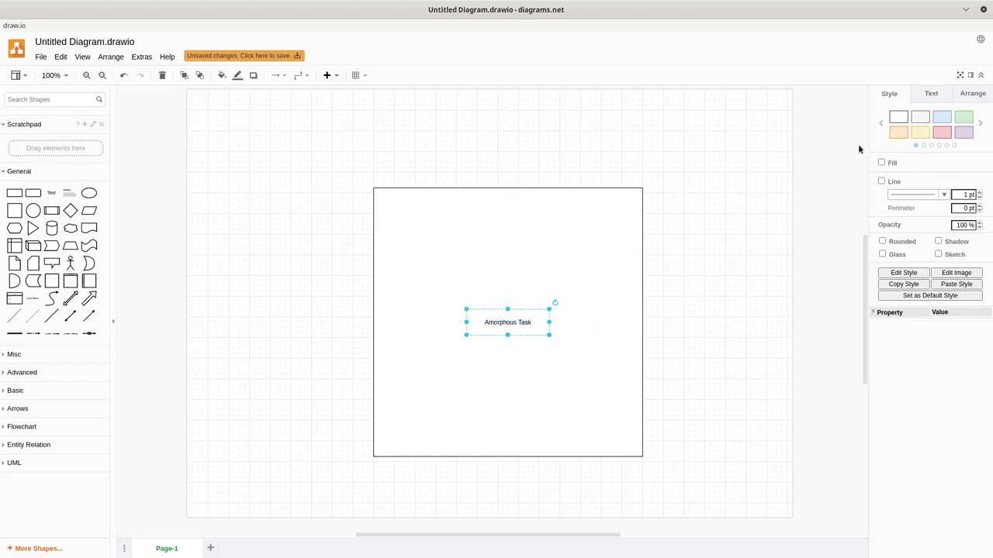
- Set the font size of the "Amorphous Task" label to 22 pt
{"action": "left_click", "coordinate": [931, 93]}
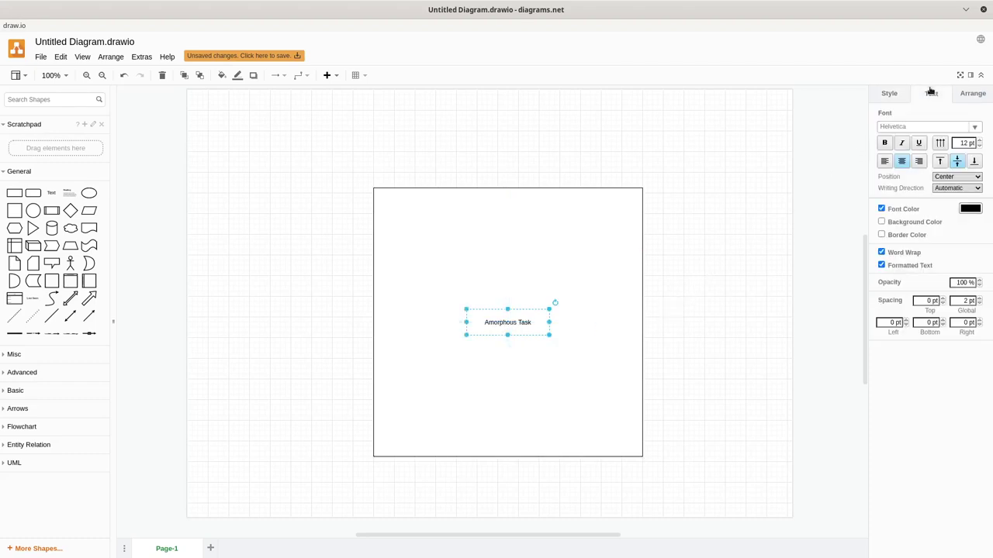
{"action": "left_click", "coordinate": [979, 141]}
{"action": "left_click", "coordinate": [979, 141]}
{"action": "left_click", "coordinate": [979, 141]}
{"action": "left_click", "coordinate": [979, 140]}
{"action": "left_click", "coordinate": [979, 140]}
{"action": "left_click", "coordinate": [979, 140]}
{"action": "left_click", "coordinate": [980, 140]}
{"action": "left_click", "coordinate": [979, 140]}
{"action": "left_click", "coordinate": [979, 141]}
{"action": "left_click", "coordinate": [979, 142]}
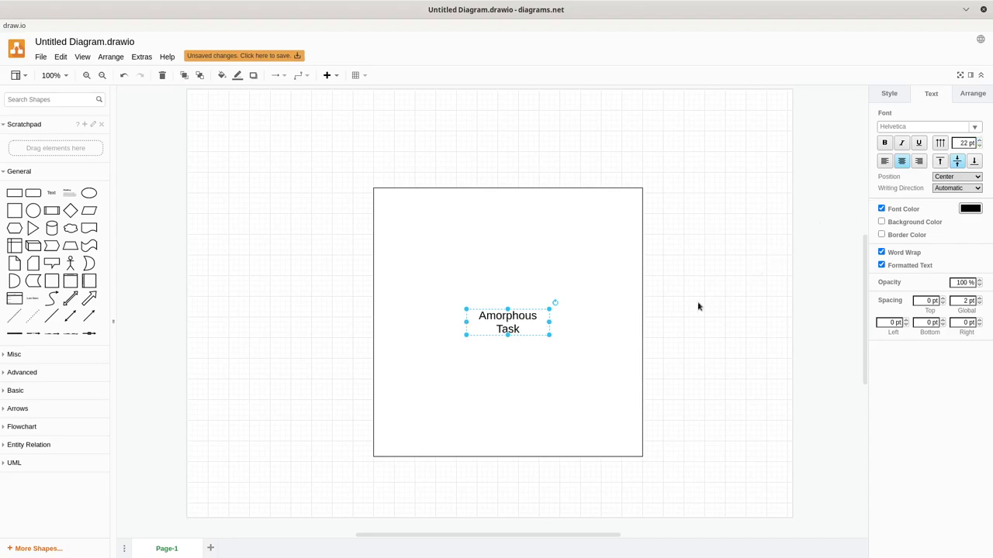
- Widen the "Amorphous Task" label so its text fits on one line, keeping it centred in the square
{"action": "left_click", "coordinate": [551, 324]}
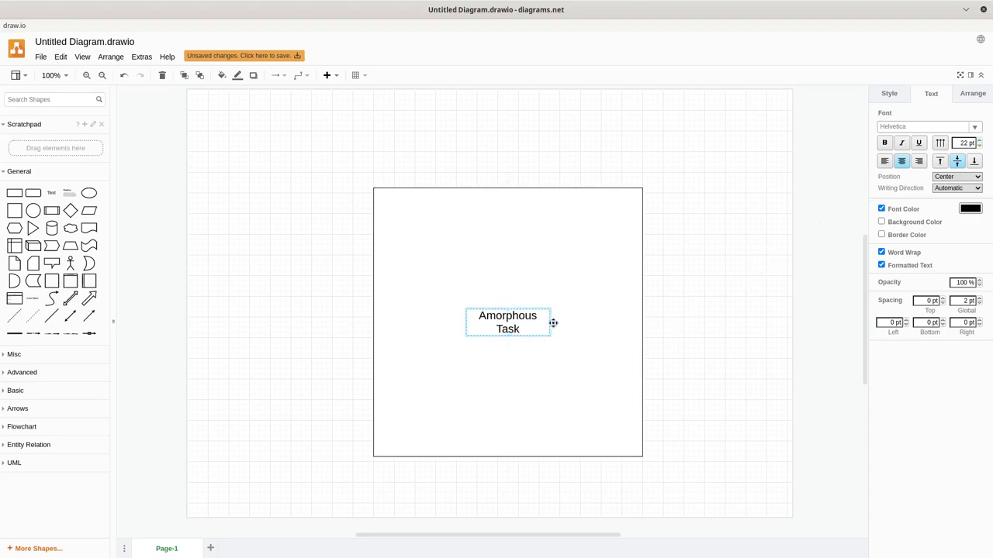
{"action": "left_click", "coordinate": [711, 306]}
{"action": "left_click", "coordinate": [508, 322]}
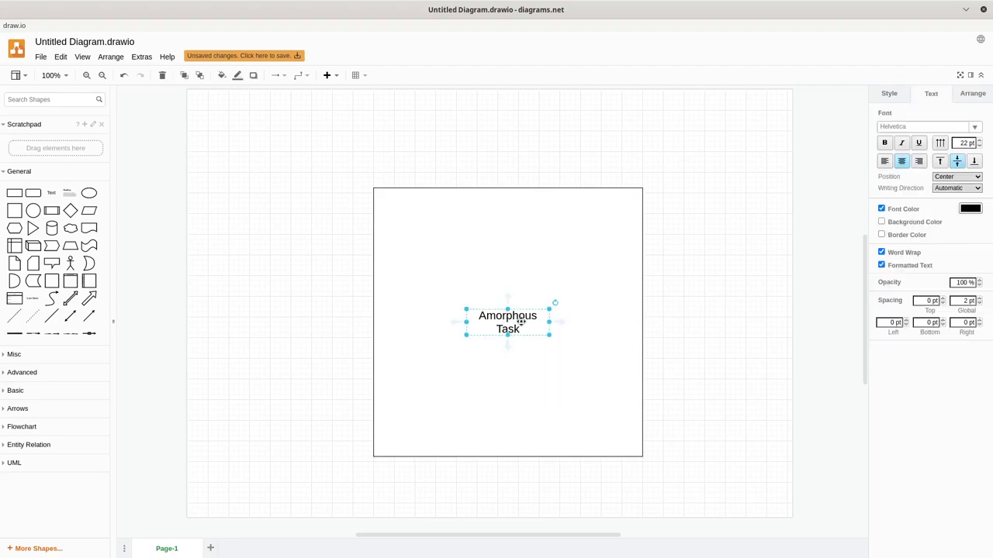
{"action": "left_click_drag", "start_coordinate": [549, 324], "coordinate": [514, 327]}
{"action": "left_click", "coordinate": [691, 306]}
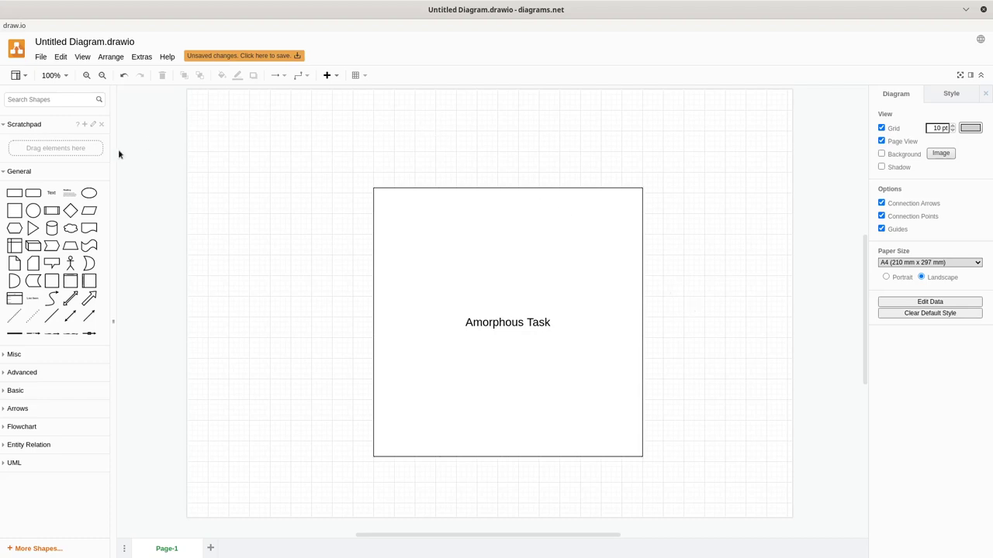
- Add a wide text label above the square reading "How does a worm eat an apple? One bite at a time!"
{"action": "left_click", "coordinate": [56, 197]}
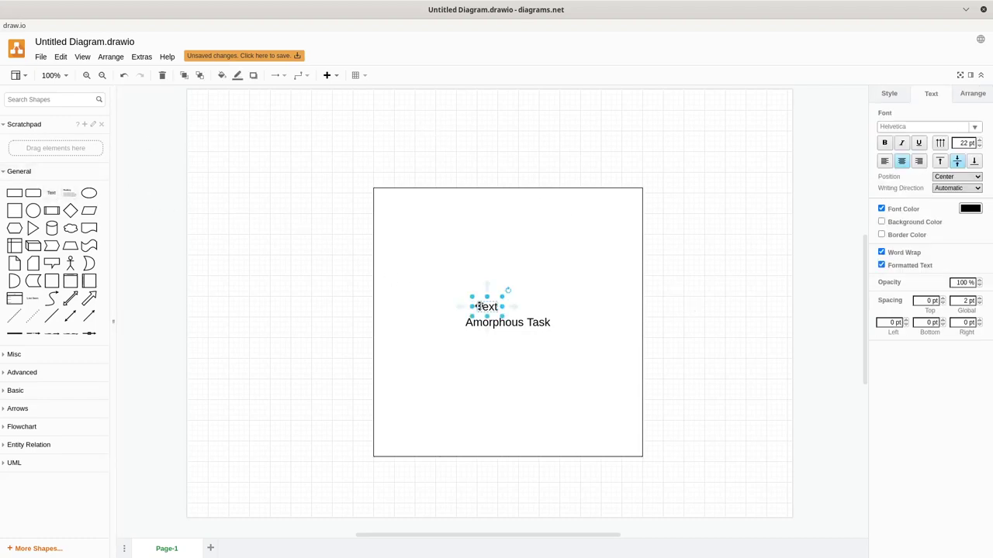
{"action": "left_click_drag", "start_coordinate": [477, 304], "coordinate": [384, 104]}
{"action": "key", "text": "F2"}
{"action": "type", "text": "How does a worm"}
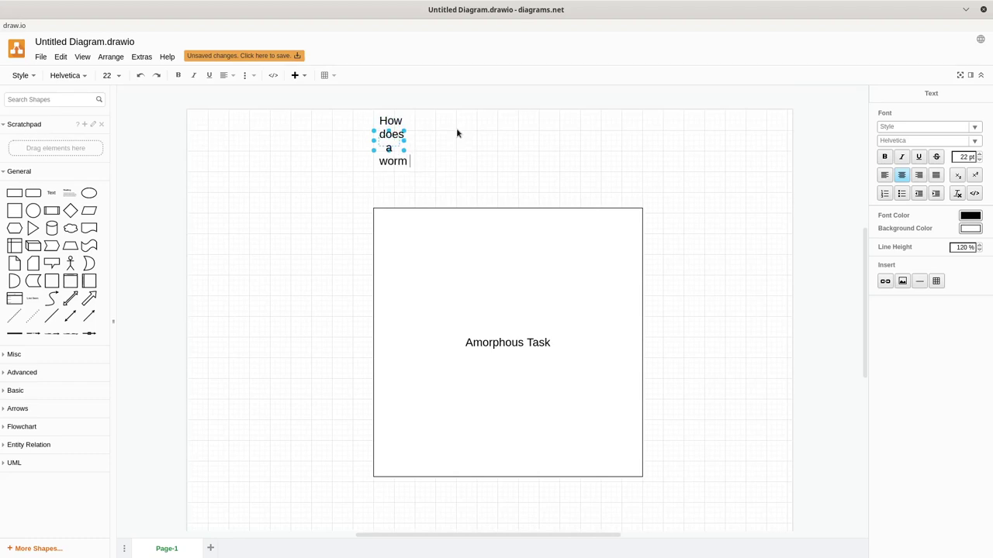
{"action": "type", "text": " eat"}
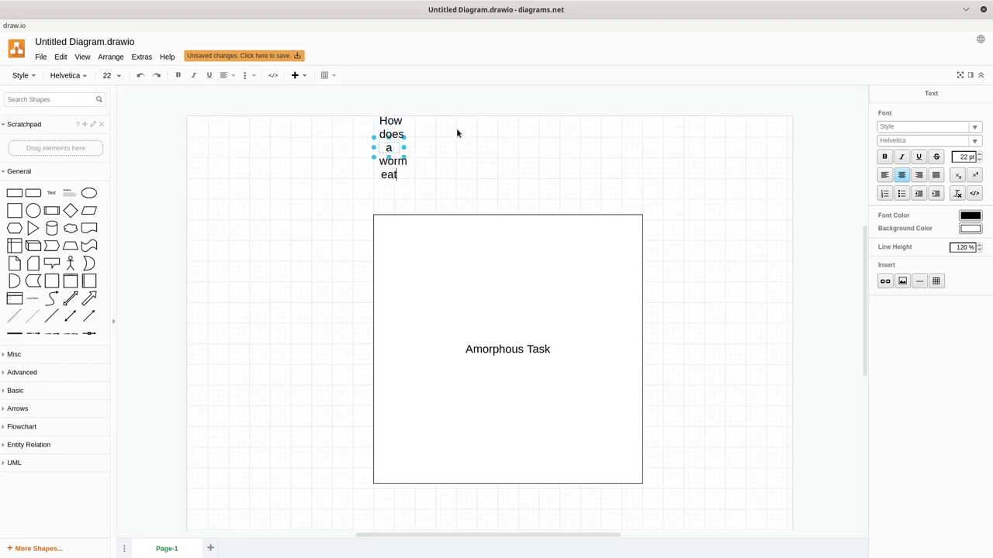
{"action": "type", "text": " an apple"}
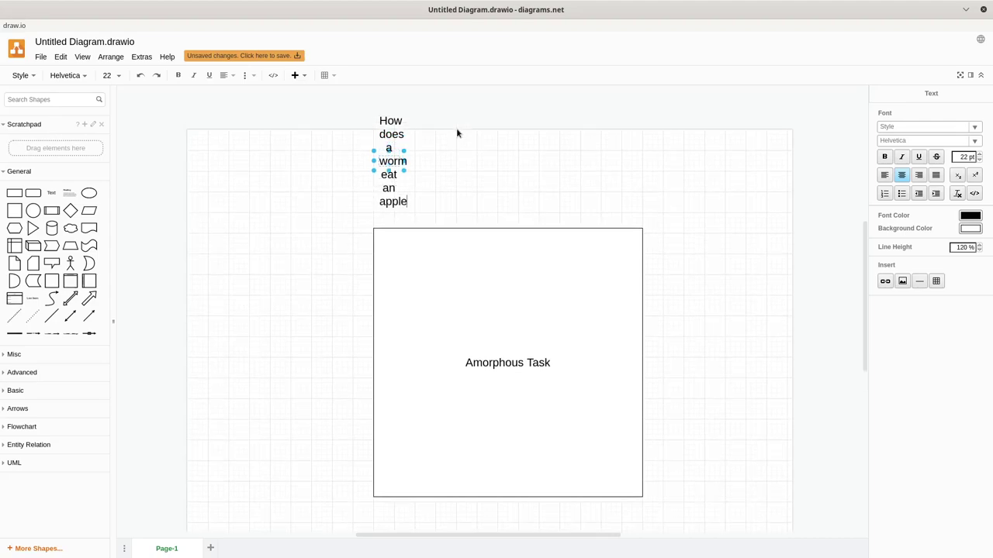
{"action": "type", "text": "? One"}
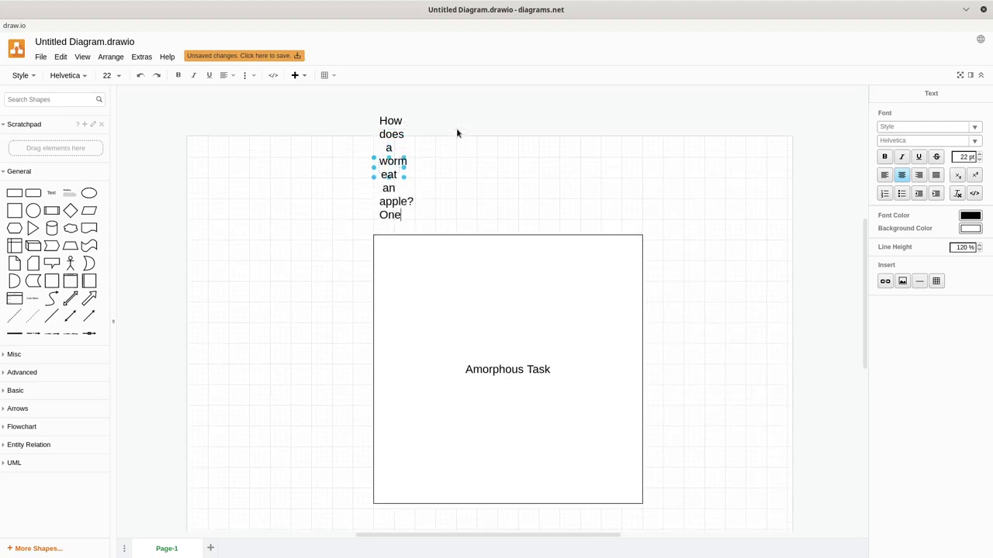
{"action": "type", "text": " bite at"}
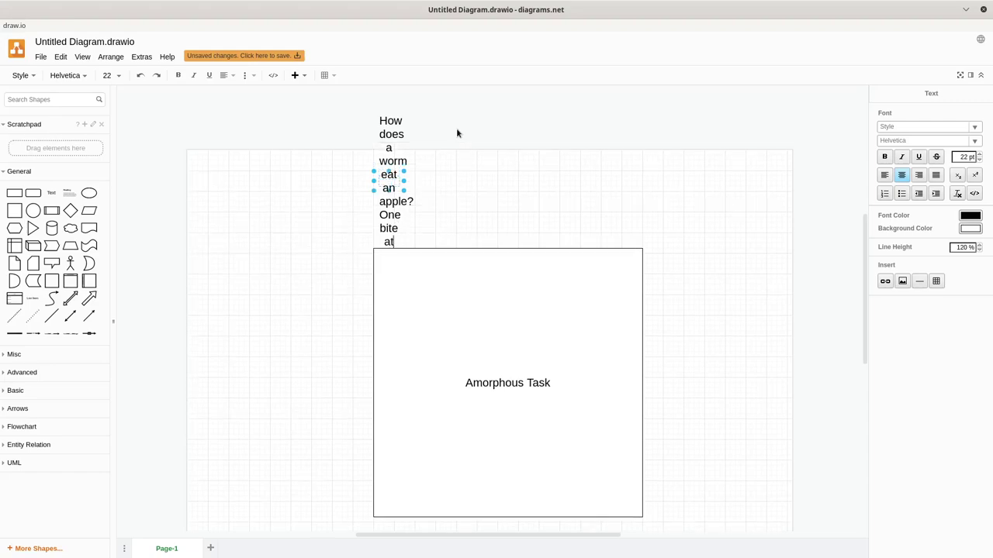
{"action": "type", "text": " a time"}
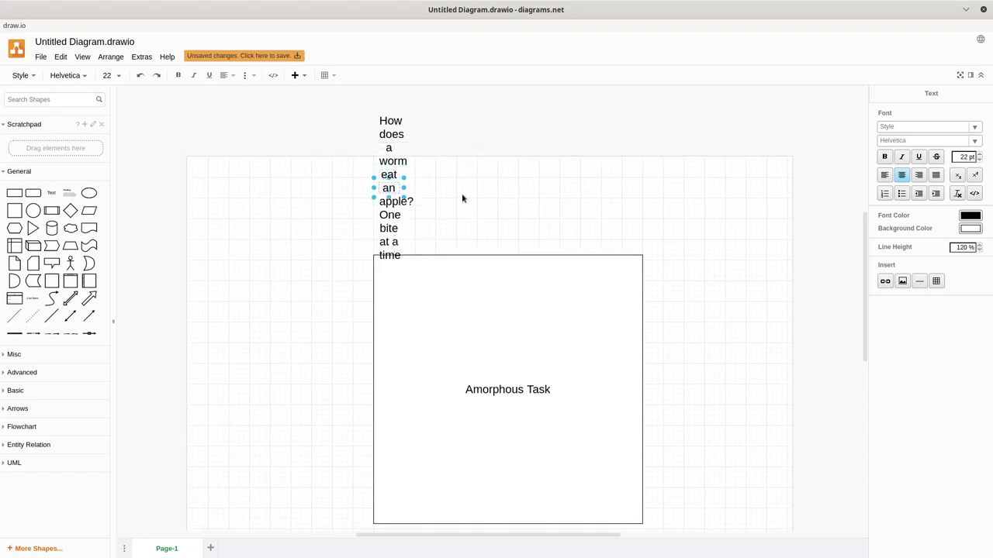
{"action": "type", "text": "!"}
{"action": "left_click_drag", "start_coordinate": [403, 187], "coordinate": [587, 216]}
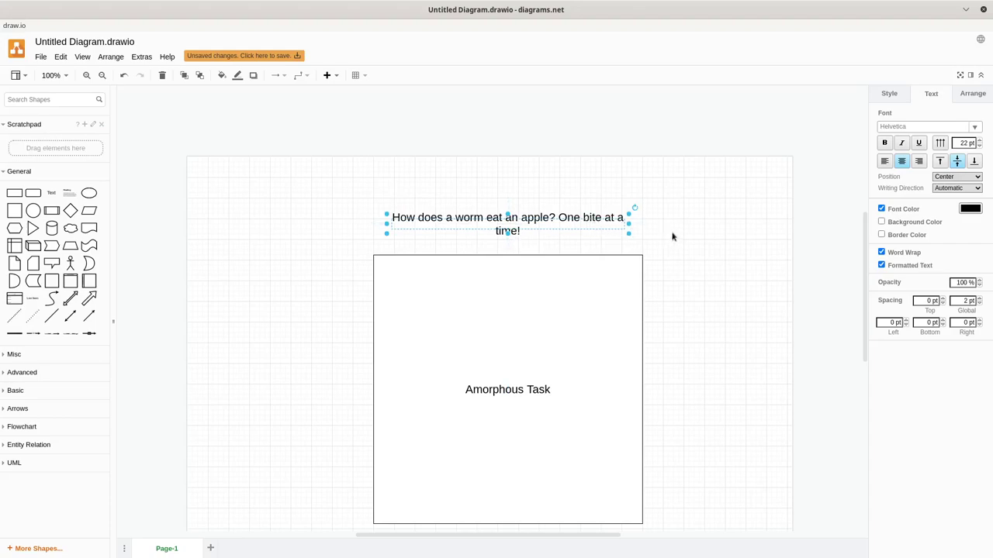
- Put "One bite at a time!" on its own line below the question with a blank line between, and enlarge the label upward
{"action": "double_click", "coordinate": [558, 217]}
{"action": "left_click", "coordinate": [558, 218]}
{"action": "key", "text": "BackSpace"}
{"action": "key", "text": "Return"}
{"action": "key", "text": "Return"}
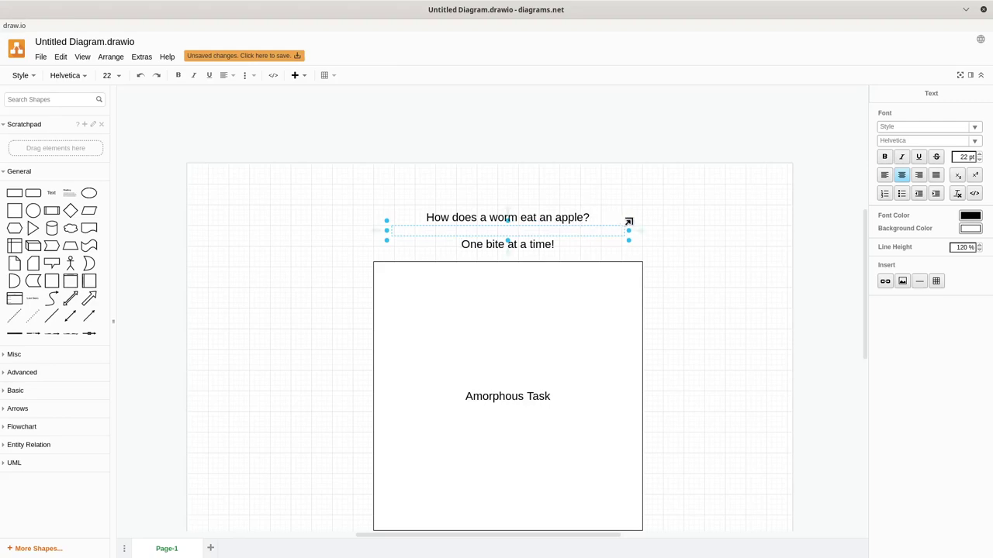
{"action": "left_click_drag", "start_coordinate": [630, 224], "coordinate": [652, 191]}
{"action": "left_click", "coordinate": [685, 243]}
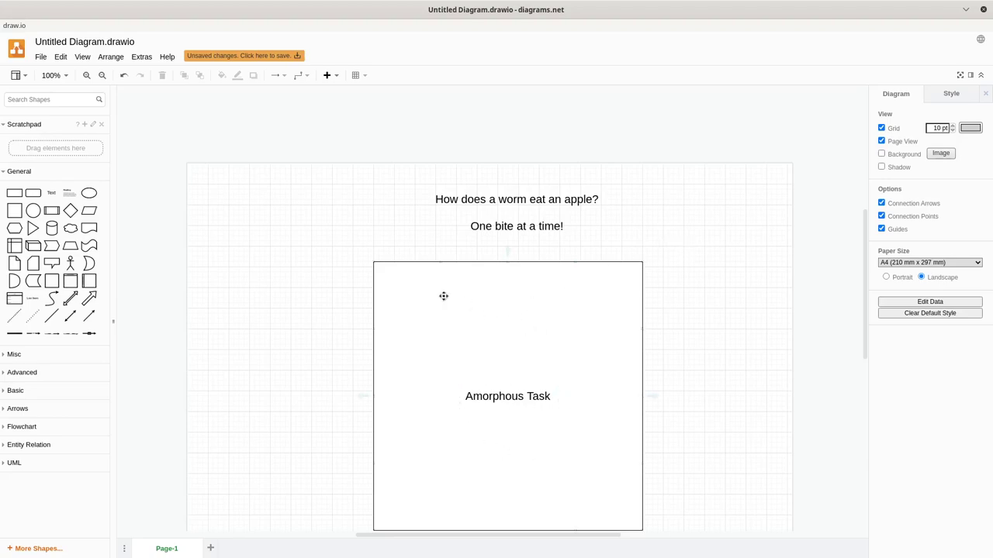
- Add a small square fitted into the large square's upper-left corner
{"action": "mouse_move", "coordinate": [23, 192]}
{"action": "left_click_drag", "start_coordinate": [490, 306], "coordinate": [396, 286]}
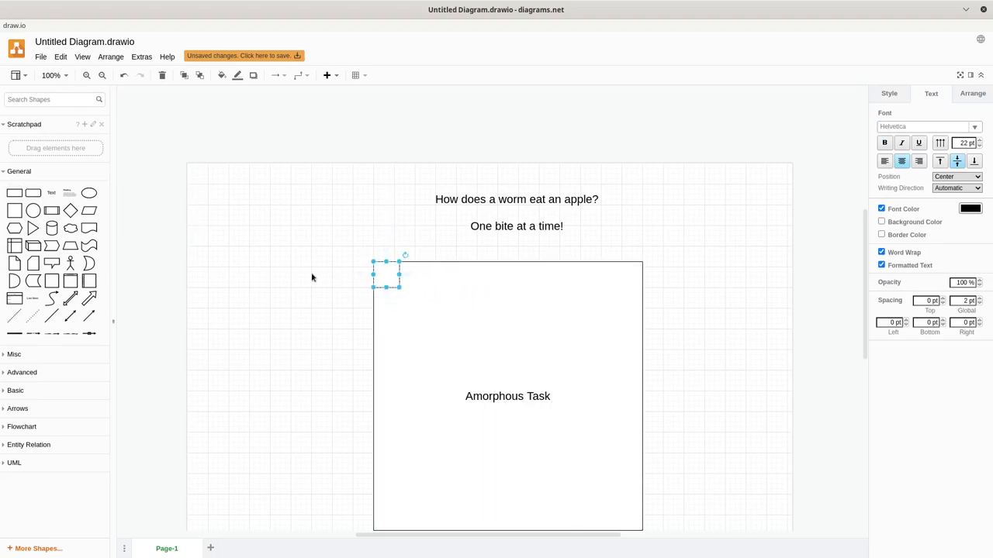
{"action": "left_click", "coordinate": [313, 277]}
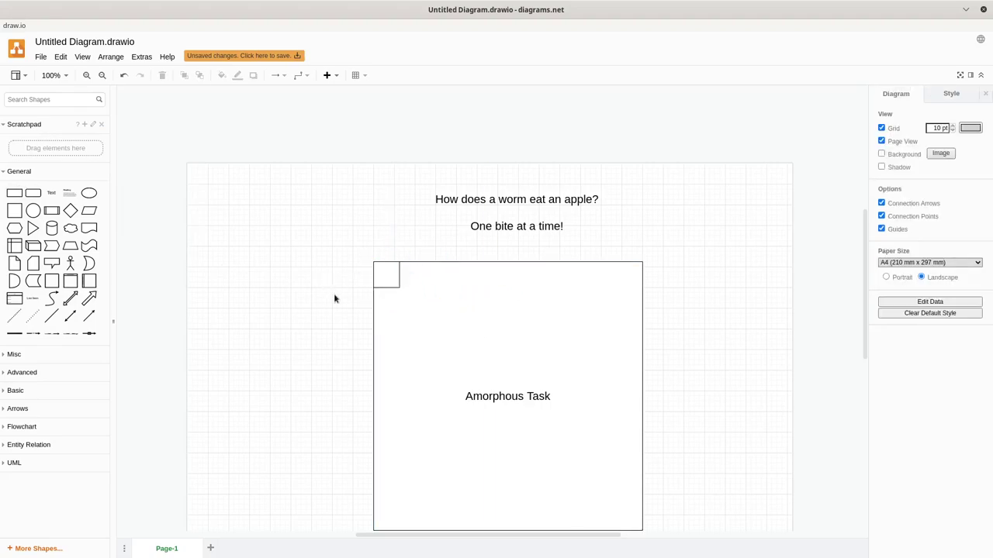
- Apply the light blue colour style to the small corner square
{"action": "left_click", "coordinate": [383, 272]}
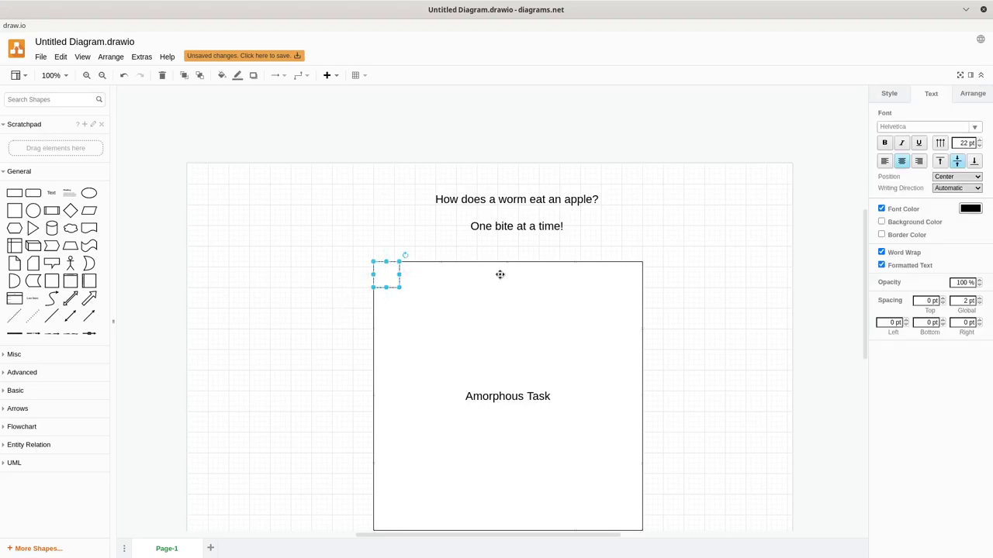
{"action": "left_click", "coordinate": [892, 94]}
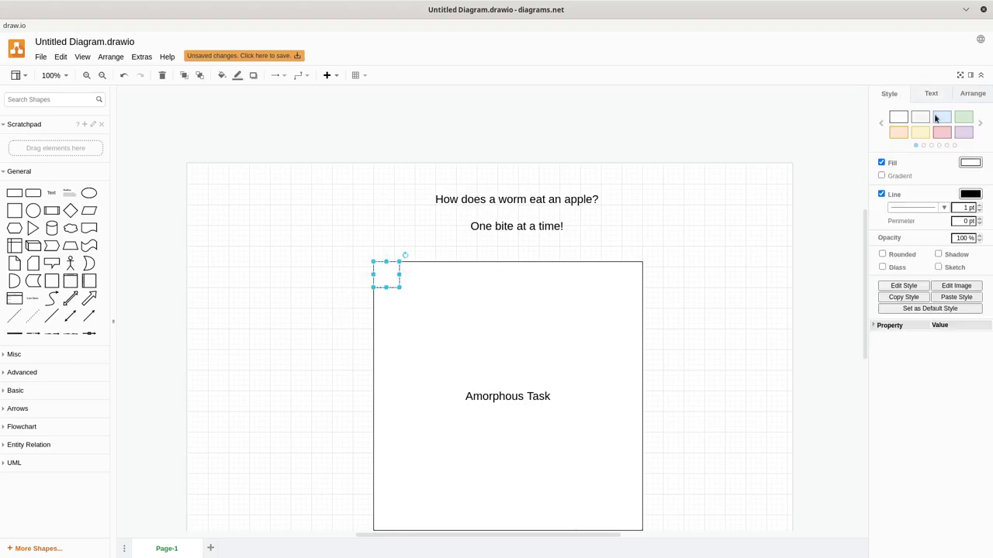
{"action": "left_click", "coordinate": [942, 118]}
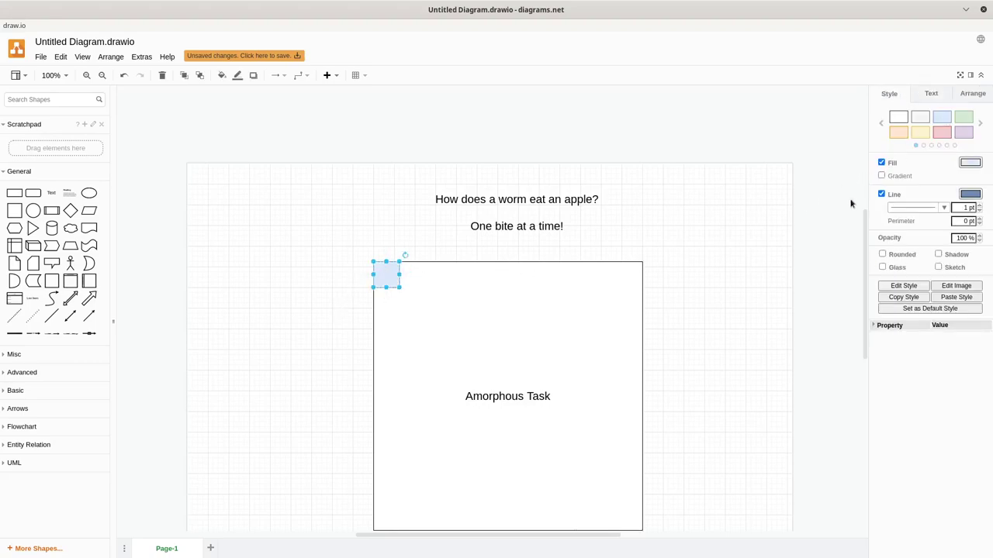
{"action": "left_click", "coordinate": [738, 265]}
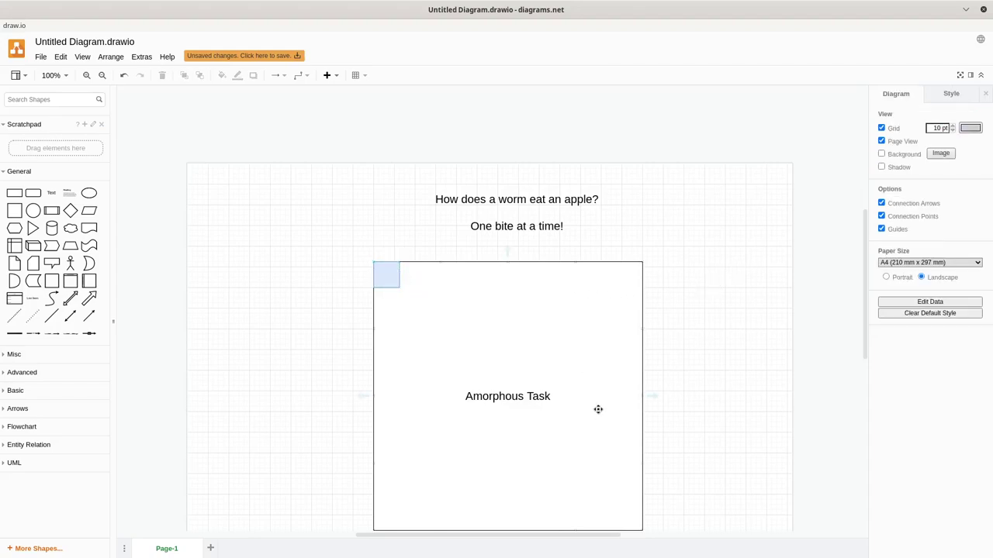
{"action": "left_click", "coordinate": [384, 274]}
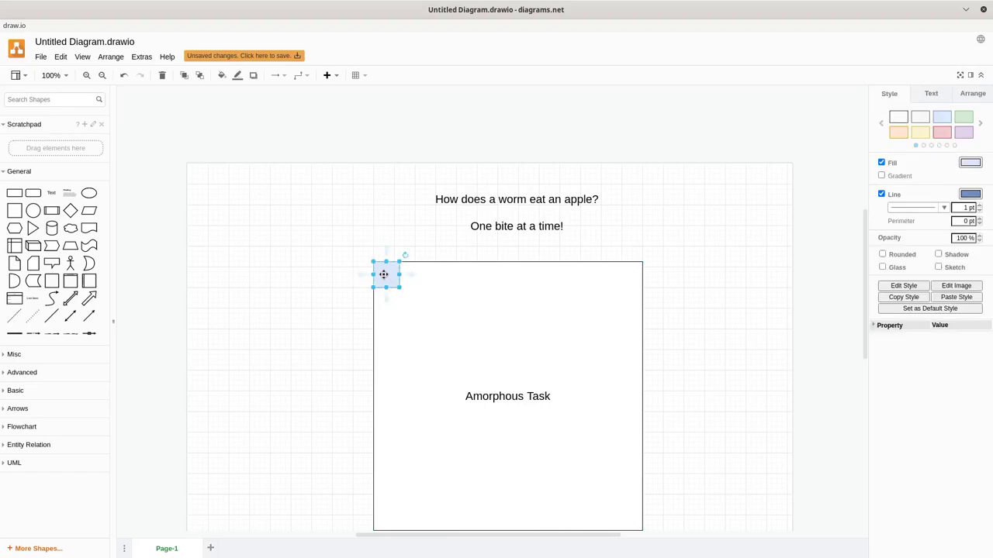
- Place a copy of the light blue corner square outside the large square, level with the original on its left side
{"action": "left_click_drag", "start_coordinate": [383, 274], "coordinate": [226, 271]}
{"action": "mouse_move", "coordinate": [220, 273]}
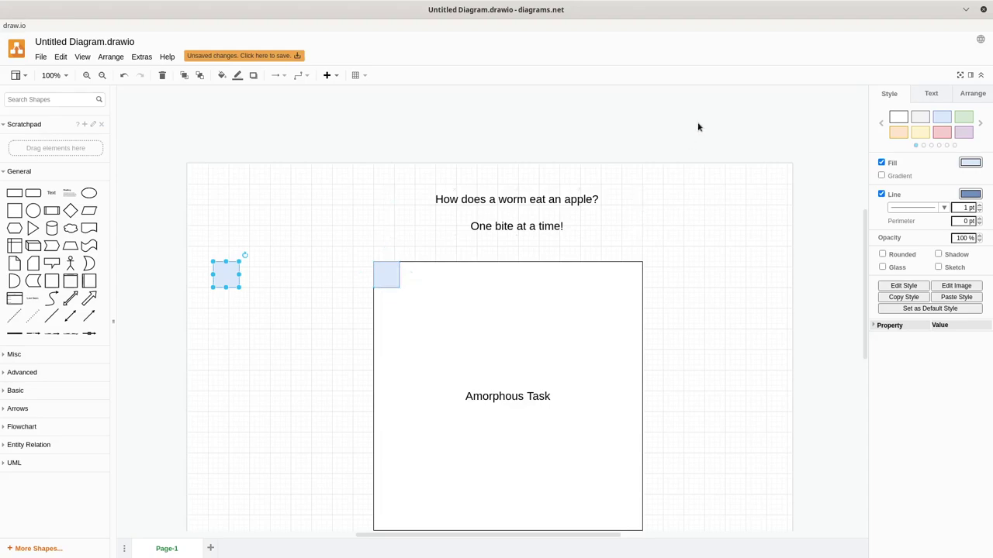
{"action": "scroll", "coordinate": [743, 245], "scroll_direction": "down", "scroll_amount": 2}
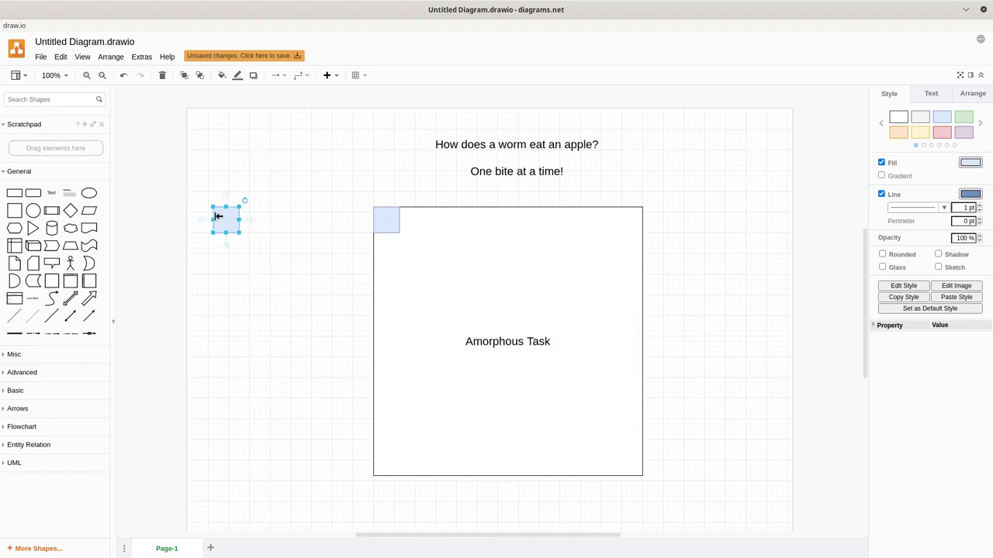
- Scatter six copies of the small light blue square across the inside of the large square, around the "Amorphous Task" label
{"action": "left_click_drag", "start_coordinate": [228, 222], "coordinate": [491, 292]}
{"action": "left_click_drag", "start_coordinate": [239, 230], "coordinate": [421, 429]}
{"action": "key", "text": "ctrl+v"}
{"action": "left_click_drag", "start_coordinate": [248, 238], "coordinate": [596, 421]}
{"action": "key", "text": "ctrl+v"}
{"action": "left_click_drag", "start_coordinate": [248, 239], "coordinate": [579, 236]}
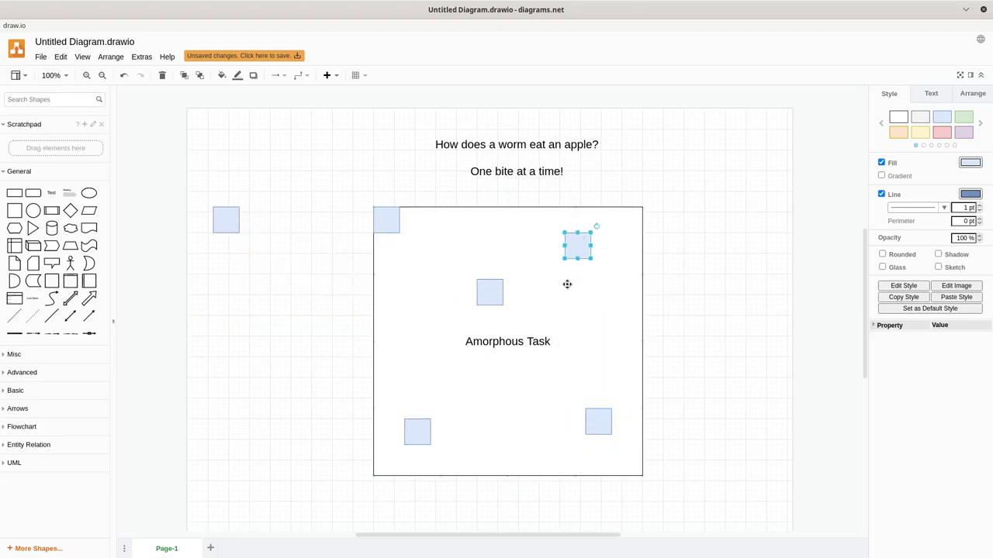
{"action": "key", "text": "ctrl+v"}
{"action": "left_click_drag", "start_coordinate": [252, 241], "coordinate": [404, 347]}
{"action": "key", "text": "ctrl+v"}
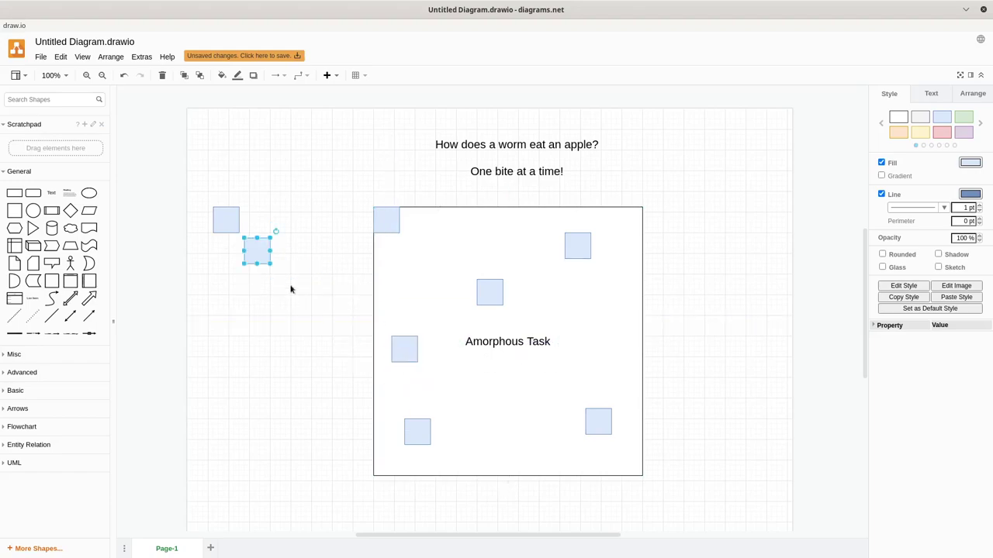
{"action": "left_click_drag", "start_coordinate": [250, 252], "coordinate": [590, 311]}
{"action": "left_click", "coordinate": [695, 325]}
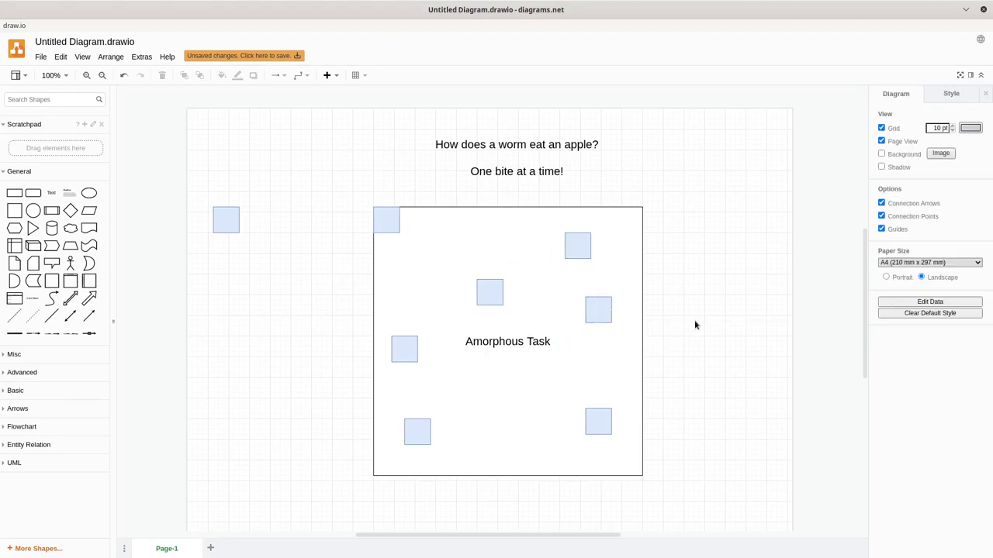
- Duplicate the large square with its label and small squares, and place the copy directly below the original
{"action": "scroll", "coordinate": [694, 325], "scroll_direction": "down", "scroll_amount": 1}
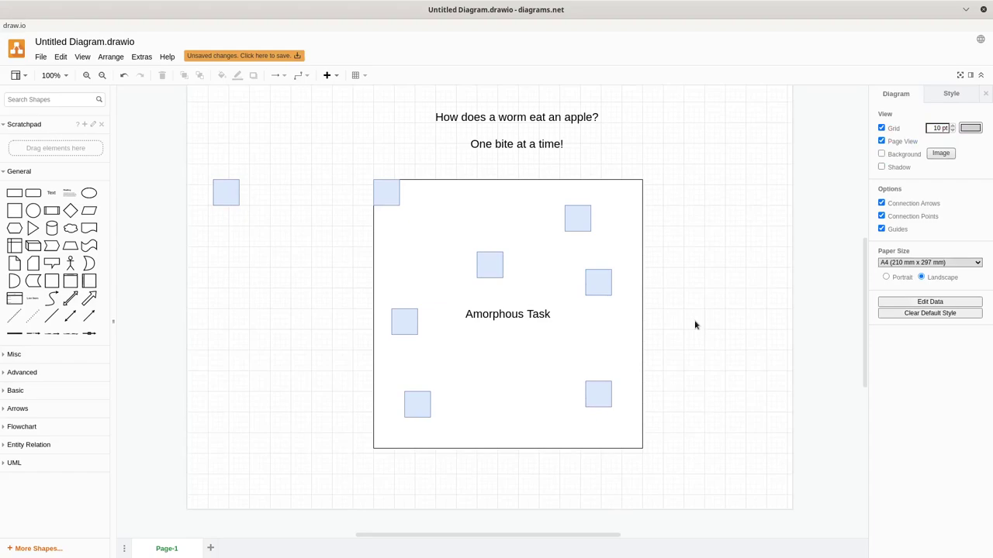
{"action": "scroll", "coordinate": [695, 325], "scroll_direction": "up", "scroll_amount": 1}
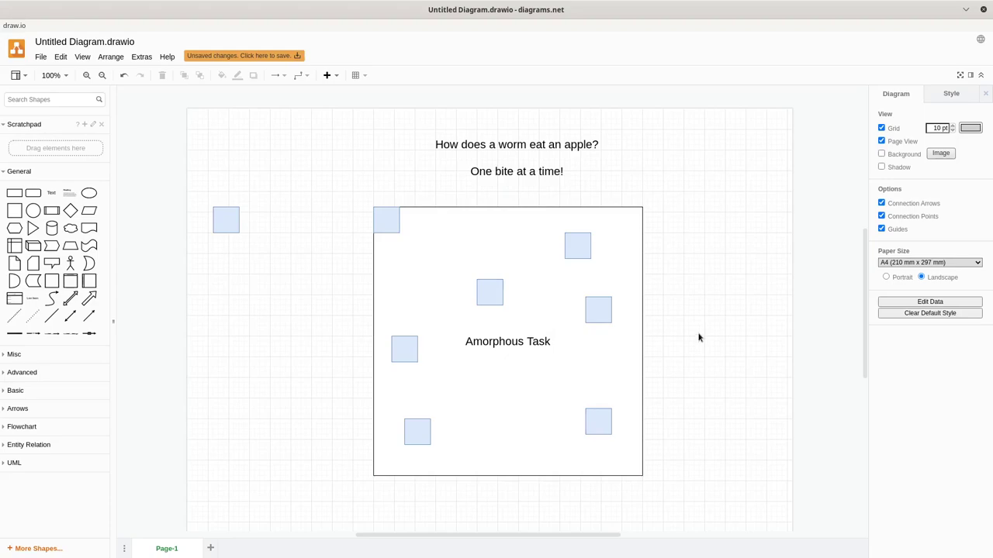
{"action": "left_click_drag", "start_coordinate": [330, 188], "coordinate": [684, 505]}
{"action": "key", "text": "ctrl+d"}
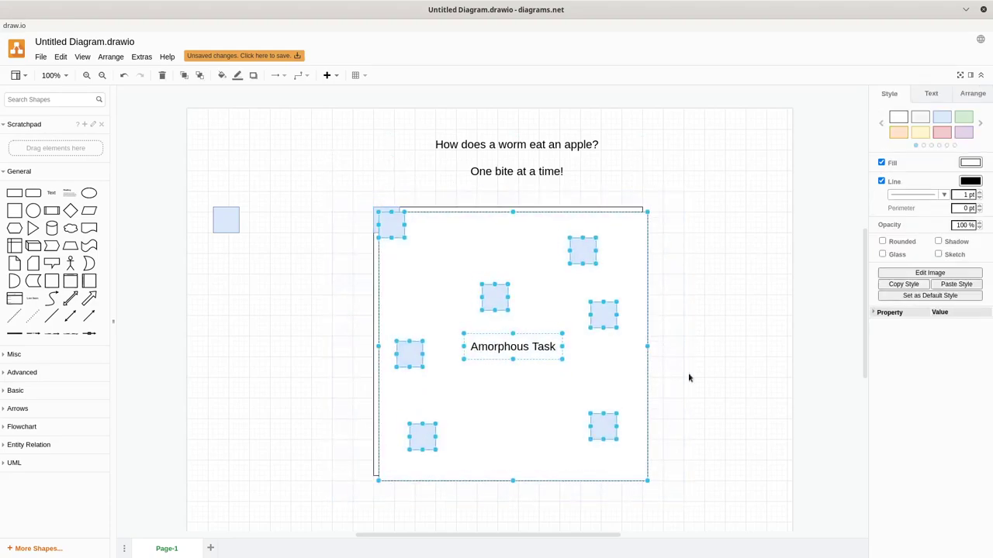
{"action": "left_click_drag", "start_coordinate": [528, 234], "coordinate": [525, 528]}
{"action": "scroll", "coordinate": [778, 355], "scroll_direction": "down", "scroll_amount": 8}
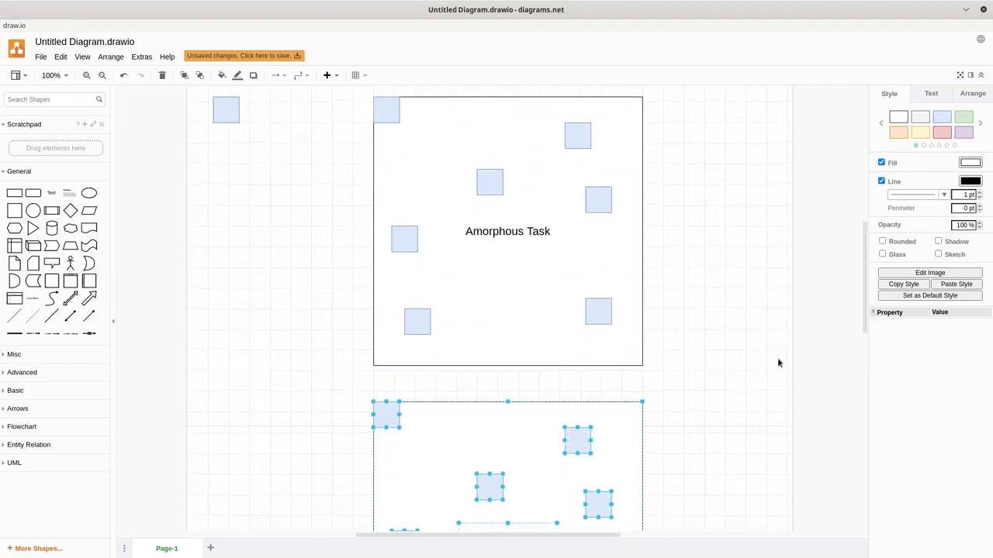
{"action": "left_click", "coordinate": [750, 355]}
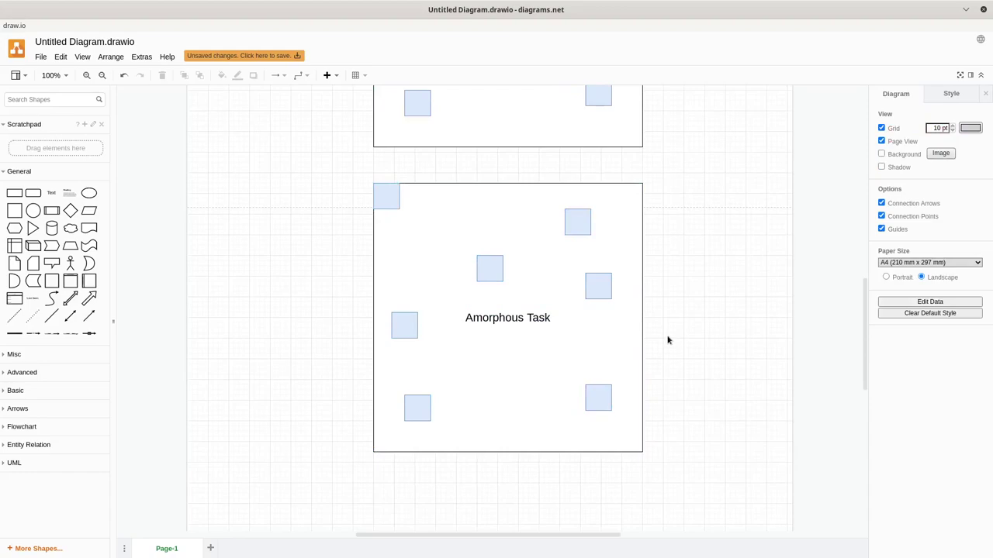
- In the lower copy, move the small square above the label beside the corner square, and split the large square with a vertical centre line
{"action": "left_click_drag", "start_coordinate": [496, 270], "coordinate": [417, 196]}
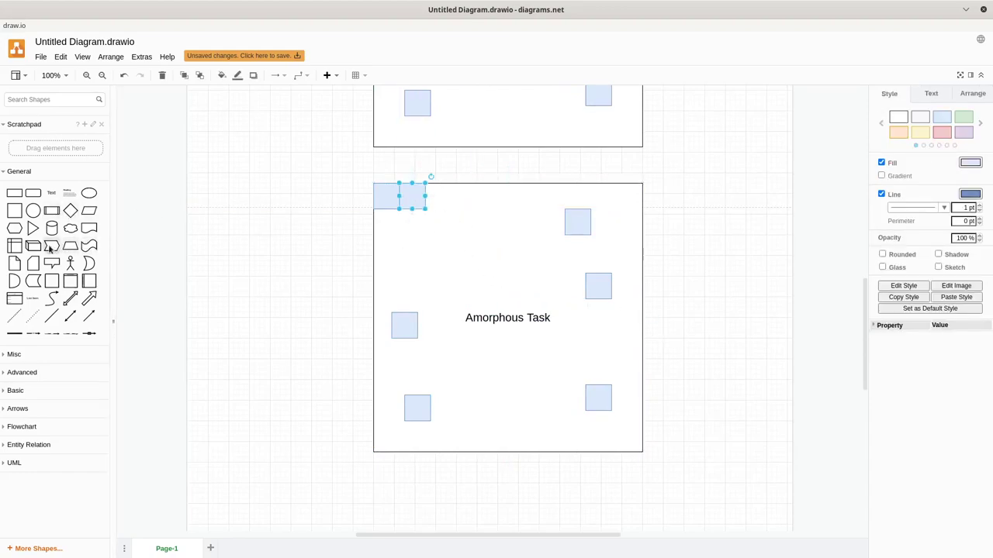
{"action": "left_click", "coordinate": [51, 316]}
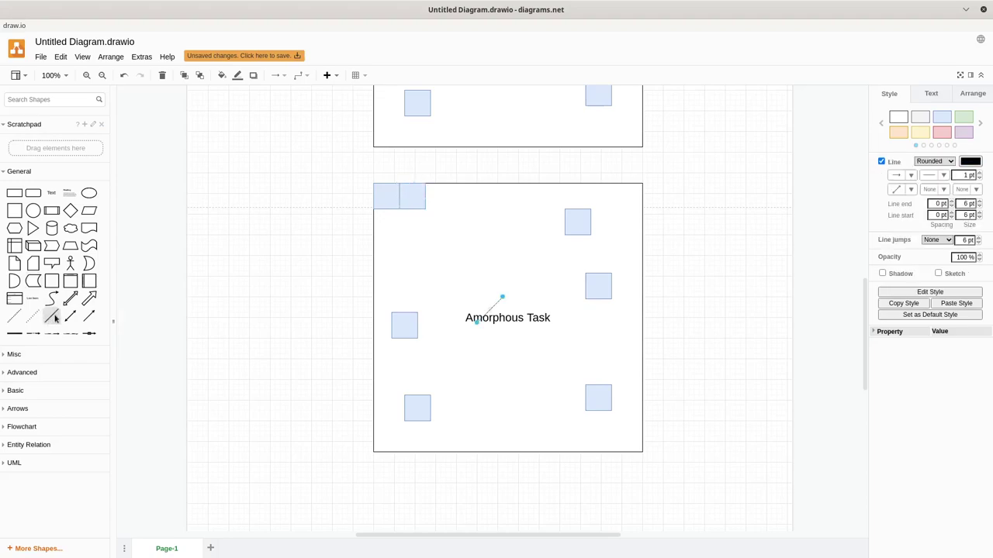
{"action": "left_click_drag", "start_coordinate": [502, 298], "coordinate": [507, 184]}
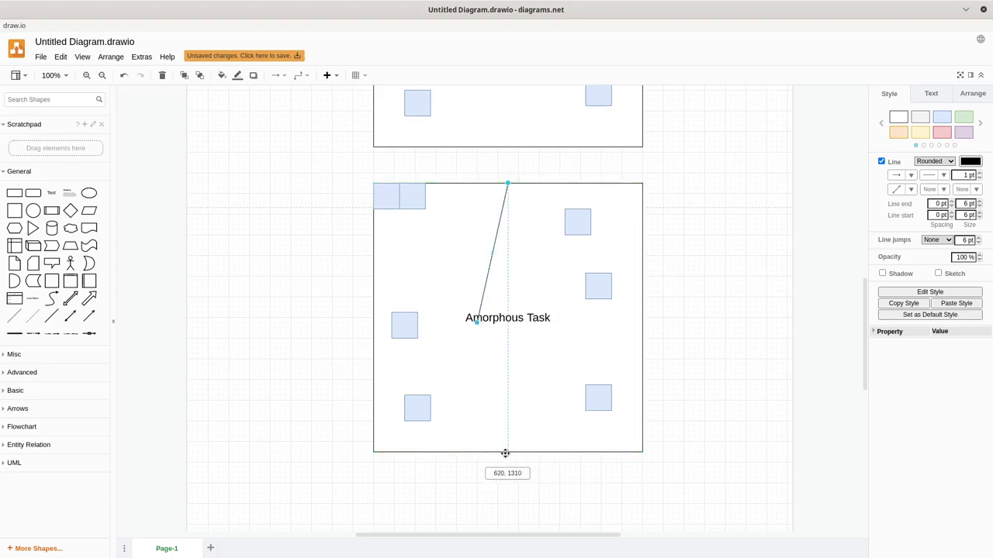
{"action": "left_click_drag", "start_coordinate": [505, 447], "coordinate": [507, 451]}
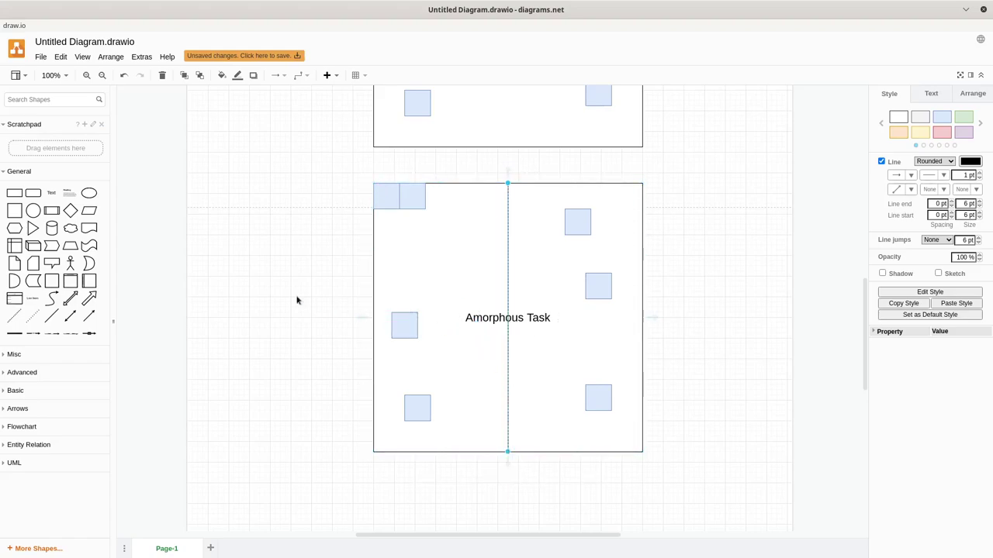
- Draw a horizontal line across the middle of the lower large square, from its left edge to its right edge
{"action": "left_click", "coordinate": [51, 316]}
{"action": "left_click_drag", "start_coordinate": [477, 324], "coordinate": [373, 317]}
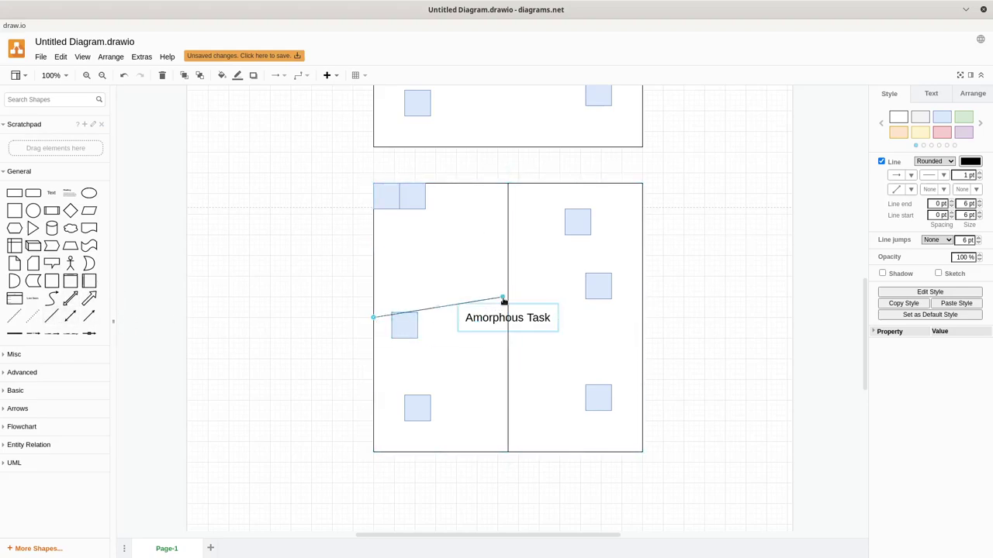
{"action": "left_click", "coordinate": [556, 315]}
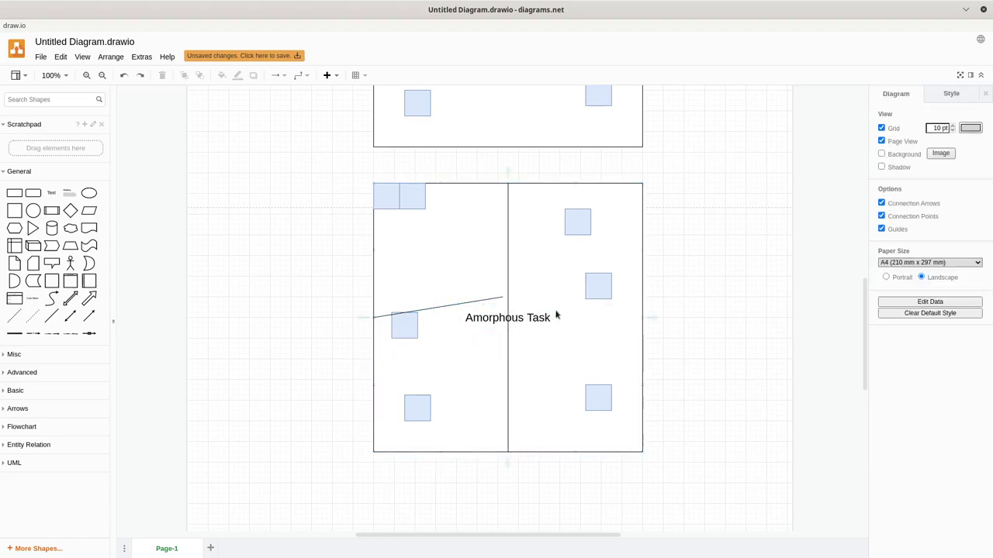
{"action": "left_click", "coordinate": [490, 298]}
{"action": "left_click_drag", "start_coordinate": [502, 298], "coordinate": [644, 318]}
{"action": "left_click", "coordinate": [713, 282]}
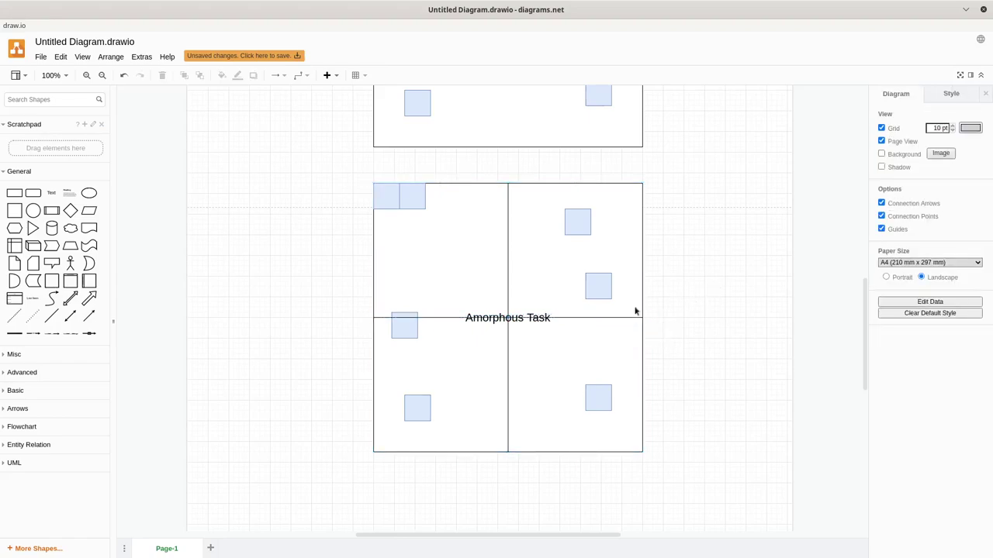
- Move the "Amorphous Task" label of the lower diagram to just below its large square, centred
{"action": "left_click", "coordinate": [533, 320]}
{"action": "left_click", "coordinate": [485, 313]}
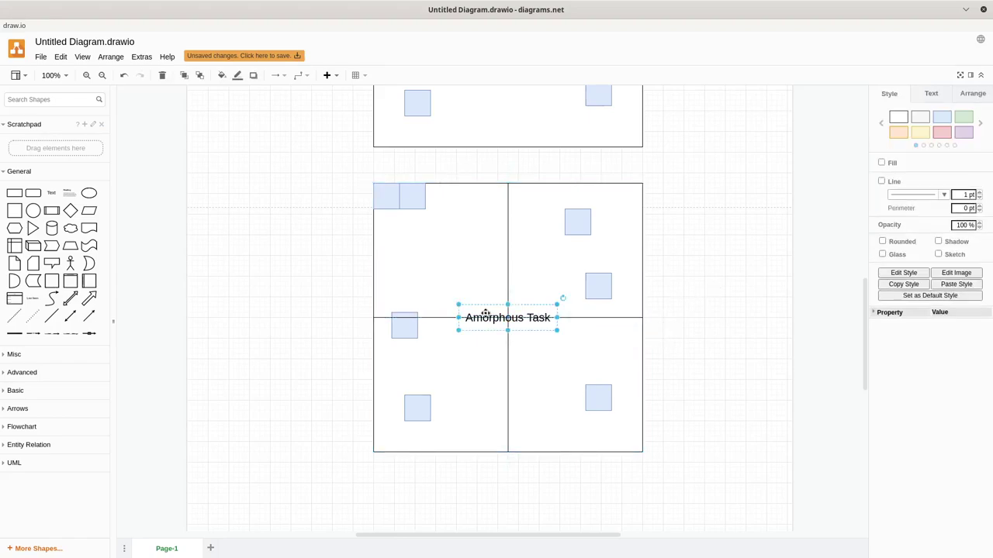
{"action": "left_click_drag", "start_coordinate": [485, 313], "coordinate": [481, 466]}
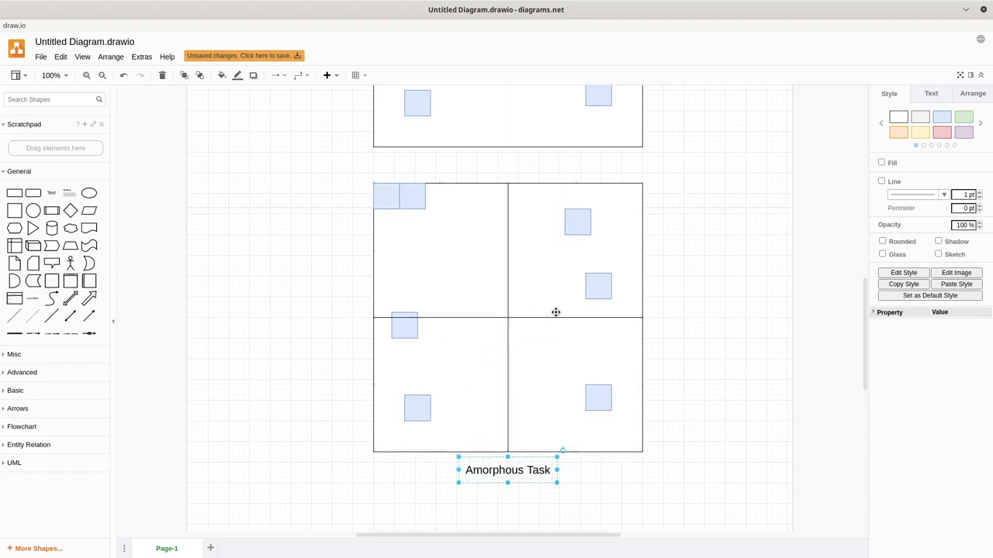
- Line up the remaining small squares in the quadrants' upper-left corners: two upper right, two lower left and one lower right
{"action": "left_click_drag", "start_coordinate": [579, 226], "coordinate": [530, 208]}
{"action": "left_click_drag", "start_coordinate": [592, 284], "coordinate": [546, 197]}
{"action": "left_click_drag", "start_coordinate": [409, 323], "coordinate": [390, 334]}
{"action": "left_click_drag", "start_coordinate": [416, 408], "coordinate": [415, 328]}
{"action": "left_click_drag", "start_coordinate": [584, 396], "coordinate": [525, 334]}
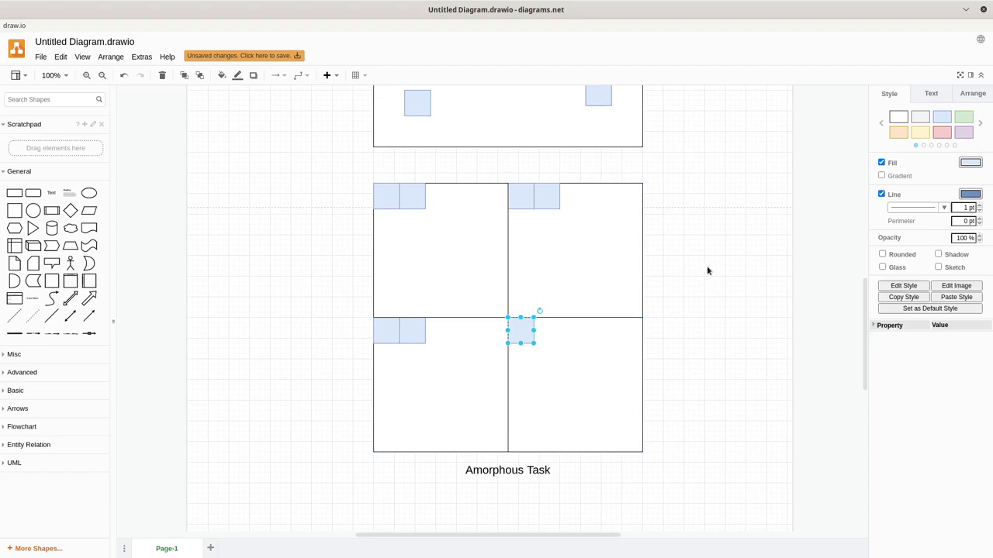
- Compare the scattered small squares in the upper diagram with the ordered ones in the quartered diagram below
{"action": "scroll", "coordinate": [706, 267], "scroll_direction": "up", "scroll_amount": 1}
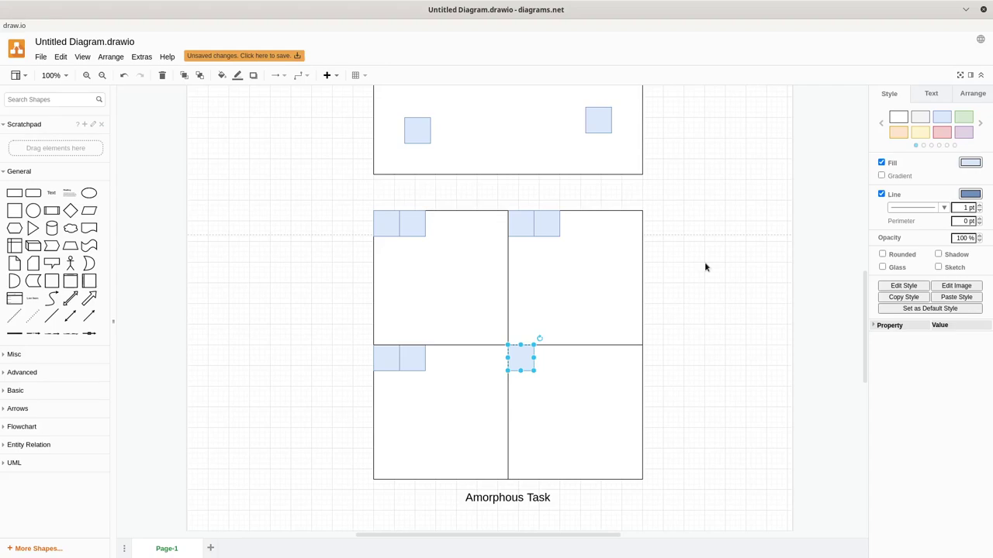
{"action": "scroll", "coordinate": [705, 267], "scroll_direction": "up", "scroll_amount": 9}
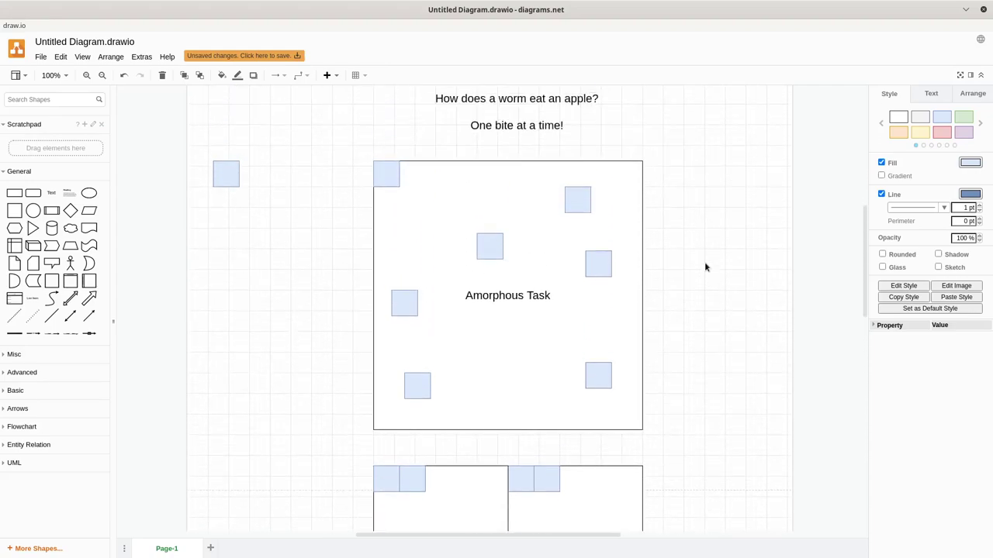
{"action": "scroll", "coordinate": [704, 266], "scroll_direction": "up", "scroll_amount": 2}
{"action": "scroll", "coordinate": [704, 267], "scroll_direction": "down", "scroll_amount": 4}
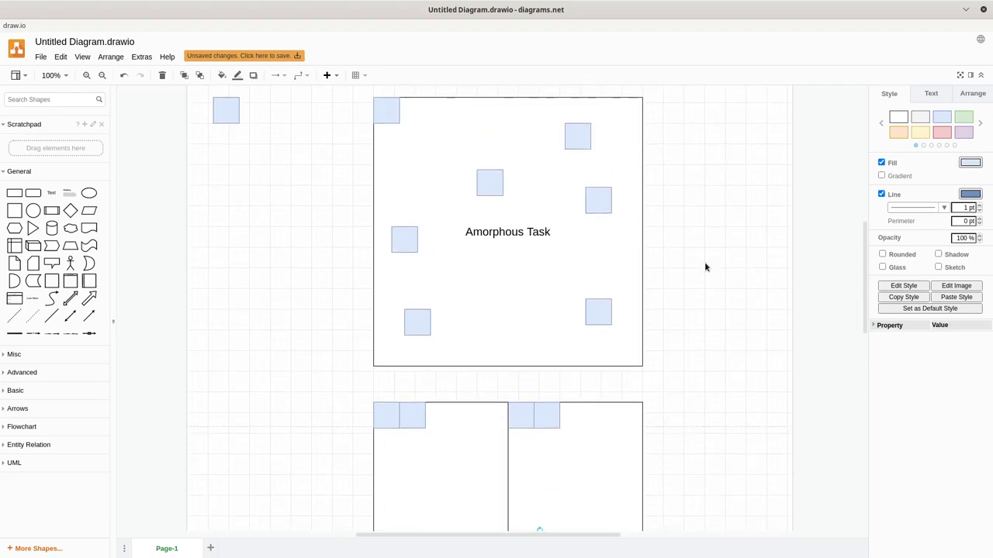
{"action": "scroll", "coordinate": [704, 266], "scroll_direction": "down", "scroll_amount": 1}
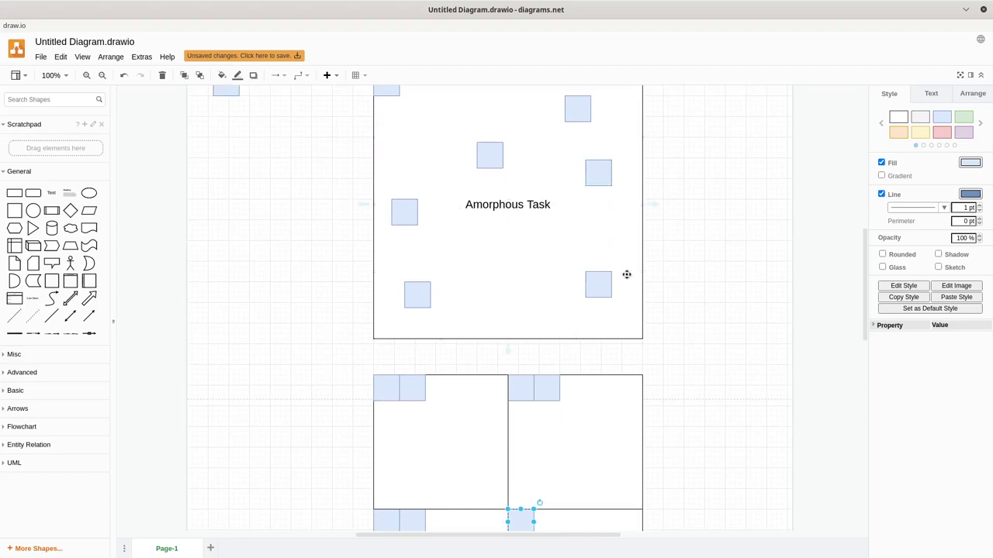
{"action": "scroll", "coordinate": [709, 316], "scroll_direction": "down", "scroll_amount": 1}
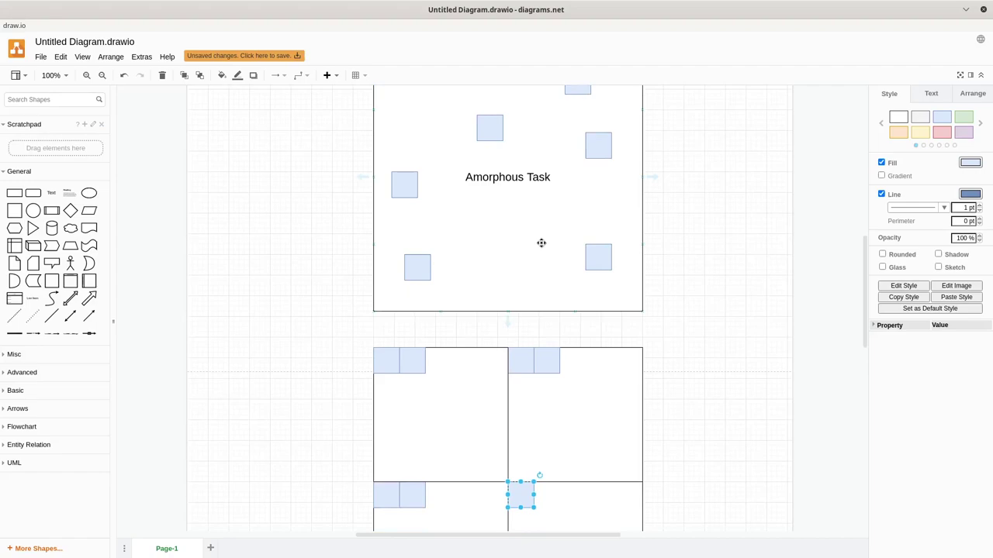
{"action": "scroll", "coordinate": [736, 310], "scroll_direction": "down", "scroll_amount": 6}
{"action": "left_click", "coordinate": [723, 325]}
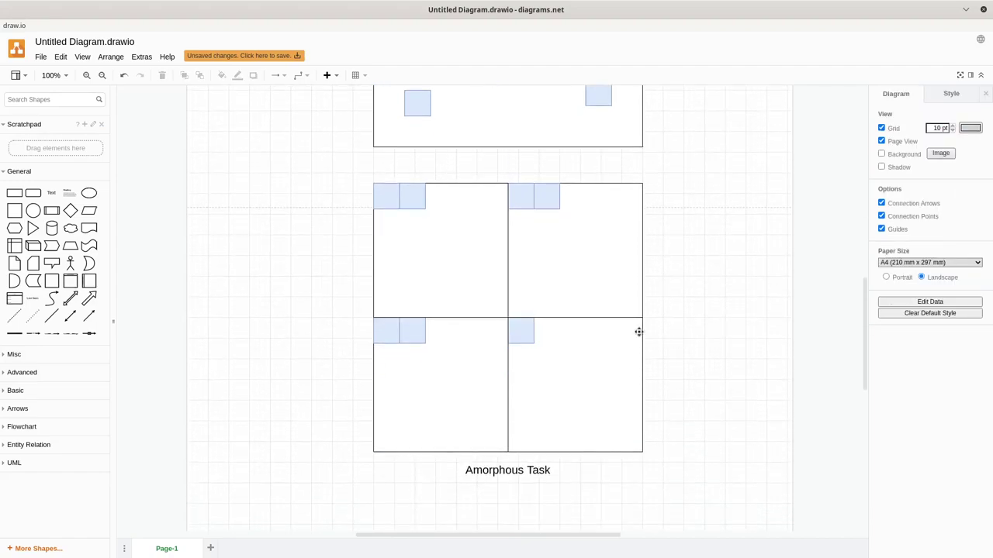
- Copy the two small squares in the upper-left quadrant and place the copies right beside them, extending the row
{"action": "left_click", "coordinate": [379, 194]}
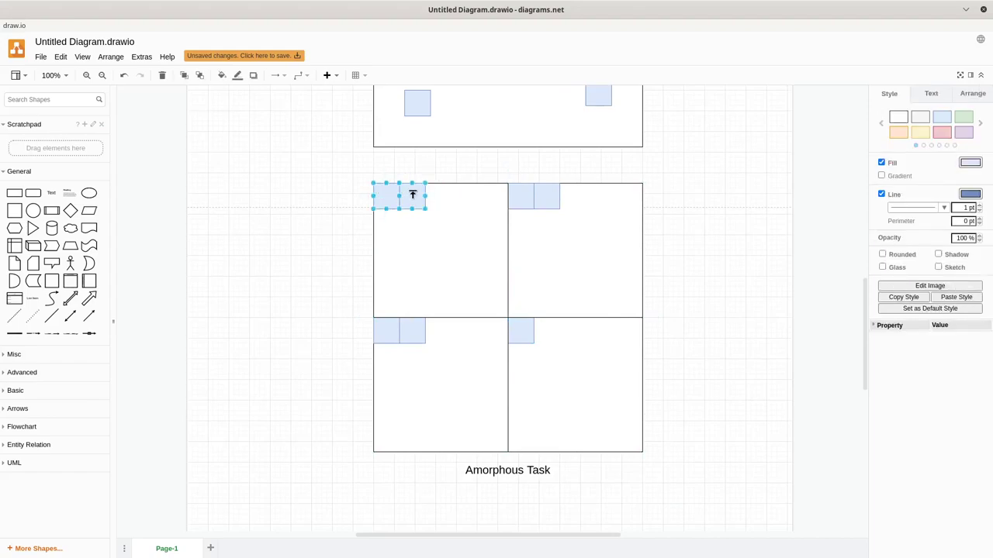
{"action": "left_click_drag", "start_coordinate": [417, 195], "coordinate": [466, 197]}
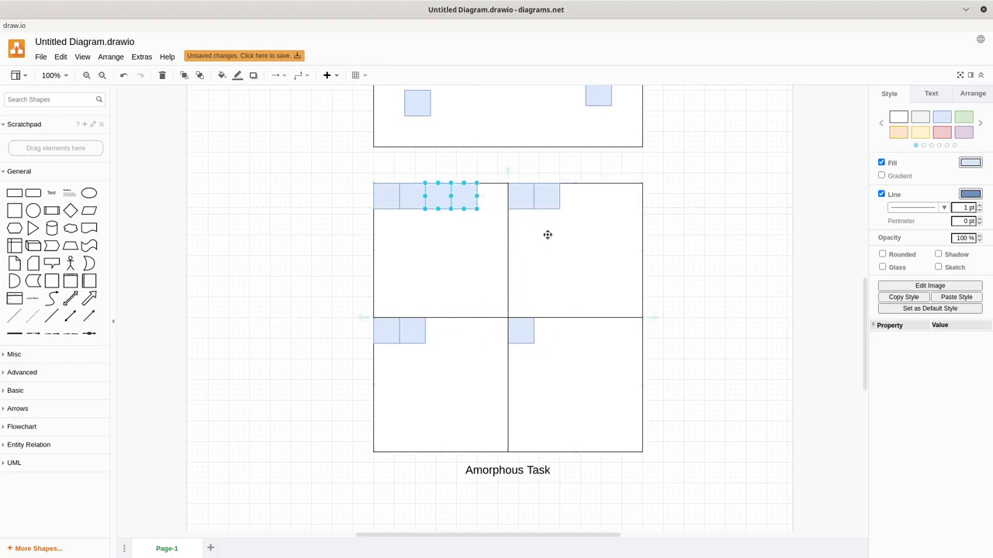
{"action": "left_click", "coordinate": [708, 315]}
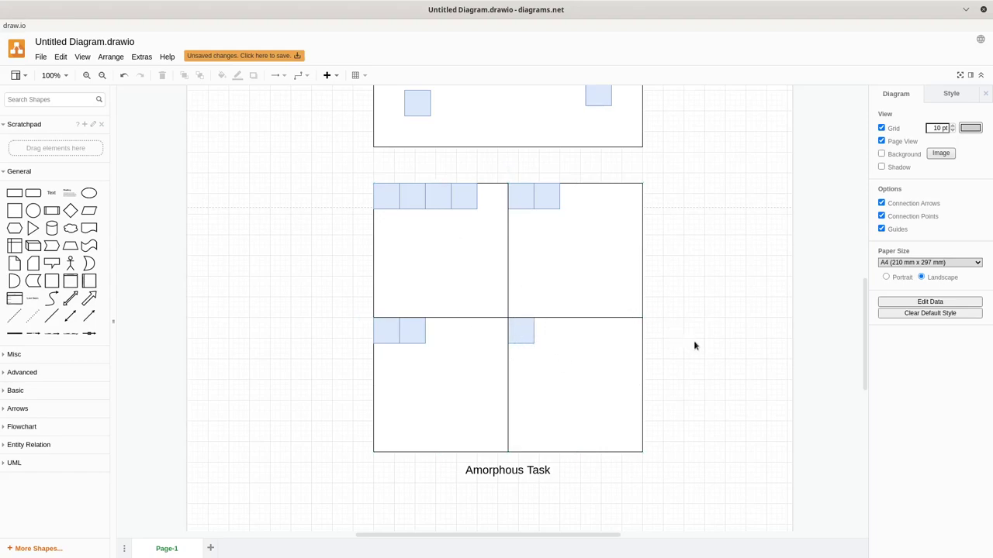
- Add a rounded rectangle of about 250 x 130 below and to the left of the quartered diagram, labelled "Science"
{"action": "scroll", "coordinate": [698, 343], "scroll_direction": "down", "scroll_amount": 5}
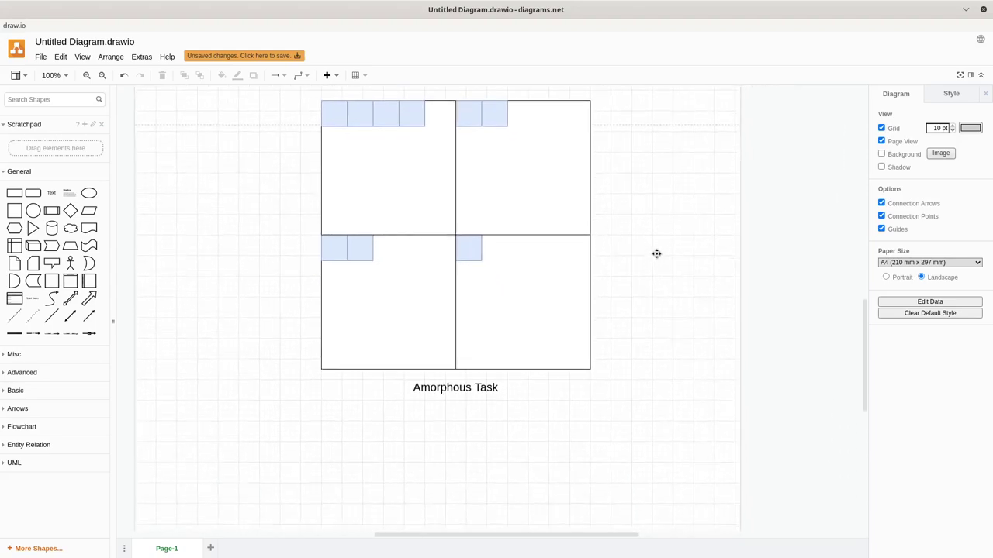
{"action": "left_click", "coordinate": [33, 193]}
{"action": "left_click_drag", "start_coordinate": [481, 302], "coordinate": [389, 441]}
{"action": "double_click", "coordinate": [295, 388]}
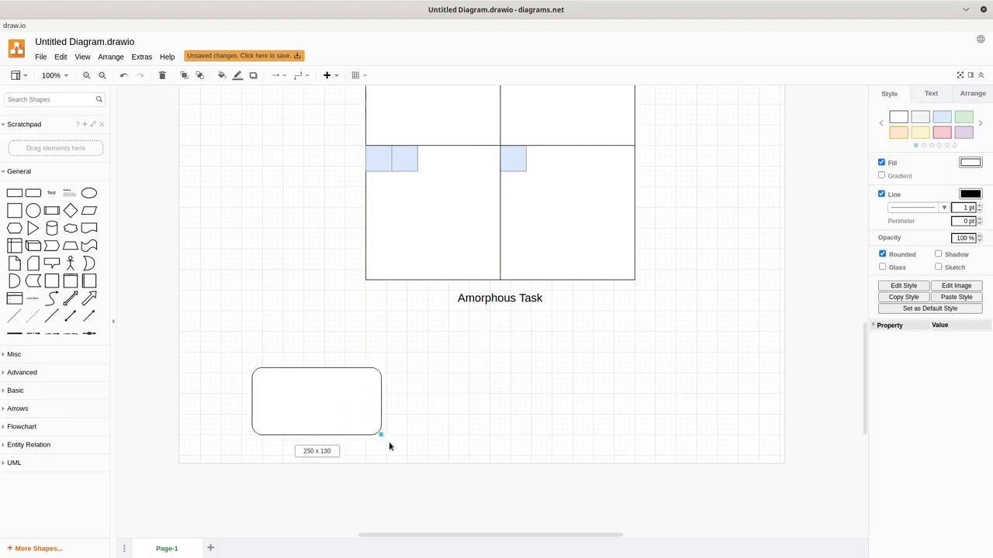
{"action": "double_click", "coordinate": [334, 402]}
{"action": "type", "text": "Science"}
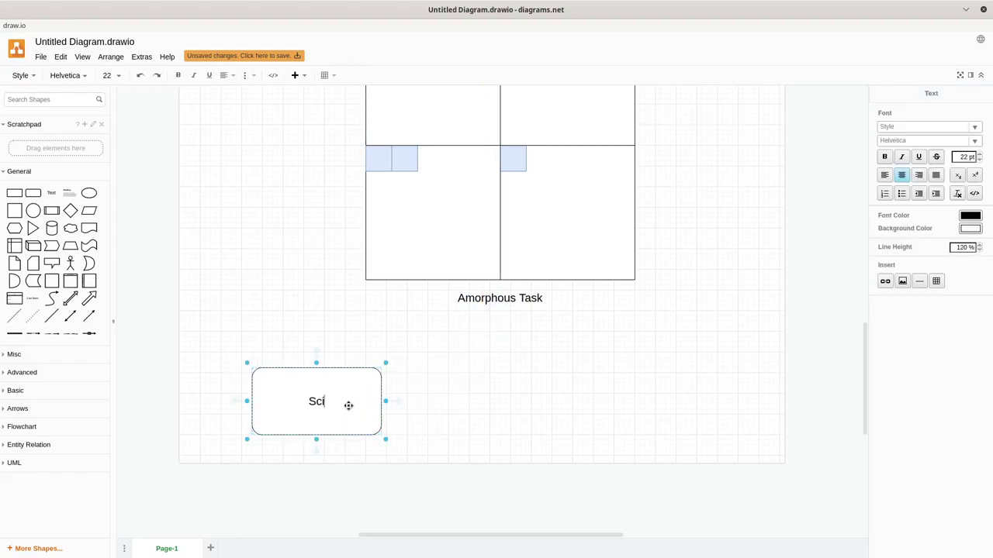
{"action": "left_click", "coordinate": [427, 409]}
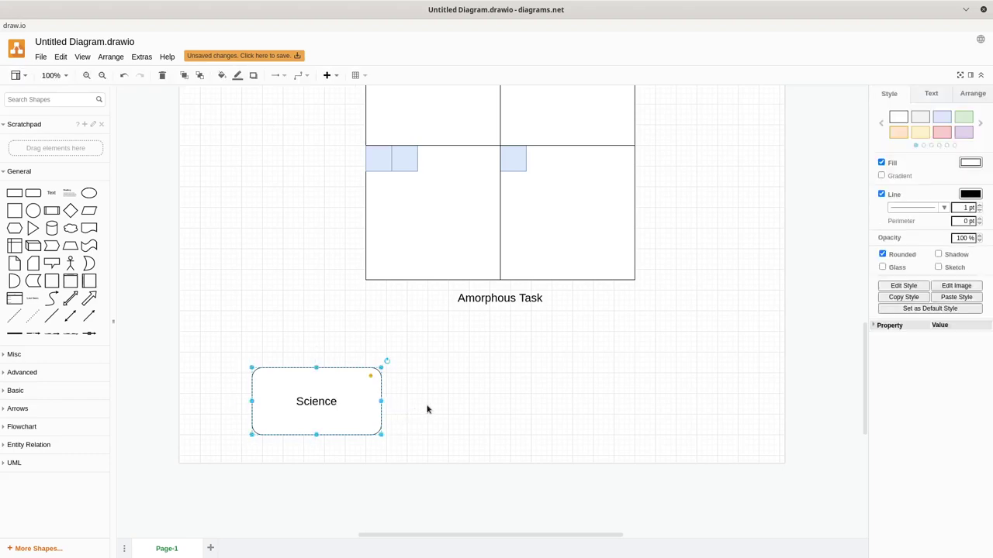
- Add a small circle to the right of the "Science" box, below the "Amorphous Task" label
{"action": "left_click", "coordinate": [354, 404]}
{"action": "left_click", "coordinate": [33, 210]}
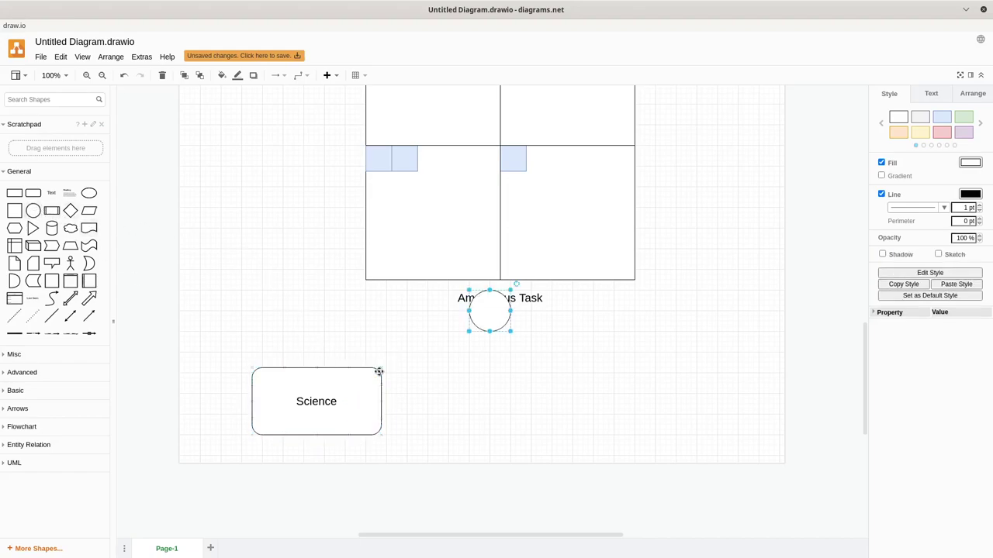
{"action": "left_click_drag", "start_coordinate": [484, 311], "coordinate": [533, 397]}
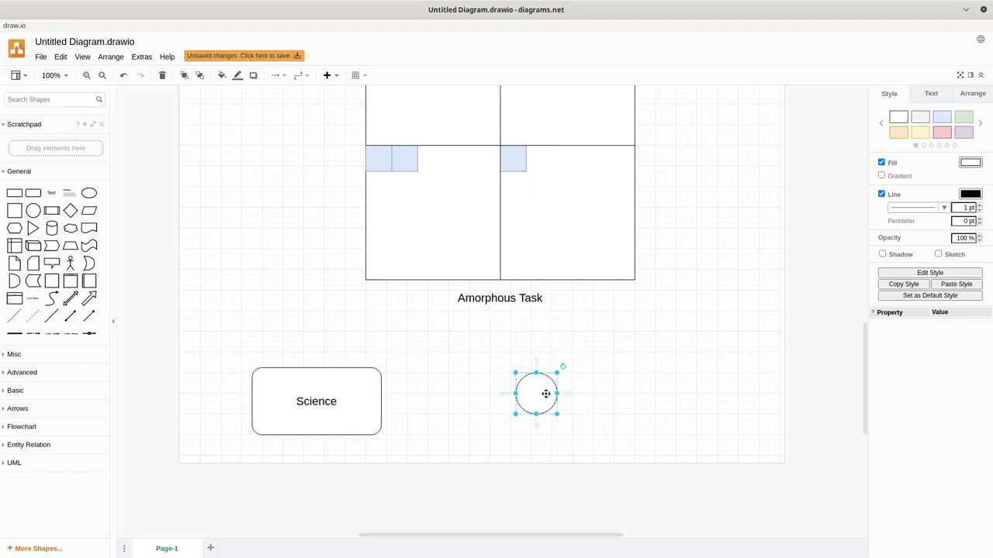
- Shrink the circle to about half its diameter and move it just above the "Science" box
{"action": "left_click_drag", "start_coordinate": [557, 414], "coordinate": [532, 390]}
{"action": "left_click", "coordinate": [492, 355]}
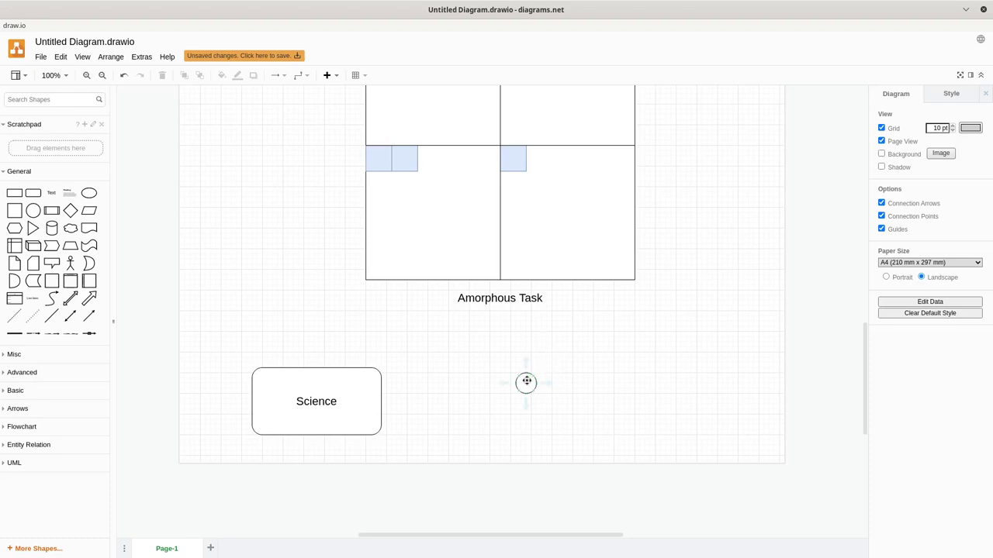
{"action": "left_click_drag", "start_coordinate": [526, 381], "coordinate": [282, 342]}
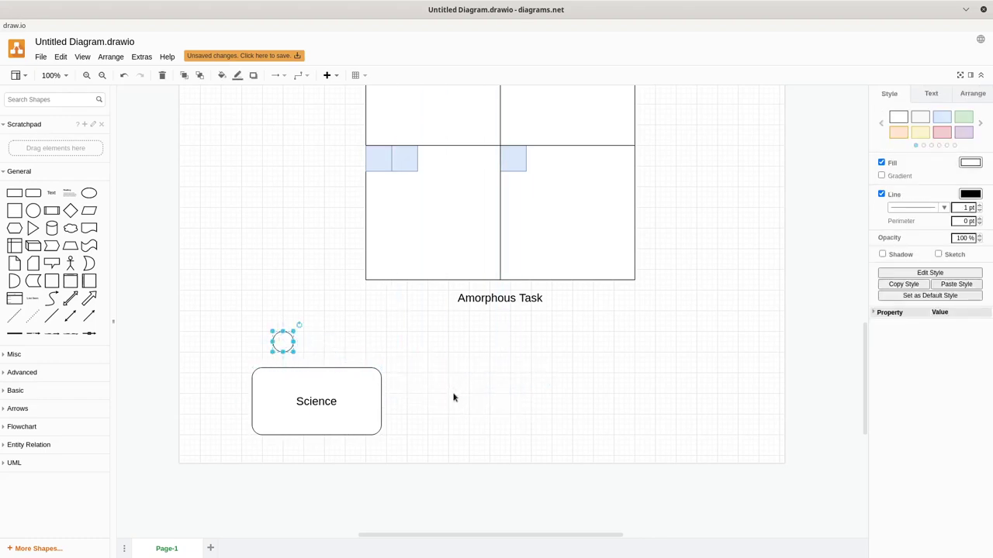
- Copy the "Science" box to the right in the same row and label the copy "Craft"
{"action": "left_click", "coordinate": [363, 400]}
{"action": "left_click_drag", "start_coordinate": [364, 399], "coordinate": [548, 402]}
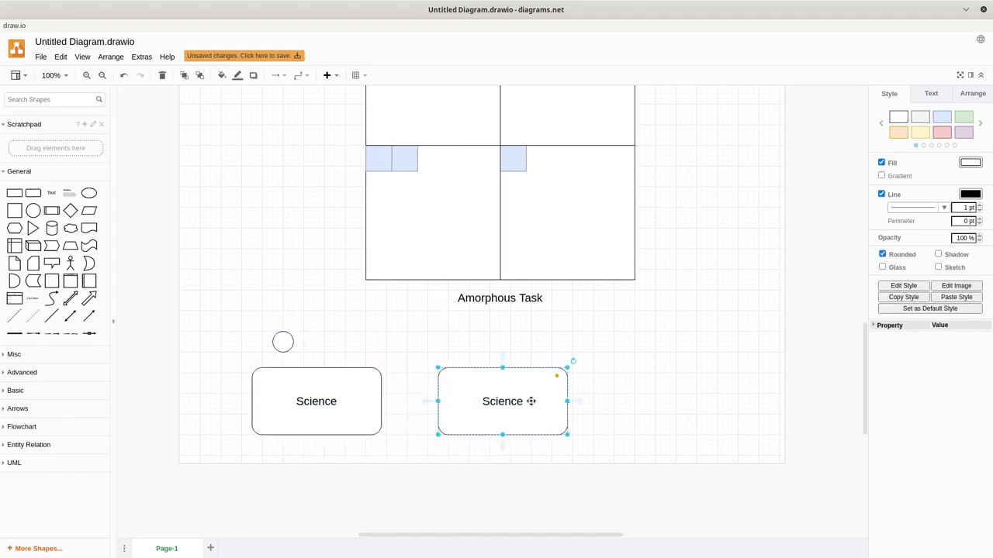
{"action": "double_click", "coordinate": [508, 402]}
{"action": "type", "text": "Cras"}
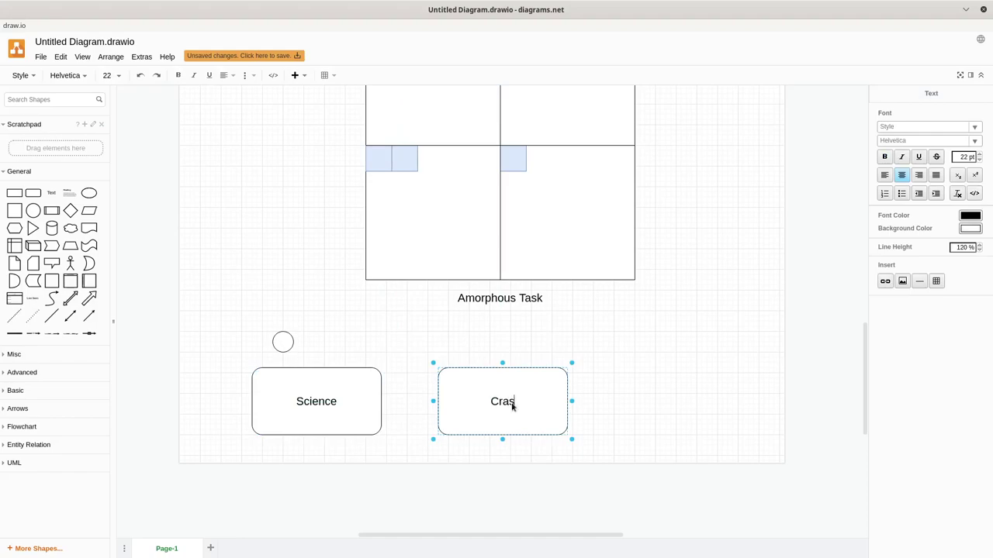
{"action": "key", "text": "BackSpace"}
{"action": "type", "text": "ft"}
{"action": "left_click", "coordinate": [660, 411]}
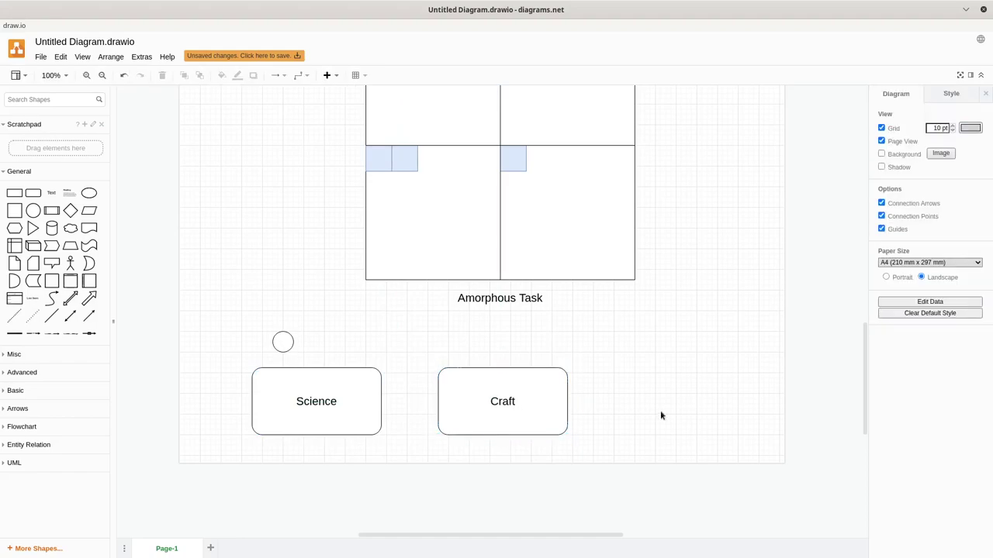
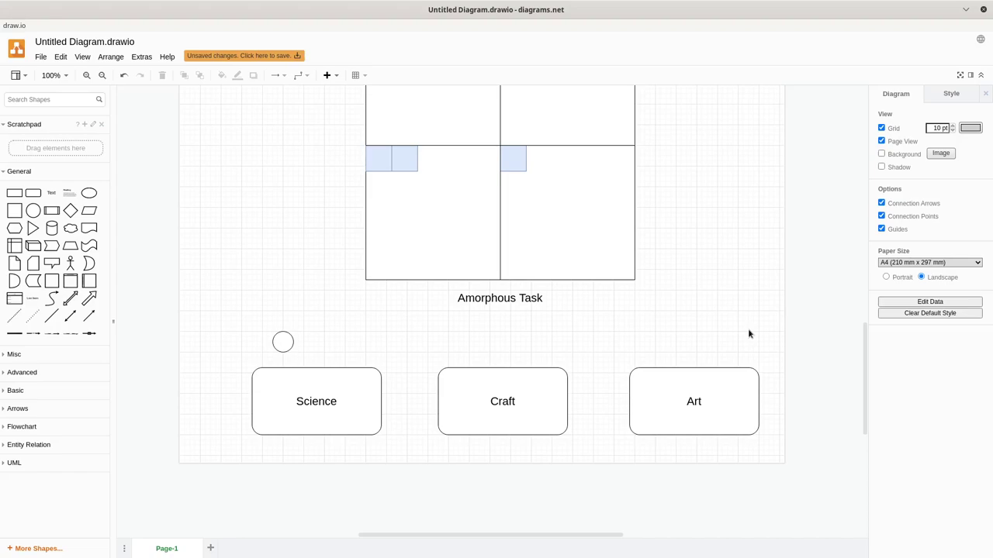
- Place the small circle on the upper-left corner of the "Science" box and copies on the same corners of "Craft" and "Art"
{"action": "left_click_drag", "start_coordinate": [282, 342], "coordinate": [252, 373]}
{"action": "left_click", "coordinate": [280, 341]}
{"action": "left_click", "coordinate": [253, 374]}
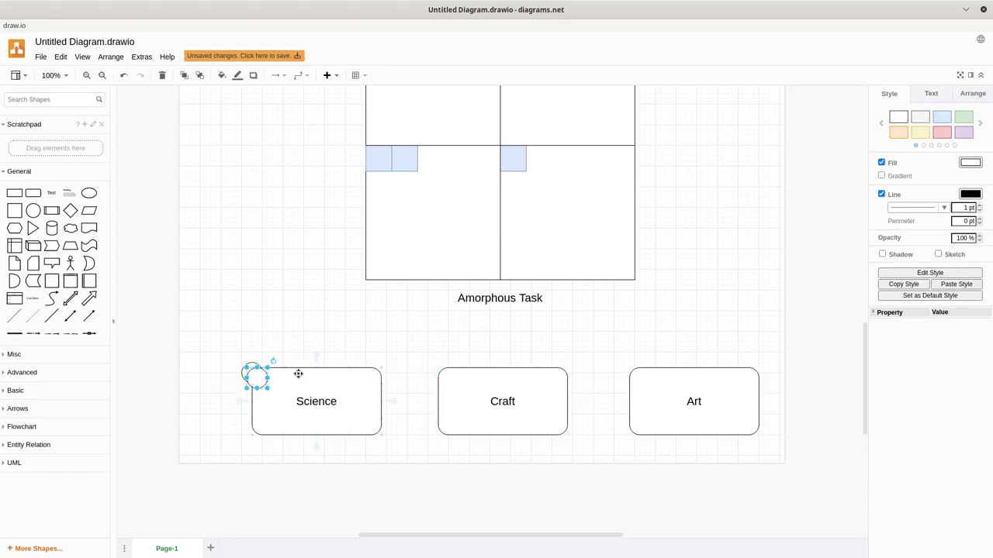
{"action": "left_click_drag", "start_coordinate": [256, 376], "coordinate": [634, 371]}
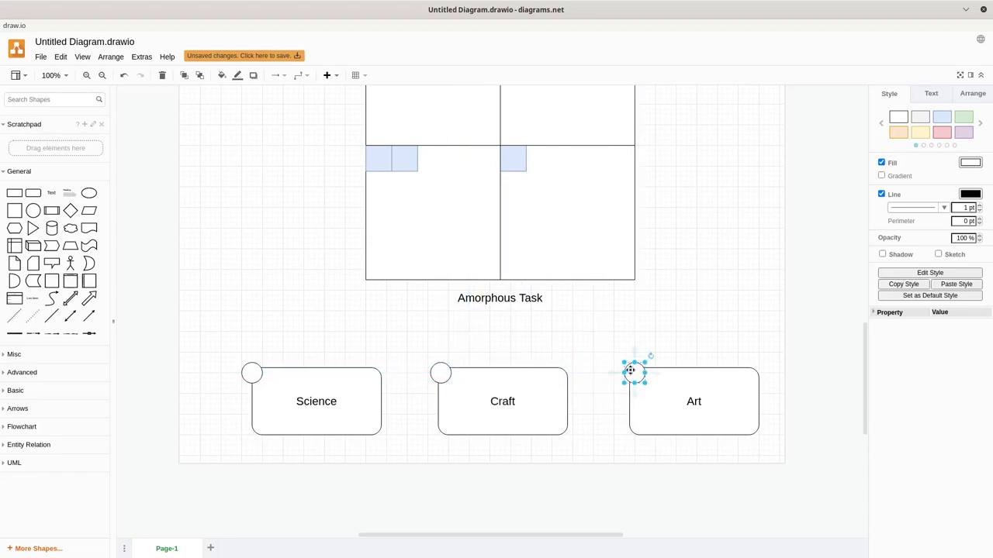
- Label the circle on the "Art" box "3.5/5"
{"action": "double_click", "coordinate": [633, 372]}
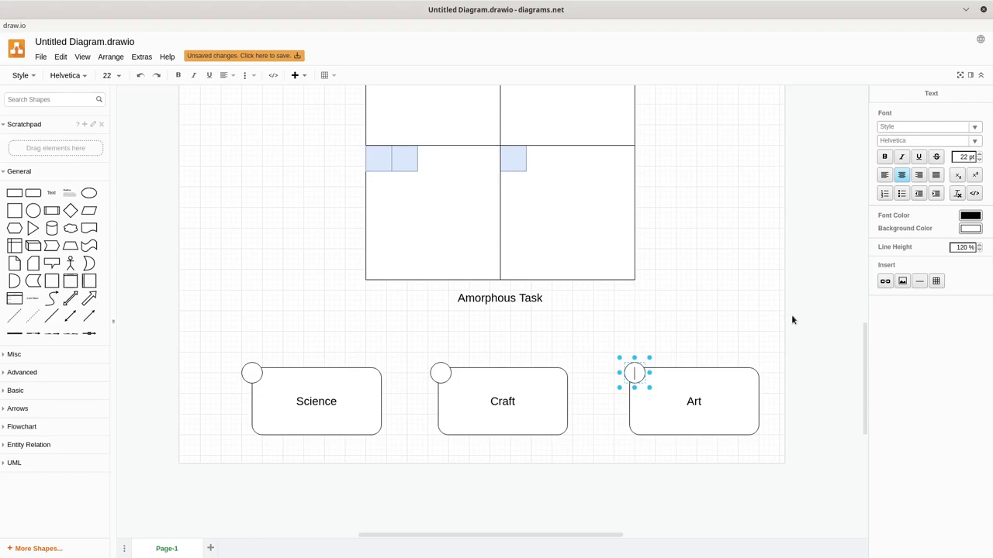
{"action": "type", "text": "3."}
{"action": "type", "text": "5"}
{"action": "type", "text": "/6"}
{"action": "key", "text": "BackSpace"}
{"action": "key", "text": "BackSpace"}
{"action": "type", "text": "/5"}
{"action": "left_click", "coordinate": [732, 293]}
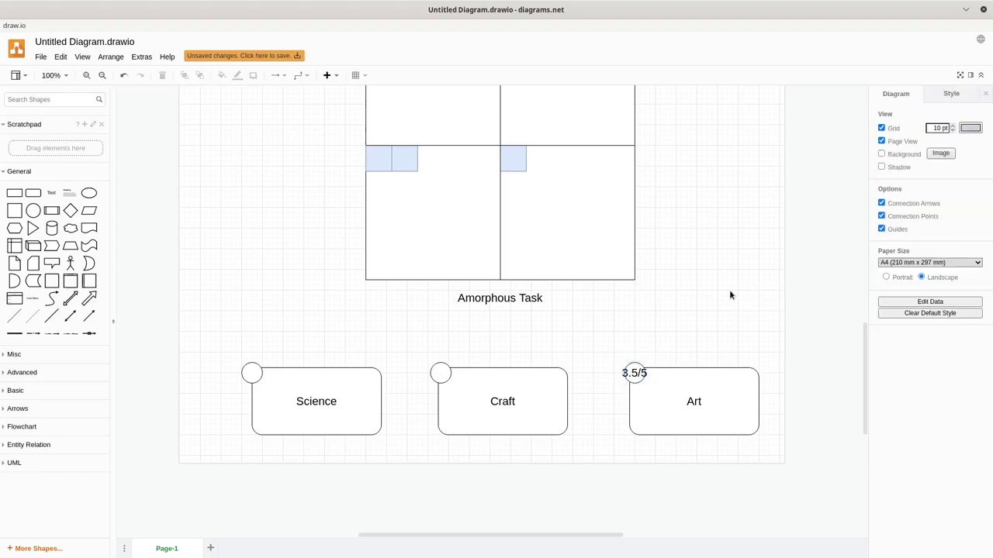
- Reduce the font size of the "3.5/5" label so that it fits inside its circle
{"action": "left_click", "coordinate": [634, 367]}
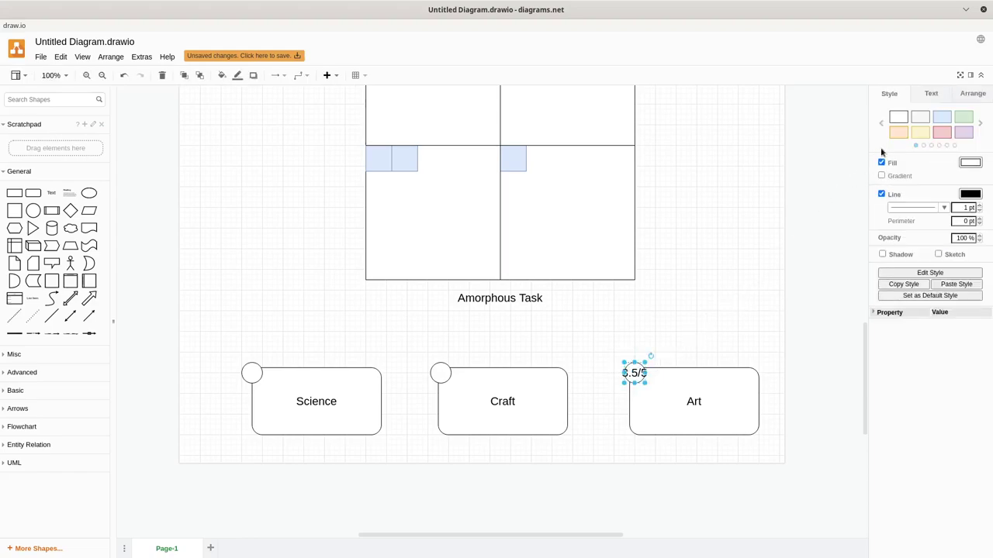
{"action": "left_click", "coordinate": [930, 93]}
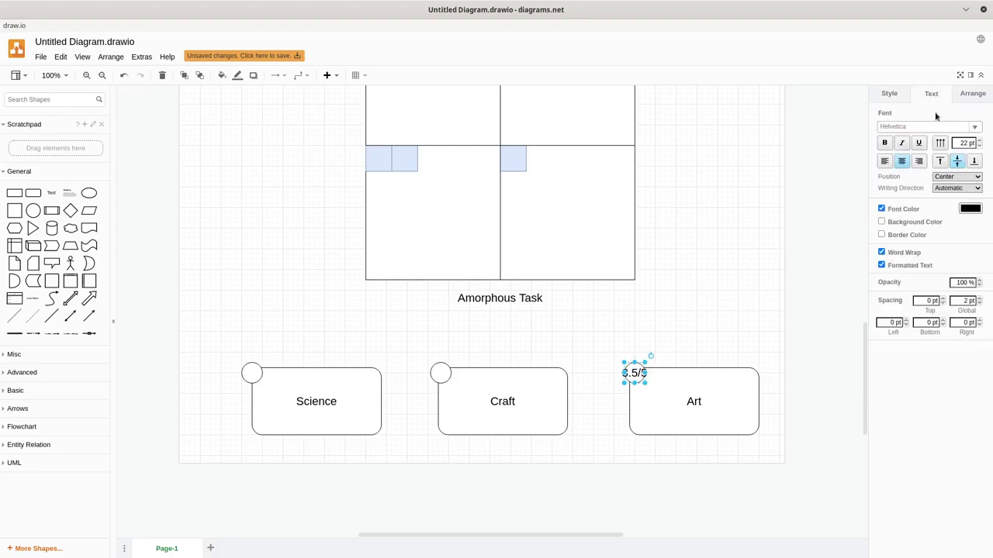
{"action": "left_click", "coordinate": [979, 145]}
{"action": "left_click", "coordinate": [979, 146]}
{"action": "left_click", "coordinate": [980, 147]}
{"action": "left_click", "coordinate": [980, 146]}
{"action": "left_click", "coordinate": [776, 256]}
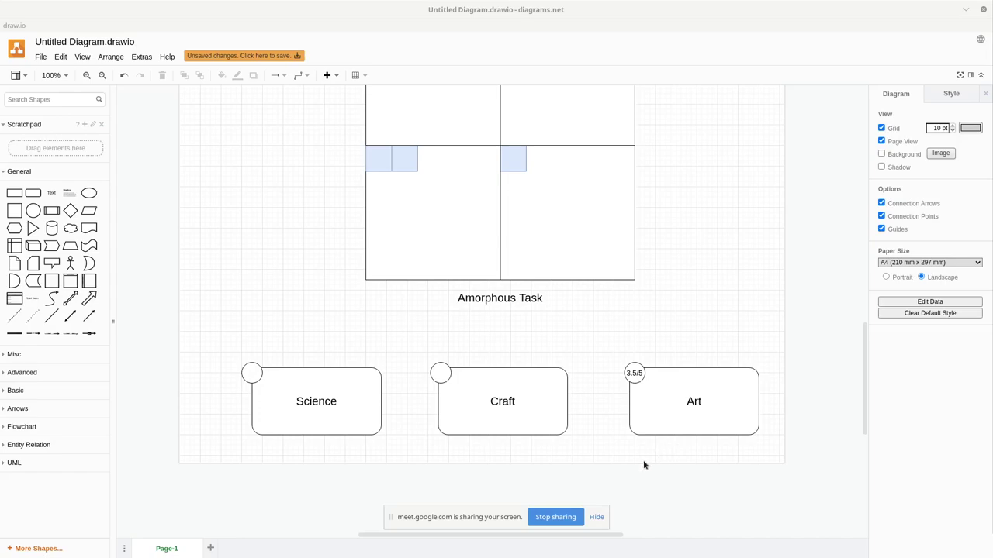
- Move the "Art" box with its circle below the row's middle, and the "Craft" box with its circle into the vacated spot
{"action": "left_click", "coordinate": [597, 517]}
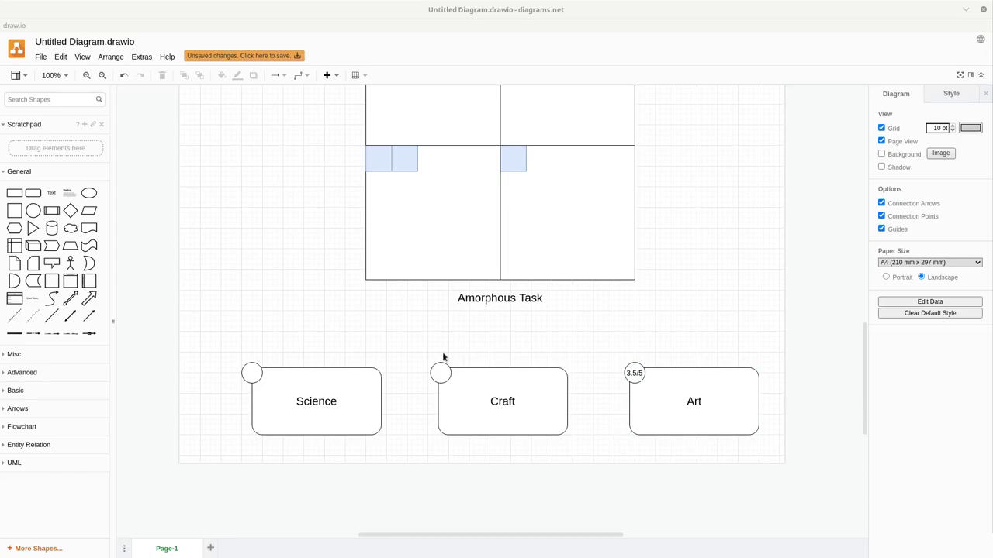
{"action": "left_click_drag", "start_coordinate": [594, 339], "coordinate": [781, 459]}
{"action": "left_click_drag", "start_coordinate": [709, 395], "coordinate": [491, 489]}
{"action": "left_click_drag", "start_coordinate": [411, 338], "coordinate": [588, 449]}
{"action": "left_click_drag", "start_coordinate": [530, 414], "coordinate": [716, 417]}
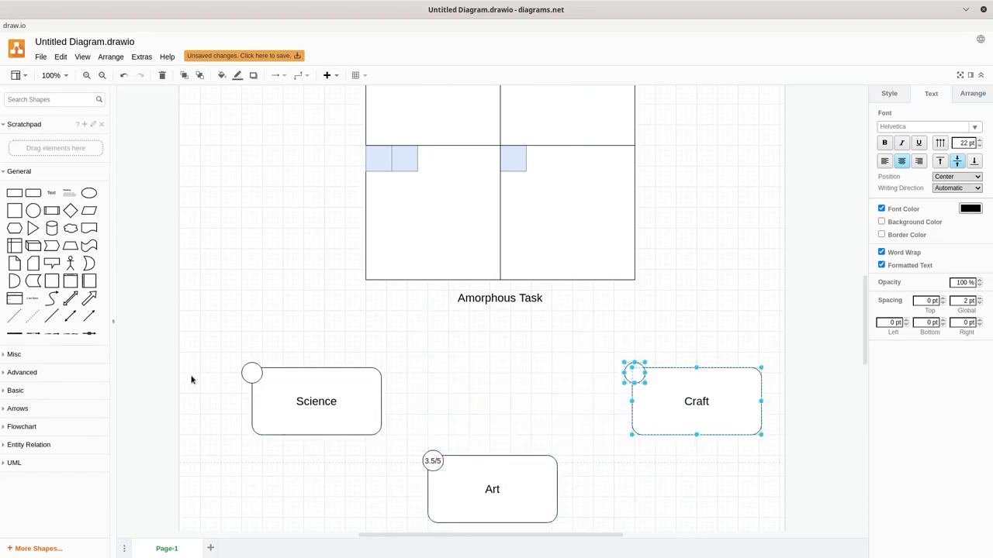
{"action": "left_click", "coordinate": [305, 341]}
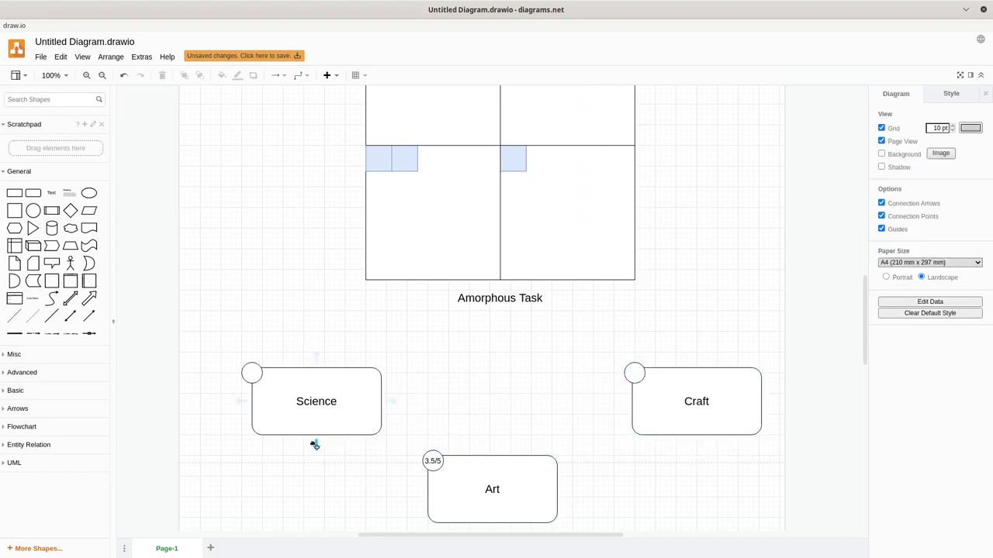
- Connect the "Science" and "Craft" boxes to the "Art" box with arrows pointing at its two sides
{"action": "mouse_move", "coordinate": [317, 446]}
{"action": "left_click_drag", "start_coordinate": [317, 447], "coordinate": [426, 492]}
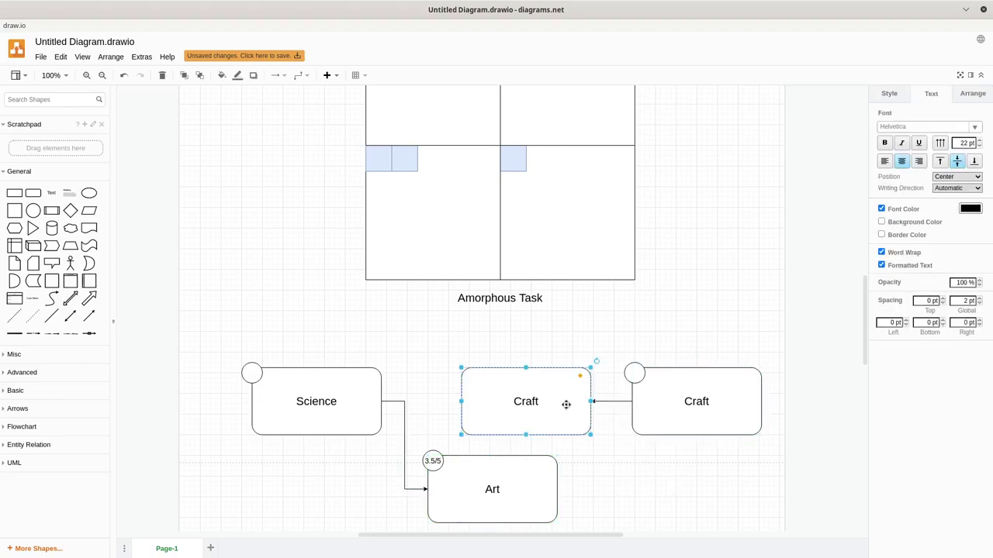
{"action": "left_click", "coordinate": [605, 411]}
{"action": "left_click", "coordinate": [658, 399]}
{"action": "left_click_drag", "start_coordinate": [623, 400], "coordinate": [558, 492]}
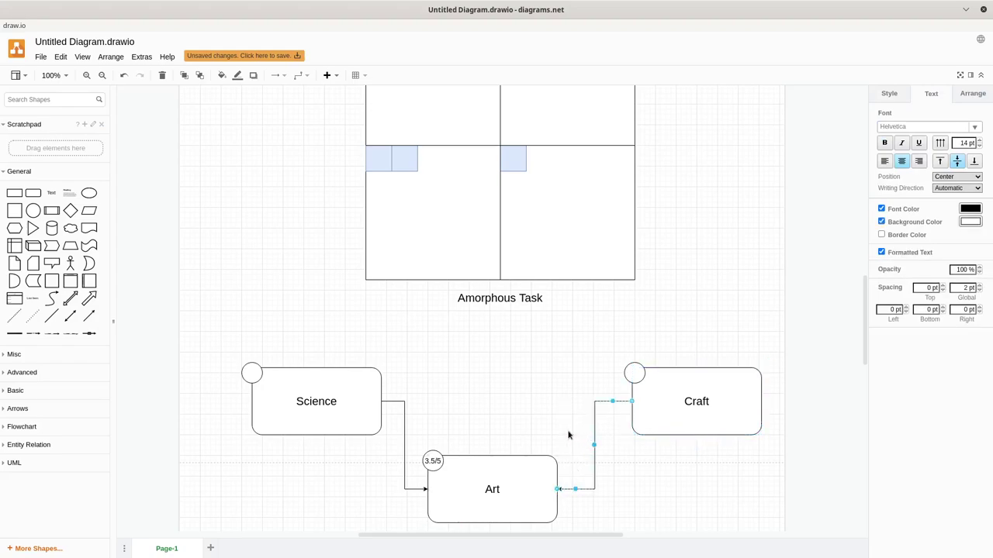
- Change the line style of both connectors from sharp to rounded corners
{"action": "left_click", "coordinate": [403, 409], "text": "shift"}
{"action": "left_click", "coordinate": [892, 94]}
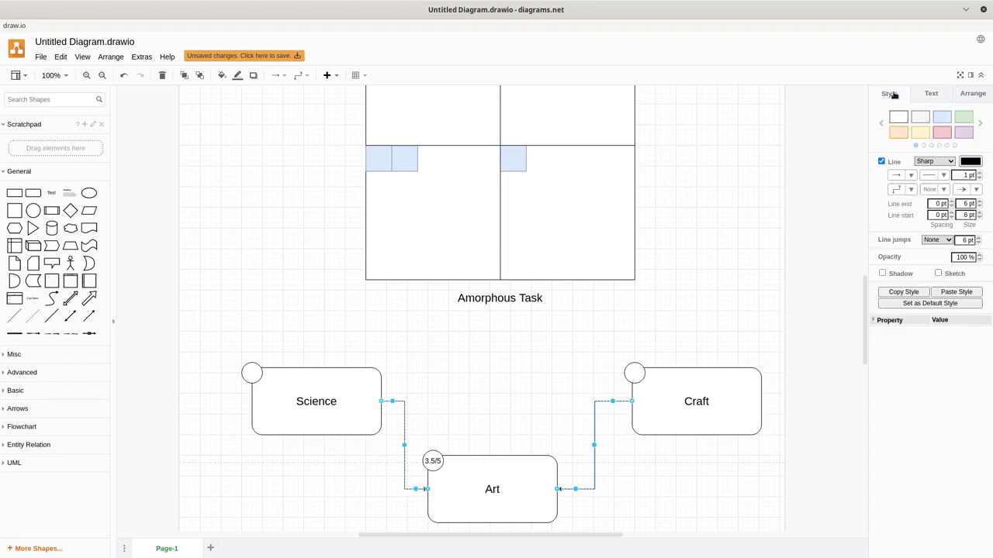
{"action": "left_click", "coordinate": [952, 162]}
{"action": "left_click", "coordinate": [929, 177]}
{"action": "left_click", "coordinate": [696, 300]}
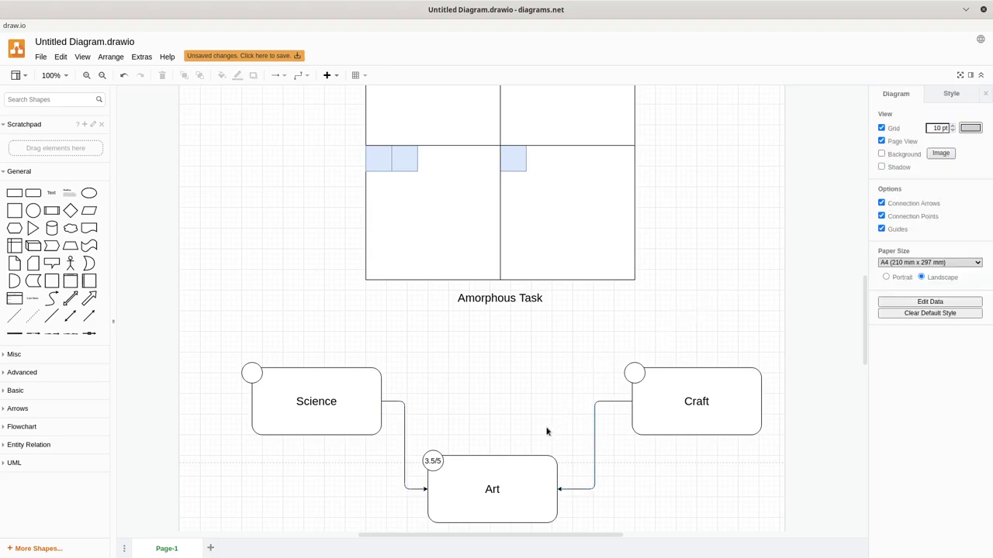
- Move the "Art" box together with its circle slightly right to centre it between "Science" and "Craft"
{"action": "left_click", "coordinate": [432, 460]}
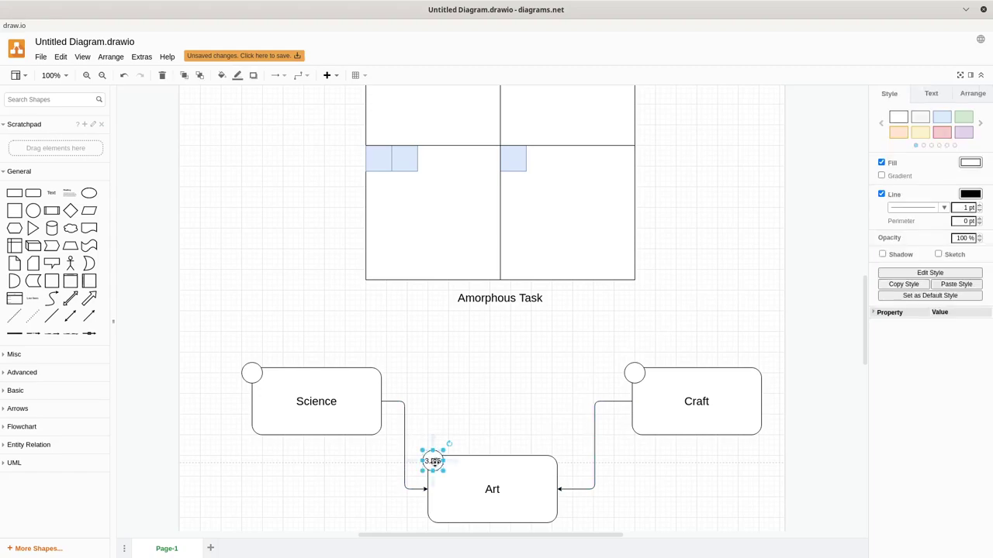
{"action": "left_click", "coordinate": [503, 475], "text": "shift"}
{"action": "left_click_drag", "start_coordinate": [503, 475], "coordinate": [515, 480]}
{"action": "left_click", "coordinate": [546, 397]}
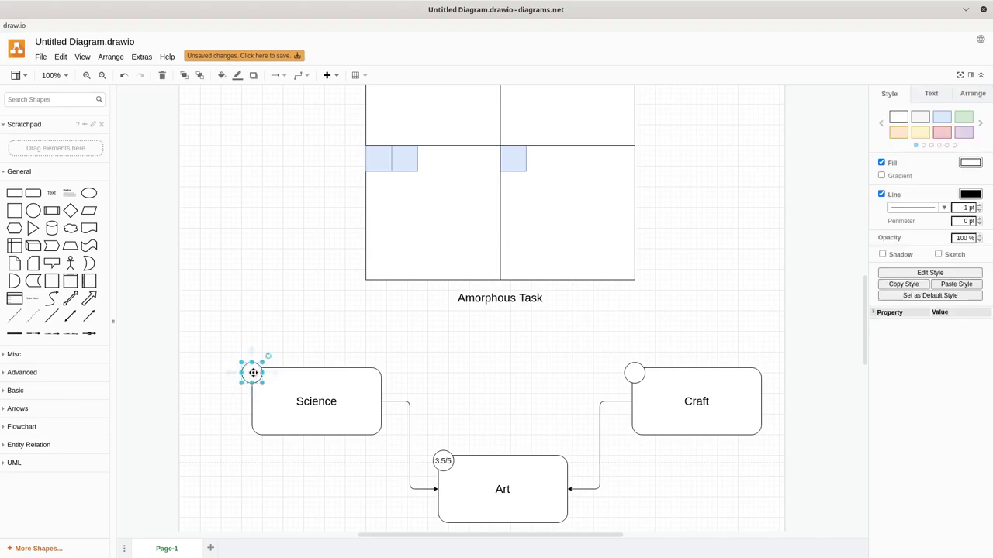
- Label the circle on the "Science" box "5"
{"action": "double_click", "coordinate": [253, 373]}
{"action": "type", "text": "5"}
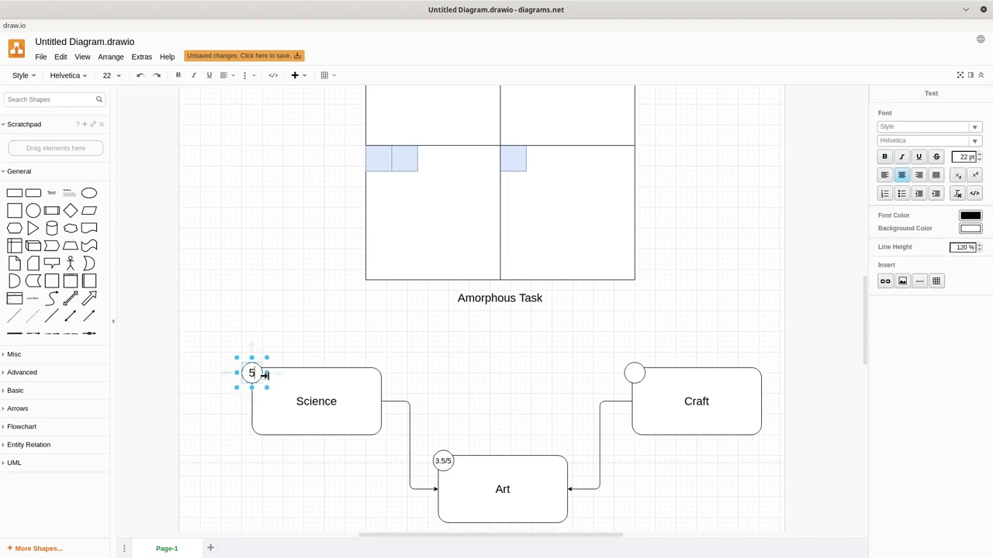
{"action": "left_click", "coordinate": [317, 338]}
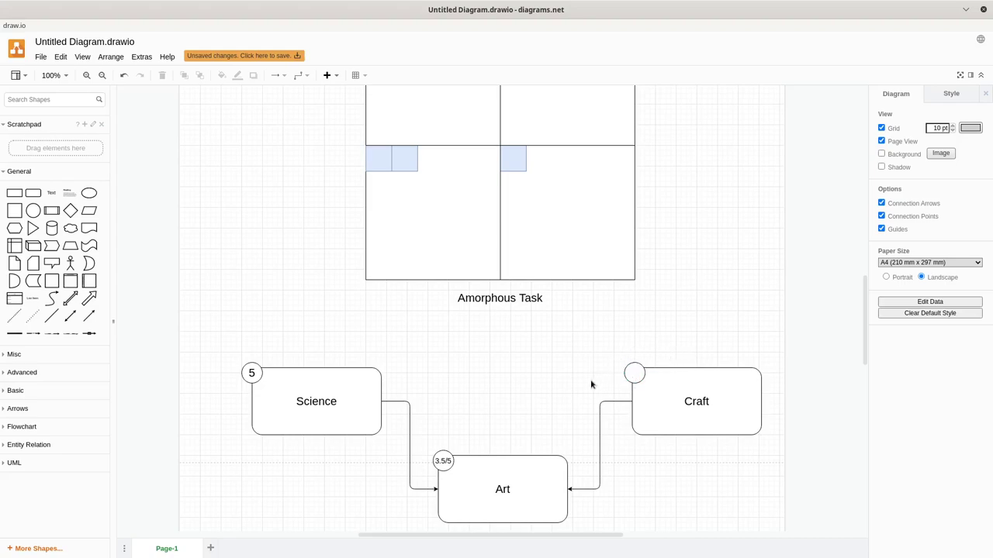
- Apply the green style to the three circles on the "Science", "Craft" and "Art" boxes
{"action": "left_click", "coordinate": [251, 373]}
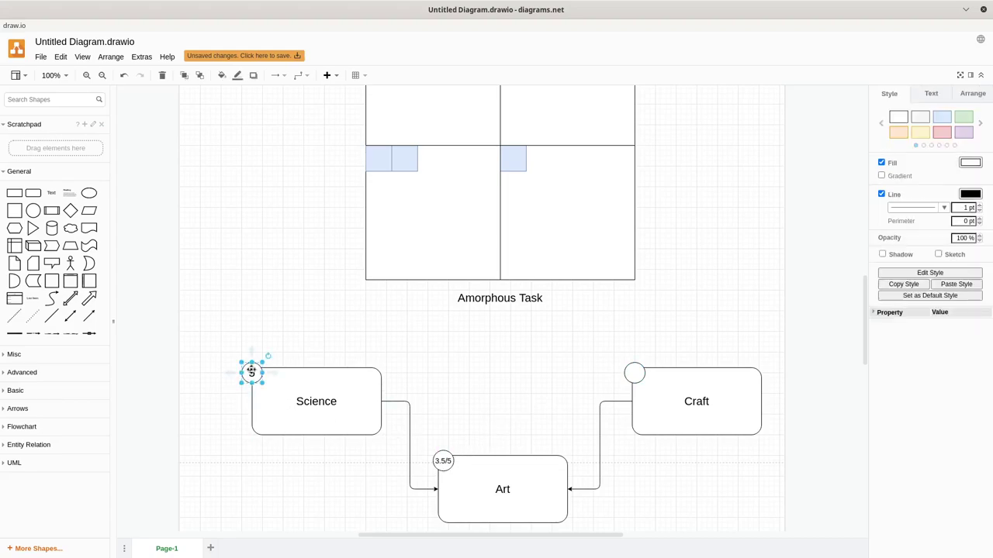
{"action": "left_click", "coordinate": [639, 373], "text": "shift"}
{"action": "left_click", "coordinate": [441, 460], "text": "shift"}
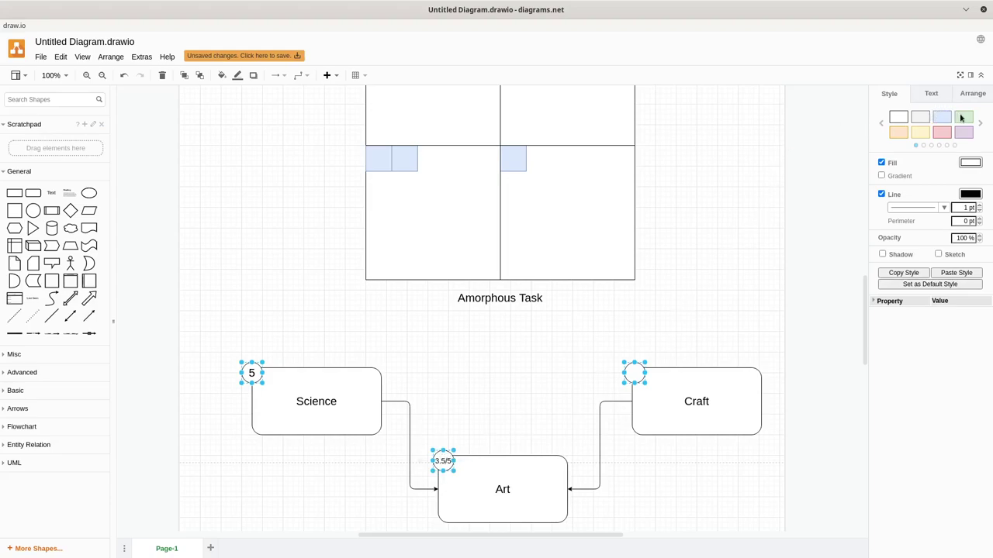
{"action": "left_click", "coordinate": [965, 119]}
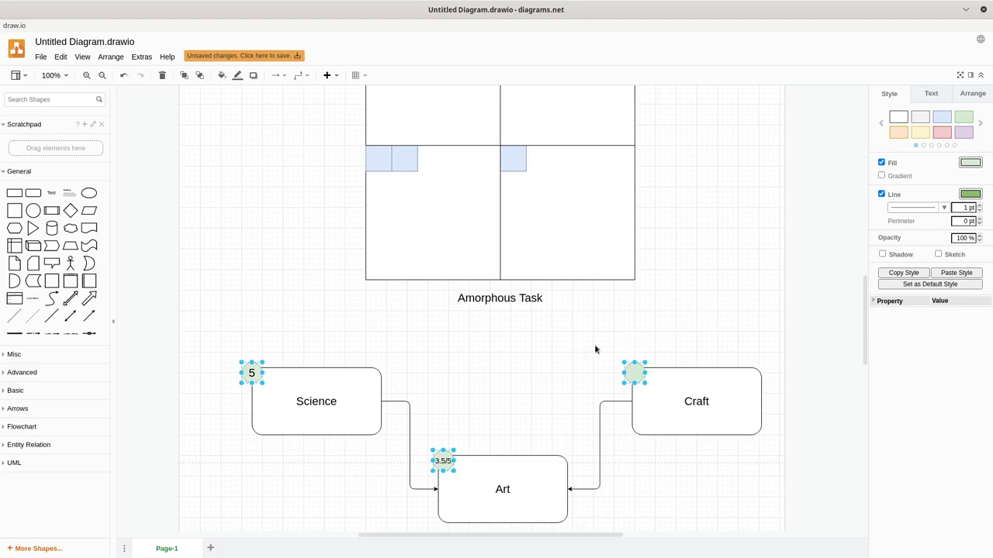
{"action": "left_click", "coordinate": [674, 354]}
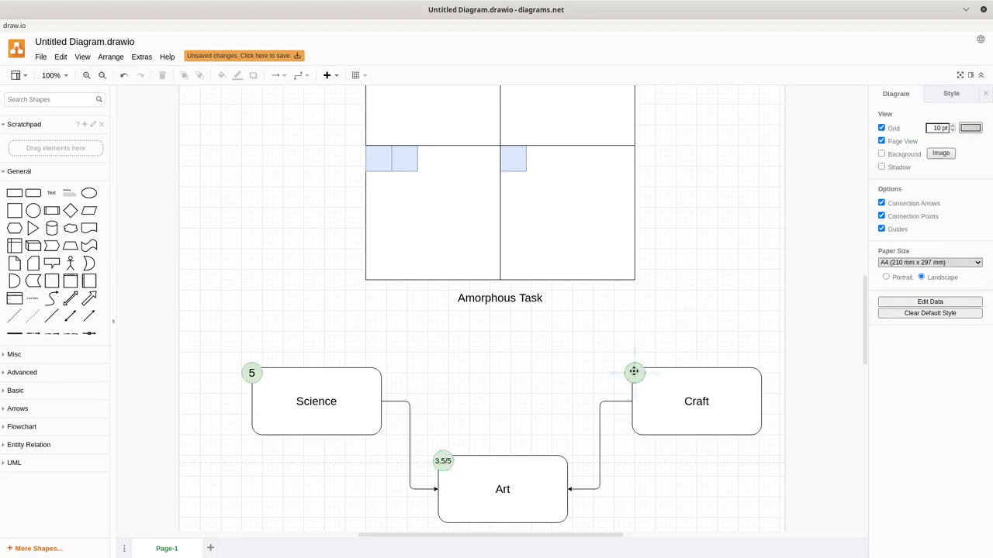
{"action": "double_click", "coordinate": [635, 372]}
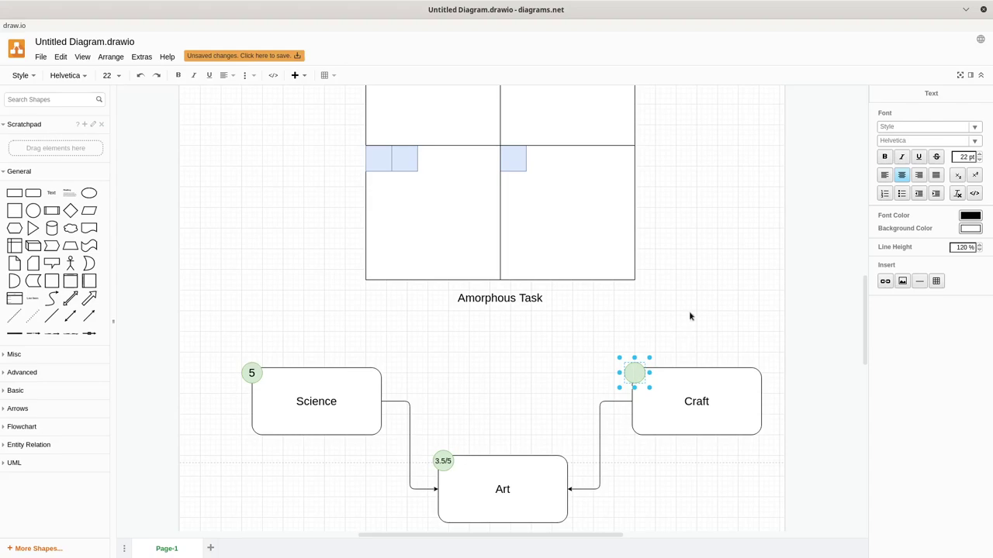
{"action": "left_click", "coordinate": [725, 396]}
{"action": "key", "text": "Delete"}
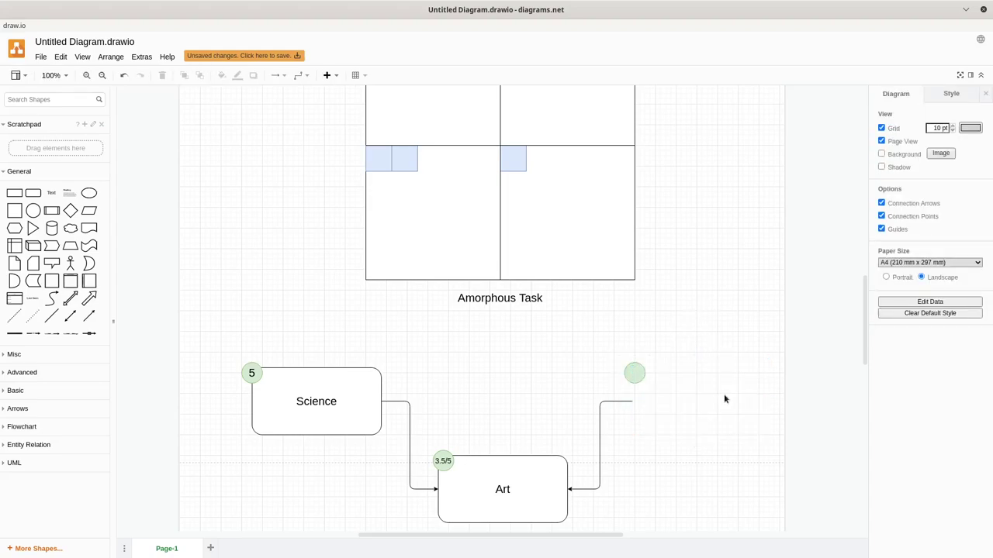
{"action": "key", "text": "ctrl+z"}
- Copy the "Craft" box to the space between "Science" and "Craft", and shift the boxes, circles and connectors further down below "Amorphous Task"
{"action": "left_click_drag", "start_coordinate": [724, 399], "coordinate": [523, 368]}
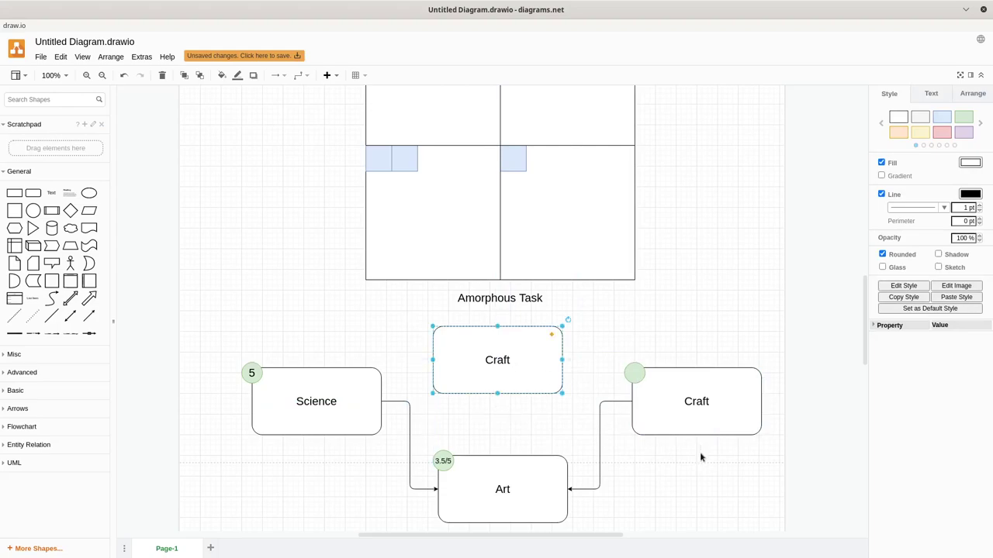
{"action": "scroll", "coordinate": [700, 456], "scroll_direction": "down", "scroll_amount": 3}
{"action": "left_click_drag", "start_coordinate": [758, 452], "coordinate": [421, 227]}
{"action": "left_click_drag", "start_coordinate": [803, 439], "coordinate": [197, 184]}
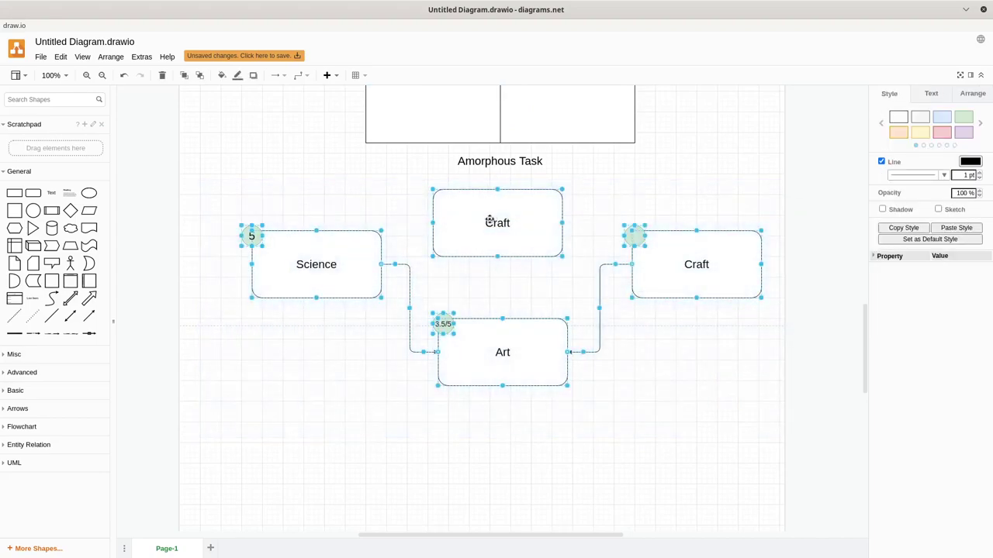
{"action": "left_click_drag", "start_coordinate": [497, 222], "coordinate": [520, 241]}
{"action": "key", "text": "Escape"}
- Replace the text of the copied "Craft" box below "Amorphous Task" with "Auxilliary Knowledge and Skills"
{"action": "double_click", "coordinate": [521, 240]}
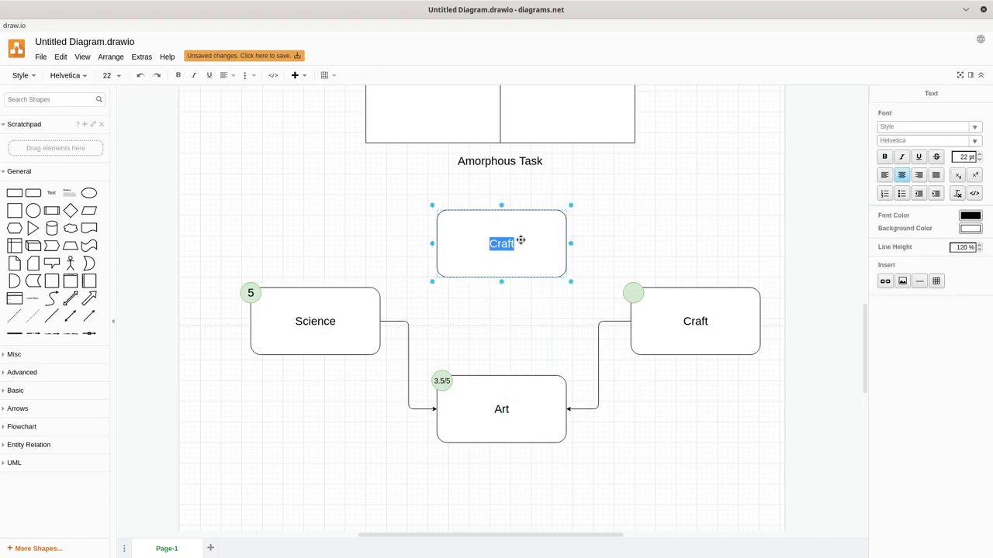
{"action": "type", "text": "Auxilliary"}
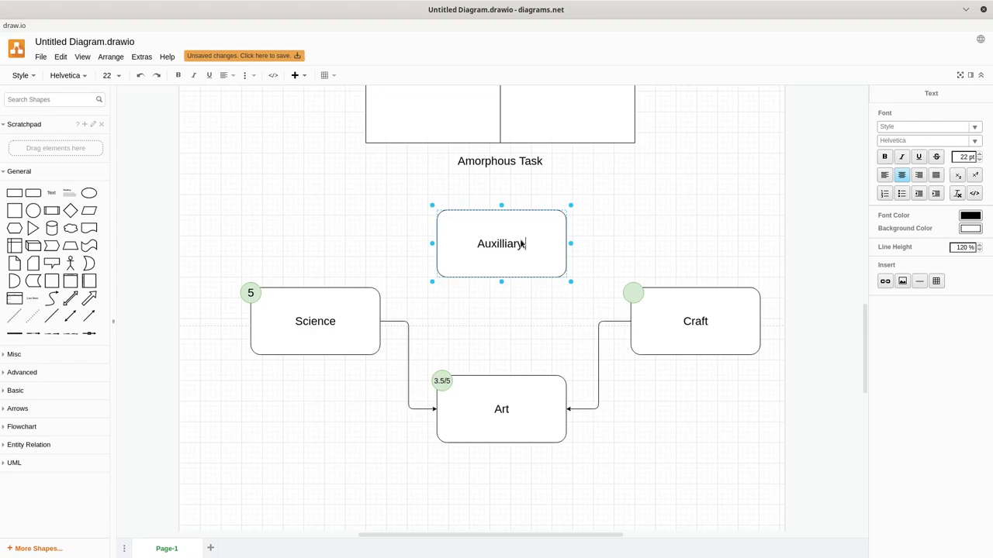
{"action": "key", "text": "BackSpace"}
{"action": "key", "text": "BackSpace"}
{"action": "key", "text": "BackSpace"}
{"action": "key", "text": "BackSpace"}
{"action": "key", "text": "BackSpace"}
{"action": "type", "text": "iary Kno"}
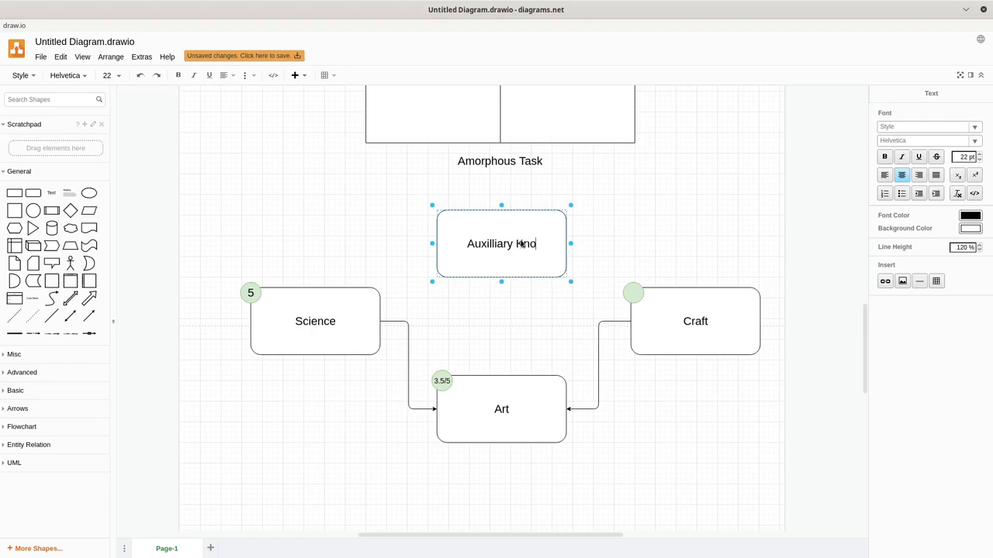
{"action": "type", "text": "wled"}
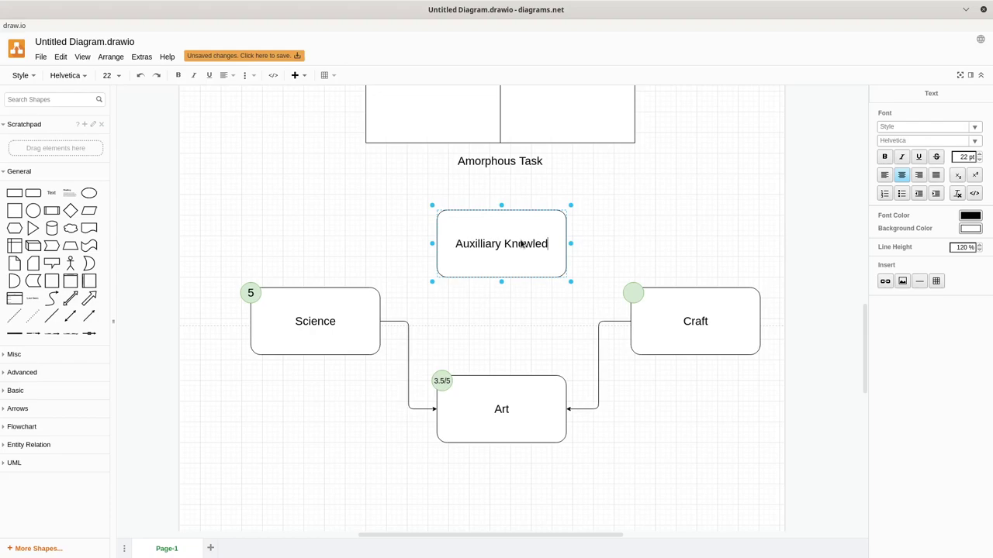
{"action": "type", "text": "ge and "}
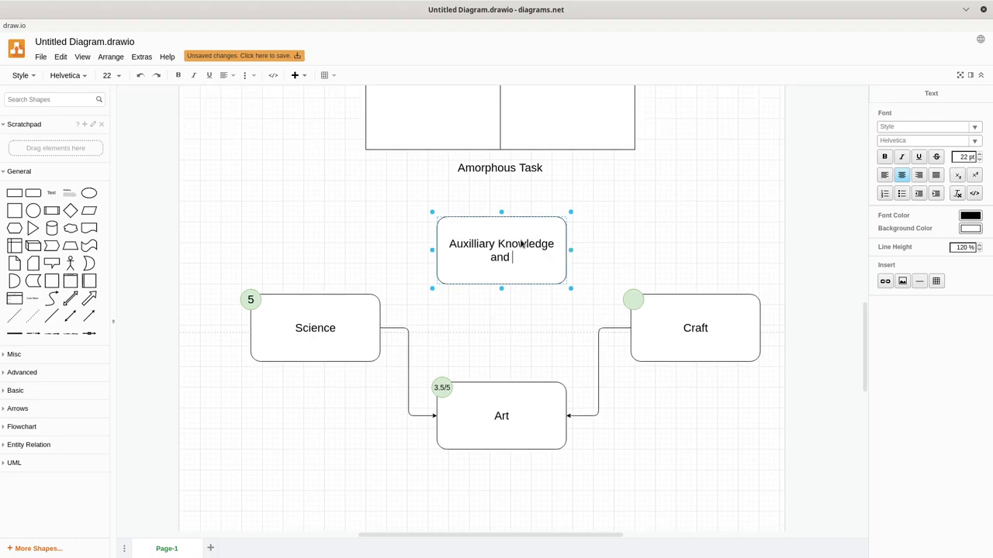
{"action": "type", "text": "Skills"}
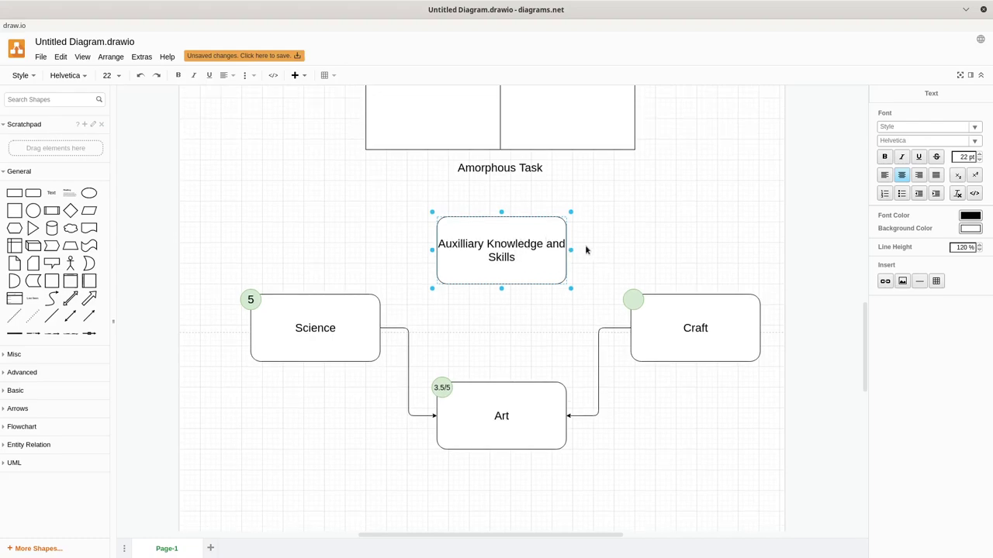
- Break the "Auxilliary Knowledge and Skills" label into two lines before "and Skills"
{"action": "key", "text": "ctrl+Left"}
{"action": "key", "text": "ctrl+Left"}
{"action": "key", "text": "Return"}
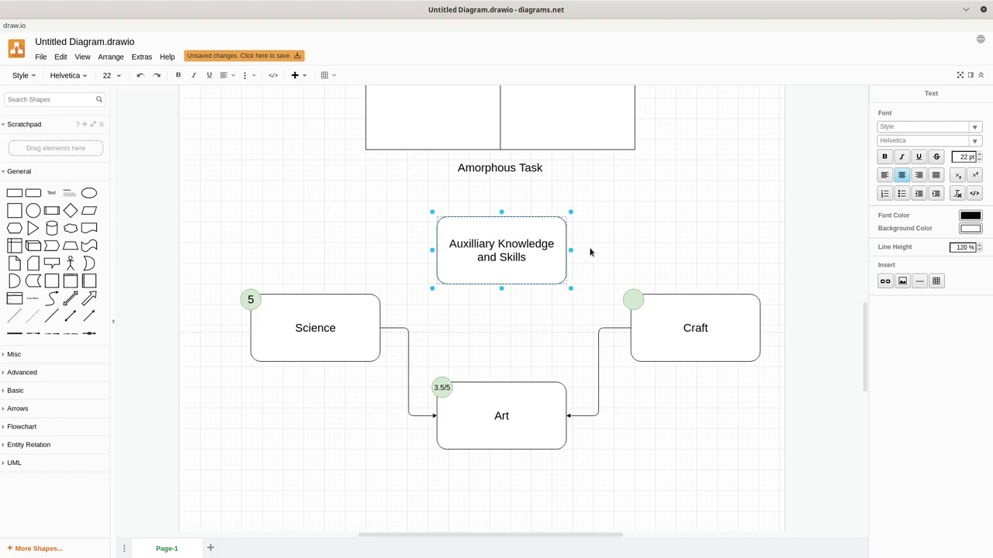
{"action": "left_click", "coordinate": [621, 245]}
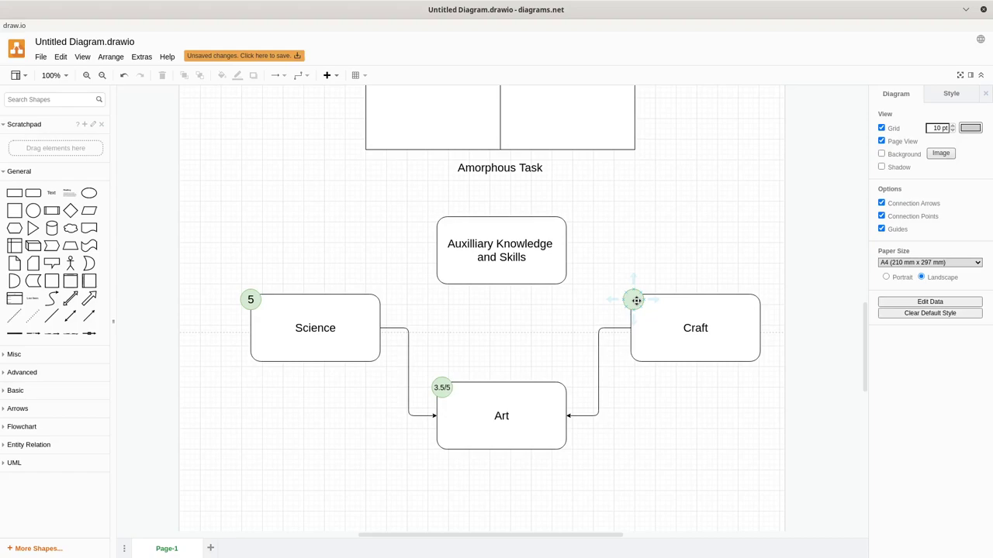
- Move the "Science", "Craft" and "Art" boxes with their circles and connectors further down, away from "Auxilliary Knowledge and Skills"
{"action": "left_click_drag", "start_coordinate": [225, 275], "coordinate": [781, 493]}
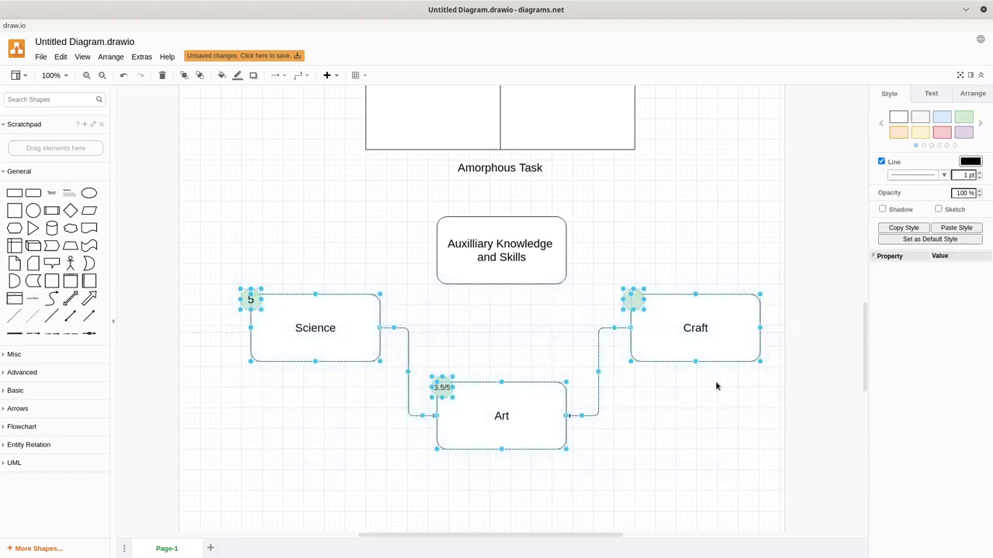
{"action": "left_click_drag", "start_coordinate": [690, 330], "coordinate": [689, 377]}
{"action": "left_click", "coordinate": [619, 241]}
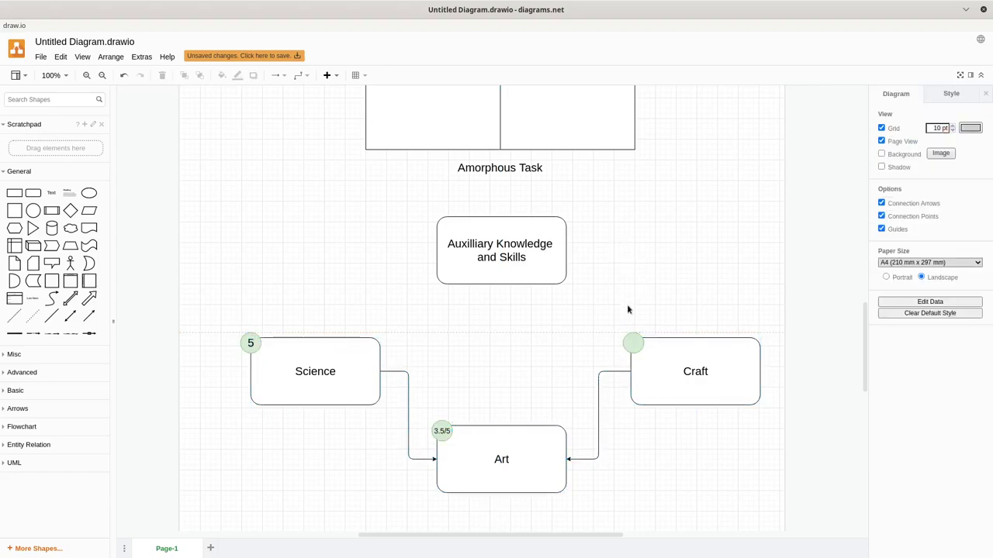
- Label the circle on the "Craft" box "3.5"
{"action": "double_click", "coordinate": [632, 342]}
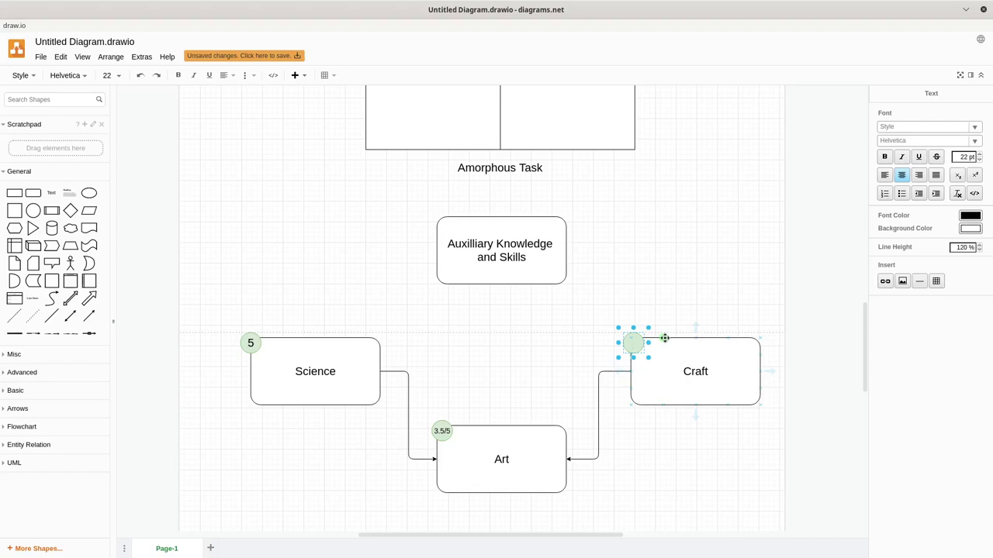
{"action": "type", "text": "3.5"}
{"action": "left_click", "coordinate": [664, 279]}
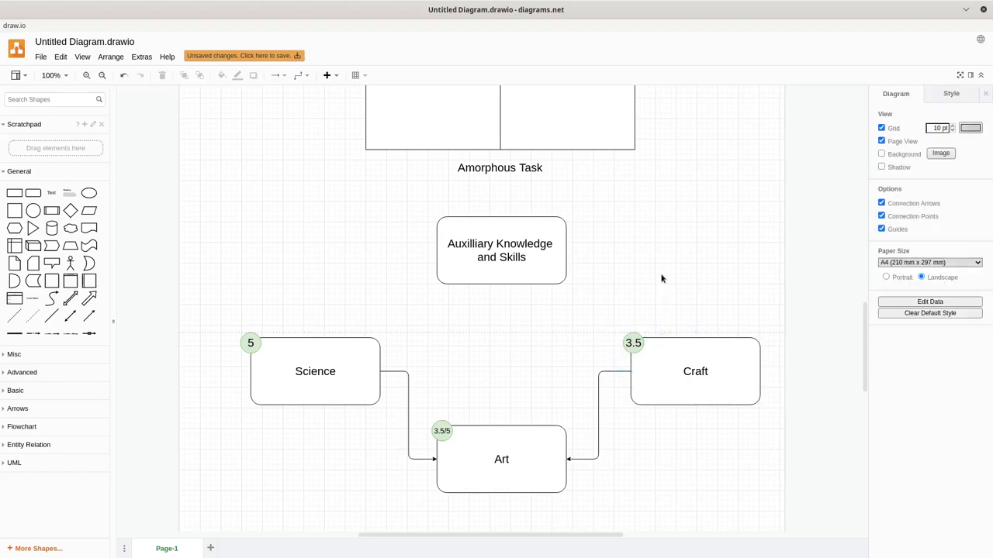
- Copy the "3.5" circle to the upper-left corner of the "Auxilliary Knowledge and Skills" box and clear the copy's label
{"action": "left_click", "coordinate": [516, 257]}
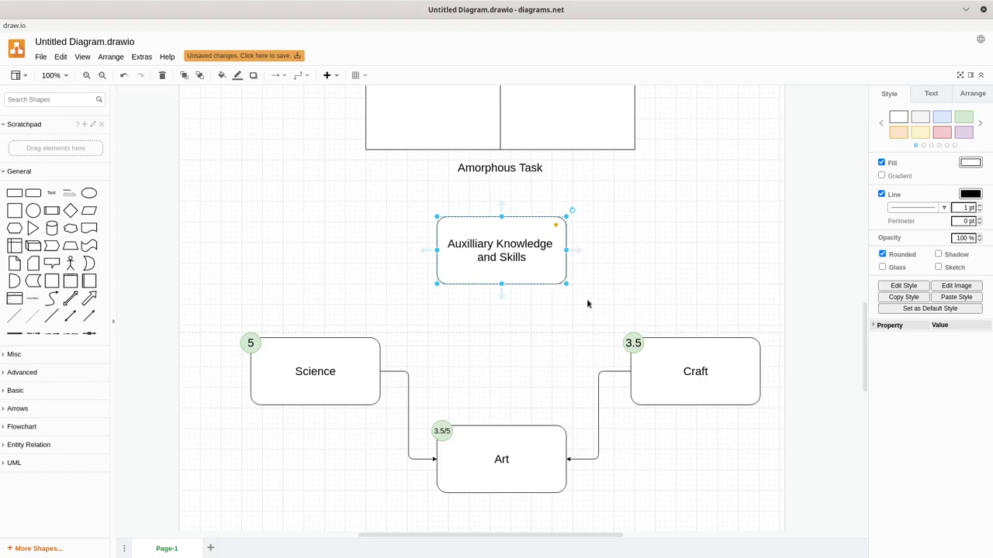
{"action": "left_click", "coordinate": [630, 339]}
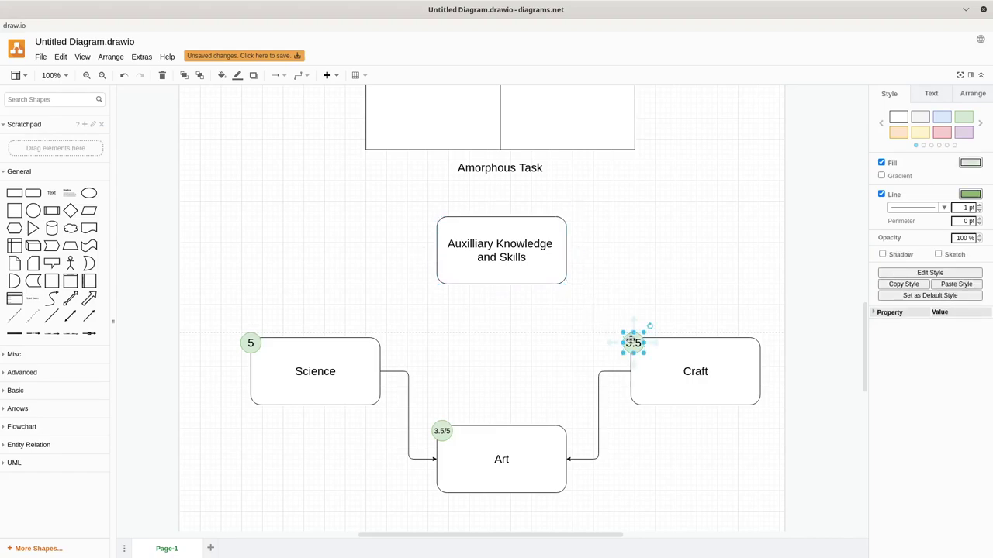
{"action": "left_click_drag", "start_coordinate": [633, 343], "coordinate": [439, 218]}
{"action": "double_click", "coordinate": [440, 218]}
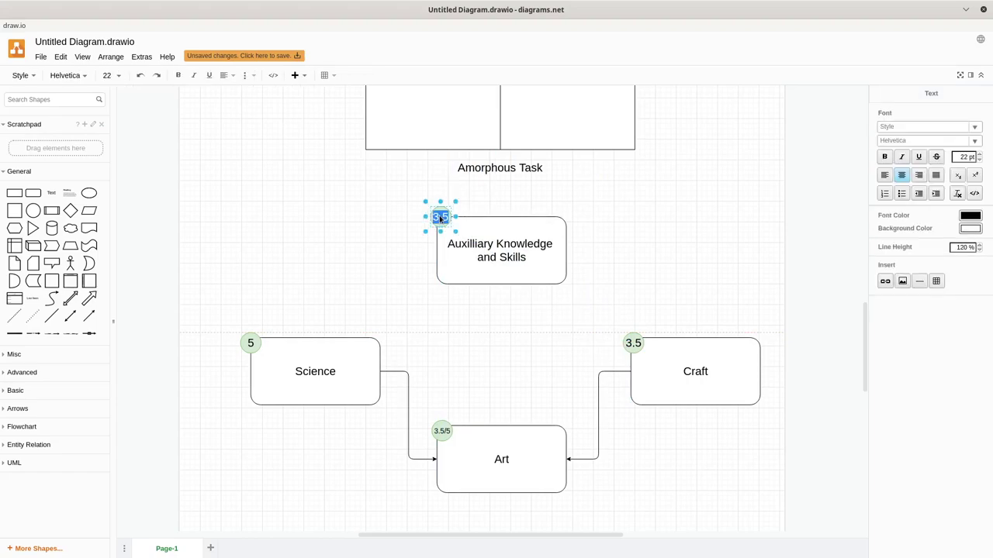
{"action": "type", "text": "4"}
{"action": "left_click", "coordinate": [535, 341]}
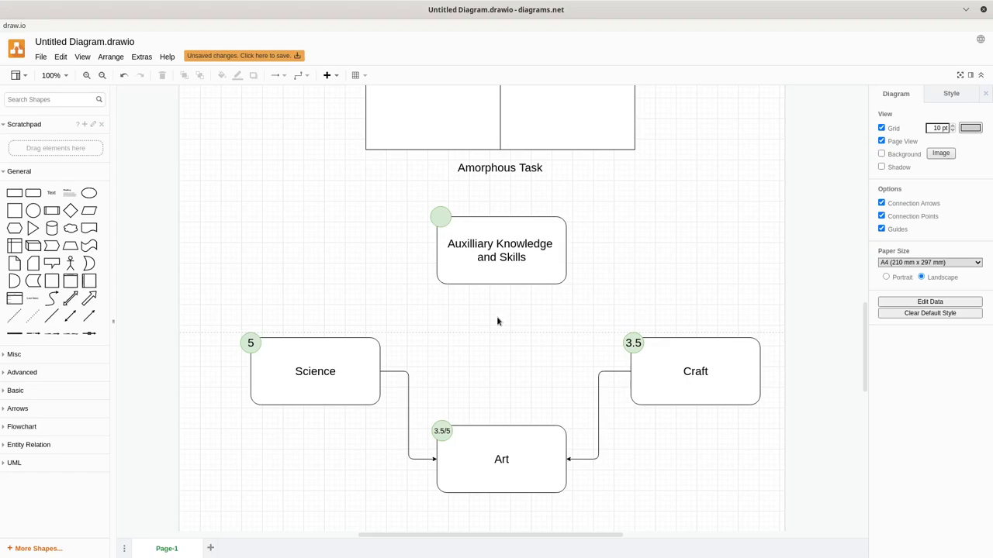
- Review the four-part "Amorphous Task" diagram, the scored boxes below it and the free space under "Art"
{"action": "scroll", "coordinate": [497, 321], "scroll_direction": "down", "scroll_amount": 2}
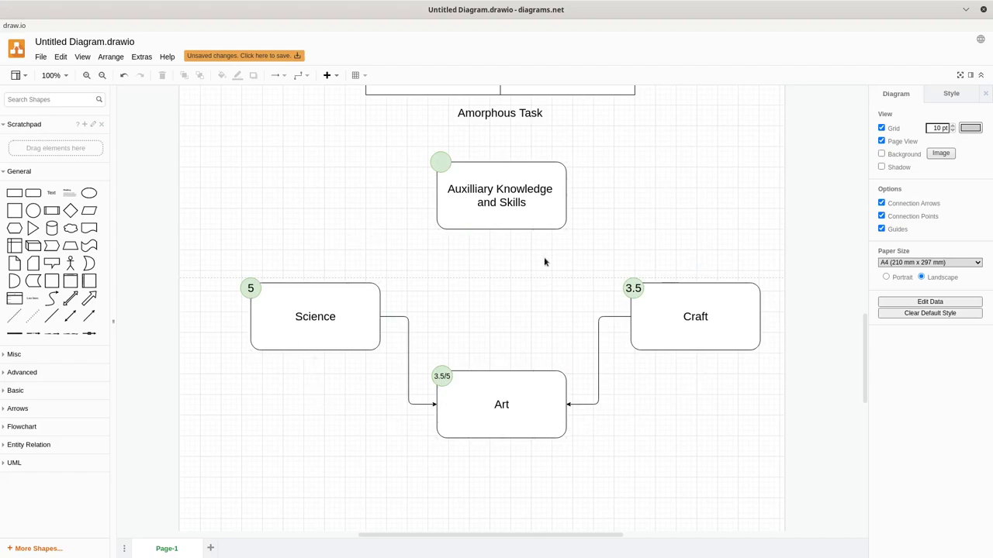
{"action": "scroll", "coordinate": [544, 262], "scroll_direction": "down", "scroll_amount": 2}
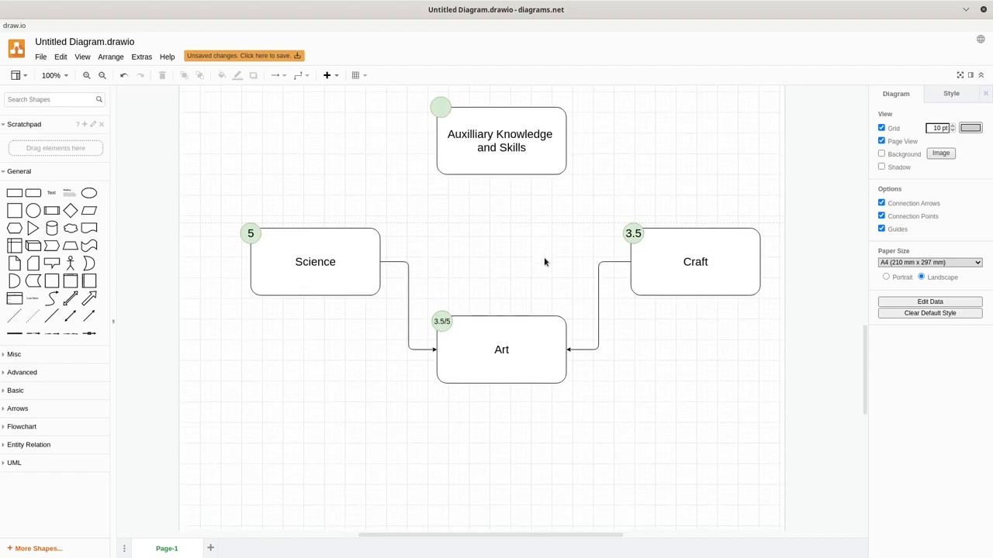
{"action": "scroll", "coordinate": [543, 262], "scroll_direction": "up", "scroll_amount": 4}
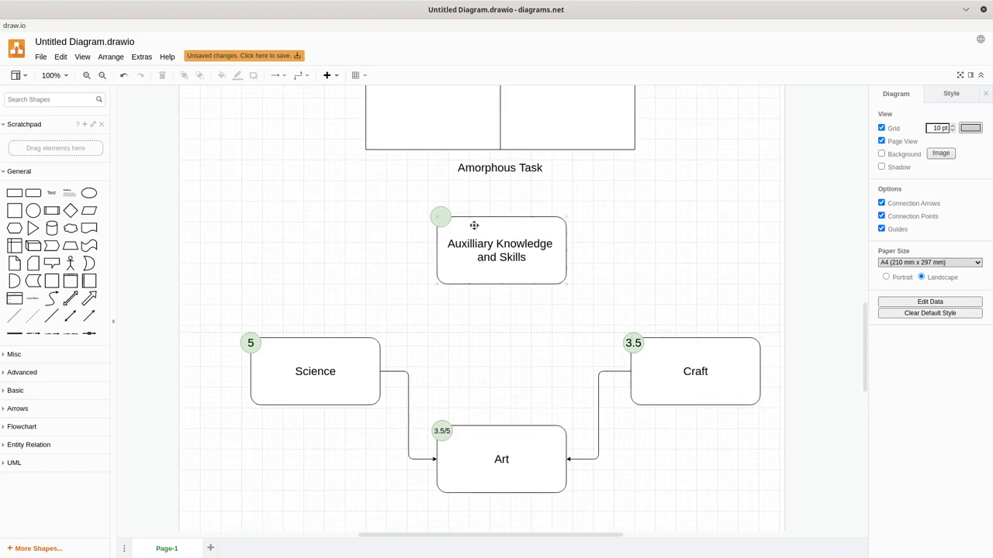
{"action": "scroll", "coordinate": [637, 201], "scroll_direction": "up", "scroll_amount": 1}
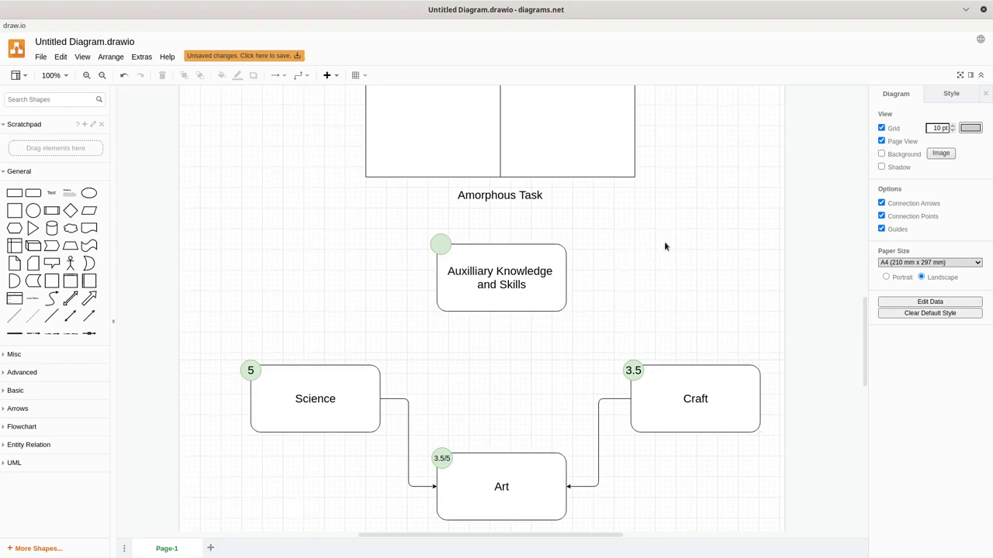
{"action": "scroll", "coordinate": [664, 247], "scroll_direction": "up", "scroll_amount": 5}
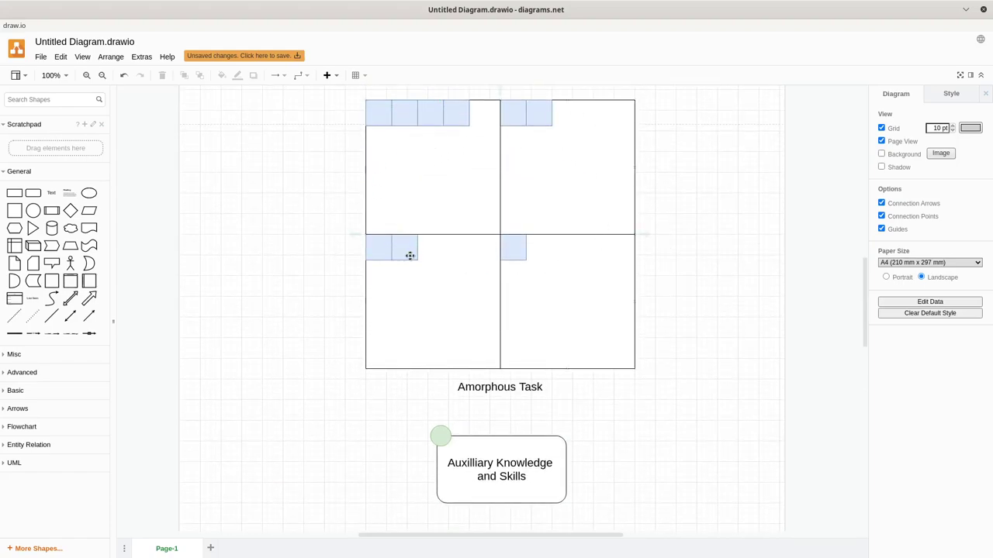
{"action": "scroll", "coordinate": [744, 258], "scroll_direction": "down", "scroll_amount": 4}
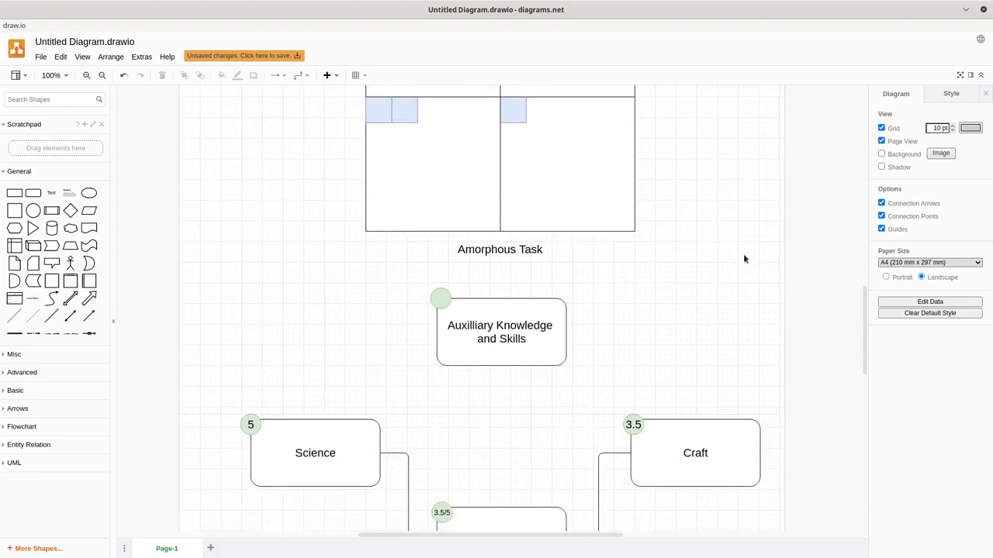
{"action": "scroll", "coordinate": [743, 259], "scroll_direction": "down", "scroll_amount": 1}
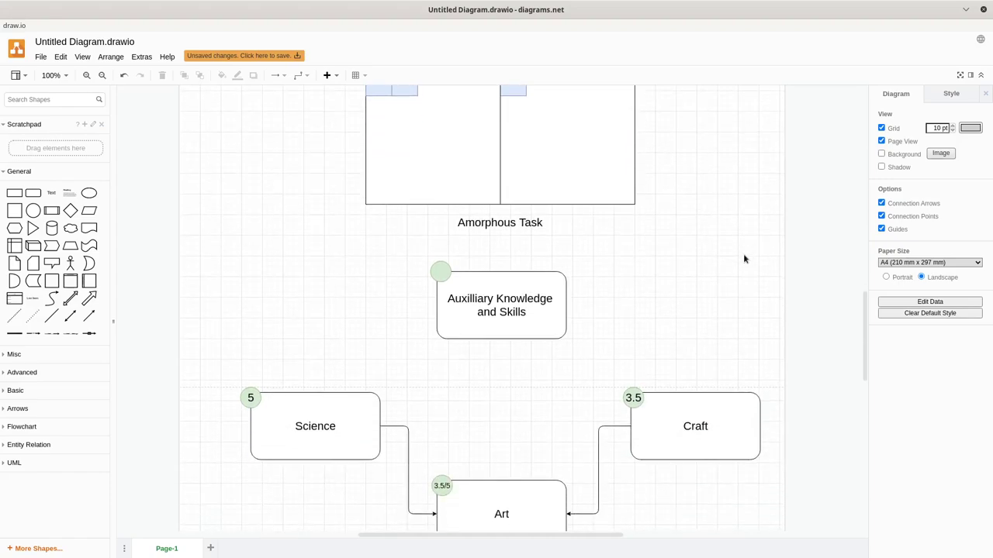
{"action": "scroll", "coordinate": [743, 258], "scroll_direction": "down", "scroll_amount": 8}
{"action": "scroll", "coordinate": [743, 254], "scroll_direction": "down", "scroll_amount": 3}
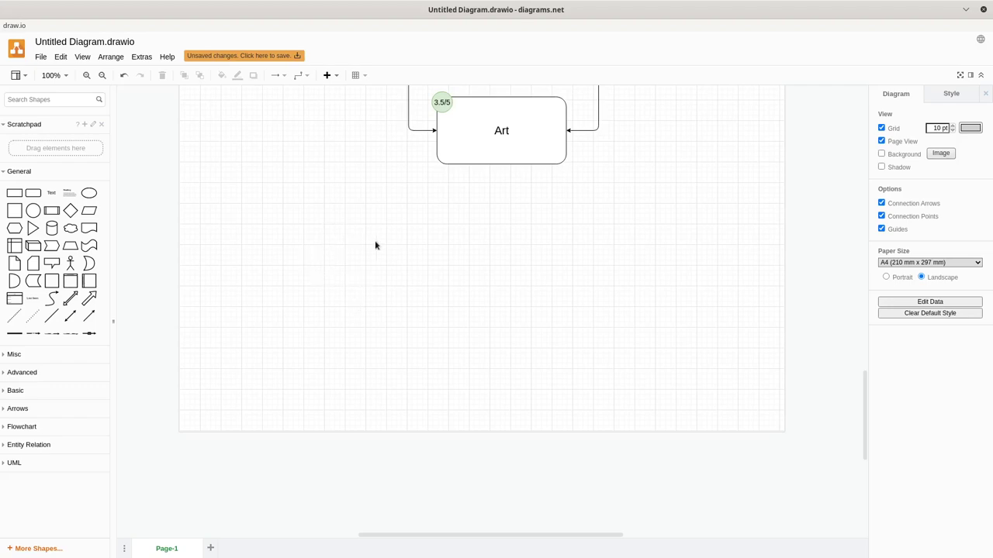
- Copy the four-part square with its blue squares and "Amorphous Task" label below the "Art" box, centred on it
{"action": "scroll", "coordinate": [350, 204], "scroll_direction": "up", "scroll_amount": 7}
{"action": "scroll", "coordinate": [349, 204], "scroll_direction": "up", "scroll_amount": 12}
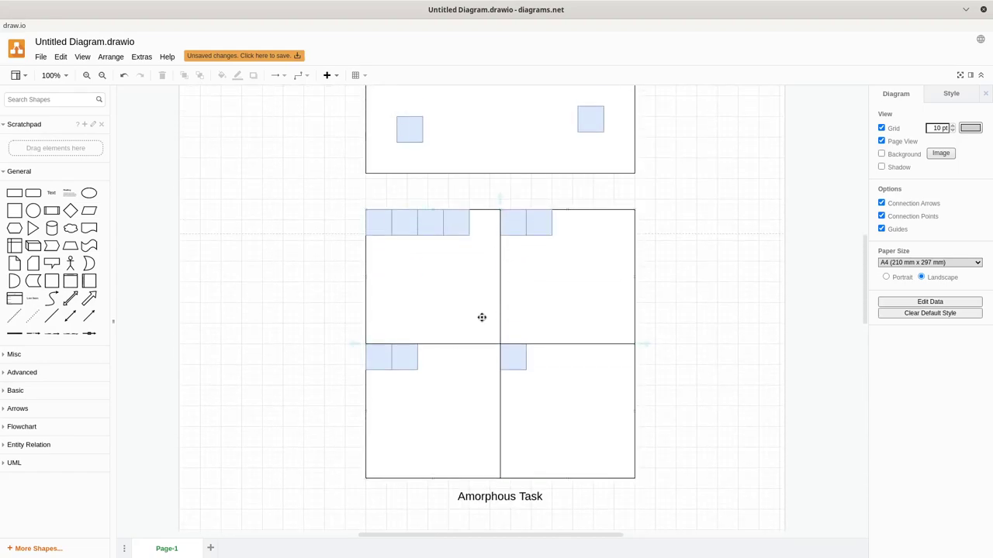
{"action": "left_click_drag", "start_coordinate": [318, 200], "coordinate": [695, 468]}
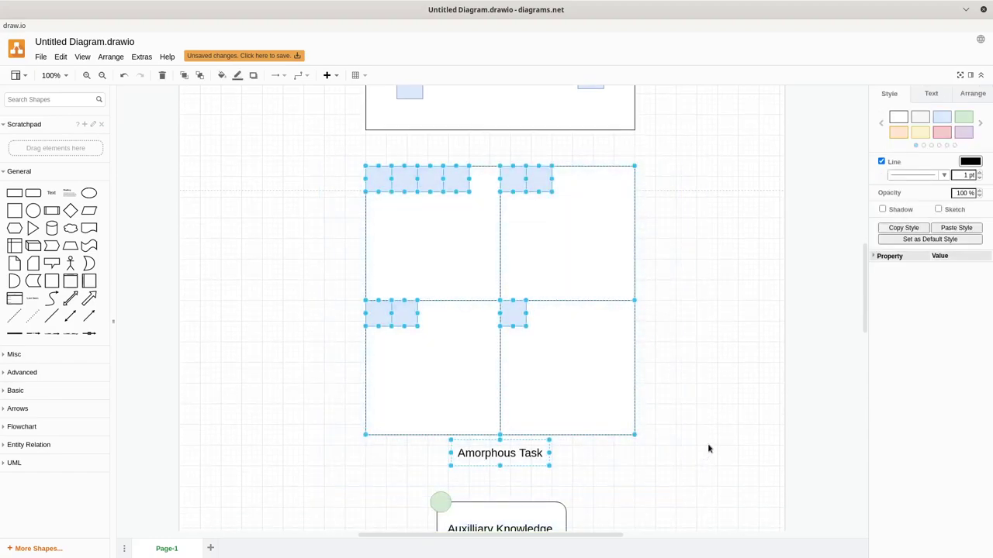
{"action": "left_click_drag", "start_coordinate": [534, 206], "coordinate": [536, 450]}
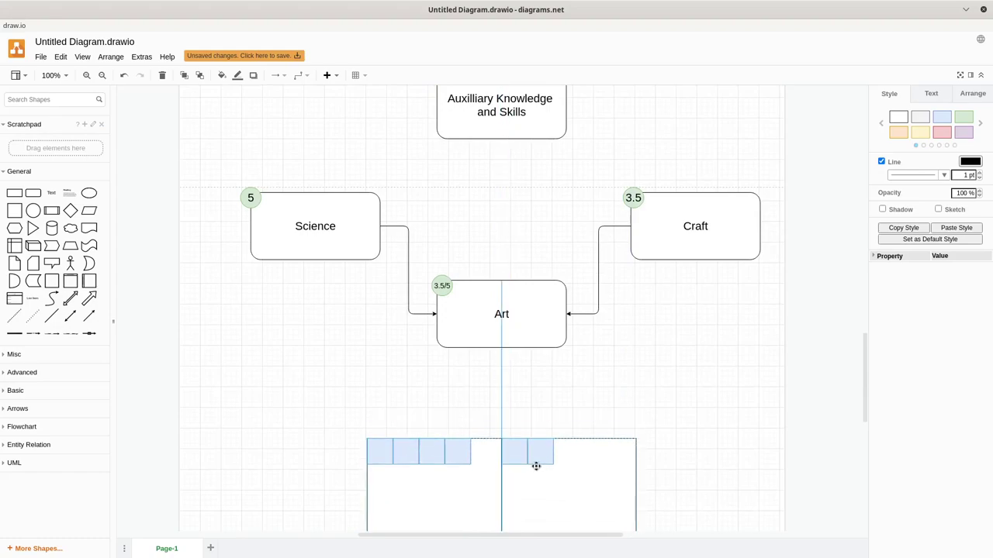
{"action": "left_click", "coordinate": [684, 422]}
- Extend the label under the copied four-part square to "Amorphous Task : OSM Cartography"
{"action": "scroll", "coordinate": [684, 422], "scroll_direction": "down", "scroll_amount": 5}
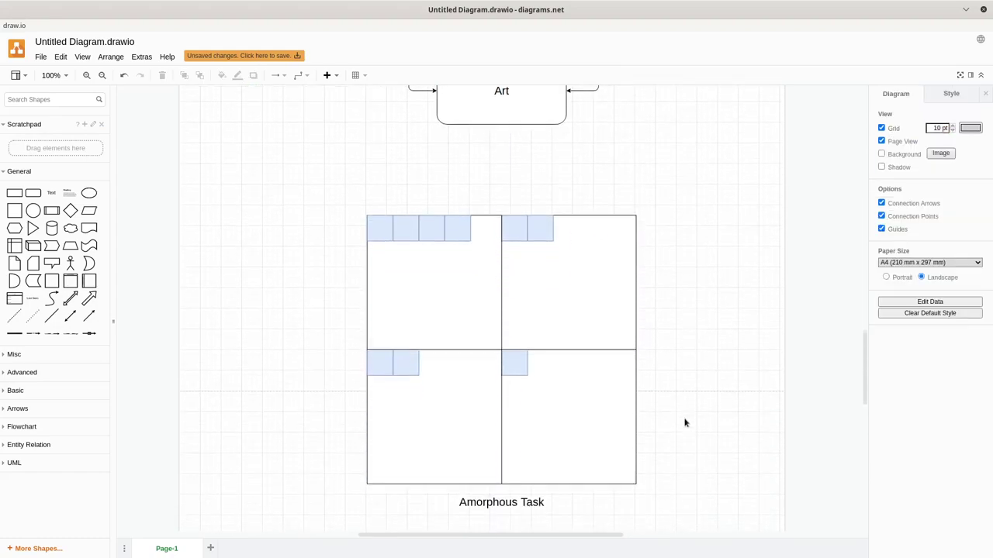
{"action": "double_click", "coordinate": [492, 425]}
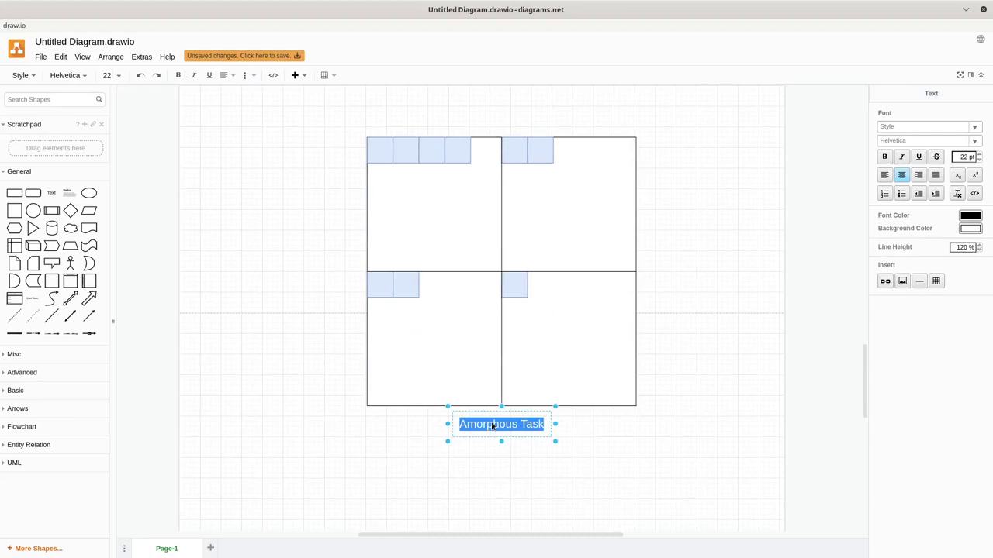
{"action": "key", "text": "End"}
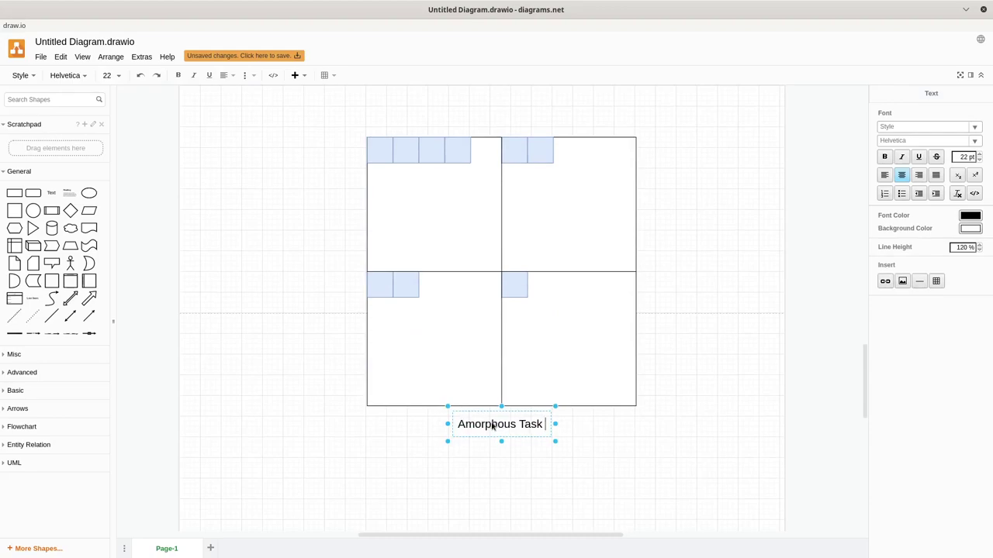
{"action": "type", "text": ": OSM "}
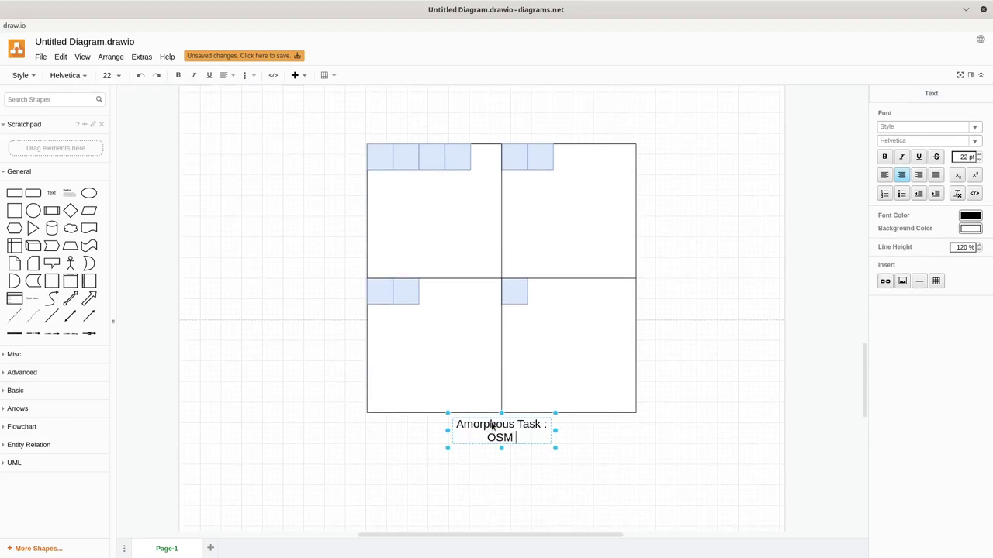
{"action": "type", "text": "Cartography"}
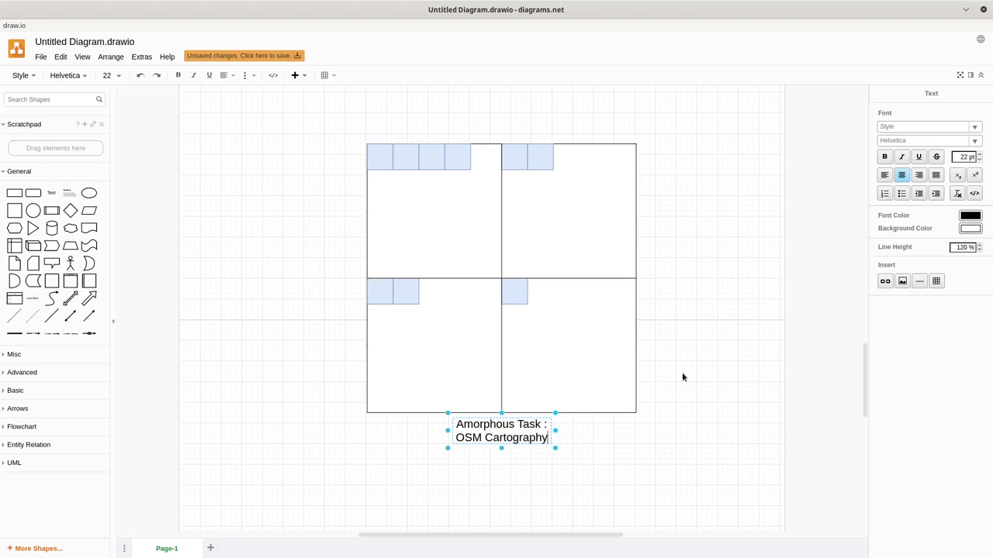
{"action": "left_click", "coordinate": [565, 406]}
- Copy the "Amorphous Task : OSM Cartography" label into the lower-right quarter of the square and change the copy's text to "IMPOSM MAPPINGS FILE"
{"action": "left_click", "coordinate": [500, 425]}
{"action": "left_click_drag", "start_coordinate": [500, 425], "coordinate": [565, 339]}
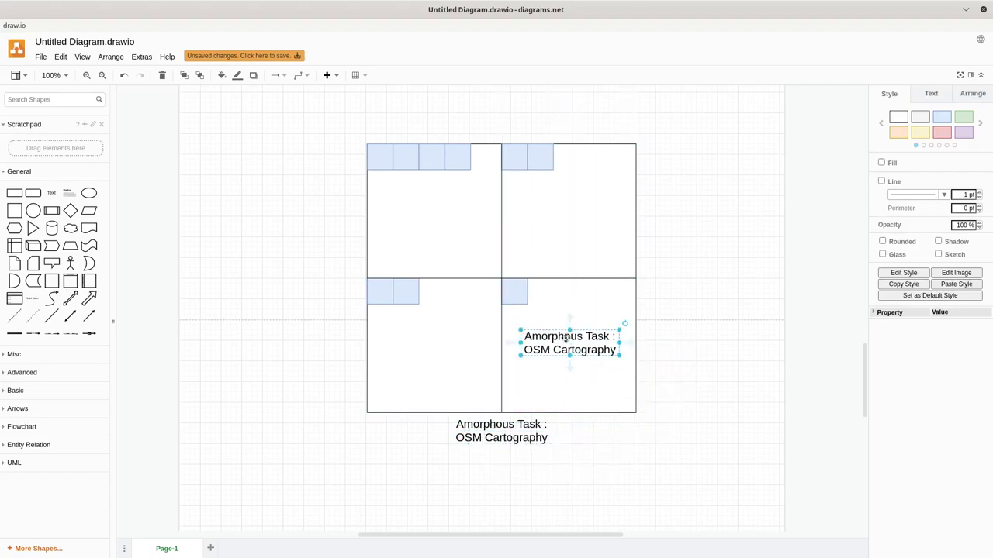
{"action": "double_click", "coordinate": [566, 339]}
{"action": "type", "text": "IMPO"}
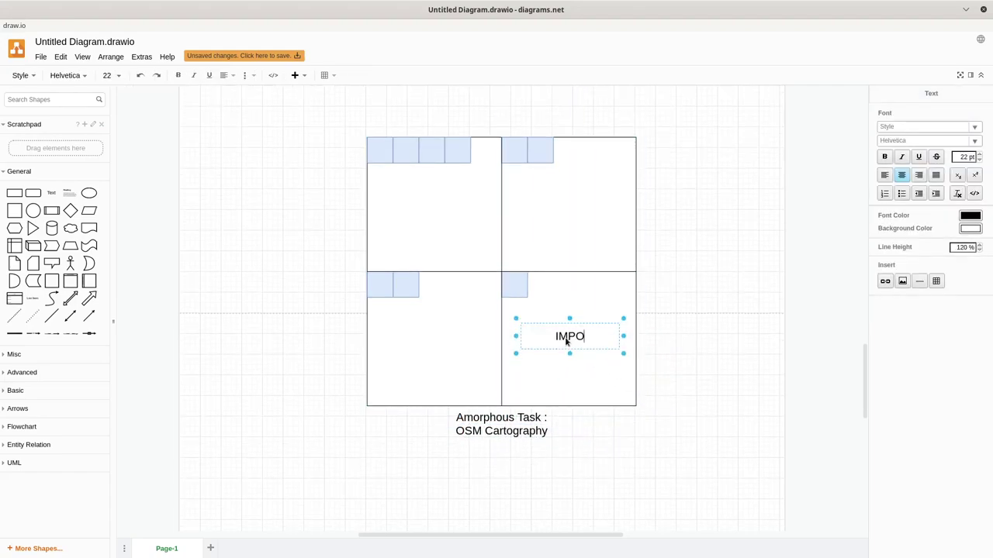
{"action": "type", "text": "SM MA"}
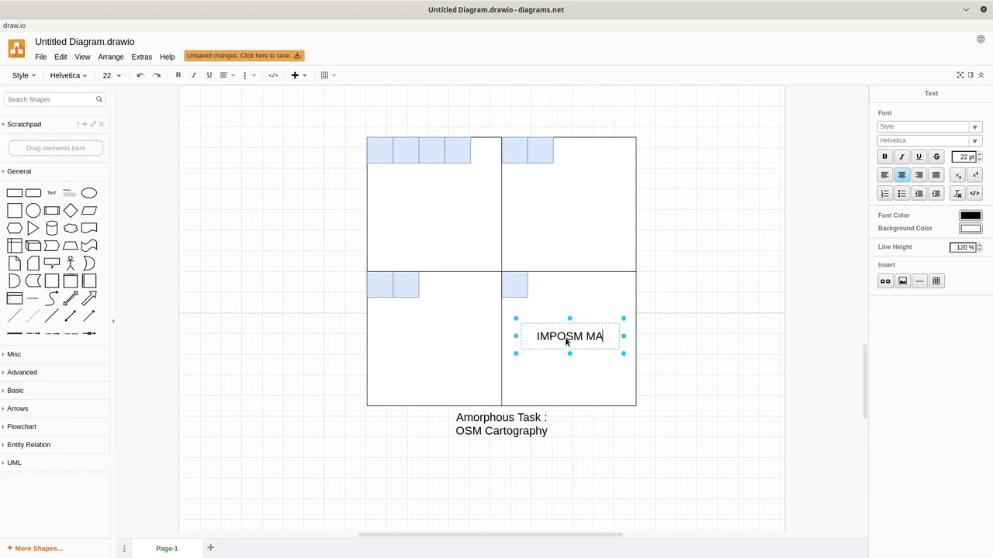
{"action": "type", "text": "PPINGS FILE"}
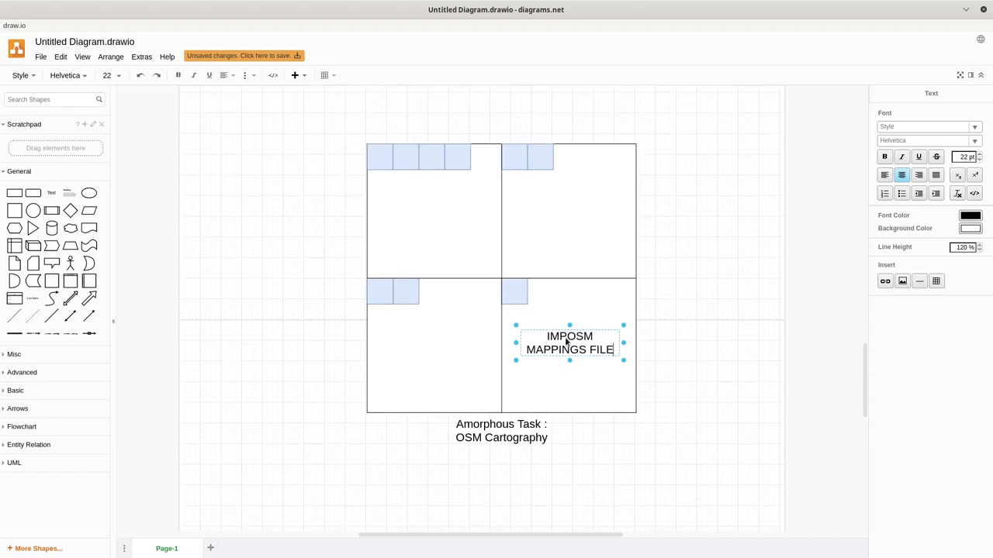
- Rewrite the lower-right quarter's label as "IMPOSM Mappings File", with each word on its own line
{"action": "key", "text": "shift+Home"}
{"action": "key", "text": "shift+Up"}
{"action": "type", "text": "IMPOSM "}
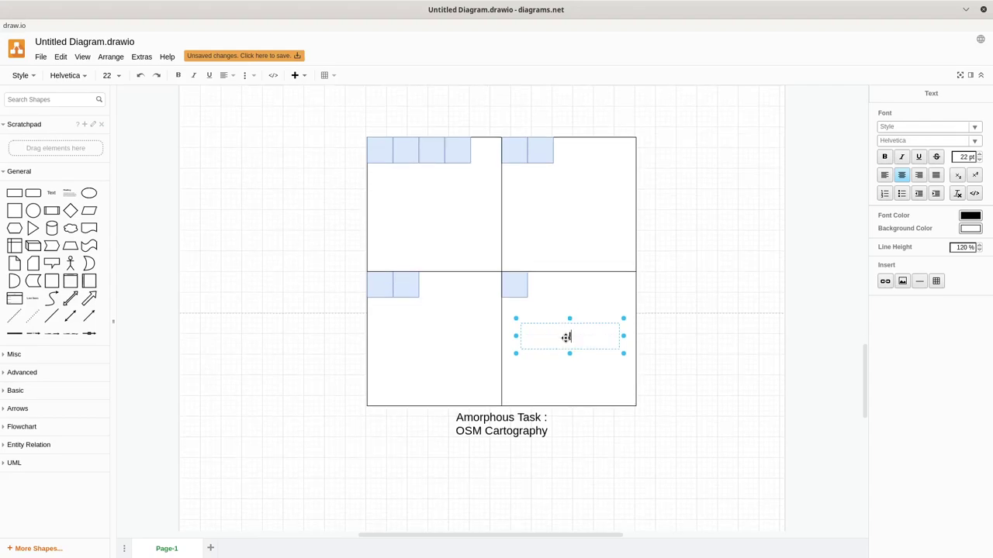
{"action": "type", "text": "Mappings File"}
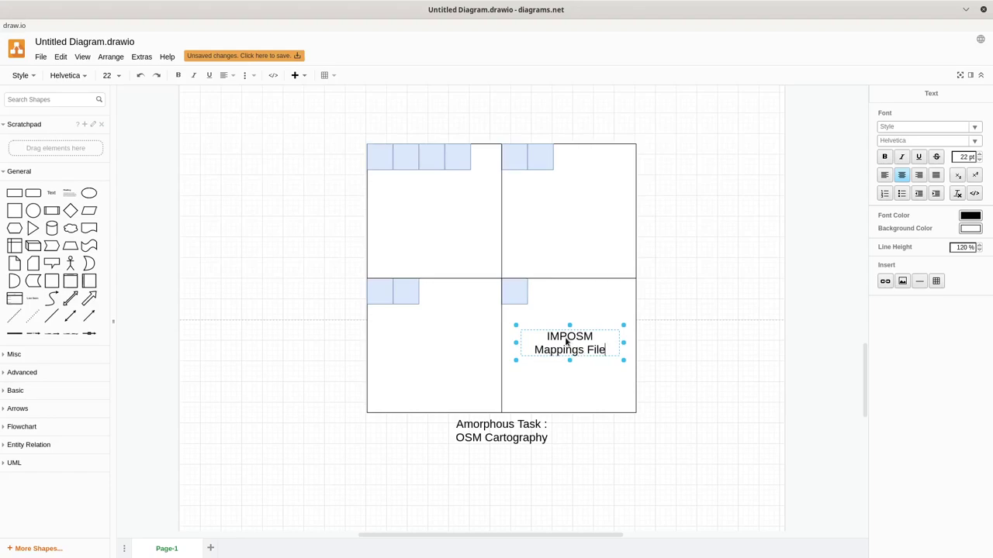
{"action": "key", "text": "Left"}
{"action": "key", "text": "Left"}
{"action": "key", "text": "Left"}
{"action": "key", "text": "BackSpace"}
{"action": "key", "text": "Return"}
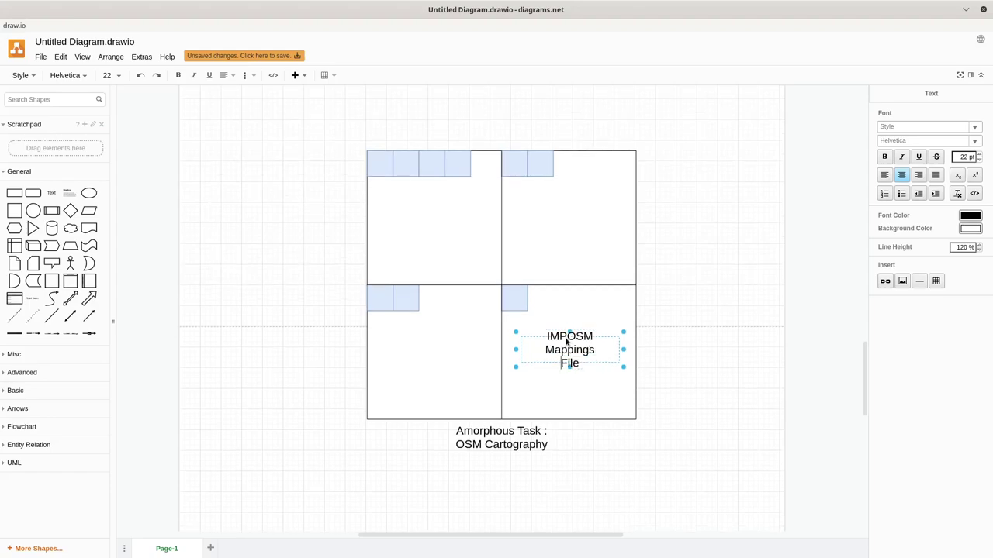
{"action": "left_click", "coordinate": [720, 354]}
- Copy the "IMPOSM Mappings File" label into the upper-right quarter of the OSM Cartography square
{"action": "scroll", "coordinate": [601, 322], "scroll_direction": "up", "scroll_amount": 5}
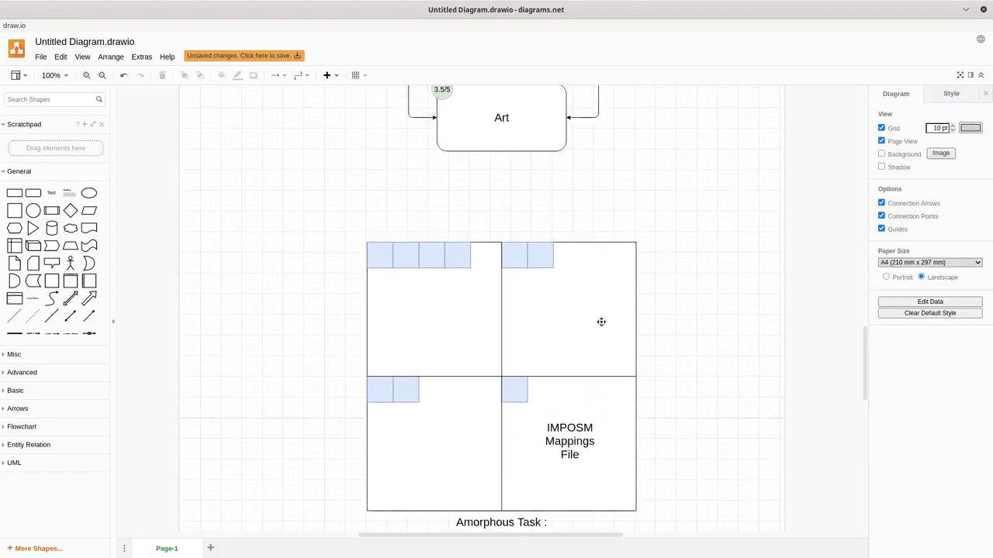
{"action": "scroll", "coordinate": [601, 322], "scroll_direction": "up", "scroll_amount": 4}
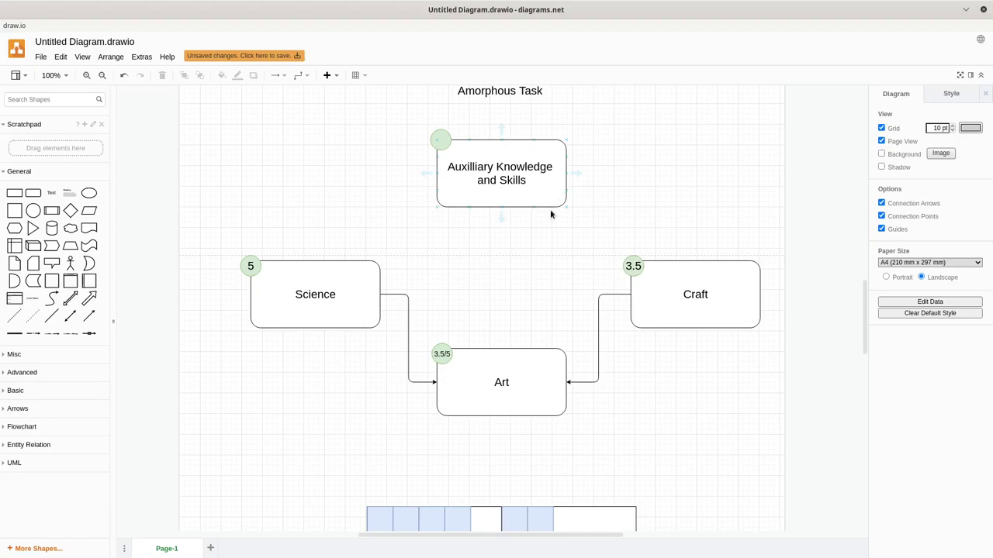
{"action": "scroll", "coordinate": [543, 258], "scroll_direction": "down", "scroll_amount": 1}
{"action": "scroll", "coordinate": [543, 258], "scroll_direction": "down", "scroll_amount": 1}
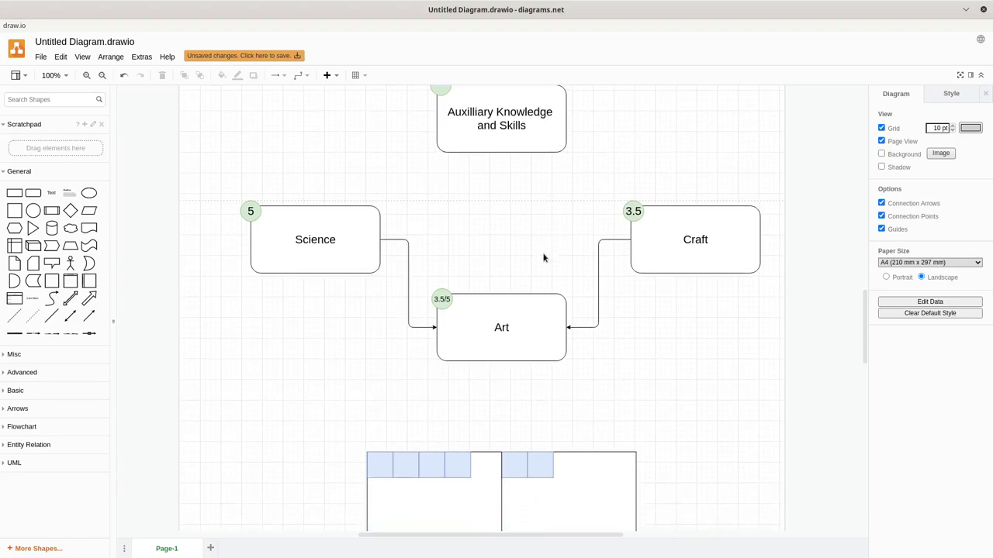
{"action": "scroll", "coordinate": [544, 258], "scroll_direction": "down", "scroll_amount": 9}
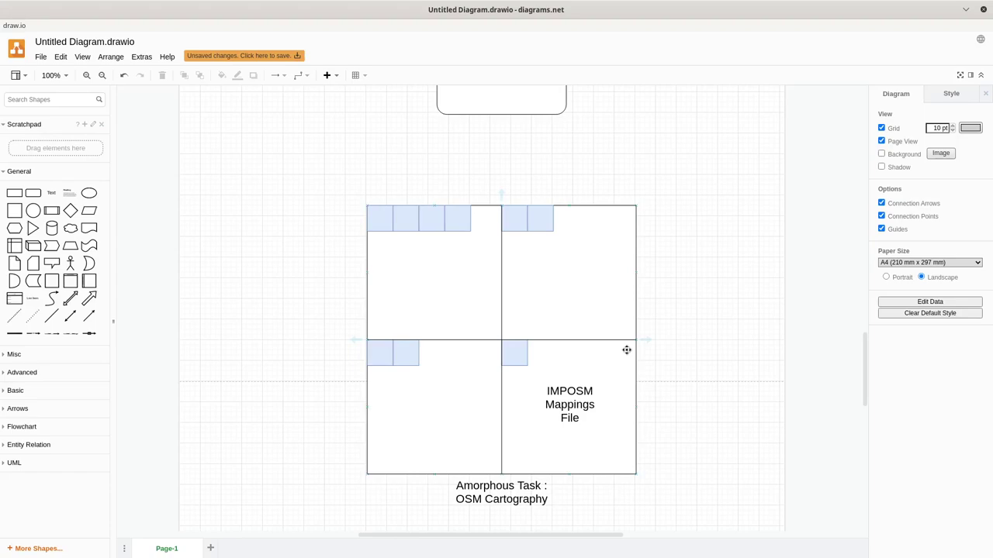
{"action": "left_click", "coordinate": [578, 392]}
{"action": "left_click_drag", "start_coordinate": [578, 392], "coordinate": [571, 282]}
{"action": "double_click", "coordinate": [571, 284]}
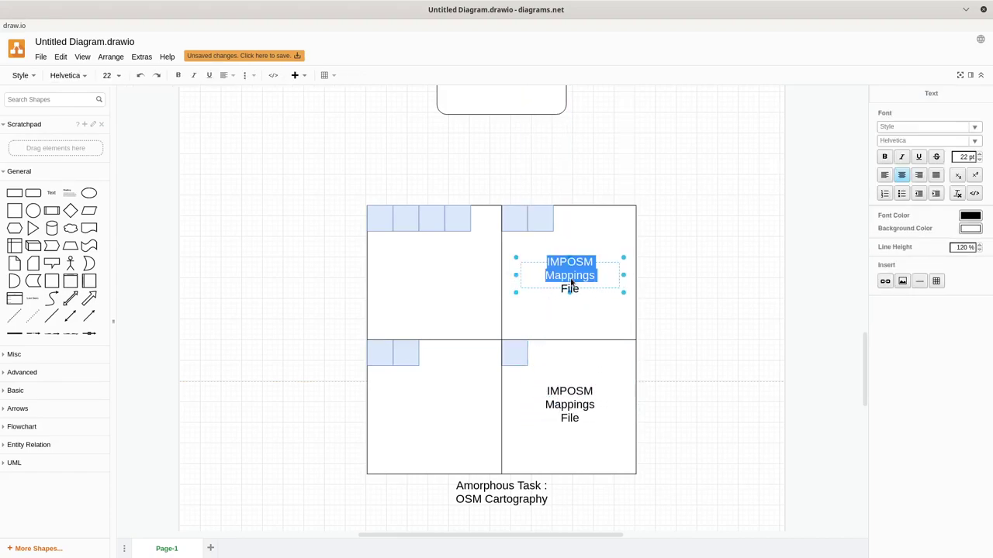
{"action": "left_click", "coordinate": [672, 275]}
{"action": "left_click", "coordinate": [672, 274]}
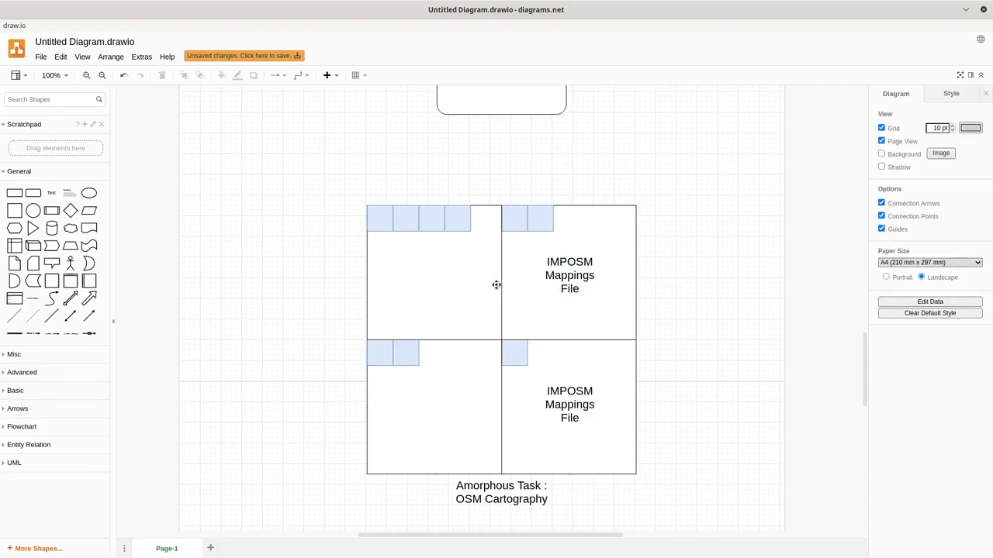
{"action": "left_click", "coordinate": [503, 279]}
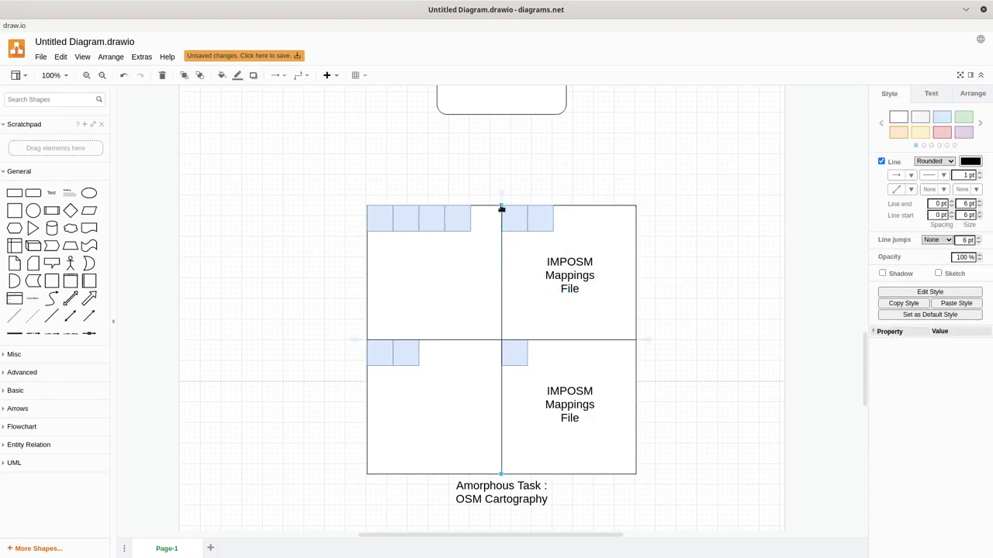
{"action": "left_click_drag", "start_coordinate": [501, 207], "coordinate": [500, 338]}
- Replace the upper-right quarter's label with the person's first name followed by ": Cartography"
{"action": "double_click", "coordinate": [560, 272]}
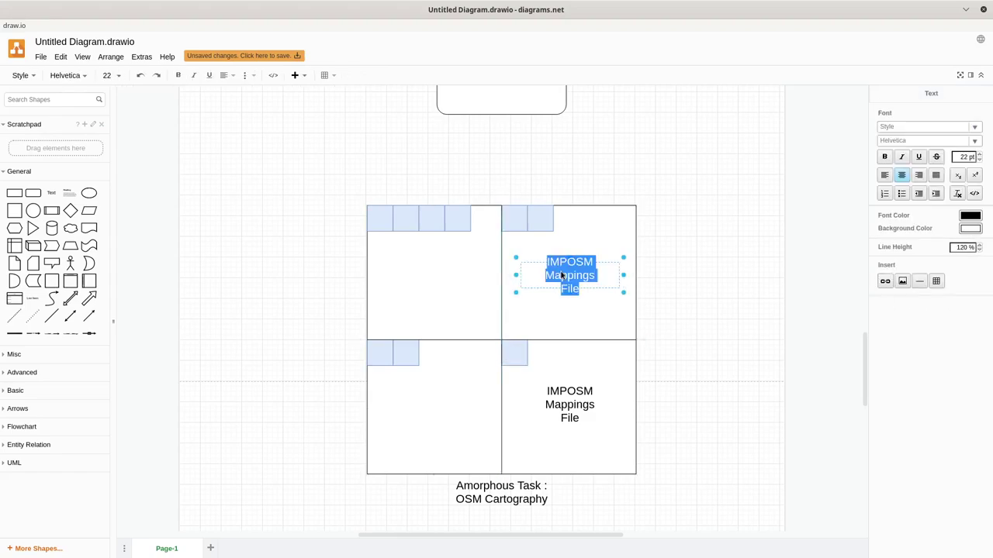
{"action": "type", "text": "AM"}
{"action": "key", "text": "BackSpace"}
{"action": "type", "text": "my "}
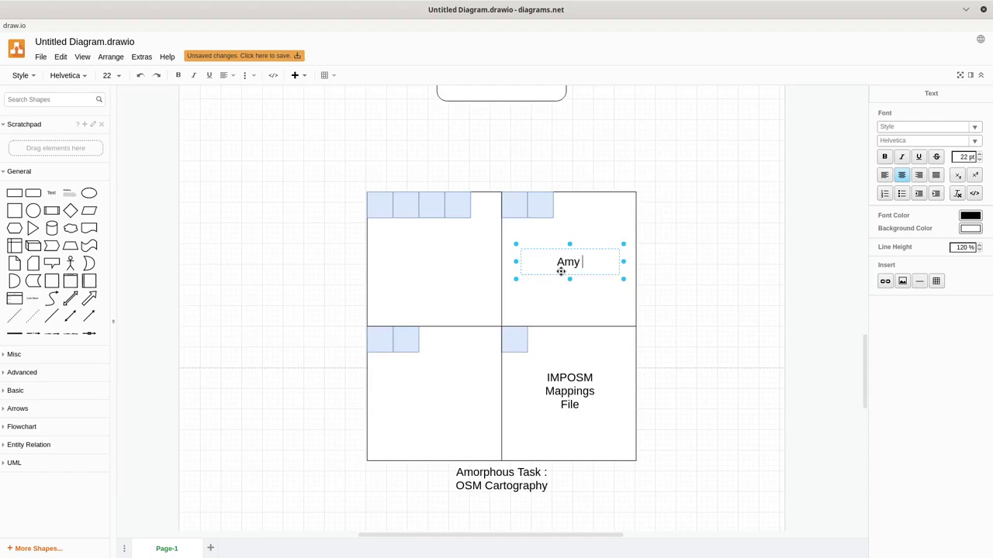
{"action": "type", "text": ": Cartography"}
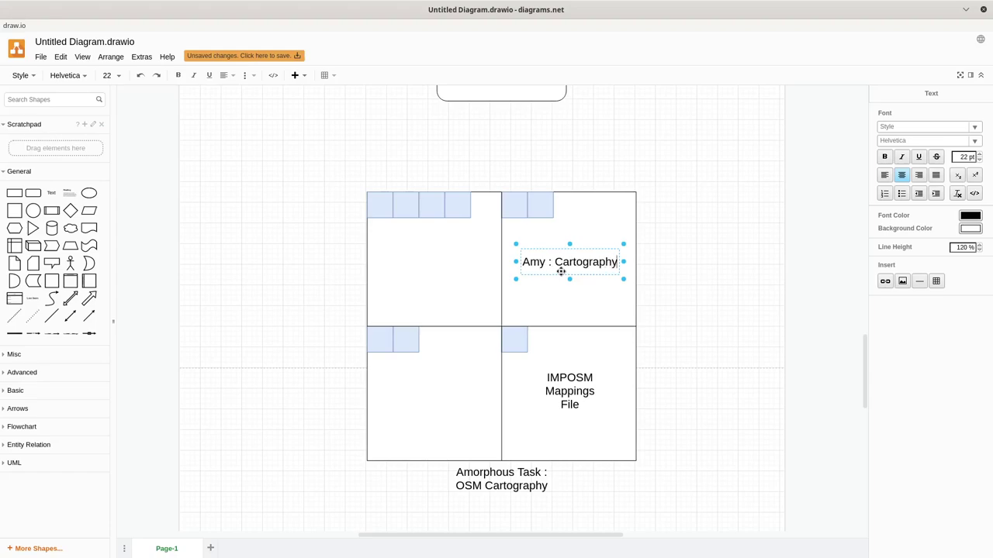
{"action": "left_click", "coordinate": [682, 252]}
- Copy the upper-right quarter's label into the upper-left quarter and open the copy's text for editing
{"action": "left_click", "coordinate": [551, 262]}
{"action": "left_click_drag", "start_coordinate": [551, 262], "coordinate": [433, 266]}
{"action": "double_click", "coordinate": [399, 264]}
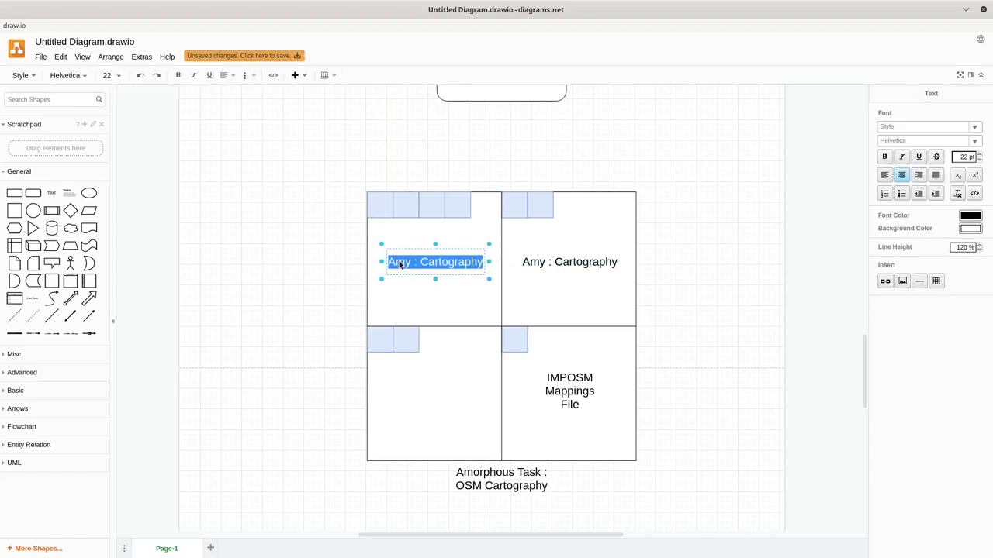
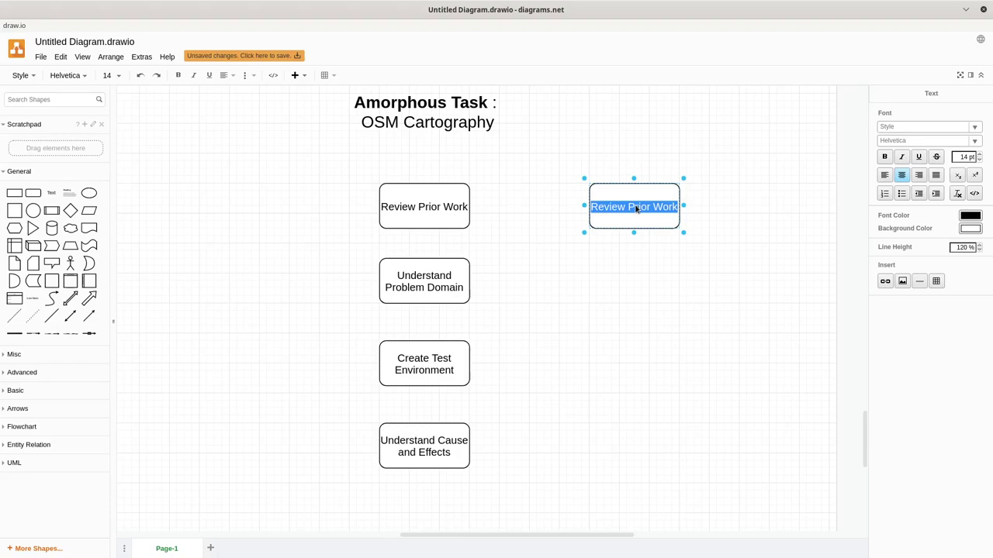
- Change the text of the "Review Prior Work" copy in the second column to "Form a team and establish roles"
{"action": "type", "text": "D"}
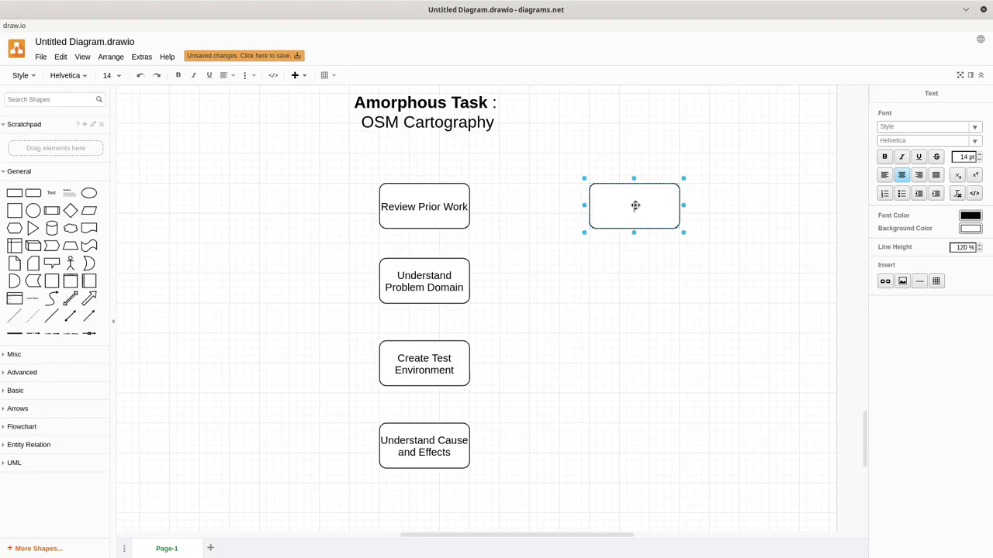
{"action": "type", "text": "Form a team and esta"}
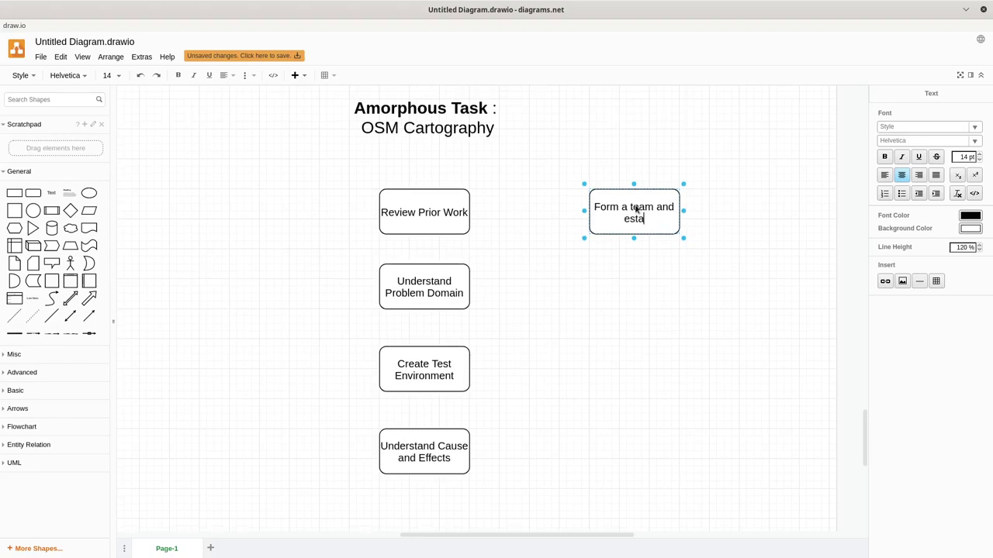
{"action": "type", "text": "blish roles"}
{"action": "left_click", "coordinate": [641, 289]}
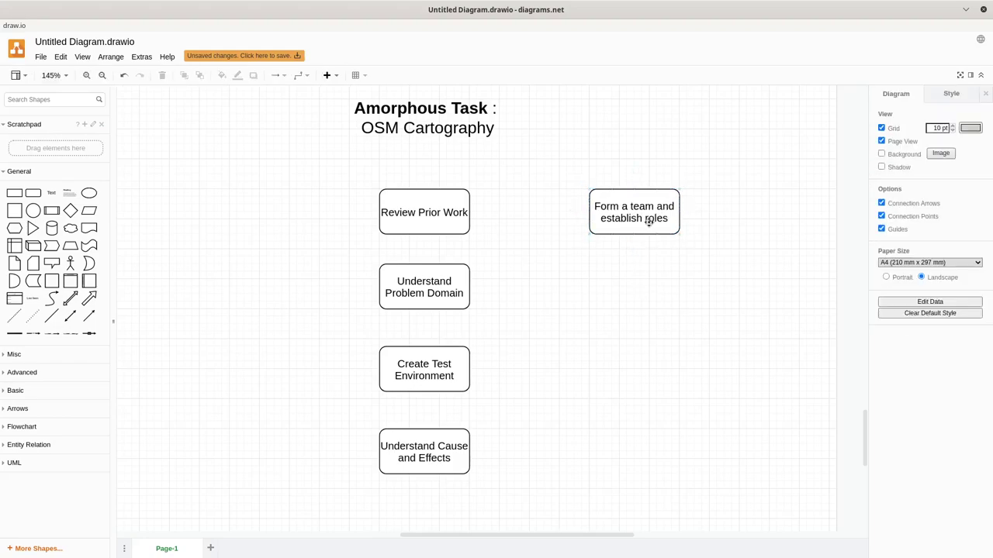
- Duplicate the "Form a team and establish roles" box below itself, level with "Understand Problem Domain", and label it "Establish Collaboration Framework"
{"action": "left_click", "coordinate": [650, 222]}
{"action": "key", "text": "ctrl+d"}
{"action": "left_click_drag", "start_coordinate": [650, 225], "coordinate": [639, 287]}
{"action": "double_click", "coordinate": [640, 287]}
{"action": "type", "text": "E"}
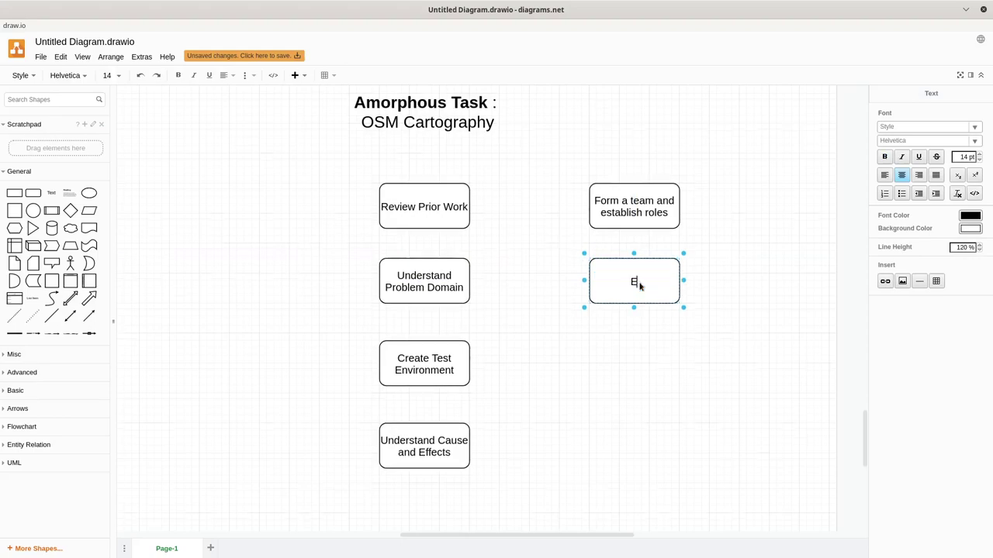
{"action": "type", "text": "stablish Collaborati"}
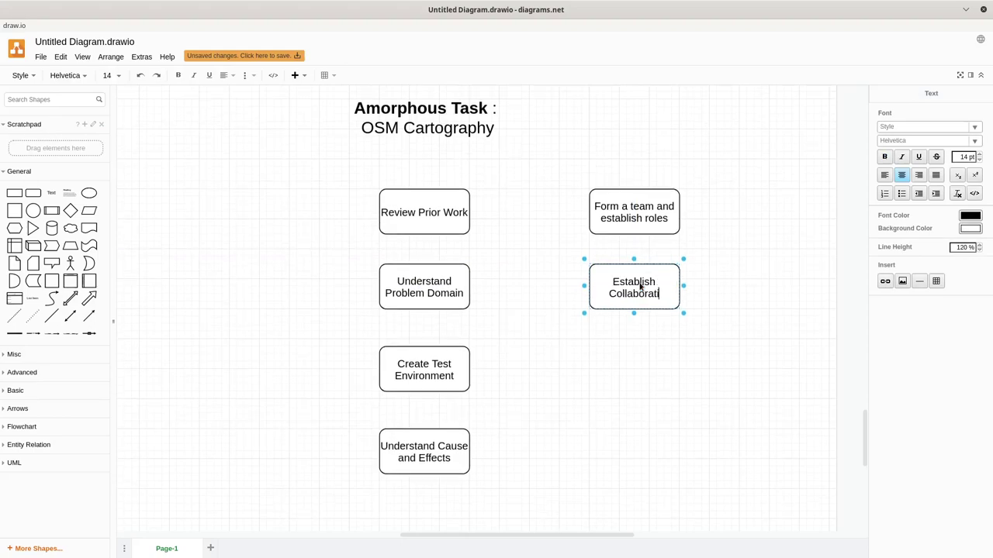
{"action": "type", "text": "on Frame"}
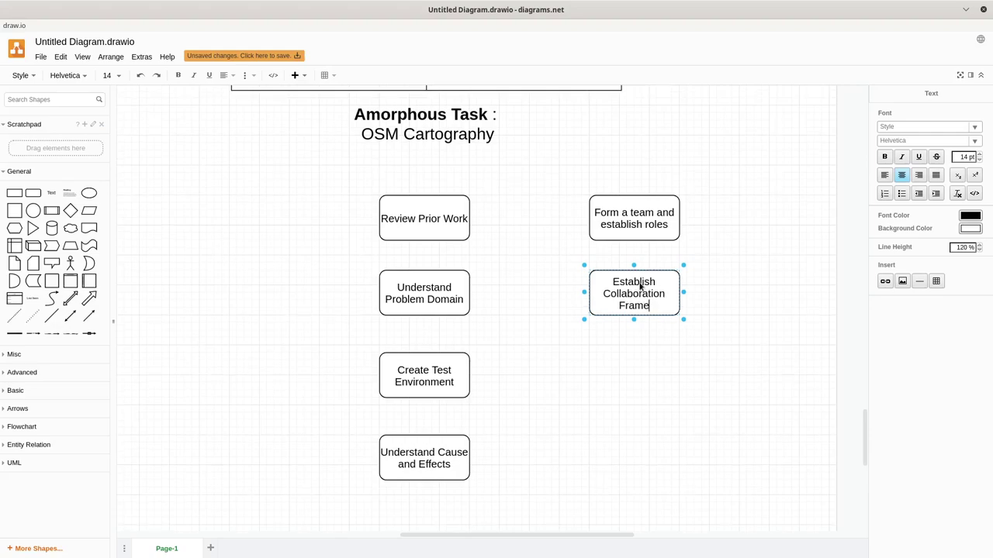
{"action": "type", "text": "work"}
{"action": "left_click", "coordinate": [643, 324]}
- Copy the "Establish Collaboration Framework" box downward, level with "Create Test Environment", and label the copy "Identify Key Technology"
{"action": "left_click_drag", "start_coordinate": [634, 284], "coordinate": [632, 370]}
{"action": "double_click", "coordinate": [629, 376]}
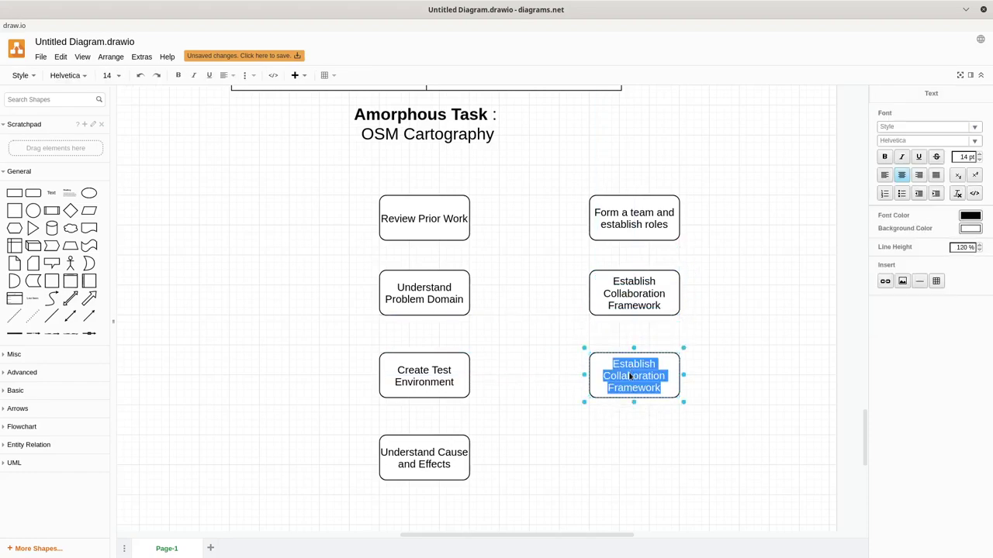
{"action": "type", "text": "Id"}
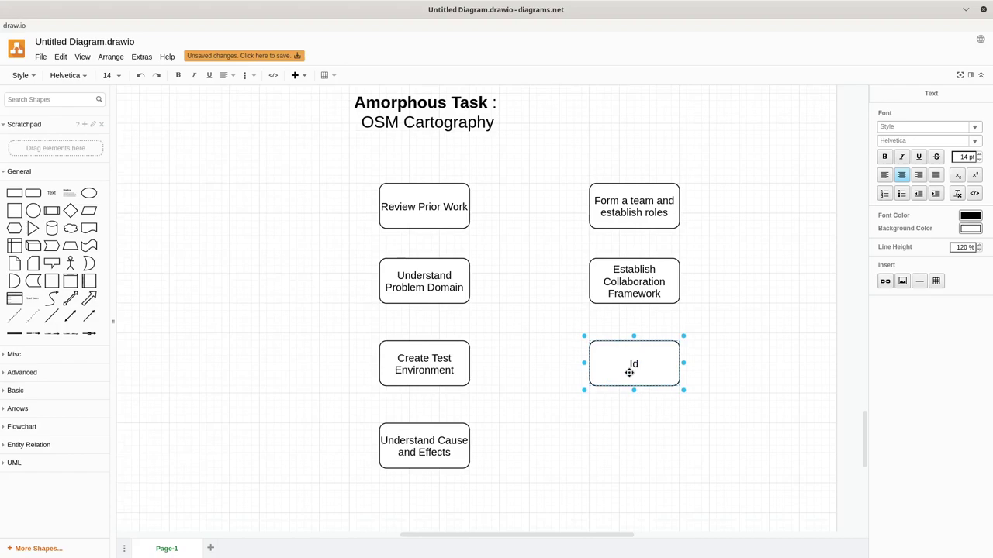
{"action": "type", "text": "entify Key Technology"}
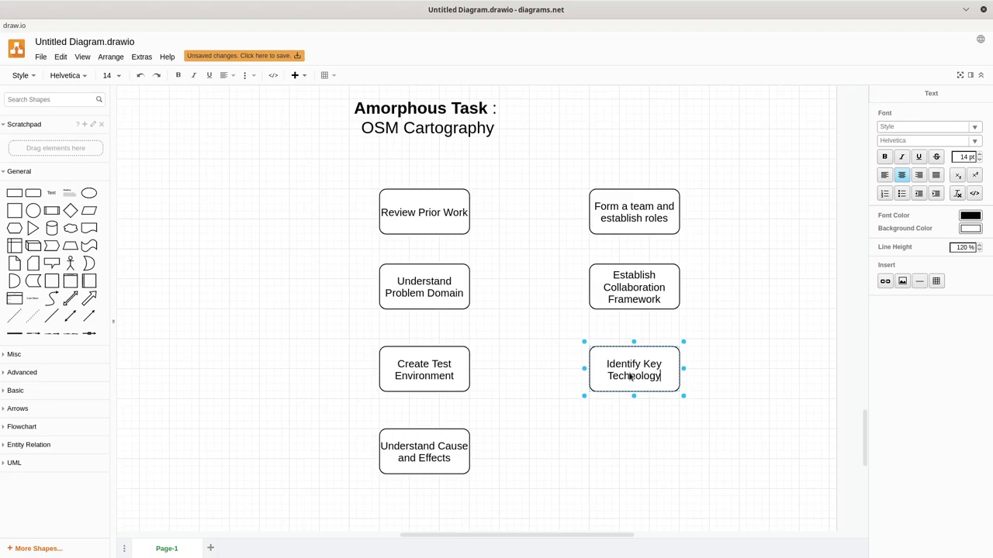
{"action": "left_click", "coordinate": [642, 421]}
- Copy the "Identify Key Technology" box downward, level with "Understand Cause and Effects", and label the copy "Review Prior Work"
{"action": "left_click_drag", "start_coordinate": [649, 364], "coordinate": [635, 458]}
{"action": "key", "text": "ctrl+z"}
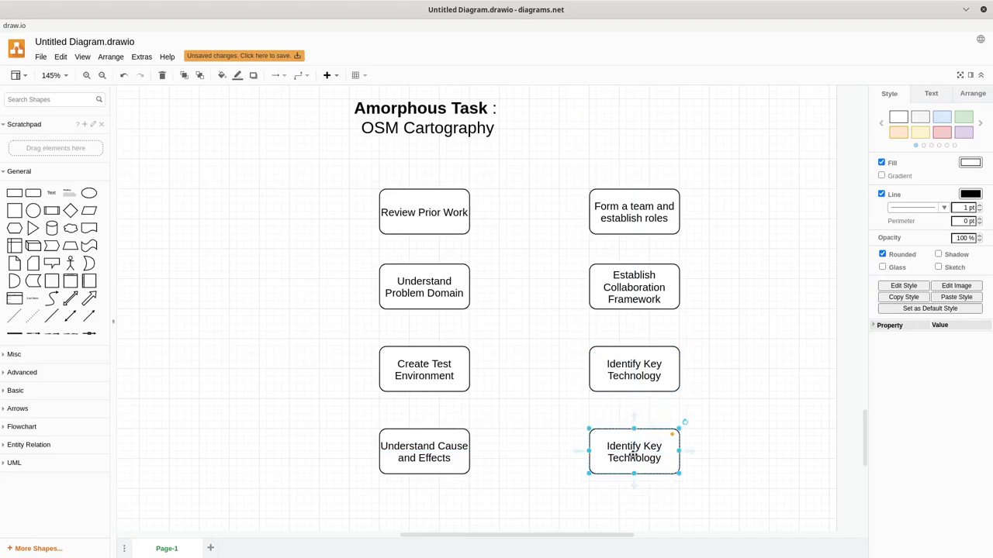
{"action": "double_click", "coordinate": [635, 458]}
{"action": "type", "text": "Review"}
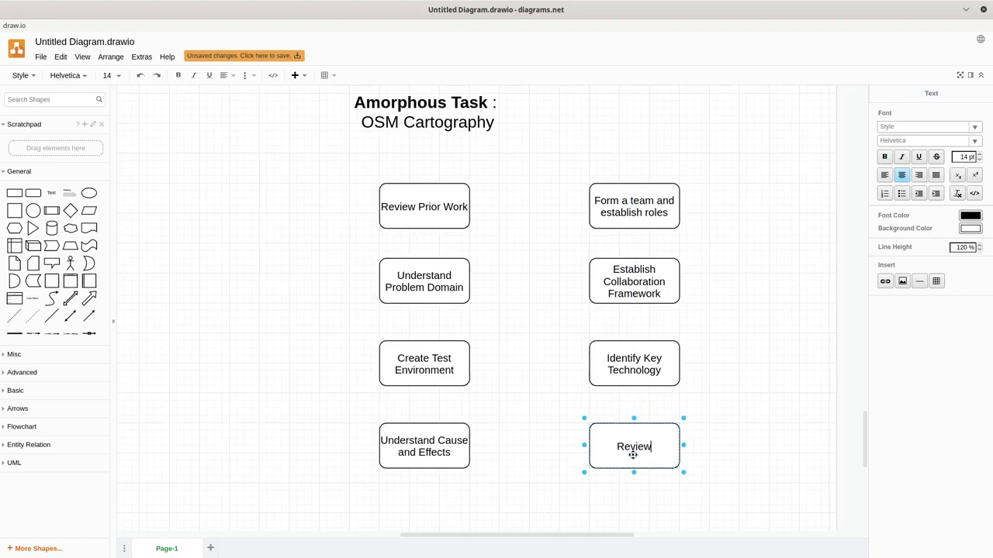
{"action": "type", "text": " Prior Work"}
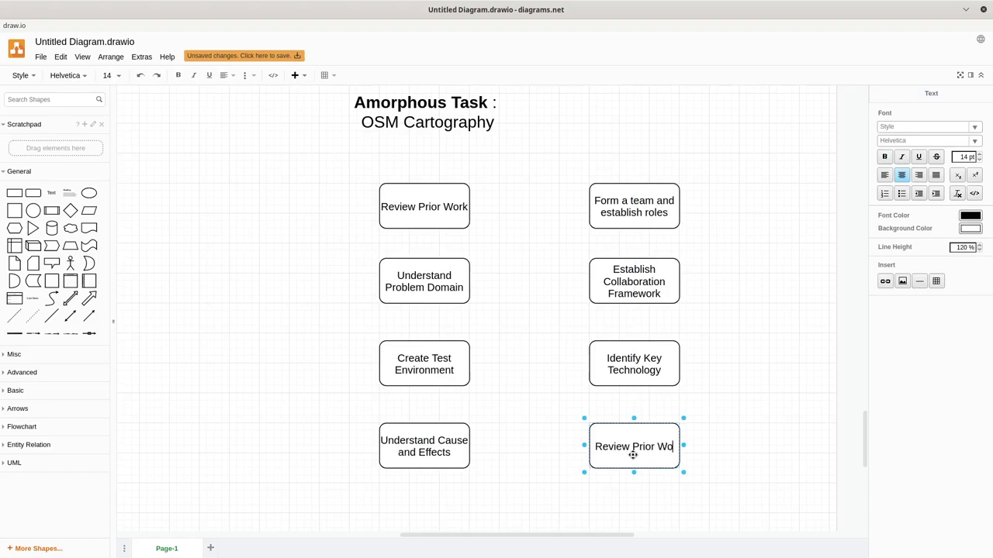
{"action": "left_click", "coordinate": [723, 406]}
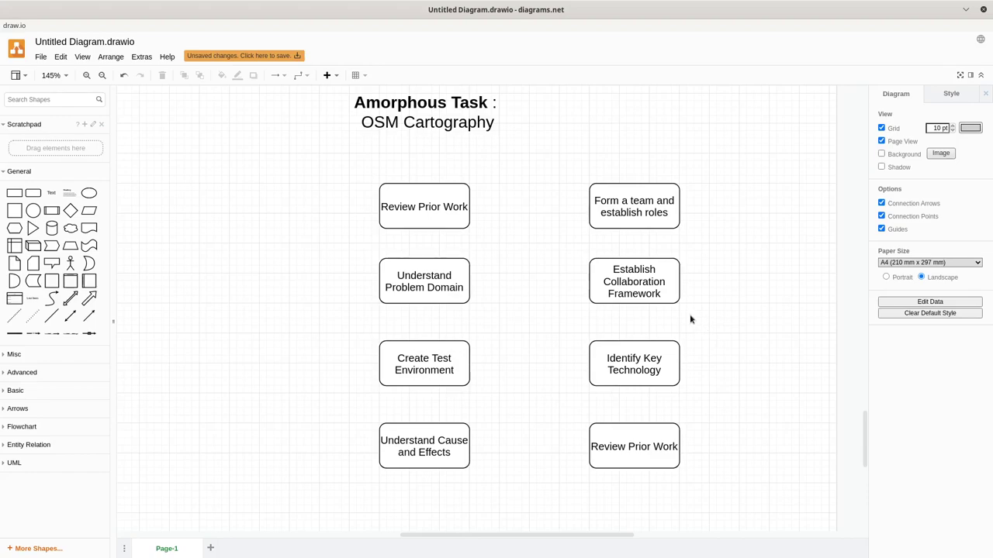
{"action": "scroll", "coordinate": [678, 421], "scroll_direction": "down", "scroll_amount": 1}
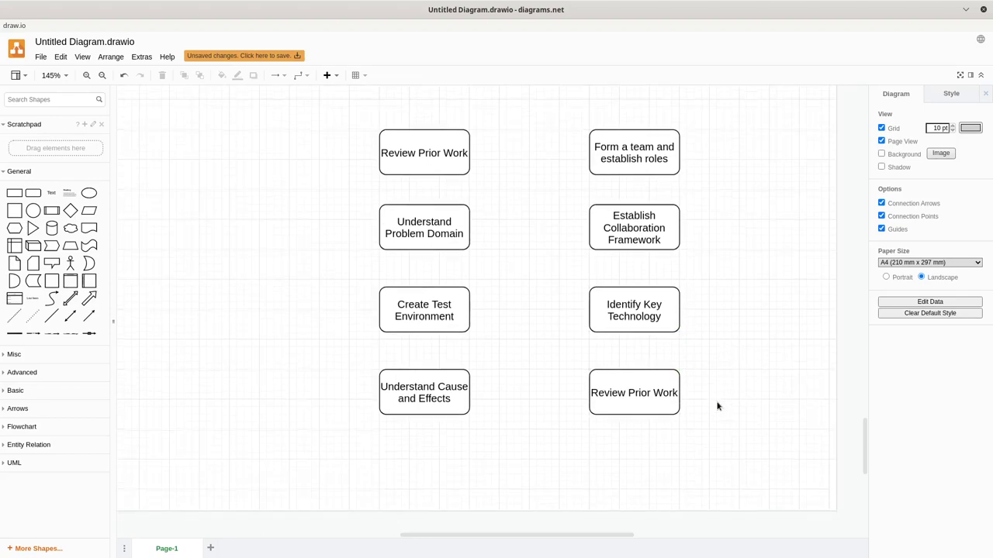
{"action": "left_click", "coordinate": [642, 387]}
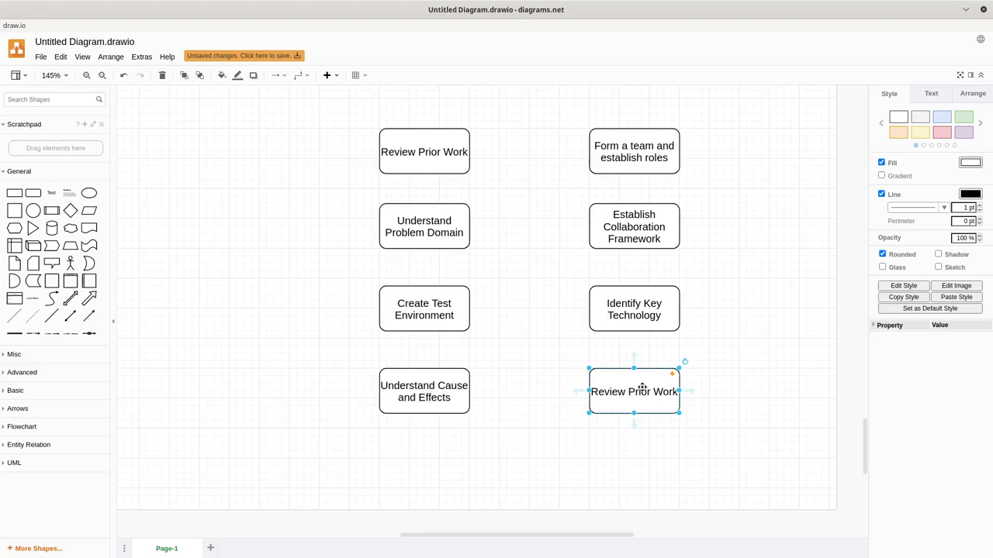
{"action": "scroll", "coordinate": [732, 352], "scroll_direction": "down", "scroll_amount": 3}
{"action": "left_click", "coordinate": [732, 357]}
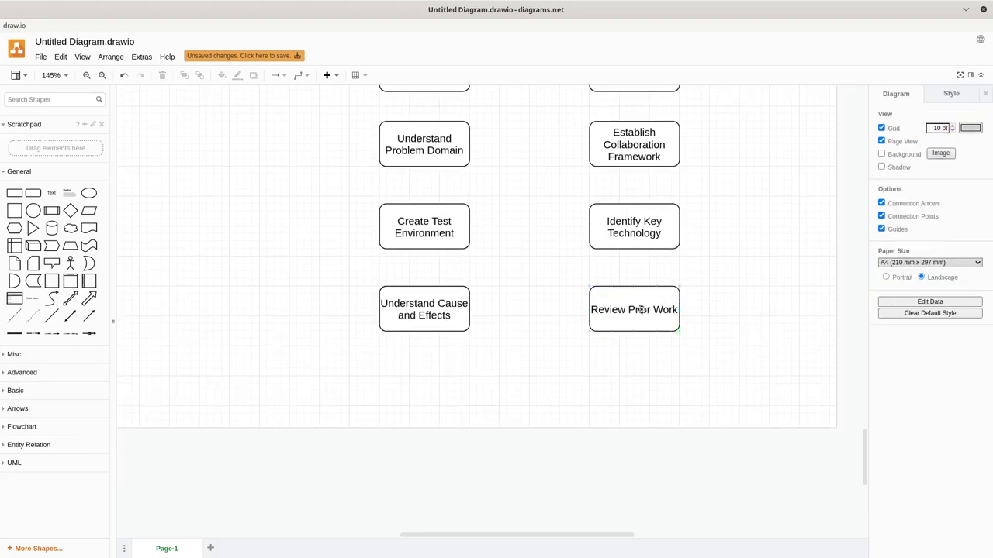
- Copy the "Review Prior Work" box downward in the second column and label the copy "Work Prioritisation"
{"action": "left_click", "coordinate": [628, 300]}
{"action": "left_click_drag", "start_coordinate": [629, 299], "coordinate": [626, 379]}
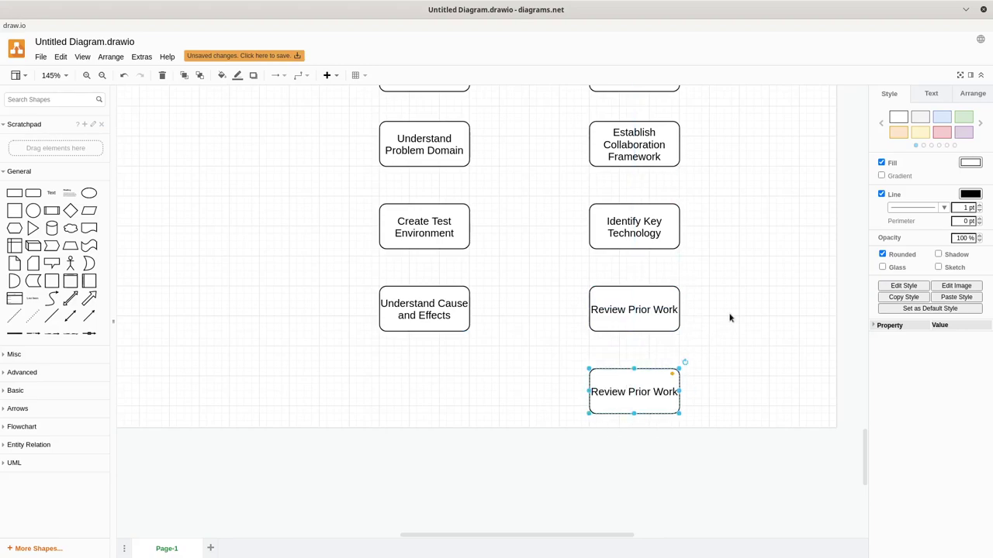
{"action": "double_click", "coordinate": [635, 393]}
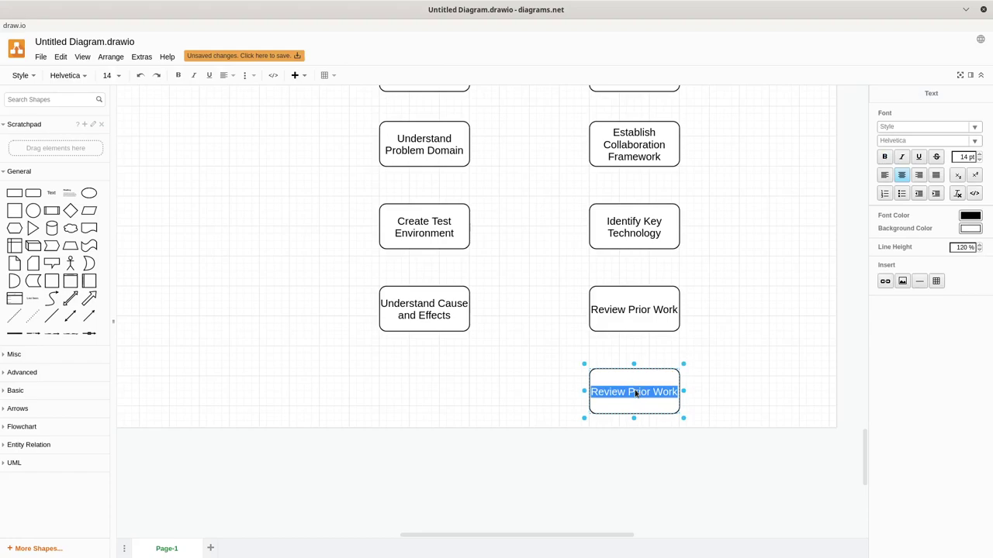
{"action": "type", "text": "Work Pr"}
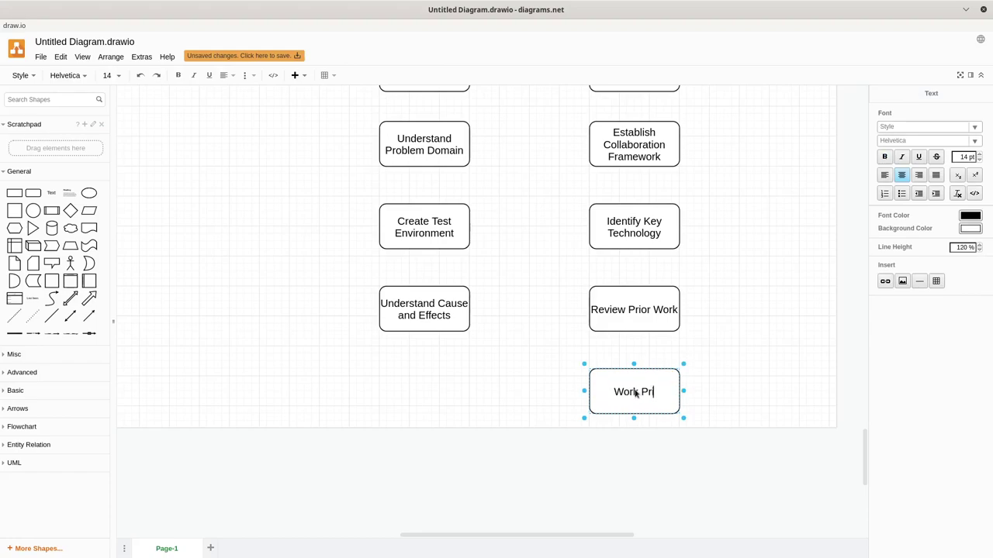
{"action": "type", "text": "ioritisation"}
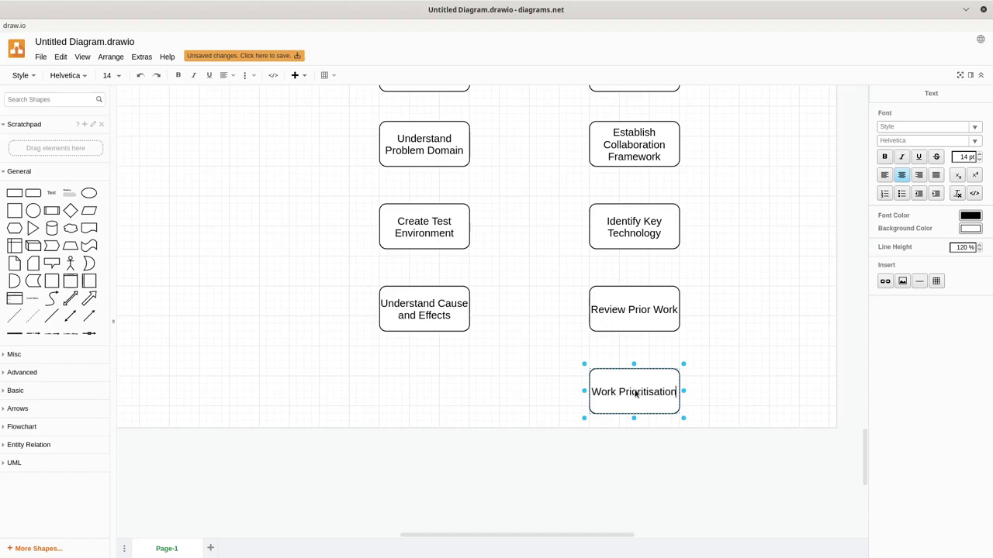
{"action": "left_click", "coordinate": [785, 349]}
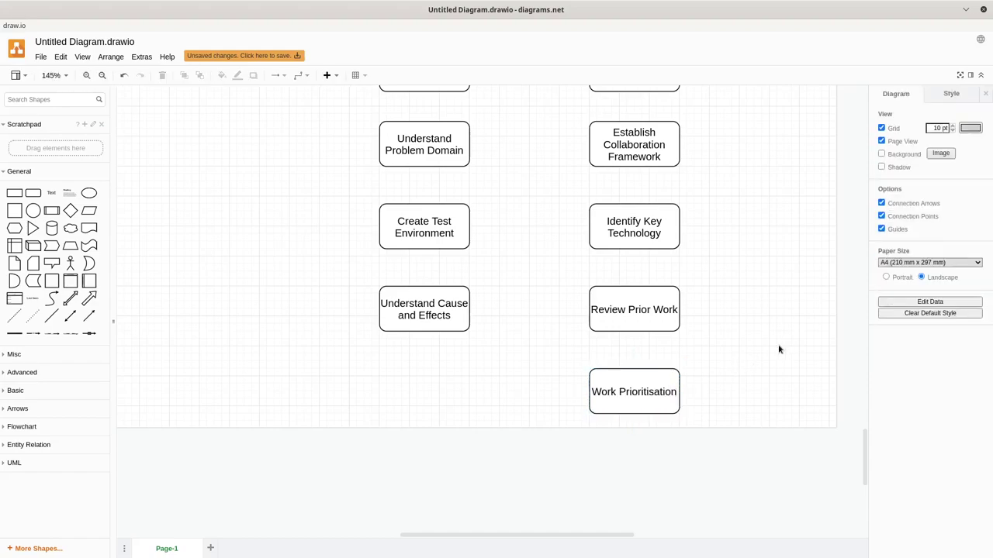
- Copy the "Work Prioritisation" box directly below itself and label the copy "Establish Logical Framework"
{"action": "left_click", "coordinate": [636, 394]}
{"action": "left_click_drag", "start_coordinate": [636, 393], "coordinate": [631, 465]}
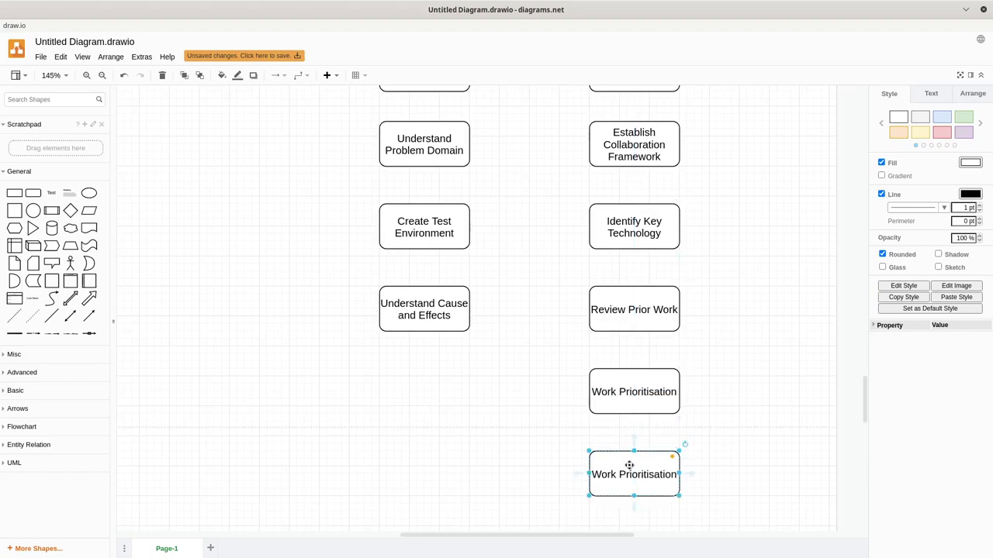
{"action": "double_click", "coordinate": [631, 465]}
{"action": "type", "text": "Esta"}
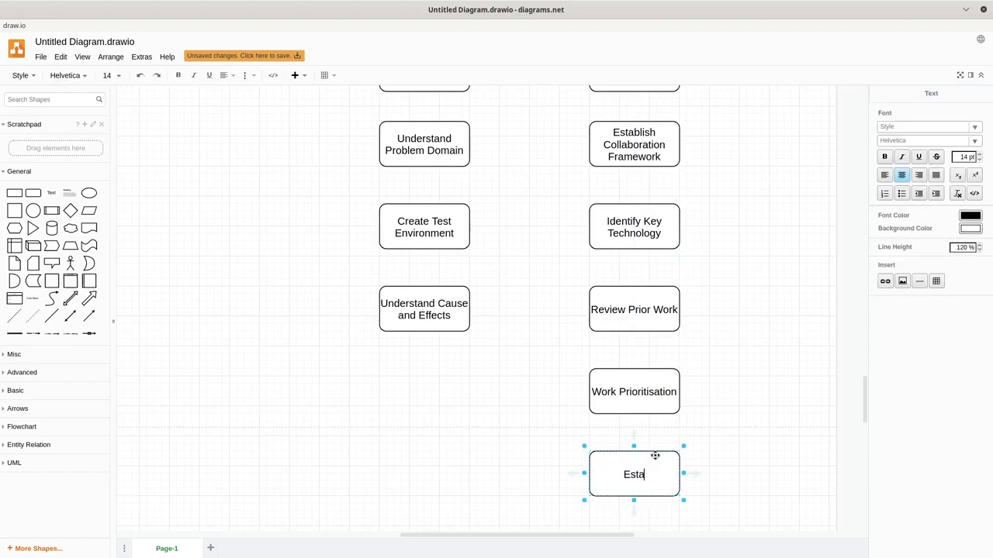
{"action": "type", "text": "blish Logical Framework"}
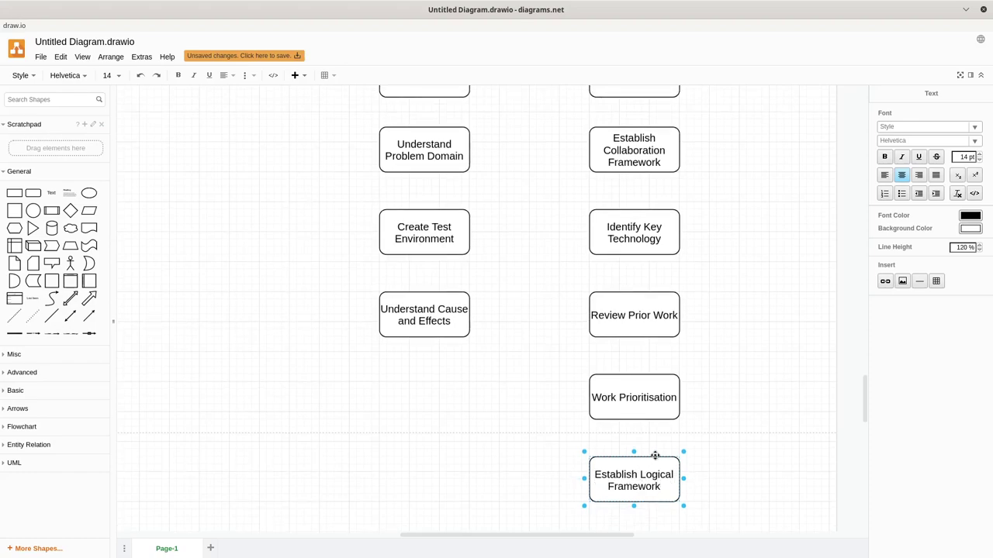
{"action": "left_click", "coordinate": [736, 412]}
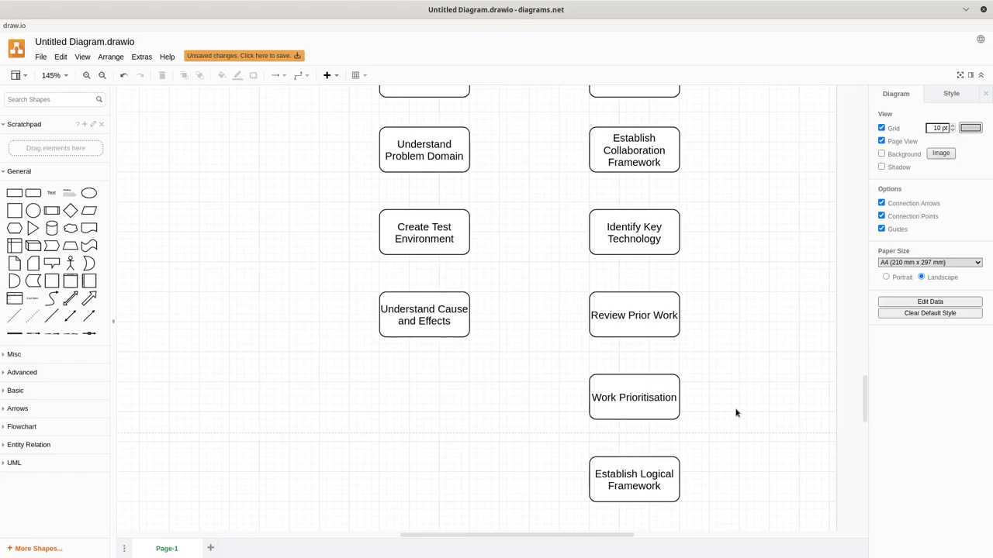
- Swap the last two boxes so "Establish Logical Framework" sits under "Review Prior Work", with "Work Prioritisation" aligned beneath it
{"action": "scroll", "coordinate": [736, 413], "scroll_direction": "down", "scroll_amount": 2}
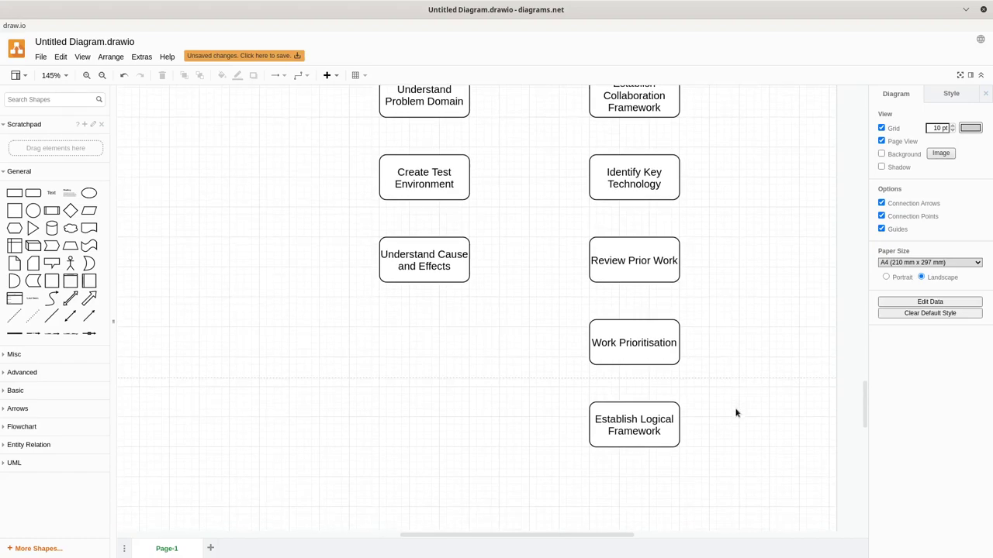
{"action": "left_click_drag", "start_coordinate": [623, 354], "coordinate": [705, 414]}
{"action": "left_click", "coordinate": [630, 416]}
{"action": "left_click_drag", "start_coordinate": [629, 416], "coordinate": [632, 347]}
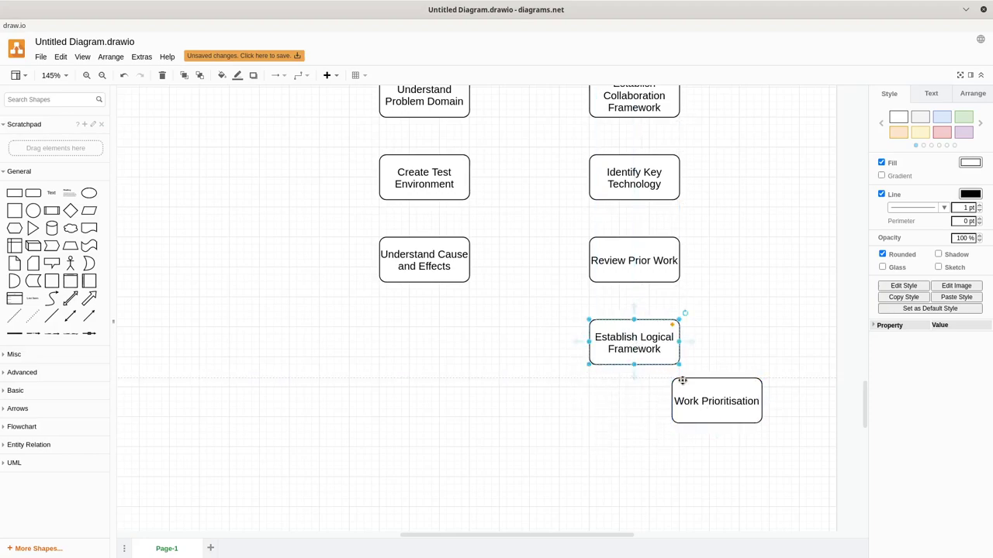
{"action": "left_click_drag", "start_coordinate": [724, 395], "coordinate": [644, 427]}
{"action": "left_click", "coordinate": [726, 403]}
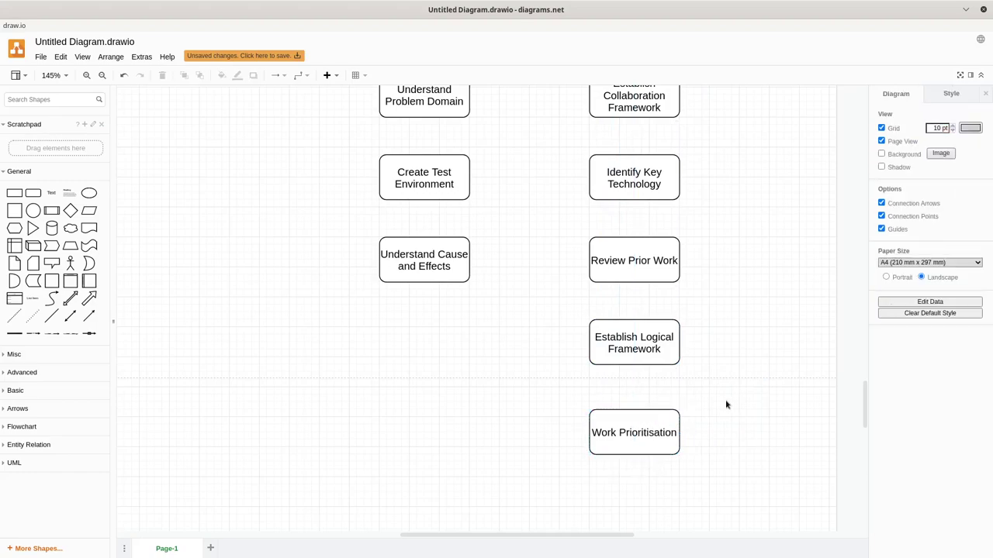
{"action": "left_click", "coordinate": [657, 431]}
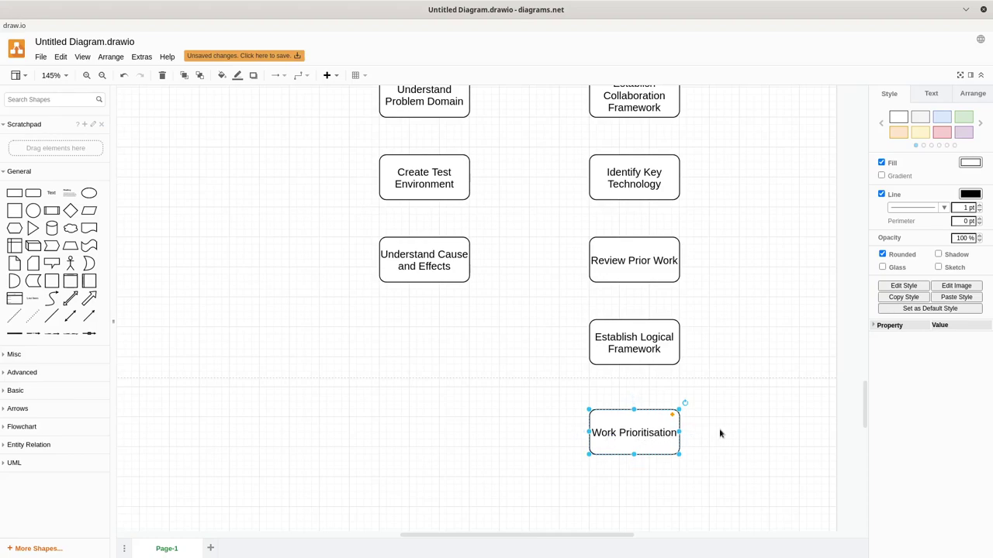
{"action": "scroll", "coordinate": [722, 433], "scroll_direction": "down", "scroll_amount": 2}
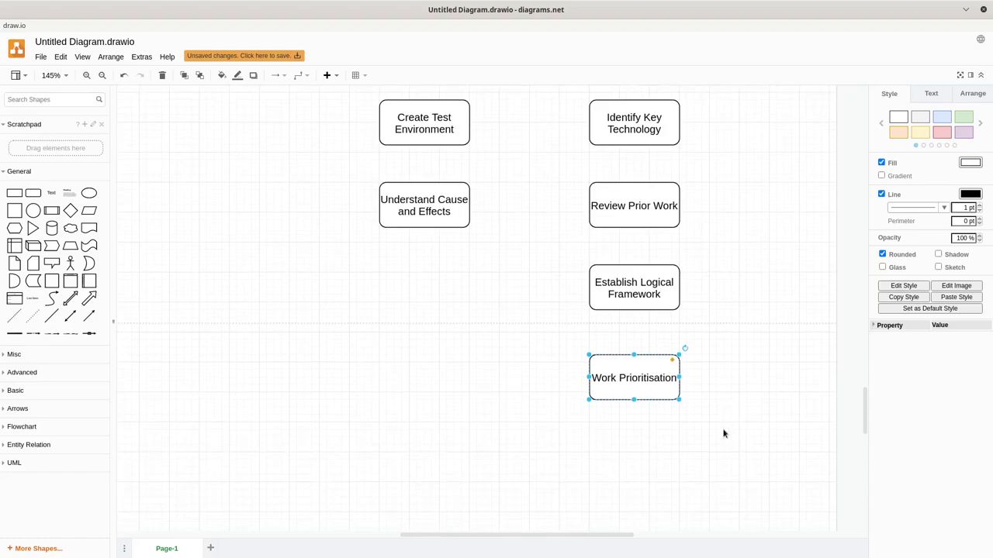
{"action": "scroll", "coordinate": [723, 433], "scroll_direction": "down", "scroll_amount": 1}
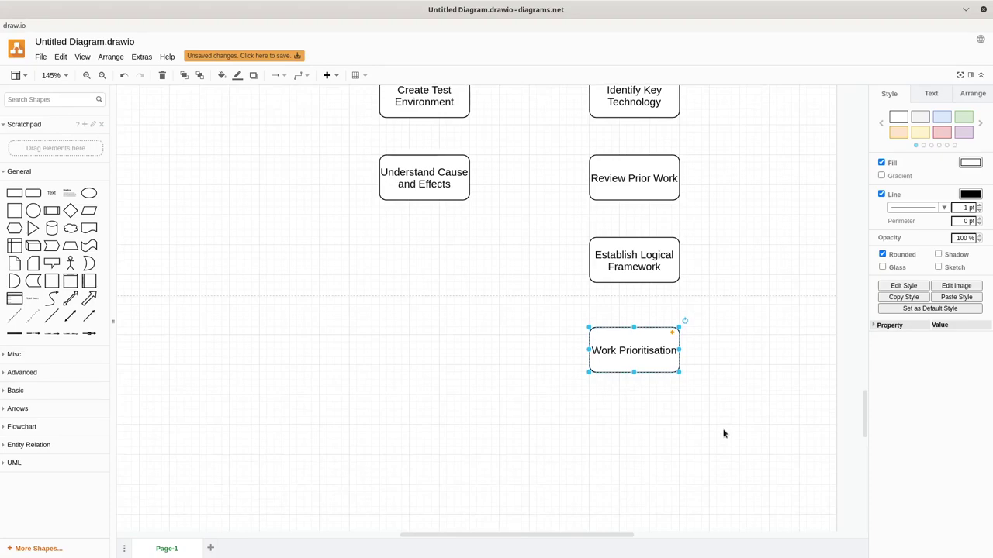
{"action": "left_click", "coordinate": [722, 433]}
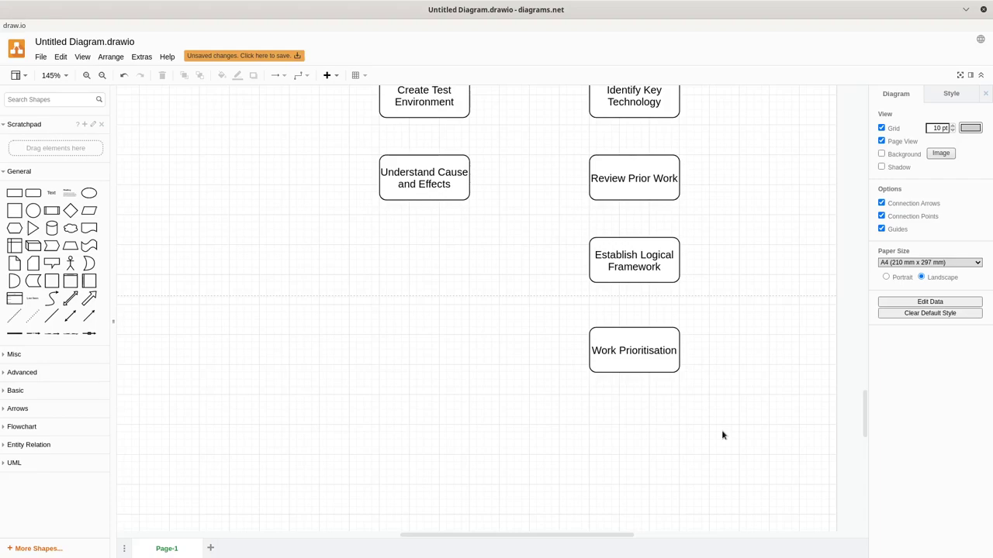
{"action": "left_click", "coordinate": [654, 352]}
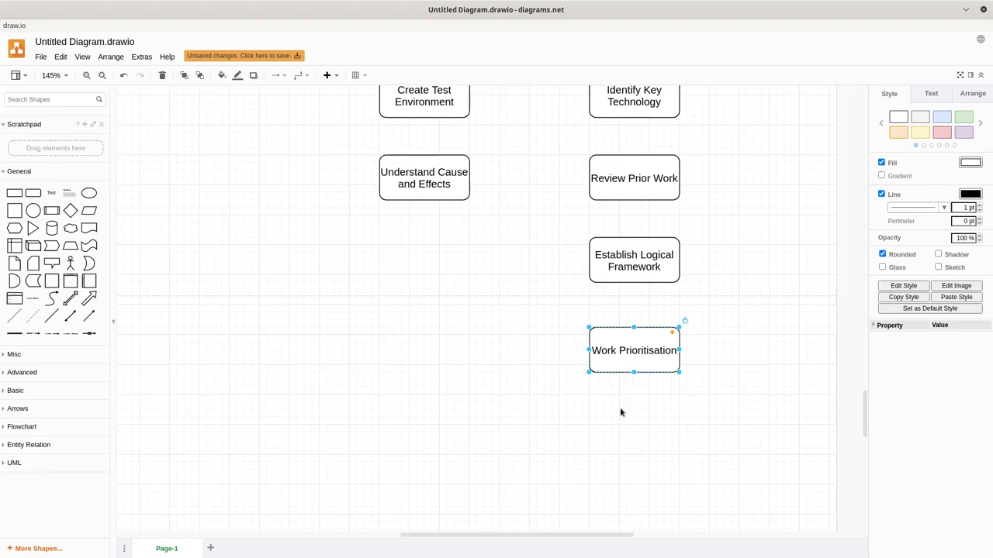
{"action": "left_click", "coordinate": [738, 356]}
- Copy the "Work Prioritisation" box downward in the same column and label the copy "Organising Work"
{"action": "left_click", "coordinate": [636, 349]}
{"action": "left_click_drag", "start_coordinate": [636, 349], "coordinate": [641, 428]}
{"action": "double_click", "coordinate": [640, 439]}
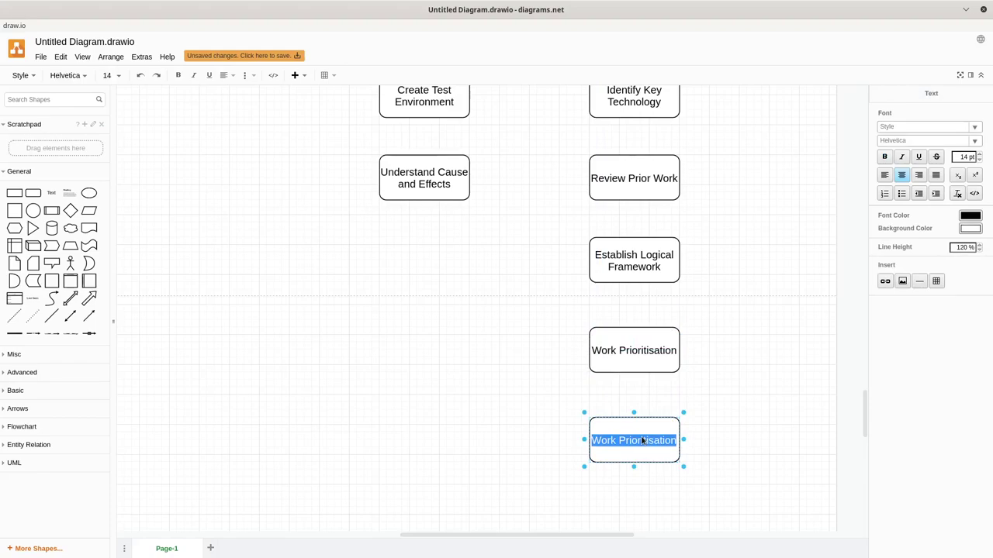
{"action": "type", "text": "Establish"}
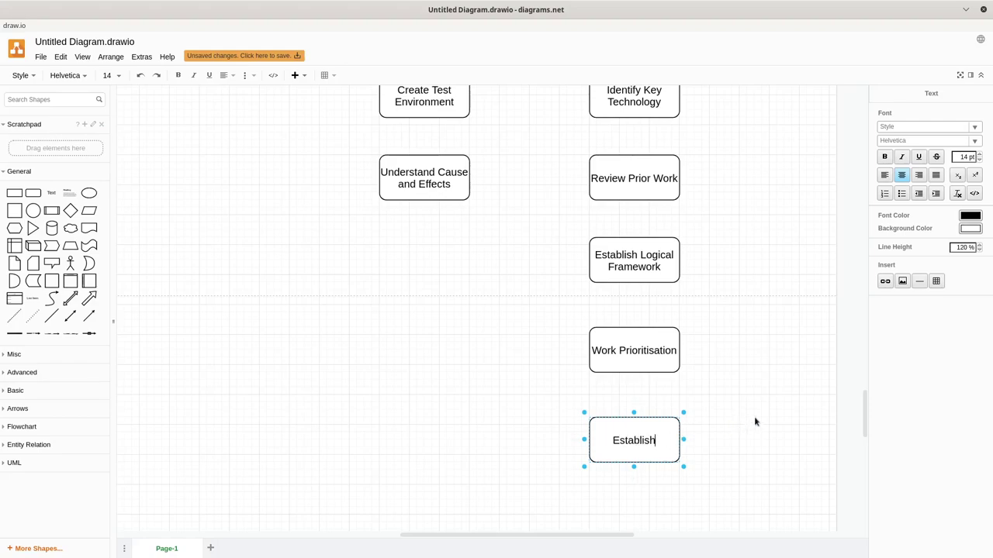
{"action": "key", "text": "ctrl+a"}
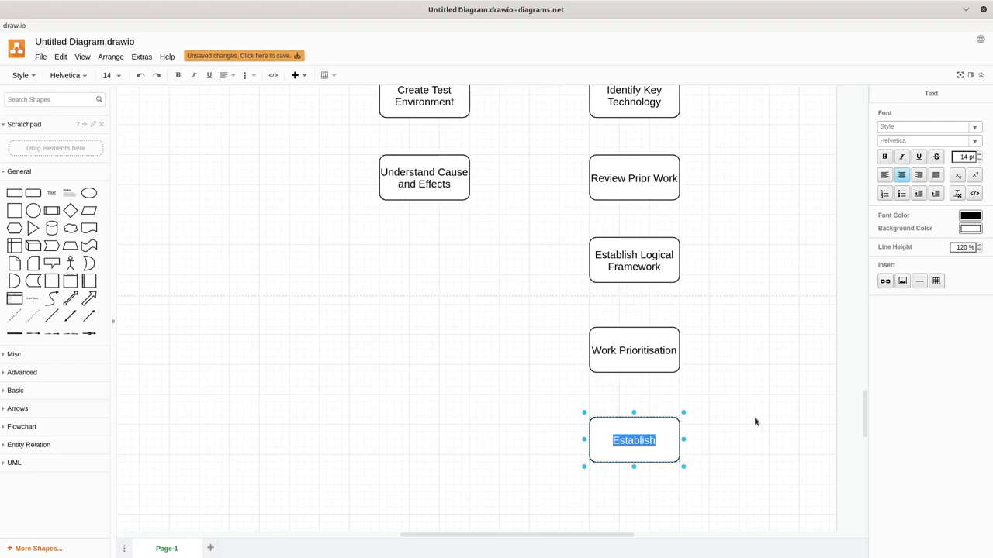
{"action": "type", "text": "Organisint"}
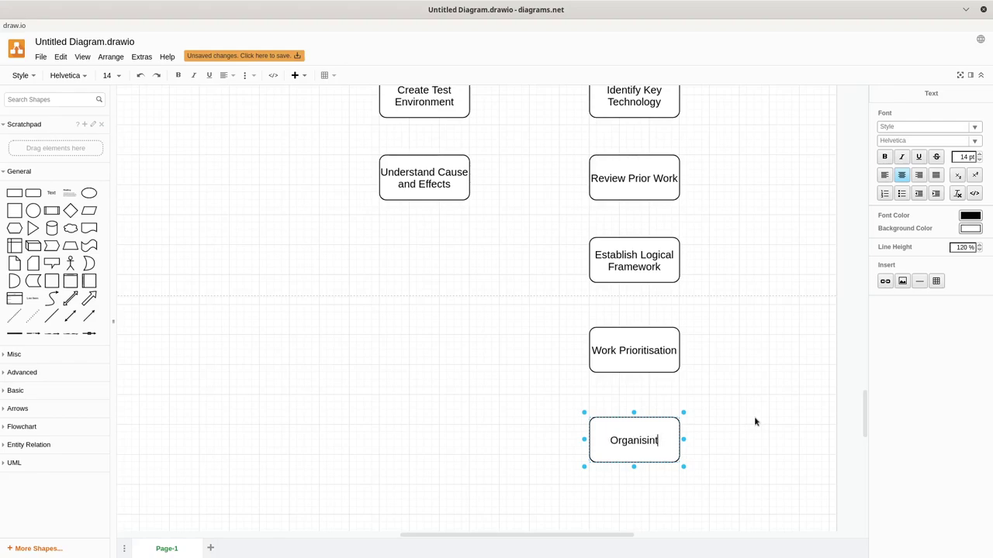
{"action": "key", "text": "BackSpace"}
{"action": "type", "text": "g Work"}
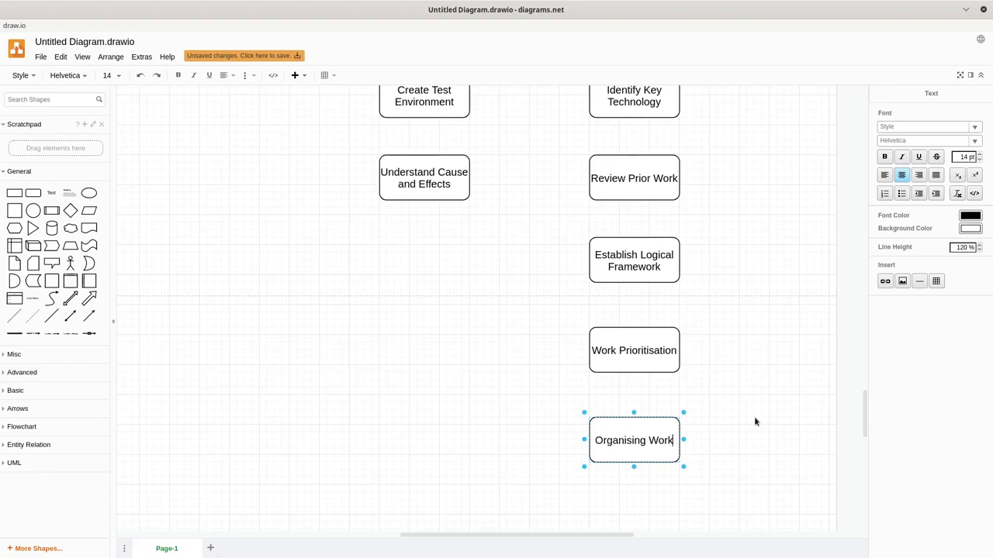
{"action": "left_click", "coordinate": [756, 421]}
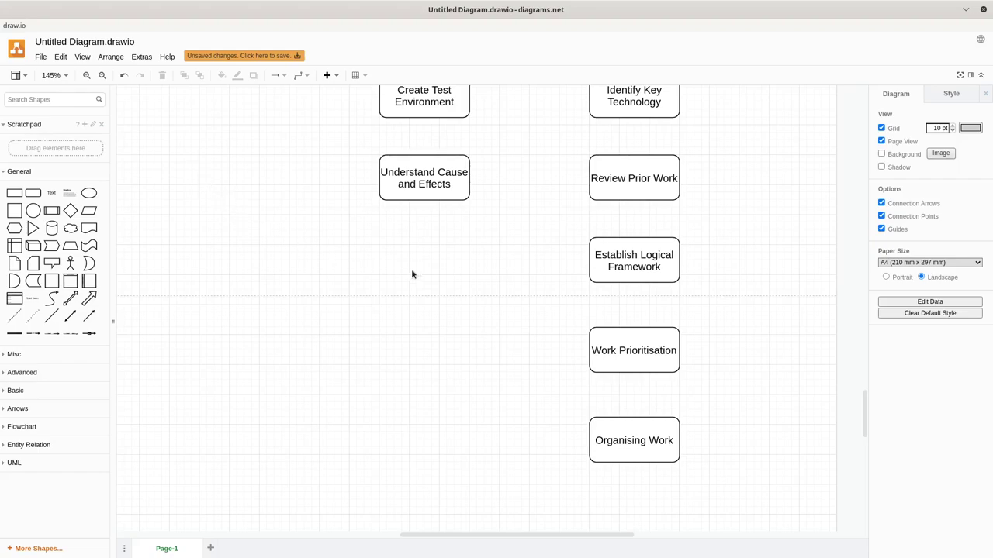
- Copy the "Organising Work" box below itself with matching spacing and label the copy "Develop Models and Carry out Tasks"
{"action": "left_click", "coordinate": [629, 426]}
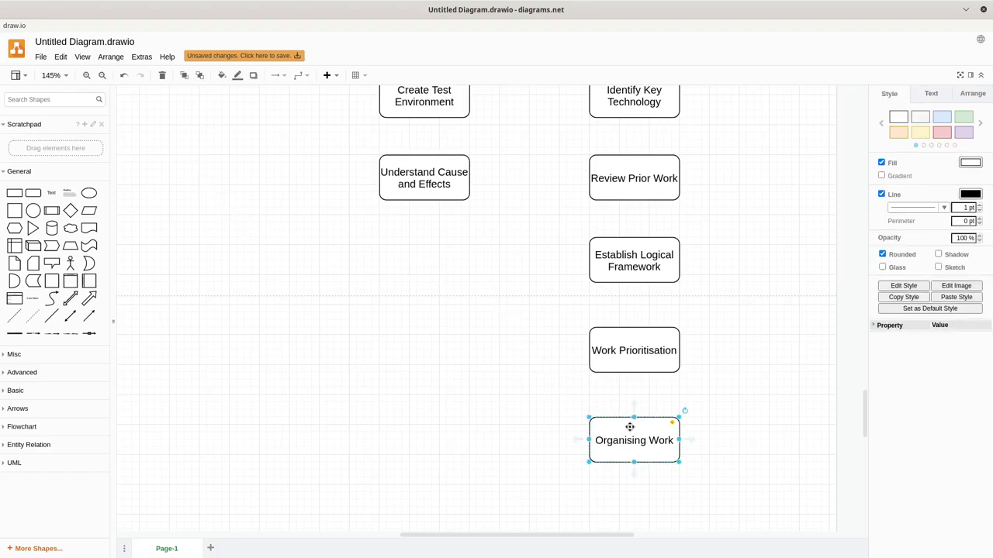
{"action": "left_click_drag", "start_coordinate": [630, 427], "coordinate": [643, 511]}
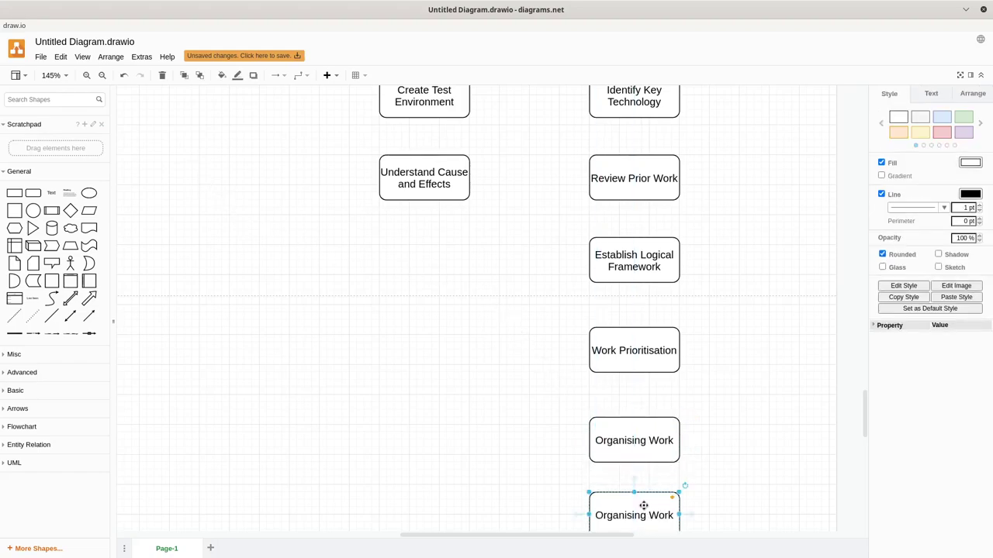
{"action": "scroll", "coordinate": [749, 396], "scroll_direction": "down", "scroll_amount": 3}
{"action": "left_click_drag", "start_coordinate": [644, 406], "coordinate": [643, 422]}
{"action": "double_click", "coordinate": [644, 422]}
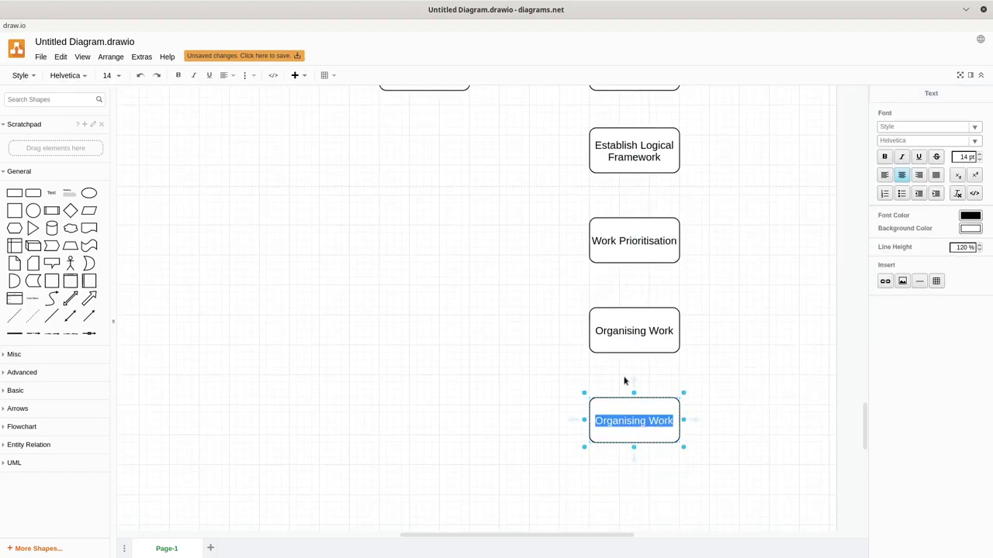
{"action": "type", "text": "Develop"}
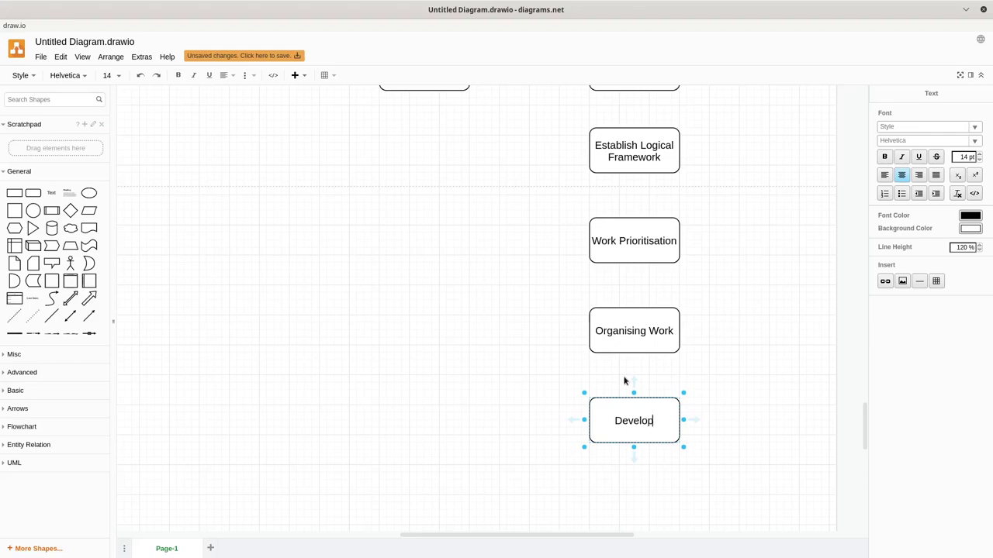
{"action": "type", "text": " Models and Carry out"}
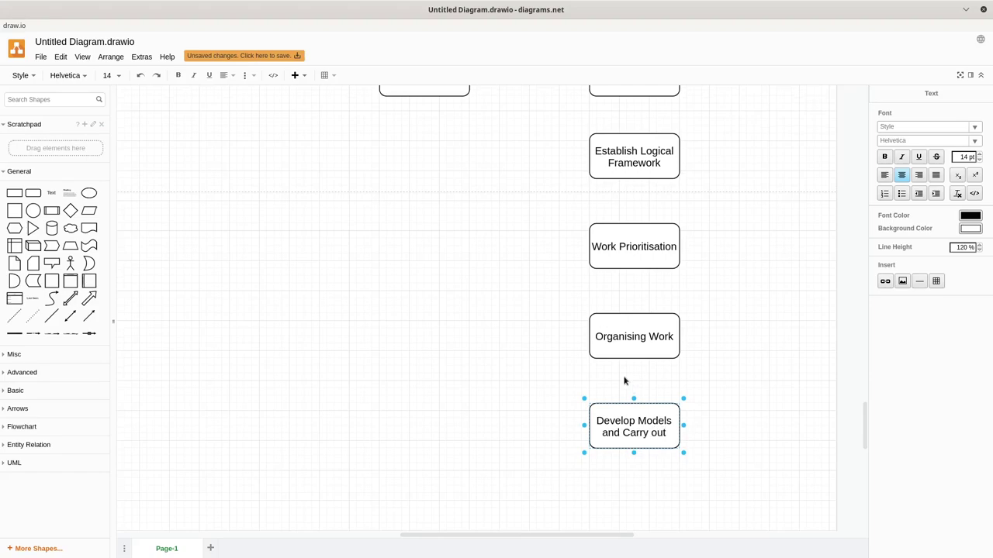
{"action": "type", "text": " Tasks"}
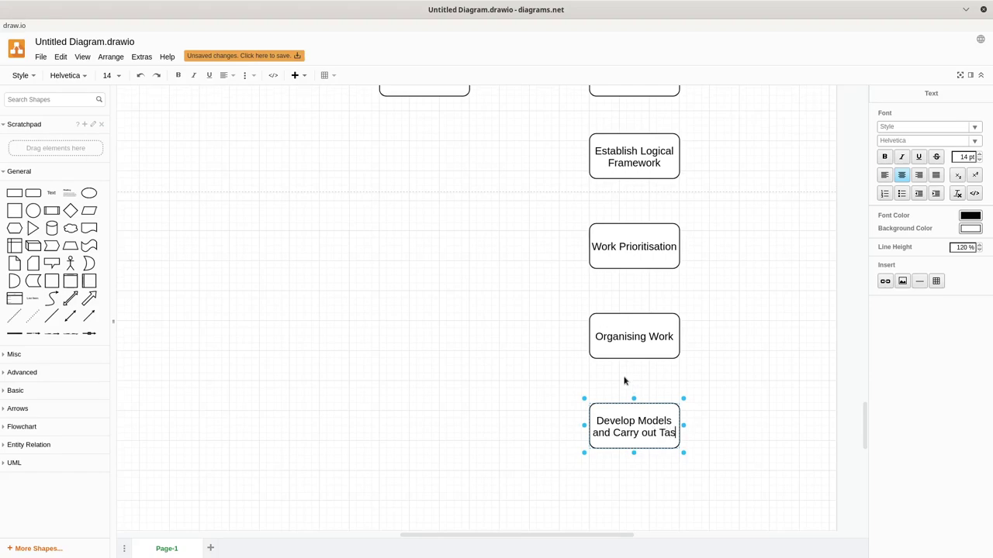
{"action": "left_click", "coordinate": [694, 367]}
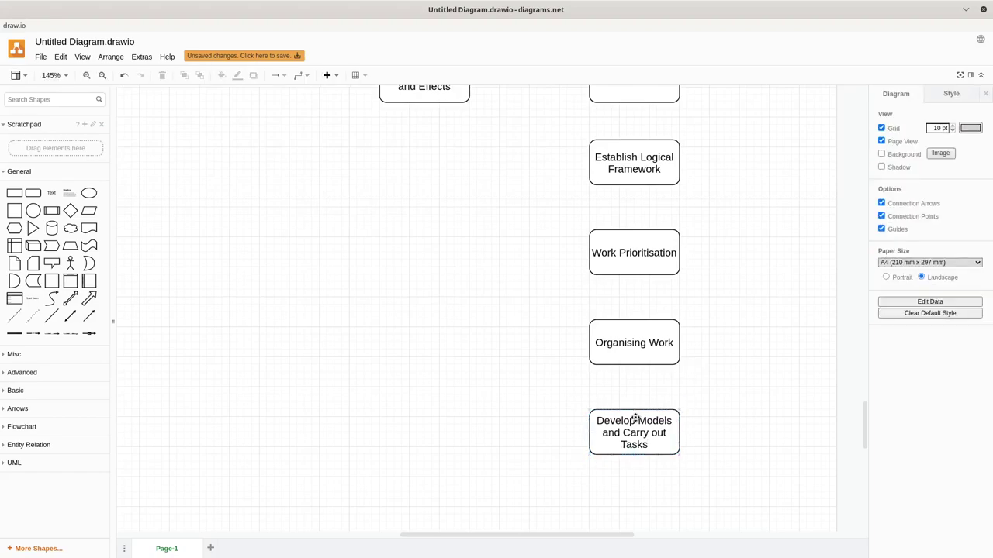
- Copy the "Develop Models and Carry out Tasks" box below itself, aligned with the column, and relabel the upper box "R&D"
{"action": "mouse_move", "coordinate": [640, 421]}
{"action": "left_mouse_down"}
{"action": "mouse_move", "coordinate": [638, 498]}
{"action": "mouse_move", "coordinate": [650, 436]}
{"action": "mouse_move", "coordinate": [637, 425]}
{"action": "mouse_move", "coordinate": [641, 438]}
{"action": "left_mouse_up"}
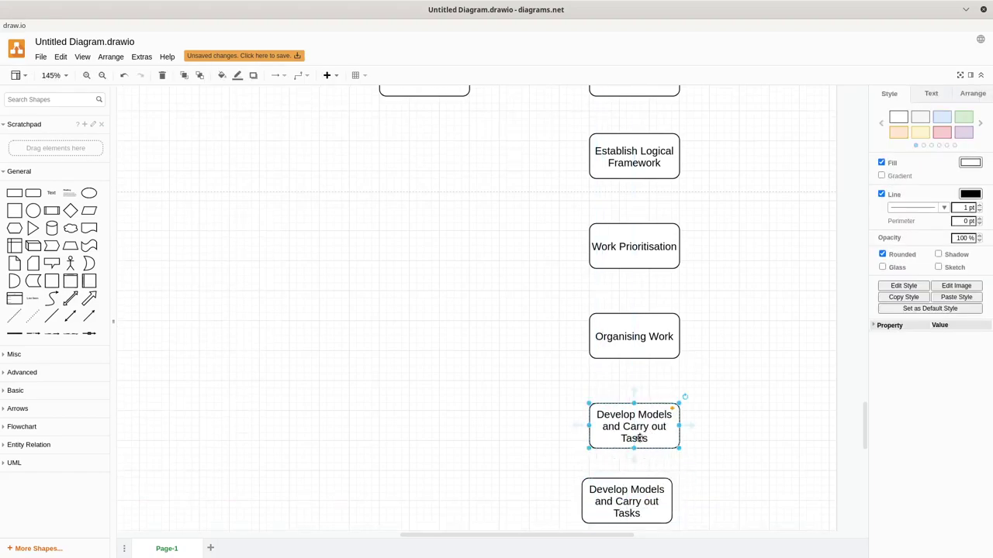
{"action": "left_click_drag", "start_coordinate": [632, 490], "coordinate": [641, 498]}
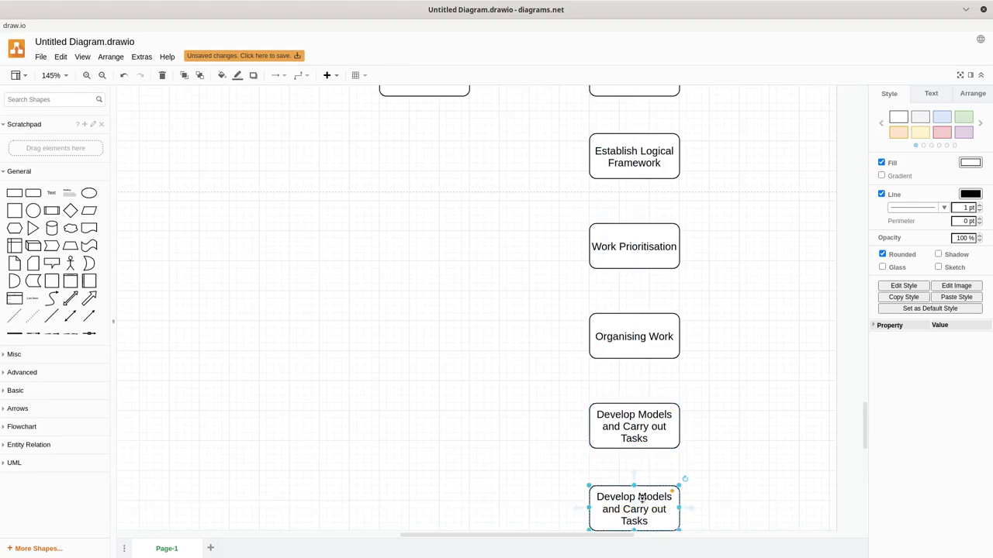
{"action": "double_click", "coordinate": [653, 433]}
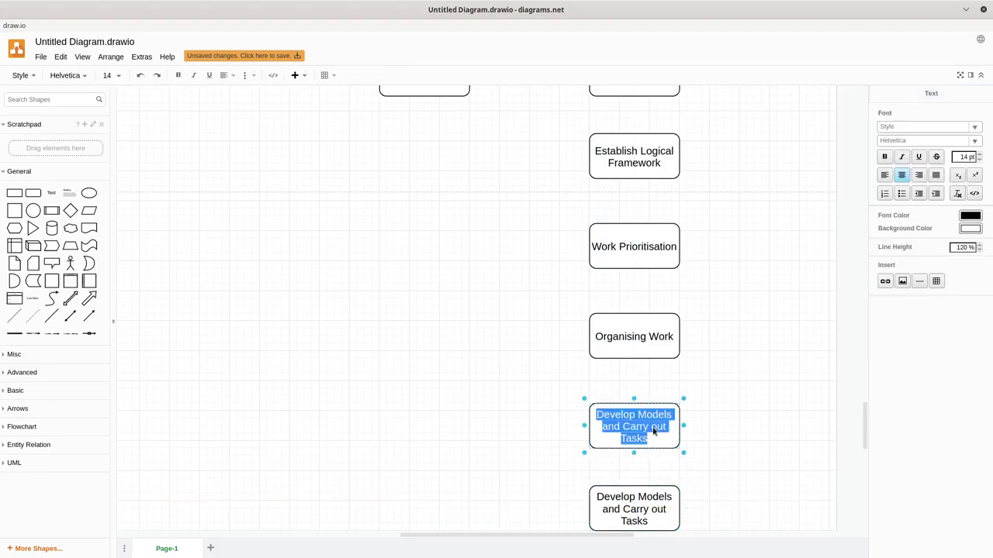
{"action": "type", "text": "R&D"}
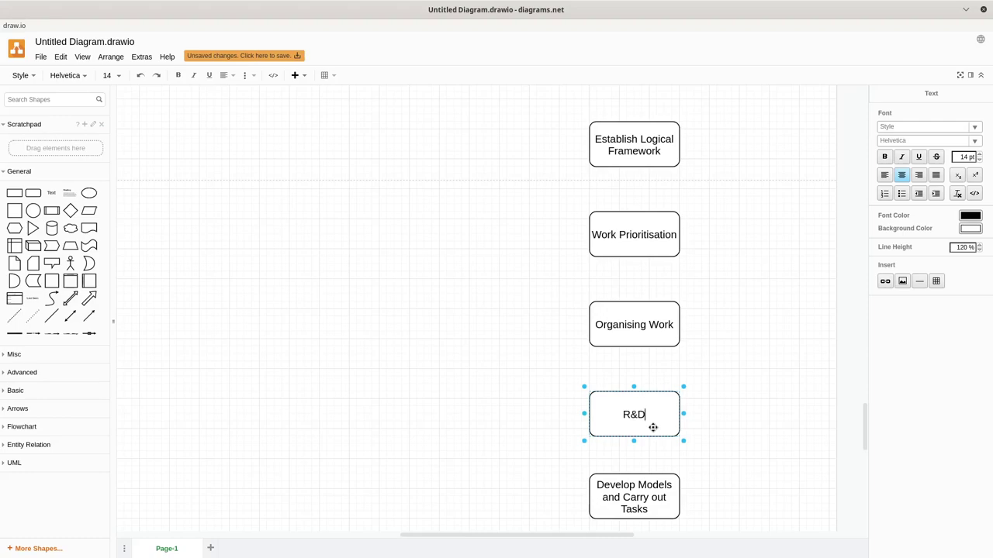
{"action": "left_click", "coordinate": [742, 364]}
{"action": "scroll", "coordinate": [739, 334], "scroll_direction": "up", "scroll_amount": 3}
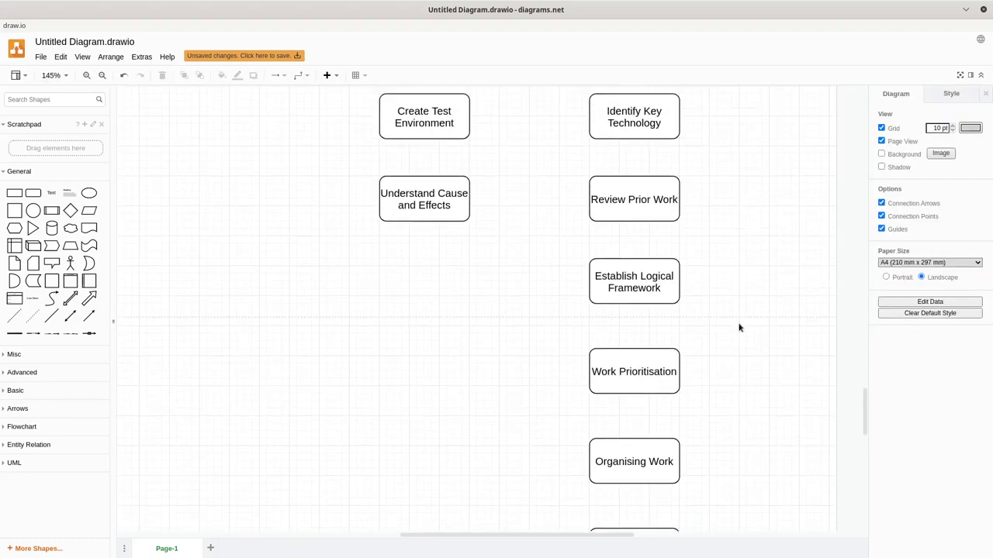
- Replace the "R&D" box with a copy of "Understand Problem Domain", placed between "Organising Work" and "Develop Models and Carry out Tasks"
{"action": "scroll", "coordinate": [735, 318], "scroll_direction": "up", "scroll_amount": 2}
{"action": "scroll", "coordinate": [679, 148], "scroll_direction": "up", "scroll_amount": 5}
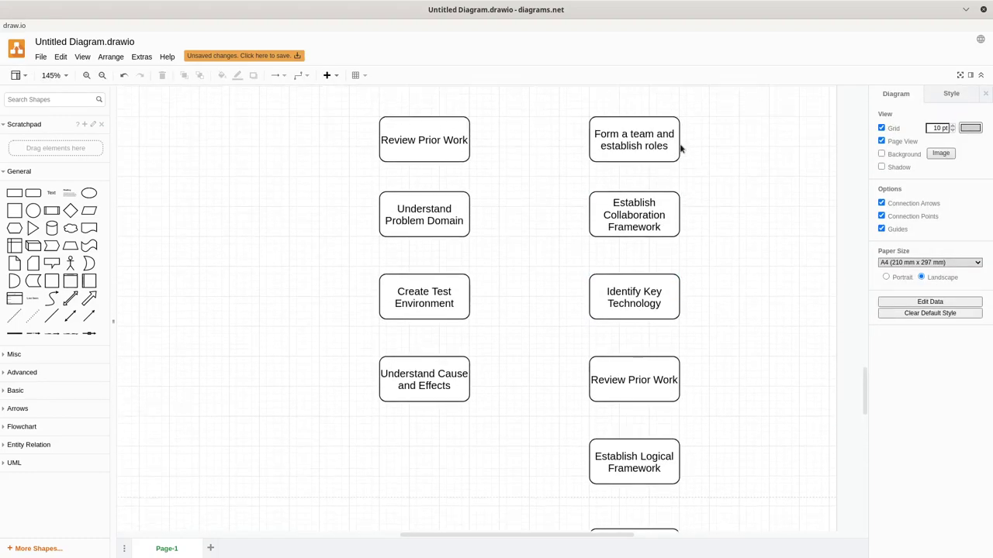
{"action": "left_click", "coordinate": [448, 229]}
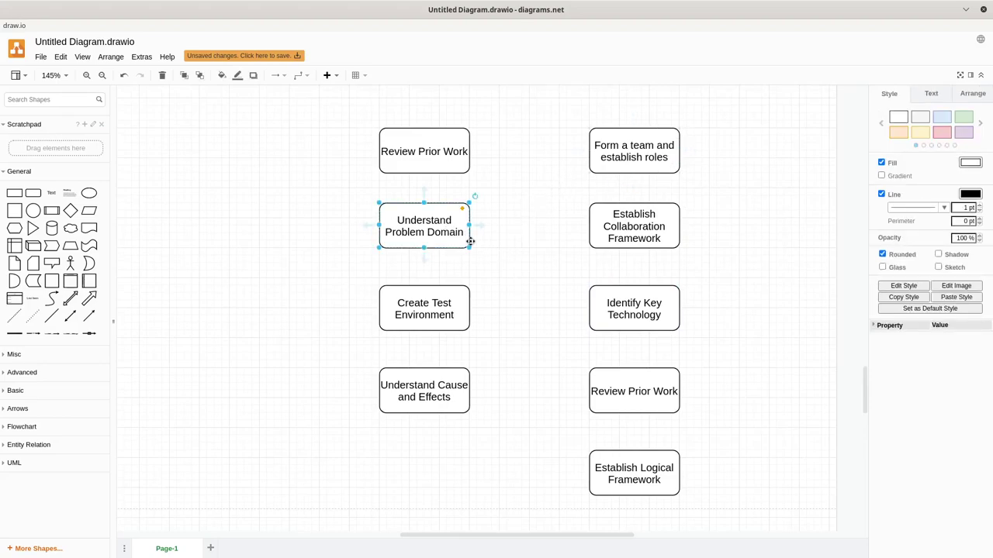
{"action": "left_click_drag", "start_coordinate": [453, 237], "coordinate": [615, 403]}
{"action": "left_click", "coordinate": [672, 403]}
{"action": "key", "text": "Delete"}
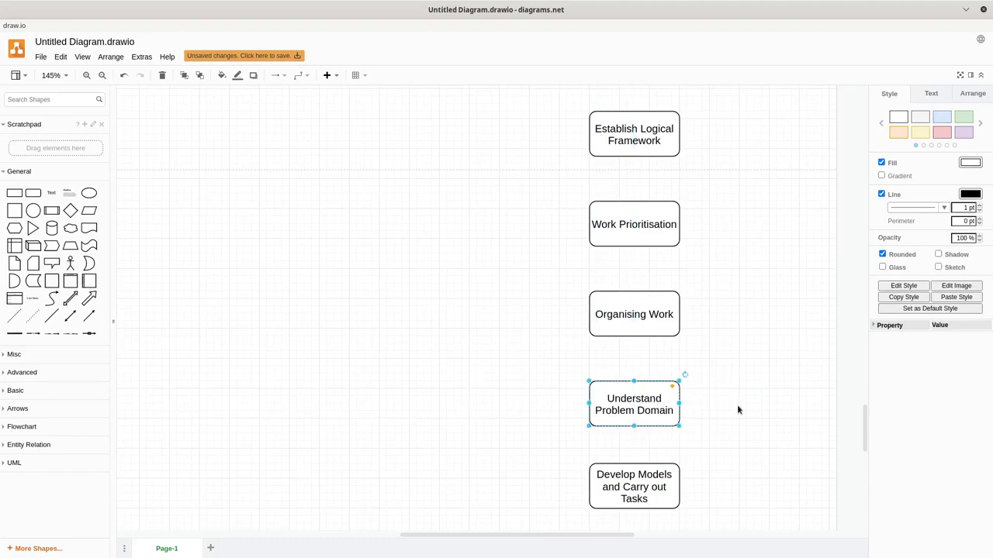
{"action": "left_click", "coordinate": [738, 409]}
{"action": "scroll", "coordinate": [737, 409], "scroll_direction": "down", "scroll_amount": 2}
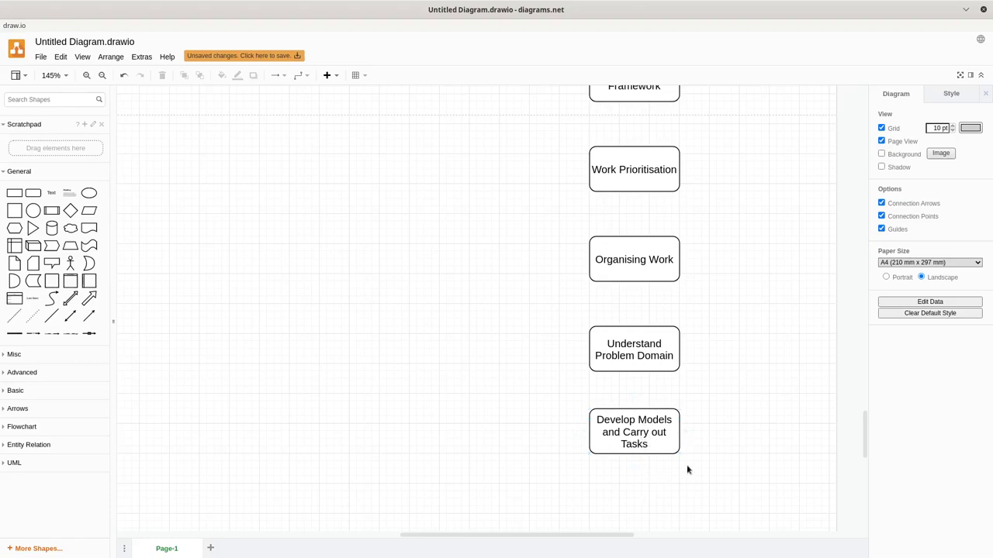
- Search the shape library for "person" and for "lady"
{"action": "scroll", "coordinate": [714, 435], "scroll_direction": "up", "scroll_amount": 2}
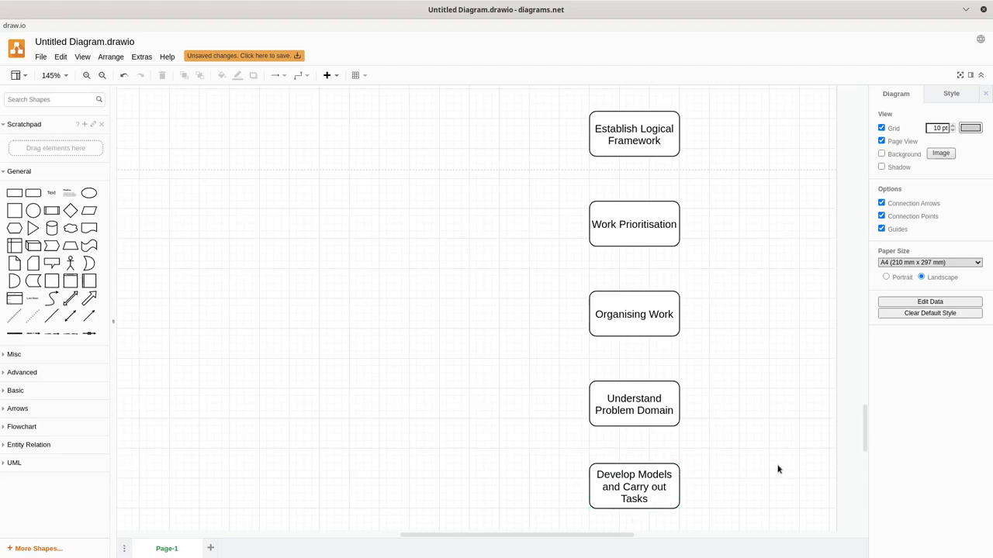
{"action": "scroll", "coordinate": [751, 437], "scroll_direction": "up", "scroll_amount": 3}
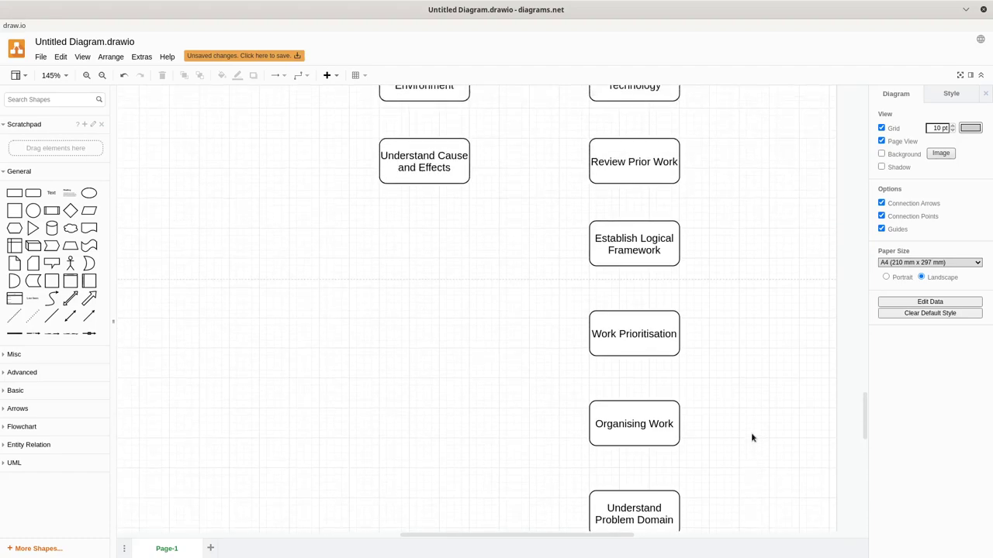
{"action": "scroll", "coordinate": [751, 438], "scroll_direction": "up", "scroll_amount": 10}
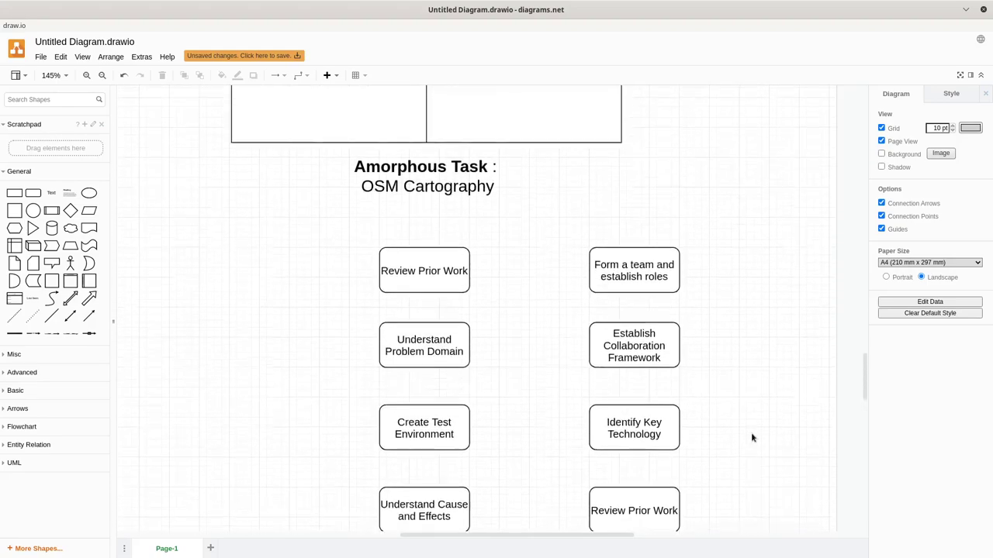
{"action": "scroll", "coordinate": [750, 439], "scroll_direction": "up", "scroll_amount": 1}
{"action": "left_click", "coordinate": [68, 100]}
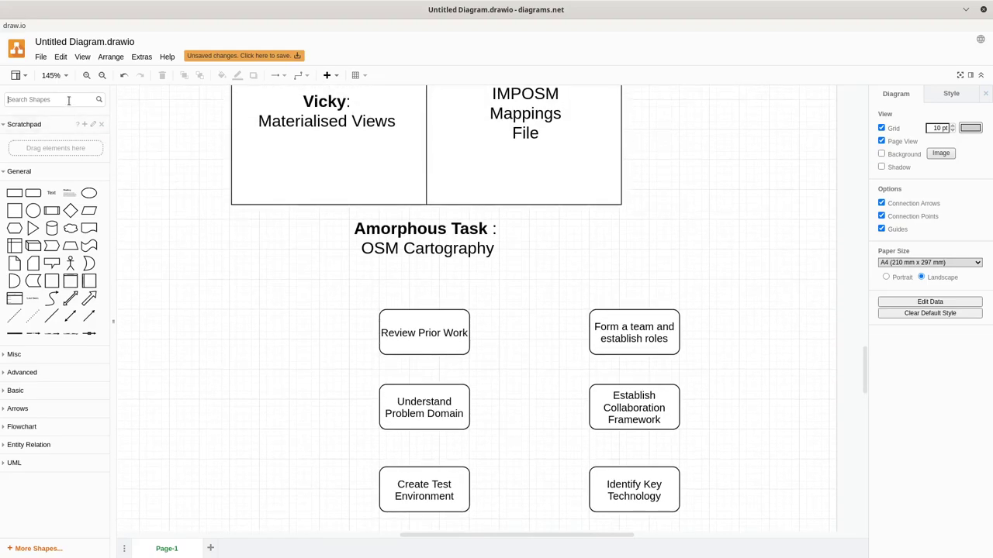
{"action": "type", "text": "person"}
{"action": "key", "text": "Return"}
{"action": "key", "text": "BackSpace"}
{"action": "key", "text": "BackSpace"}
{"action": "key", "text": "BackSpace"}
{"action": "key", "text": "BackSpace"}
{"action": "key", "text": "BackSpace"}
{"action": "key", "text": "BackSpace"}
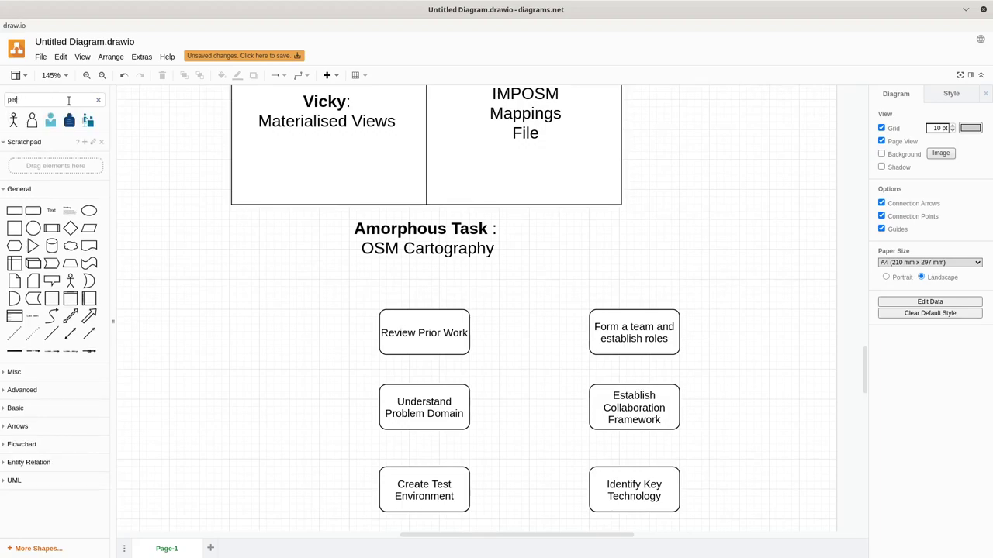
{"action": "type", "text": "lady"}
{"action": "key", "text": "Return"}
{"action": "key", "text": "BackSpace"}
{"action": "key", "text": "BackSpace"}
{"action": "key", "text": "BackSpace"}
- Search the shapes for "woman" and place the dark-haired woman in a dark suit beside the OSM Cartography heading, above the first column
{"action": "type", "text": "woman"}
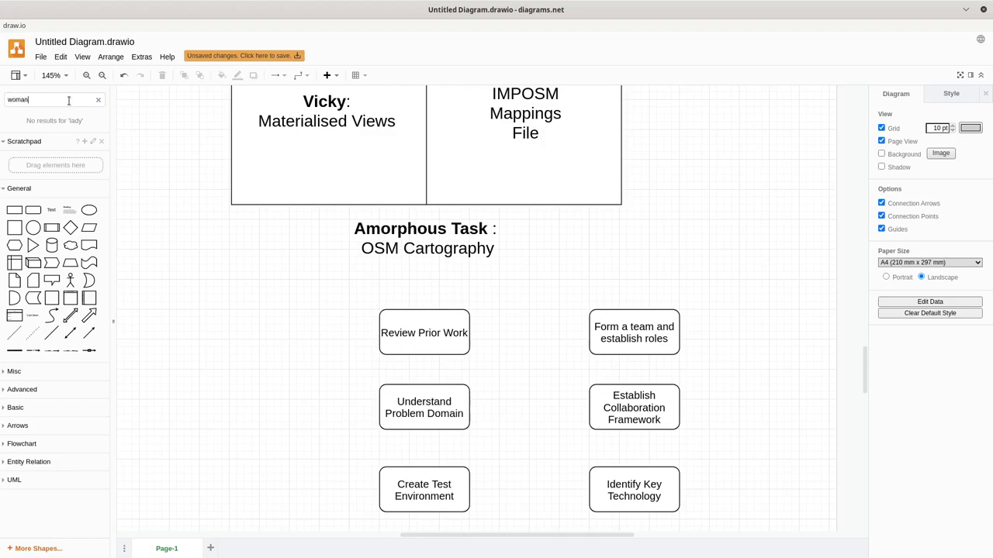
{"action": "key", "text": "Return"}
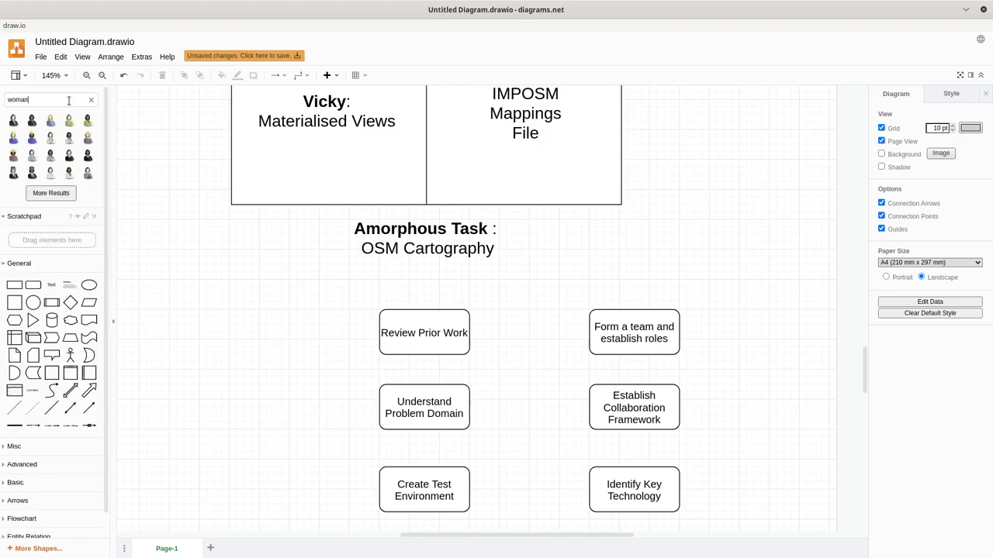
{"action": "mouse_move", "coordinate": [50, 123]}
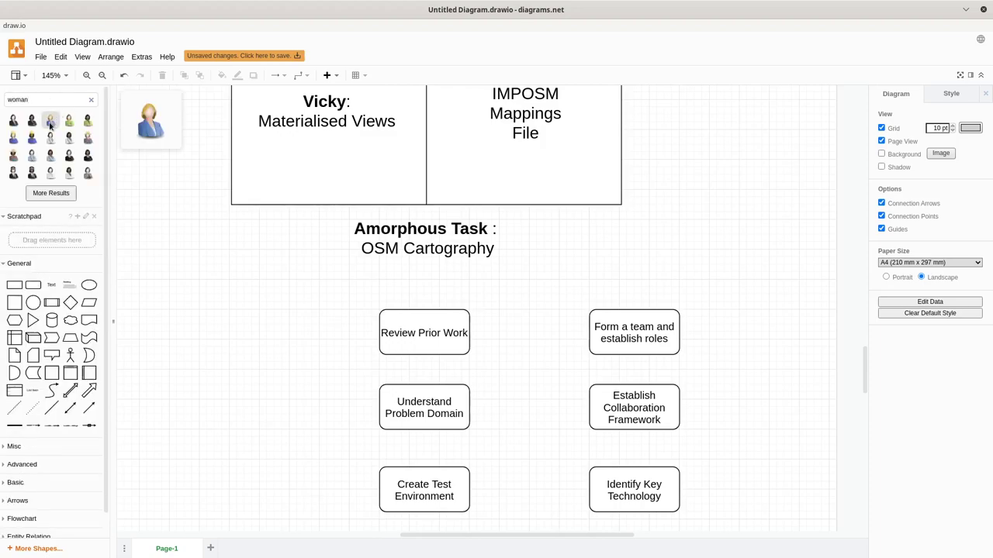
{"action": "left_click_drag", "start_coordinate": [32, 122], "coordinate": [485, 280]}
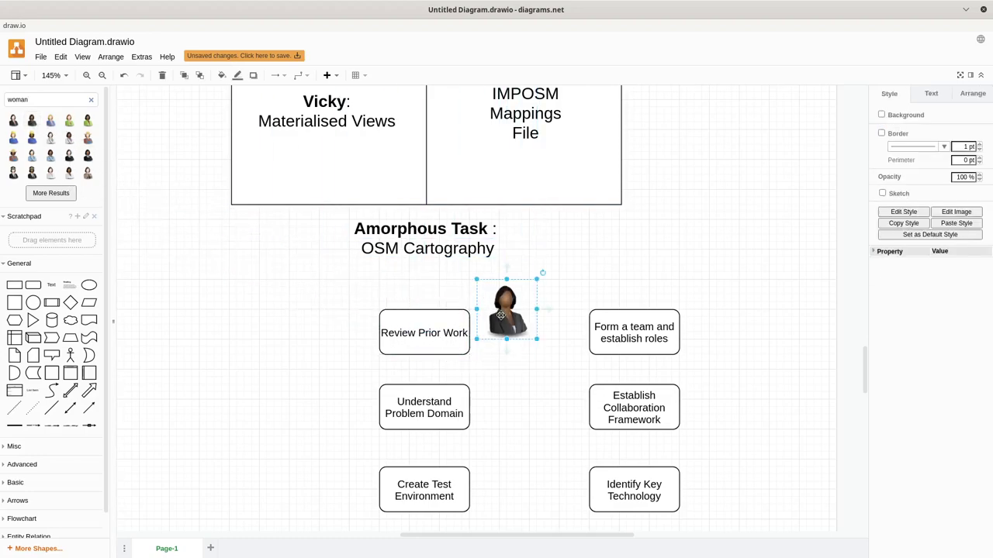
{"action": "left_click_drag", "start_coordinate": [500, 314], "coordinate": [492, 299]}
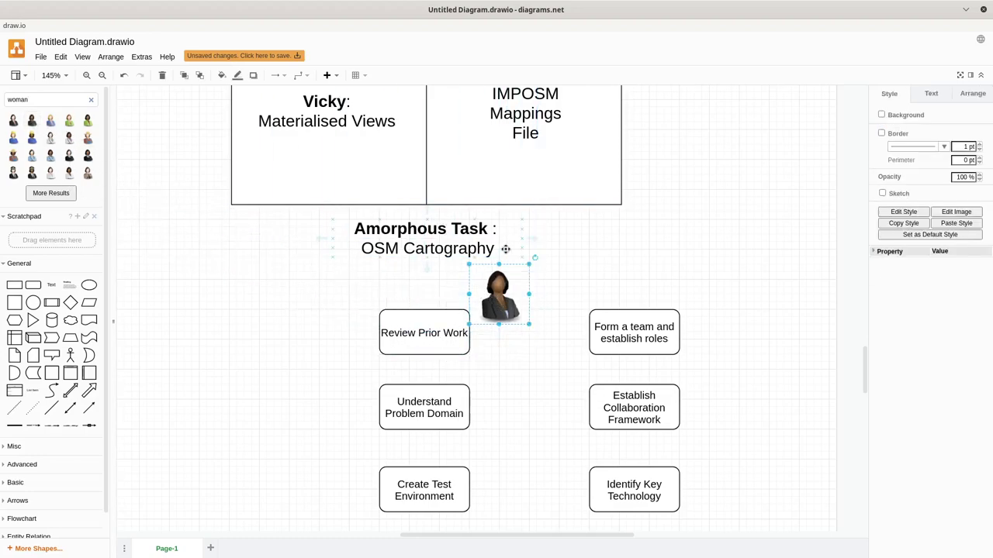
{"action": "scroll", "coordinate": [597, 251], "scroll_direction": "up", "scroll_amount": 1}
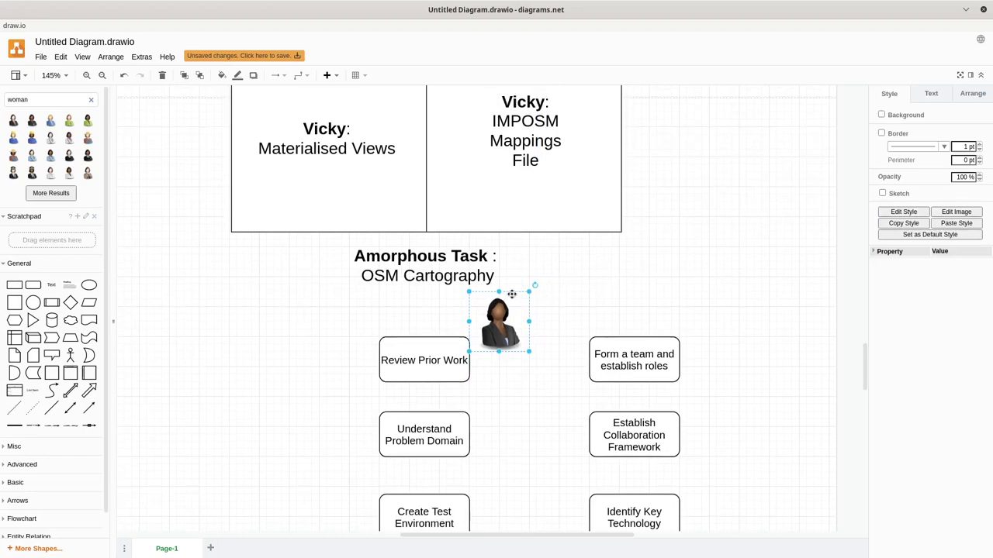
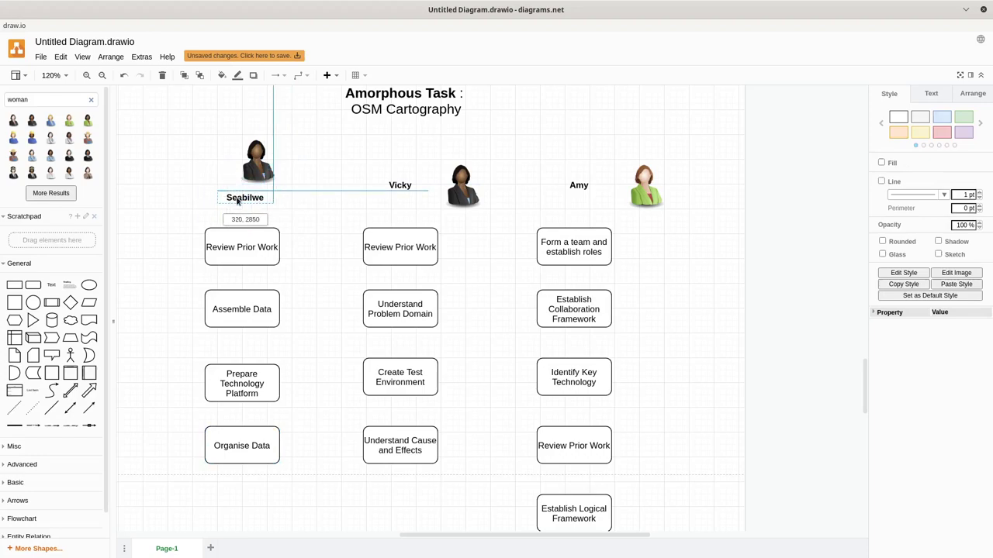
- Line up the three name labels above their columns and centre each woman icon directly over its name
{"action": "left_click_drag", "start_coordinate": [249, 174], "coordinate": [243, 178]}
{"action": "left_click_drag", "start_coordinate": [400, 186], "coordinate": [404, 200]}
{"action": "left_click_drag", "start_coordinate": [469, 197], "coordinate": [408, 177]}
{"action": "left_click_drag", "start_coordinate": [580, 189], "coordinate": [580, 201]}
{"action": "left_click_drag", "start_coordinate": [644, 194], "coordinate": [578, 174]}
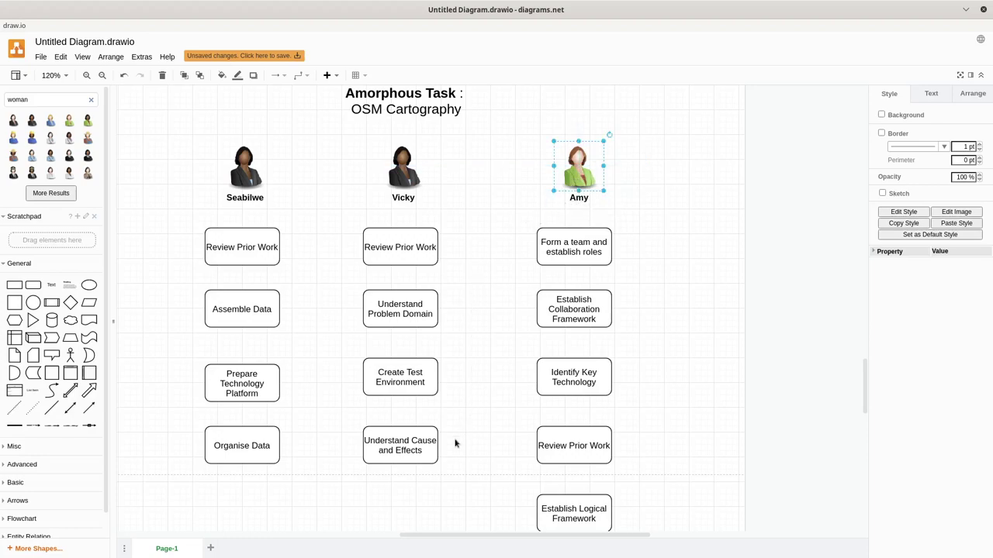
- Copy the "Organise Data" box directly below itself and relabel the upper box "Establish Rules and Conventions"
{"action": "double_click", "coordinate": [256, 444]}
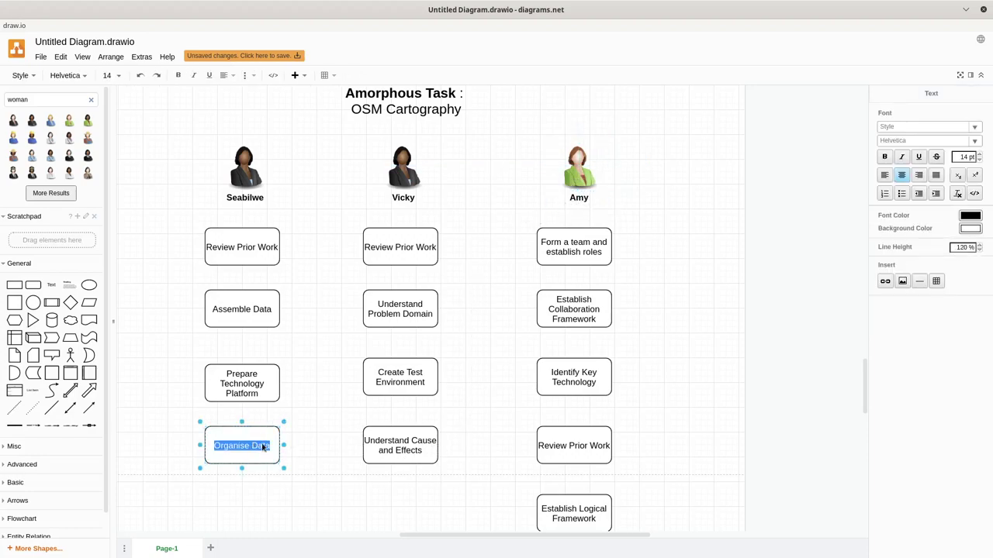
{"action": "left_click", "coordinate": [318, 450]}
{"action": "left_click", "coordinate": [256, 442]}
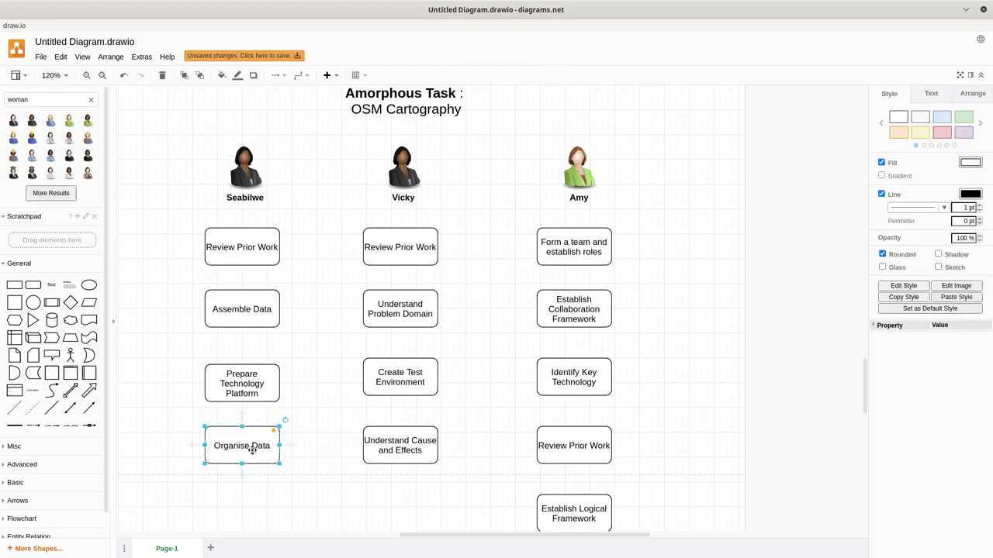
{"action": "left_click_drag", "start_coordinate": [252, 448], "coordinate": [245, 507]}
{"action": "double_click", "coordinate": [246, 445]}
{"action": "type", "text": "Establish "}
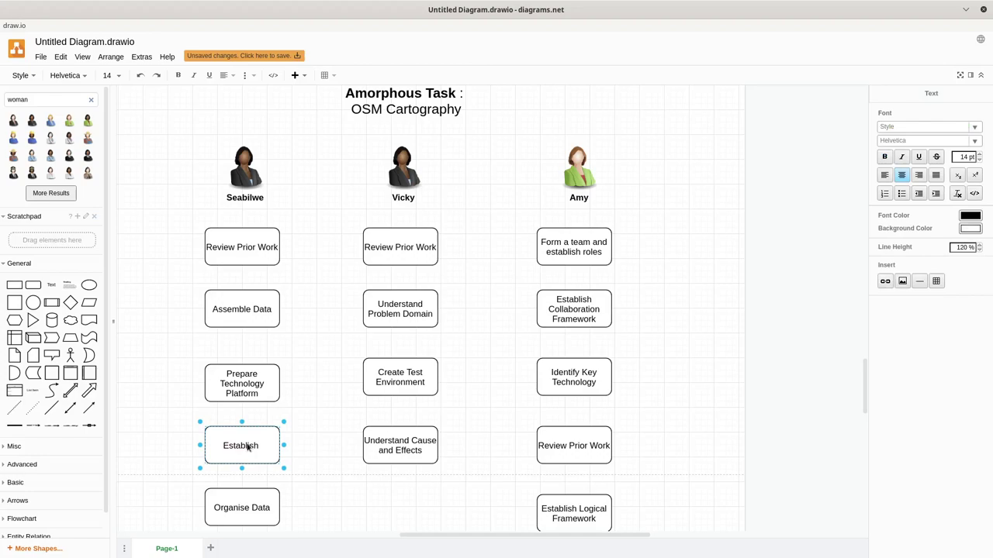
{"action": "type", "text": "Rules and Conventions"}
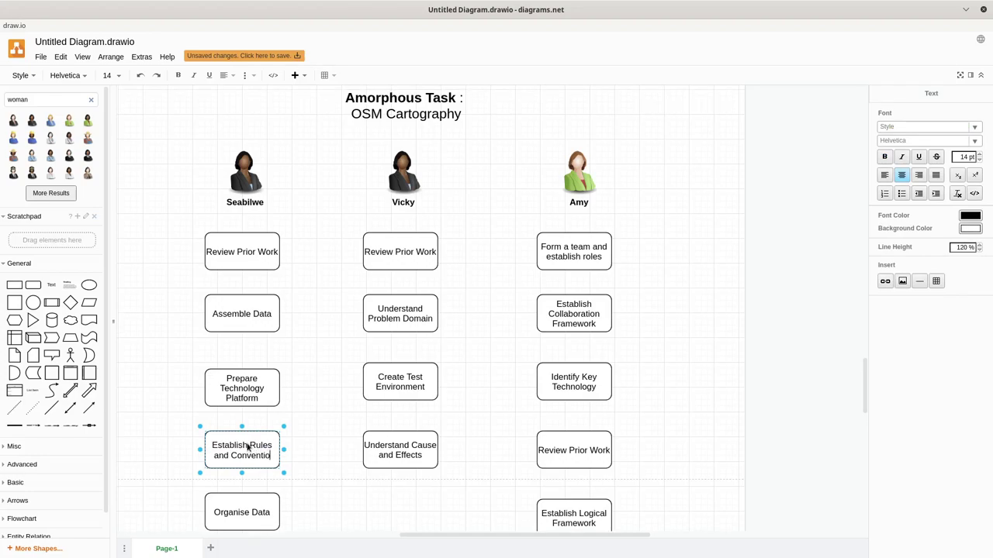
{"action": "left_click", "coordinate": [329, 380]}
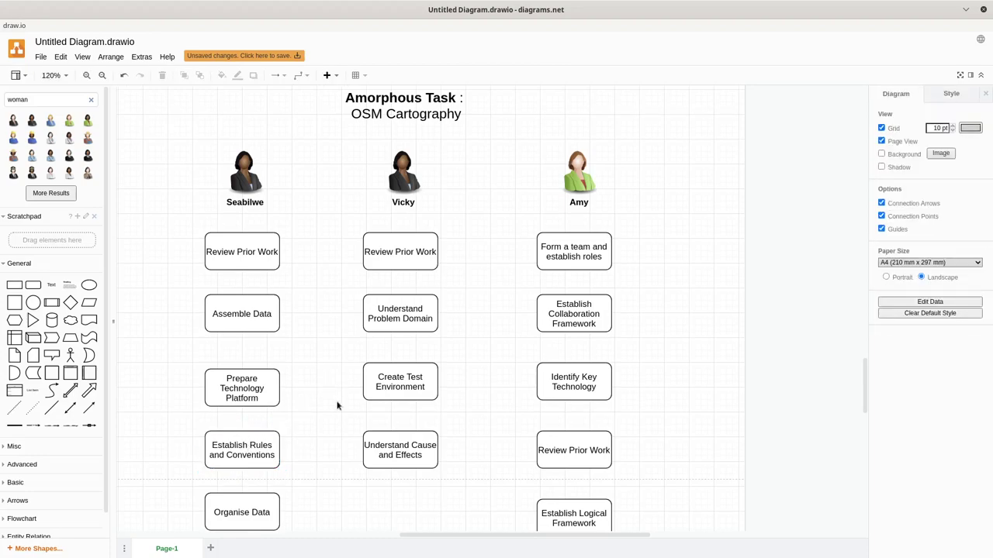
- Move the "Prepare Technology Platform" box up slightly so it is level with "Create Test Environment"
{"action": "scroll", "coordinate": [337, 405], "scroll_direction": "down", "scroll_amount": 2}
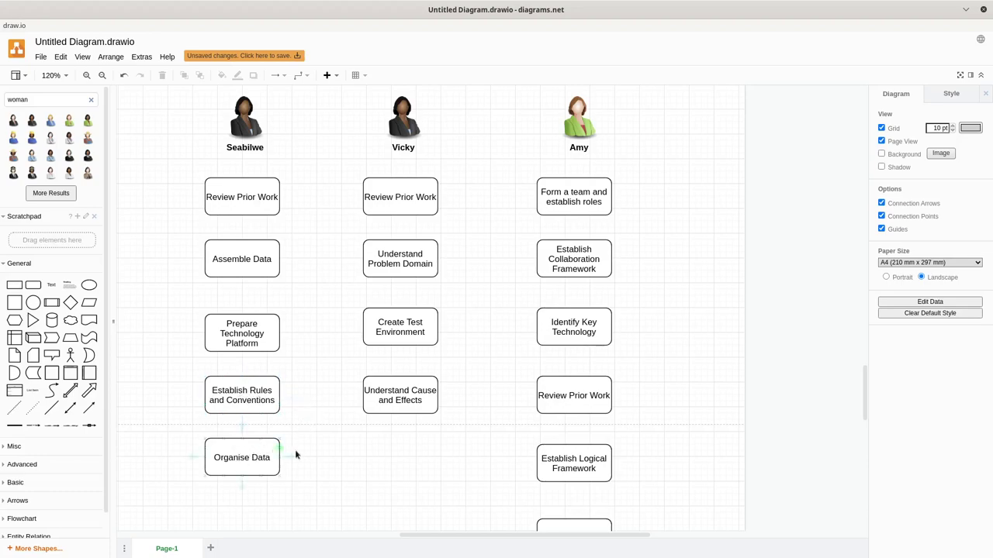
{"action": "scroll", "coordinate": [305, 452], "scroll_direction": "down", "scroll_amount": 1}
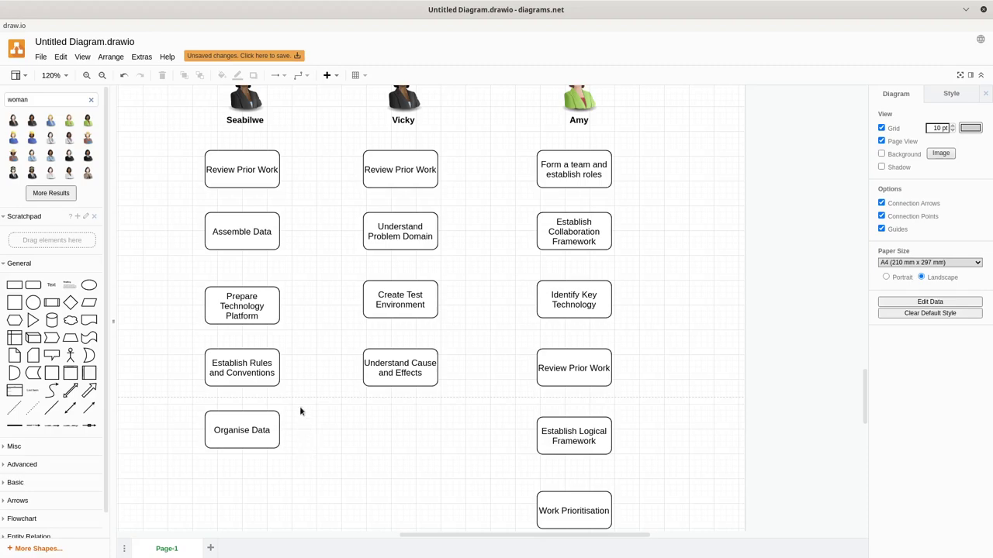
{"action": "left_click_drag", "start_coordinate": [257, 314], "coordinate": [257, 308]}
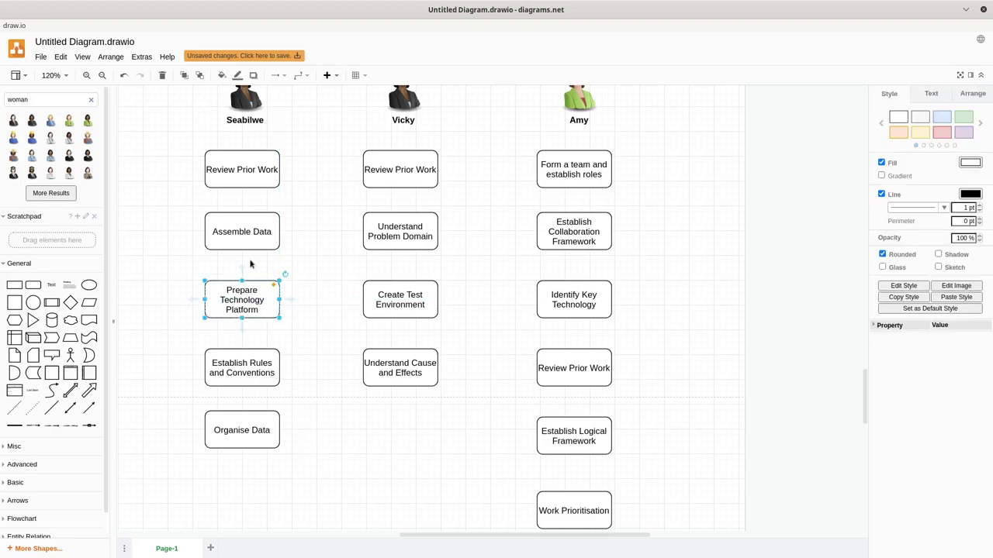
- Copy the "Organise Data" box below itself, level with "Work Prioritisation", and label the copy "Carry Out Tasks"
{"action": "left_click", "coordinate": [259, 431]}
{"action": "left_click", "coordinate": [317, 434]}
{"action": "left_click", "coordinate": [259, 426]}
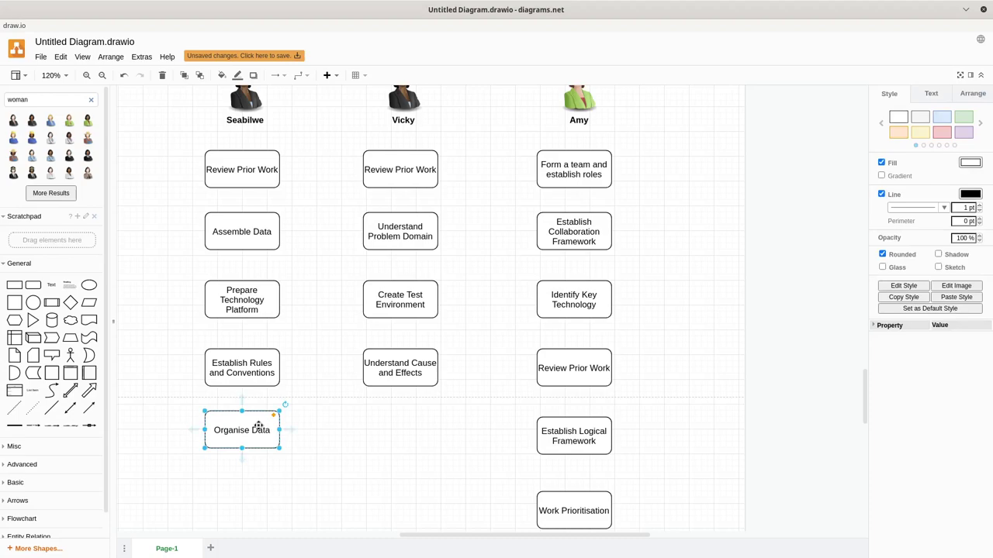
{"action": "left_click_drag", "start_coordinate": [261, 424], "coordinate": [254, 501]}
{"action": "left_click", "coordinate": [341, 489]}
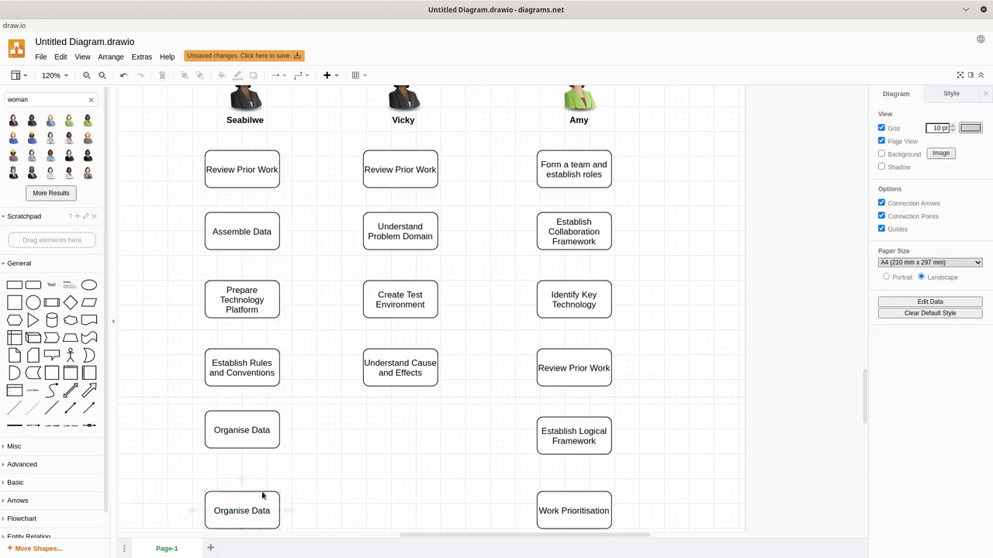
{"action": "scroll", "coordinate": [311, 458], "scroll_direction": "down", "scroll_amount": 3}
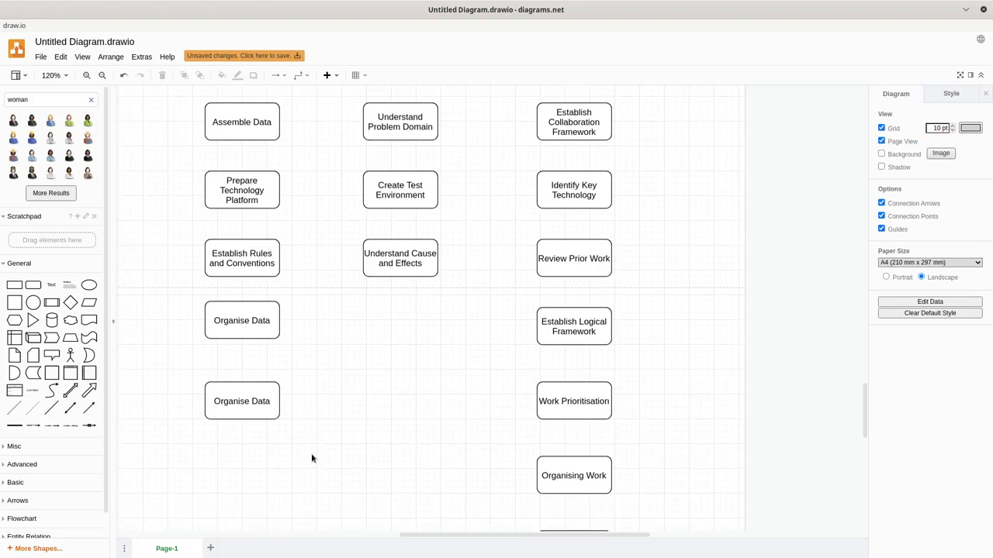
{"action": "double_click", "coordinate": [243, 401]}
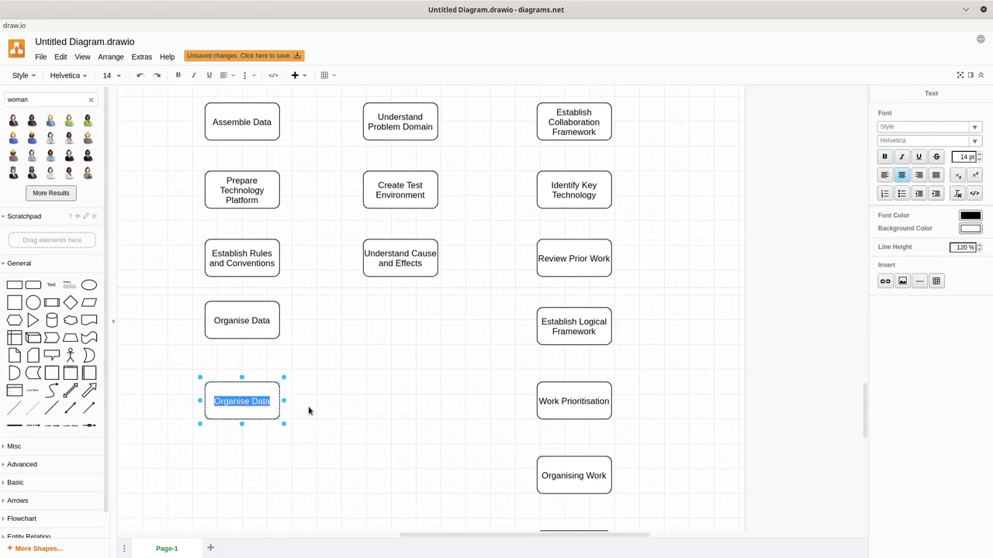
{"action": "type", "text": "M"}
{"action": "key", "text": "BackSpace"}
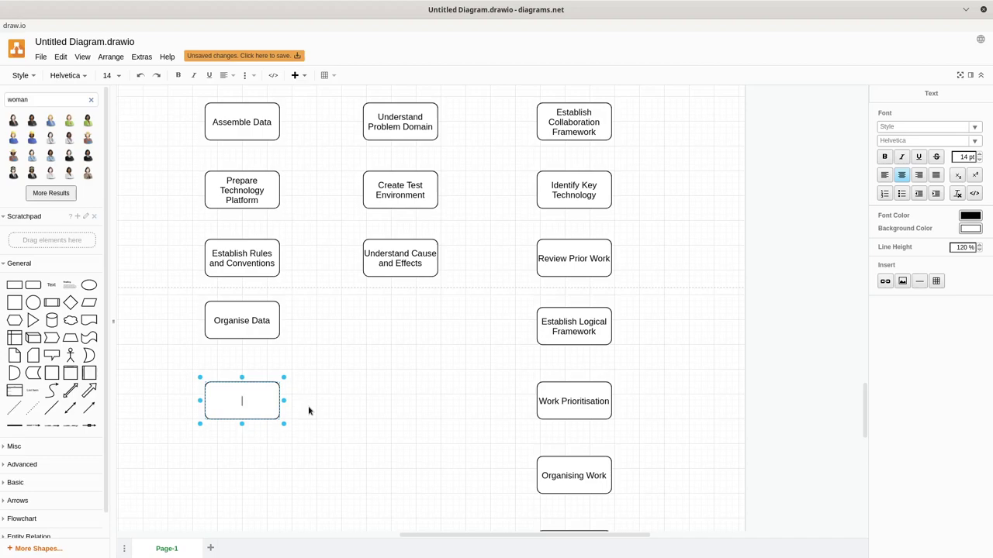
{"action": "type", "text": "Carry Out Tasks"}
{"action": "left_click", "coordinate": [308, 406]}
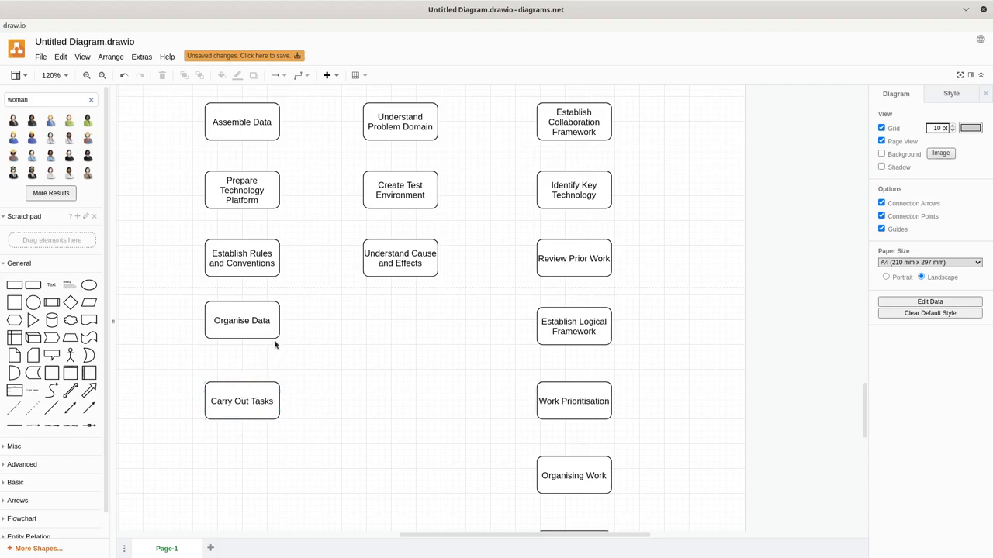
{"action": "left_click", "coordinate": [245, 399]}
{"action": "double_click", "coordinate": [245, 401]}
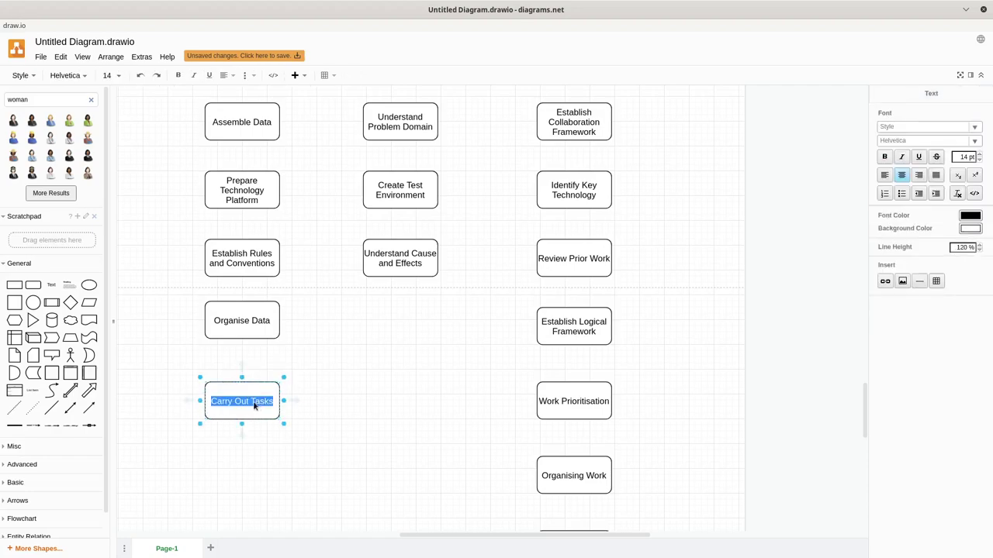
{"action": "left_click", "coordinate": [334, 395]}
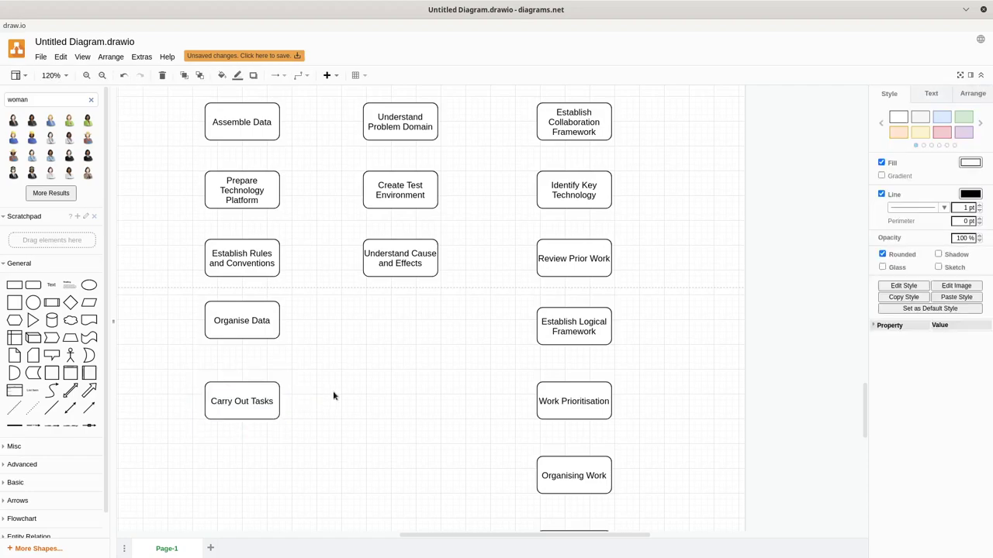
{"action": "left_click", "coordinate": [334, 395]}
- Move the whole middle column, including its icon, name label and four task boxes, slightly right to even out the column spacing
{"action": "scroll", "coordinate": [334, 395], "scroll_direction": "down", "scroll_amount": 1}
{"action": "scroll", "coordinate": [334, 396], "scroll_direction": "up", "scroll_amount": 5}
{"action": "left_click_drag", "start_coordinate": [457, 499], "coordinate": [350, 133]}
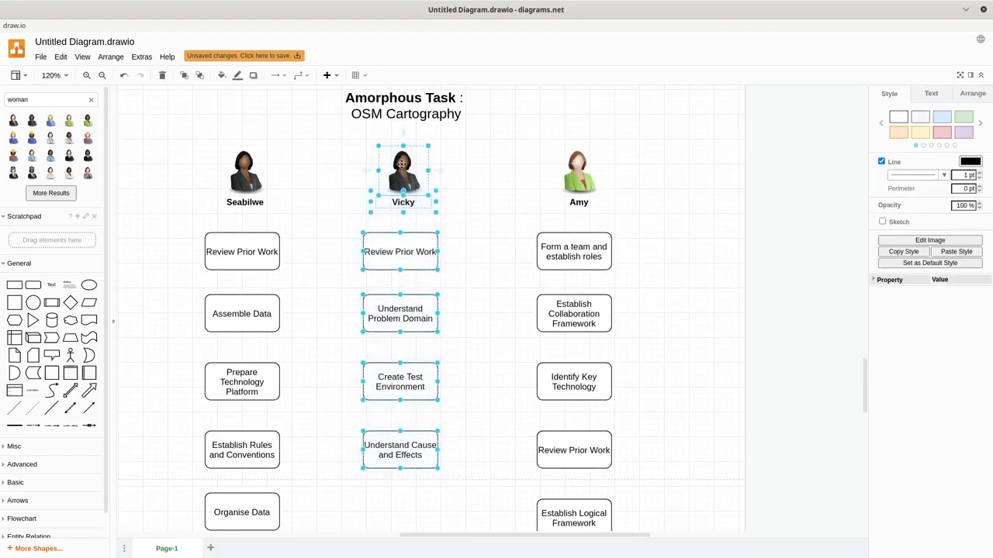
{"action": "left_click_drag", "start_coordinate": [398, 166], "coordinate": [408, 169]}
{"action": "left_click", "coordinate": [335, 275]}
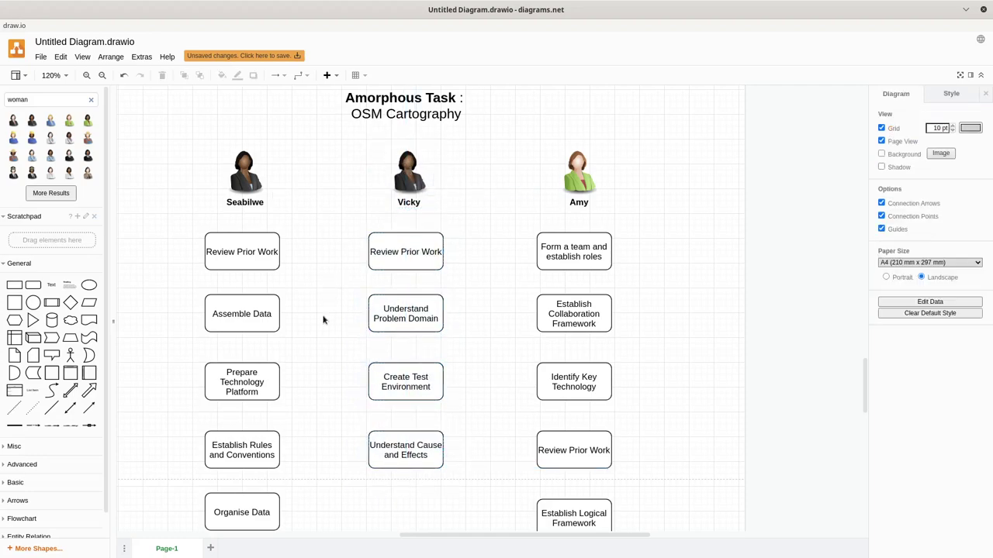
- Copy the "Carry Out Tasks" box below itself, level with "Organising Work", and label the copy "Identify Reference Work"
{"action": "scroll", "coordinate": [324, 320], "scroll_direction": "down", "scroll_amount": 1}
{"action": "scroll", "coordinate": [323, 319], "scroll_direction": "down", "scroll_amount": 1}
{"action": "scroll", "coordinate": [323, 320], "scroll_direction": "up", "scroll_amount": 4}
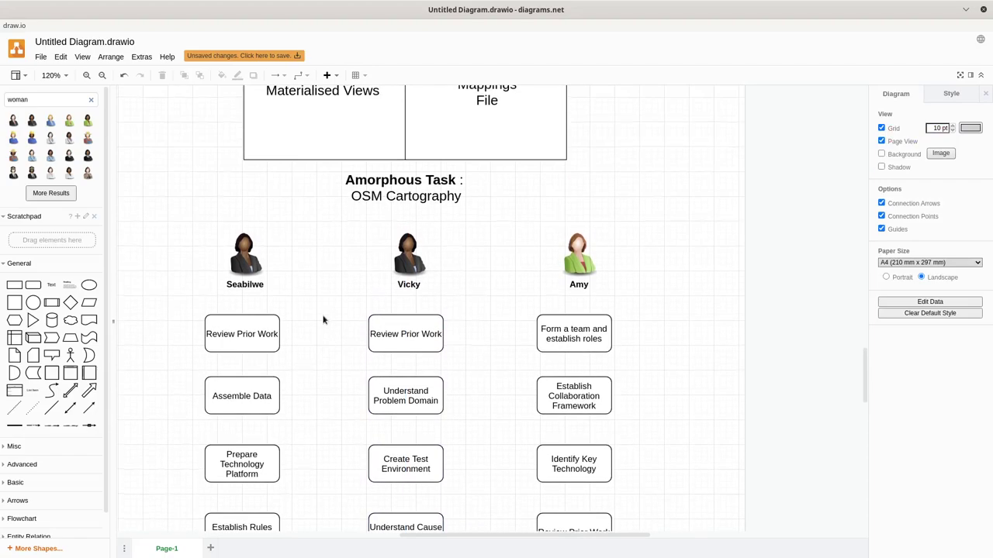
{"action": "scroll", "coordinate": [323, 320], "scroll_direction": "down", "scroll_amount": 5}
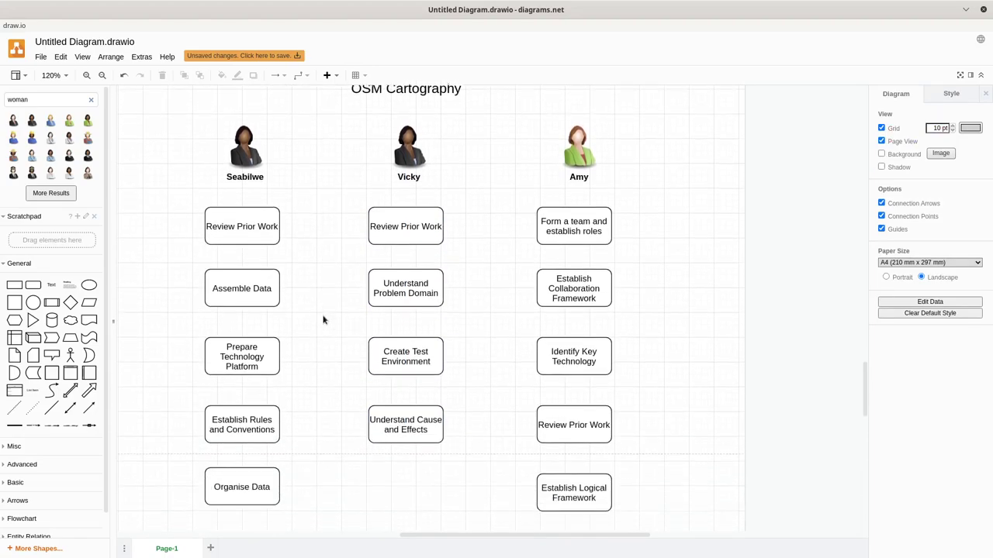
{"action": "scroll", "coordinate": [323, 319], "scroll_direction": "down", "scroll_amount": 2}
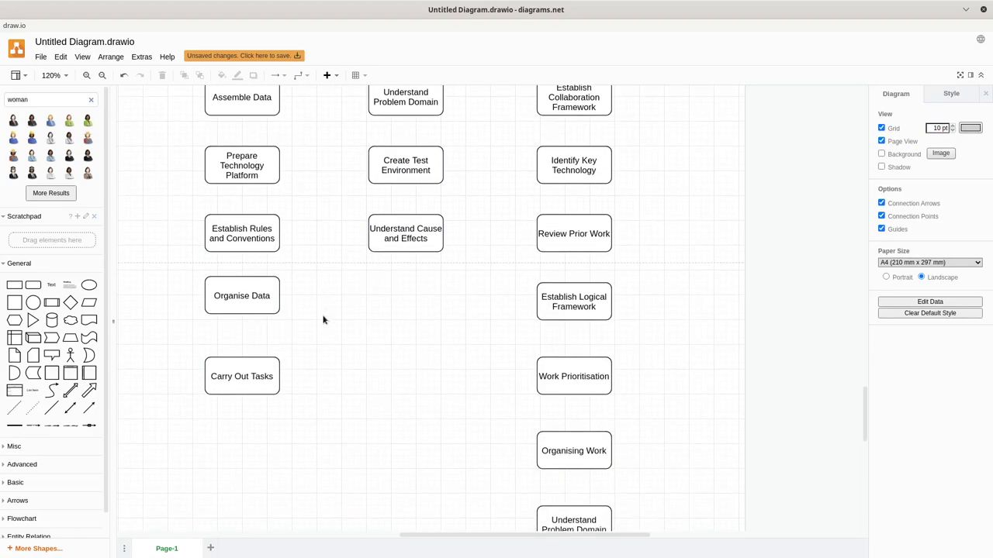
{"action": "scroll", "coordinate": [323, 320], "scroll_direction": "down", "scroll_amount": 1}
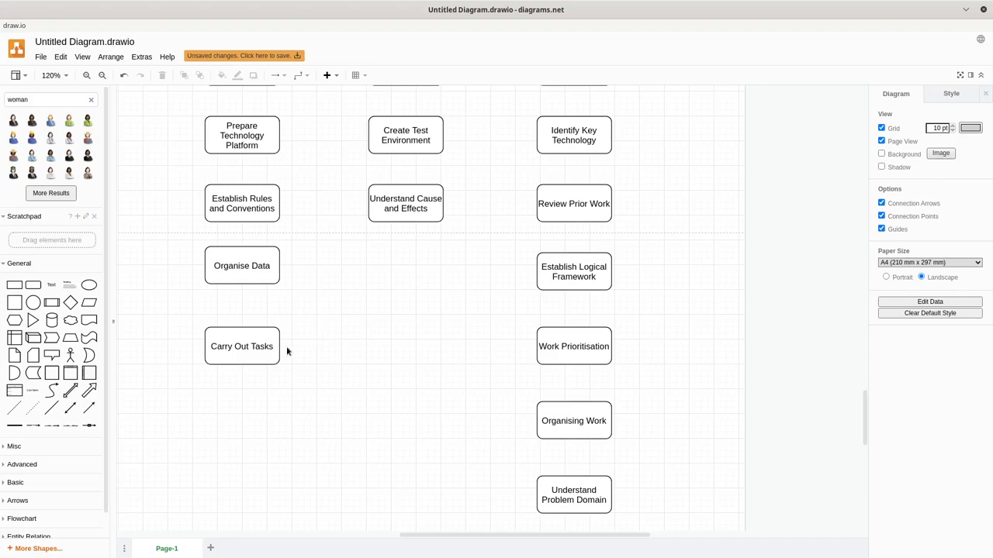
{"action": "left_click", "coordinate": [263, 346]}
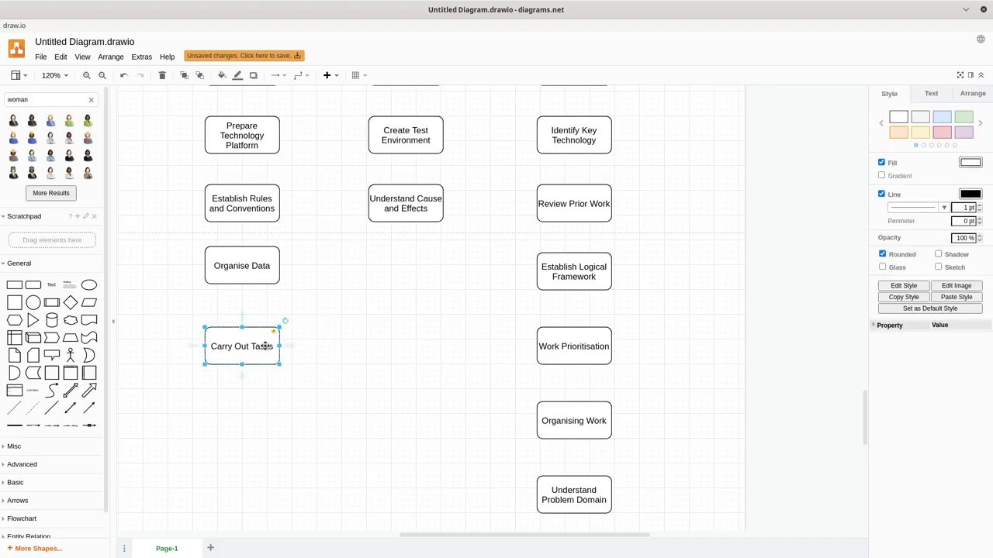
{"action": "left_click_drag", "start_coordinate": [265, 346], "coordinate": [261, 417]}
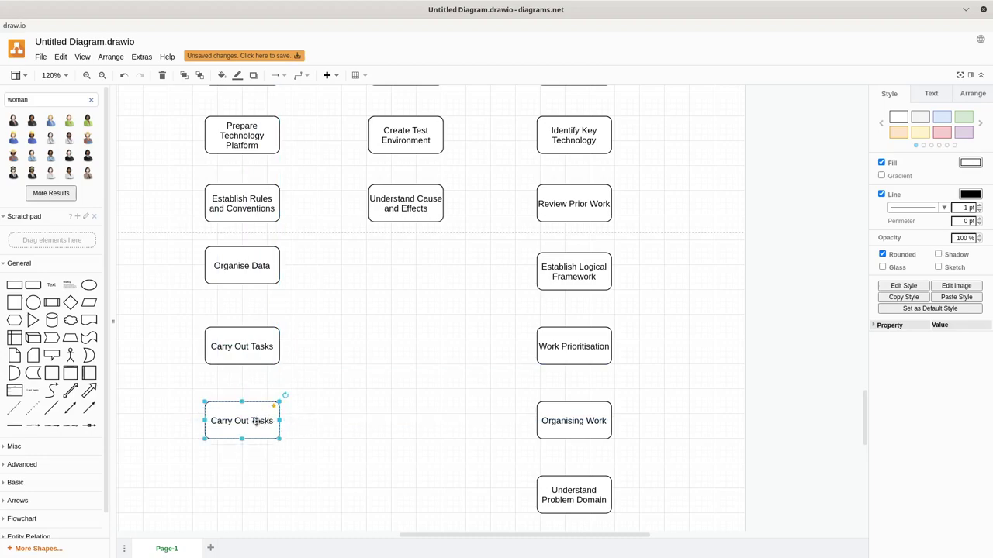
{"action": "double_click", "coordinate": [261, 419]}
{"action": "type", "text": "I"}
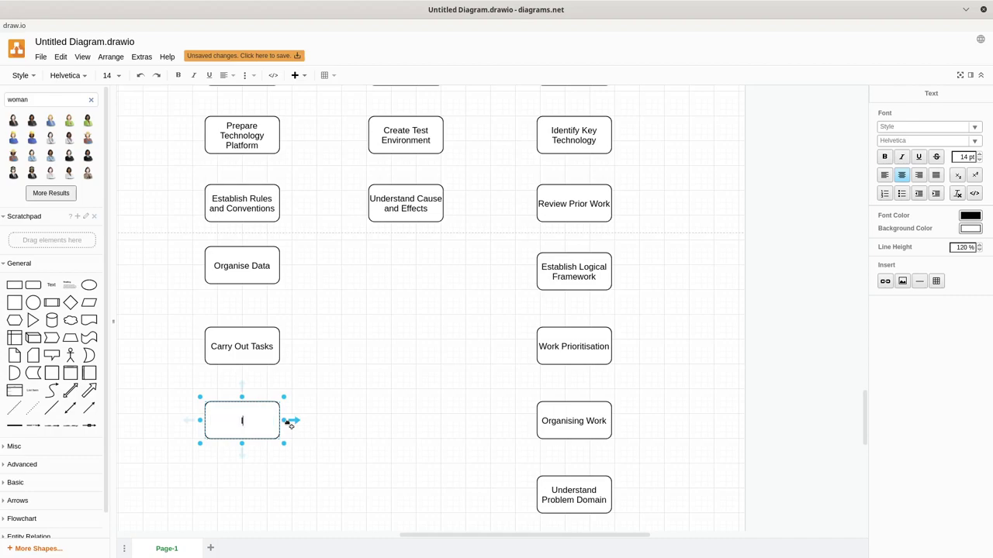
{"action": "type", "text": "dentify Reference Work"}
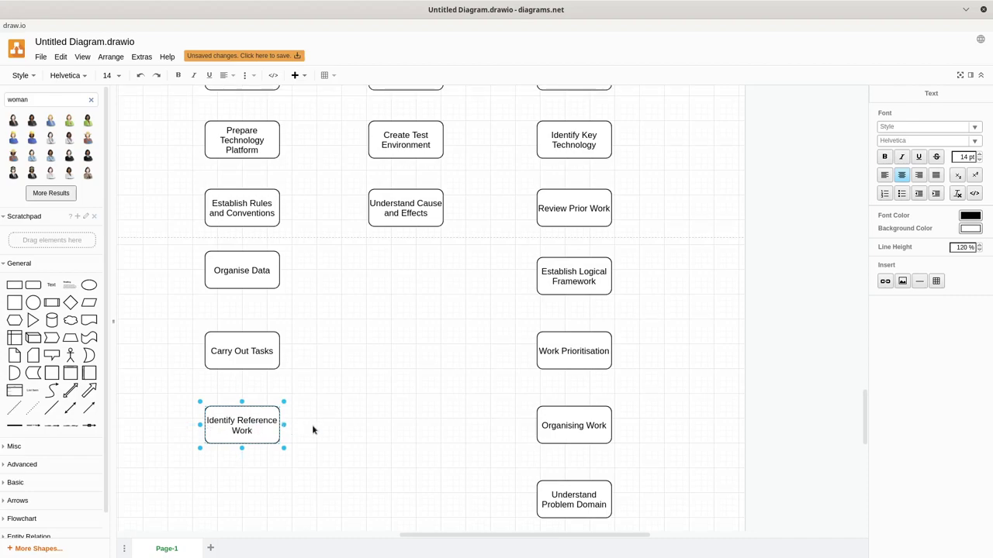
{"action": "left_click", "coordinate": [305, 425]}
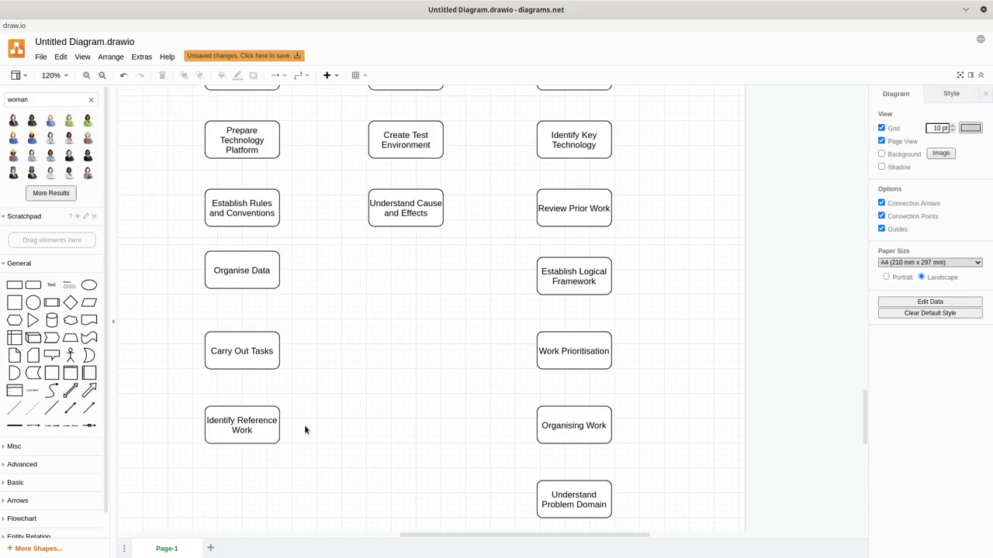
- Copy the "Identify Reference Work" box below itself, level with "Understand Problem Domain", and relabel the upper box "Identify Reference Works"
{"action": "left_click", "coordinate": [261, 423]}
{"action": "left_click_drag", "start_coordinate": [262, 422], "coordinate": [259, 497]}
{"action": "left_click", "coordinate": [261, 428]}
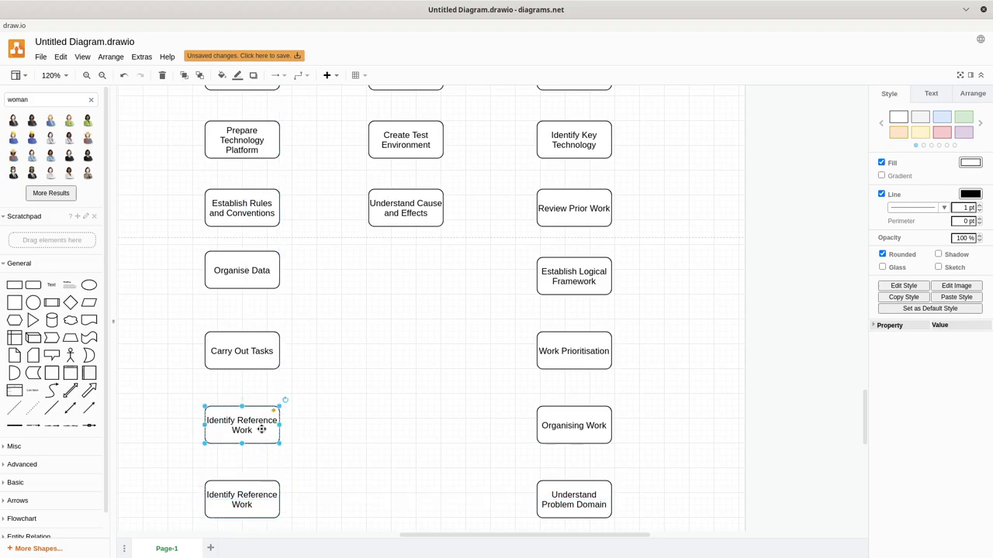
{"action": "double_click", "coordinate": [262, 428]}
{"action": "left_click", "coordinate": [252, 433]}
{"action": "type", "text": "S"}
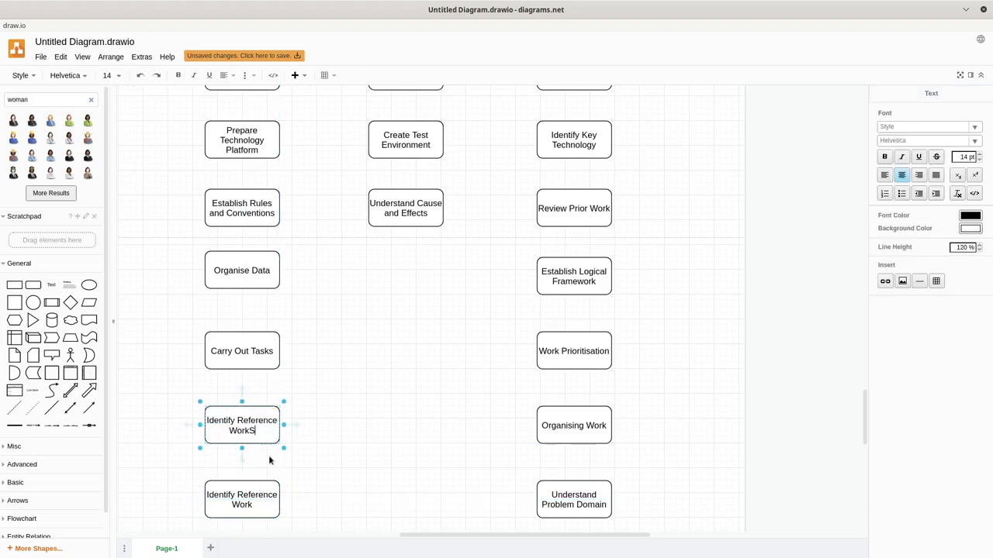
{"action": "key", "text": "BackSpace"}
{"action": "type", "text": "s"}
- Open the label of the lower "Identify Reference Work" box for editing
{"action": "left_click", "coordinate": [256, 505]}
{"action": "double_click", "coordinate": [256, 506]}
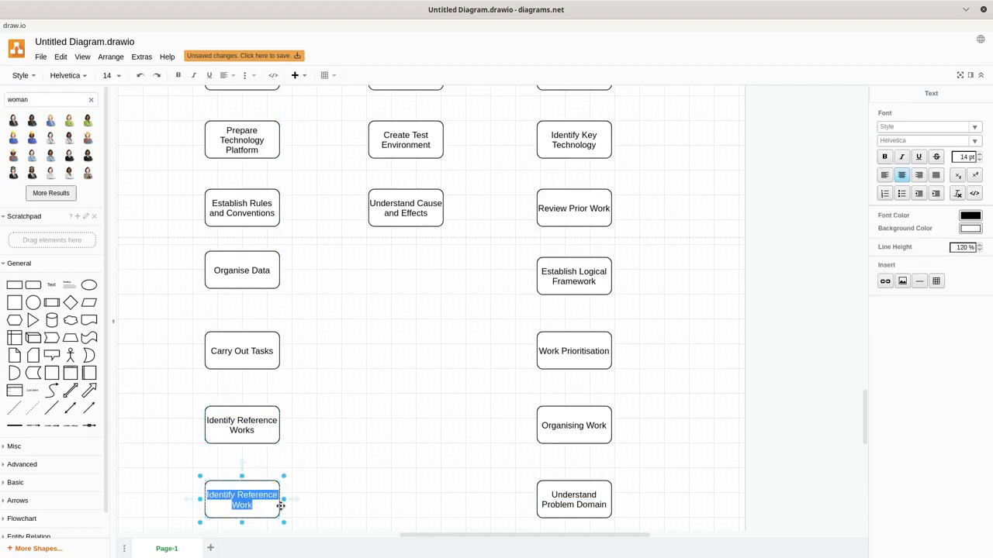
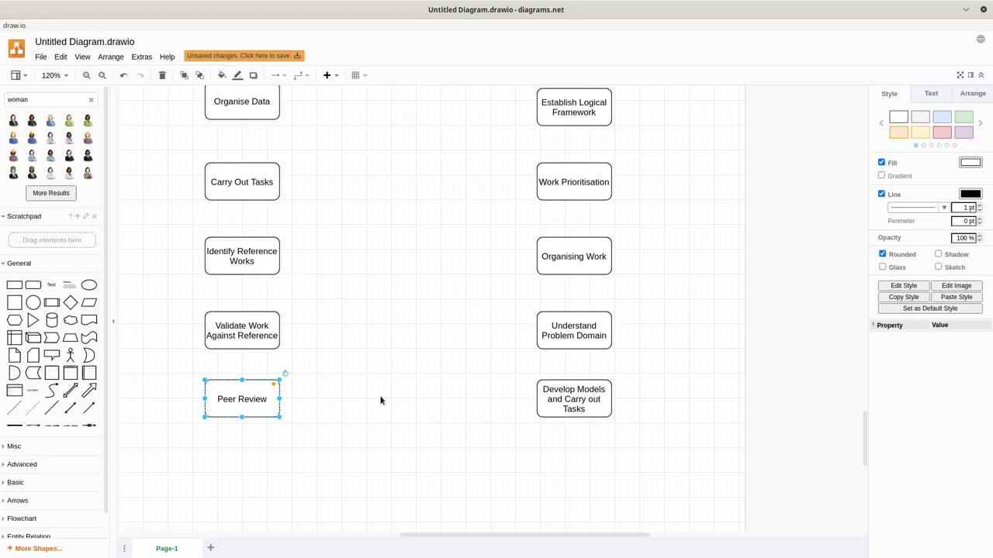
- Copy the "Peer Review" box directly below itself and label the copy "Notify Collaborators on Task Progress"
{"action": "left_click", "coordinate": [380, 400]}
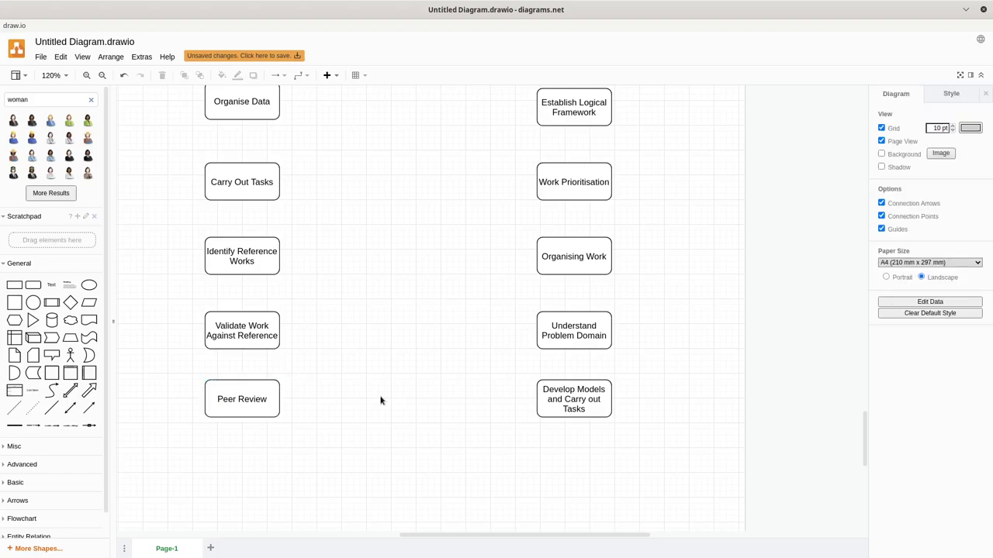
{"action": "left_click", "coordinate": [251, 398]}
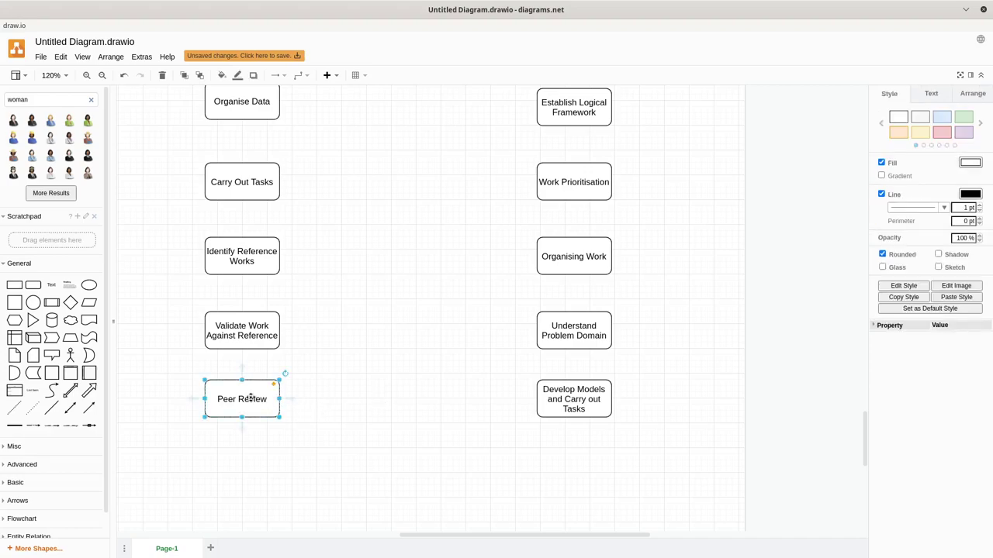
{"action": "left_click_drag", "start_coordinate": [254, 398], "coordinate": [248, 463]}
{"action": "double_click", "coordinate": [248, 464]}
{"action": "type", "text": "N"}
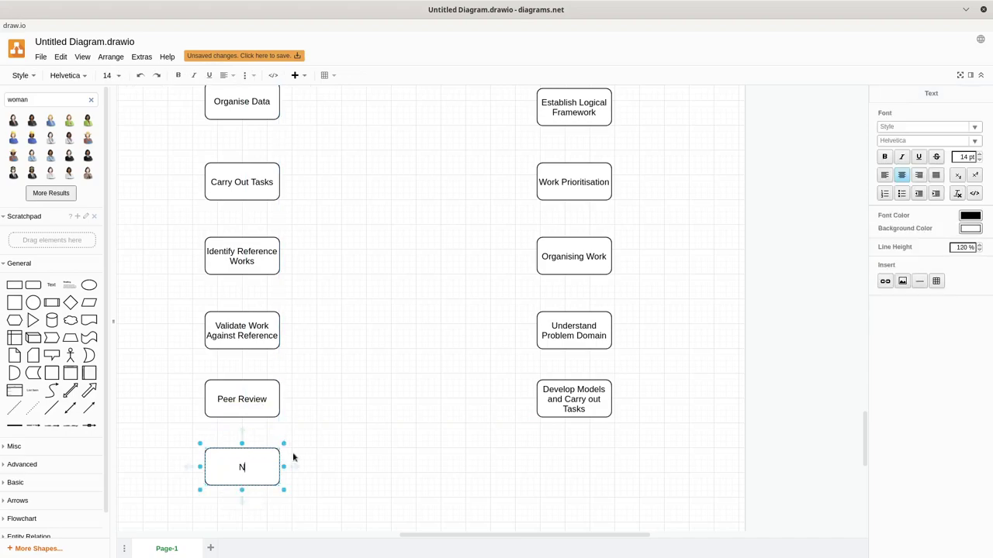
{"action": "type", "text": "otify Collaborators o"}
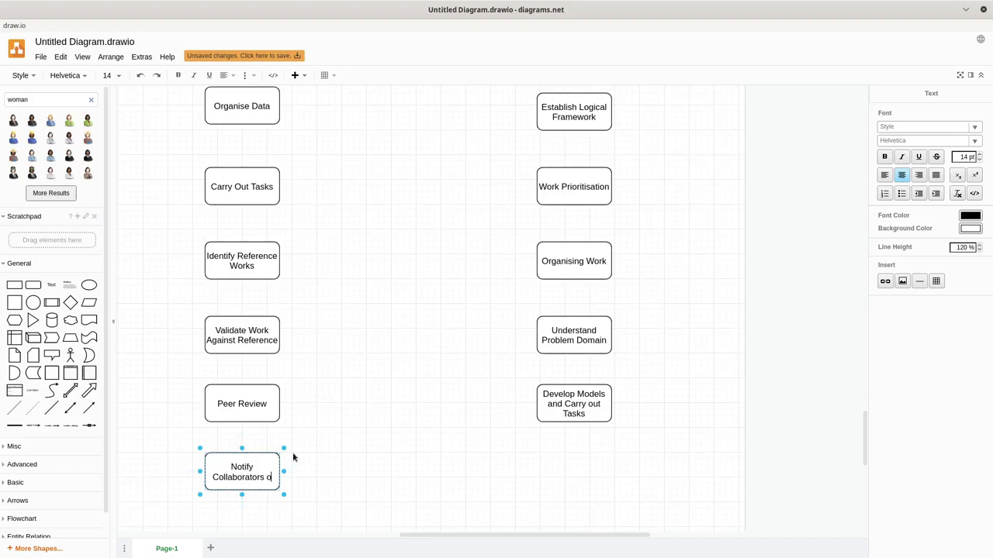
{"action": "type", "text": "n Task "}
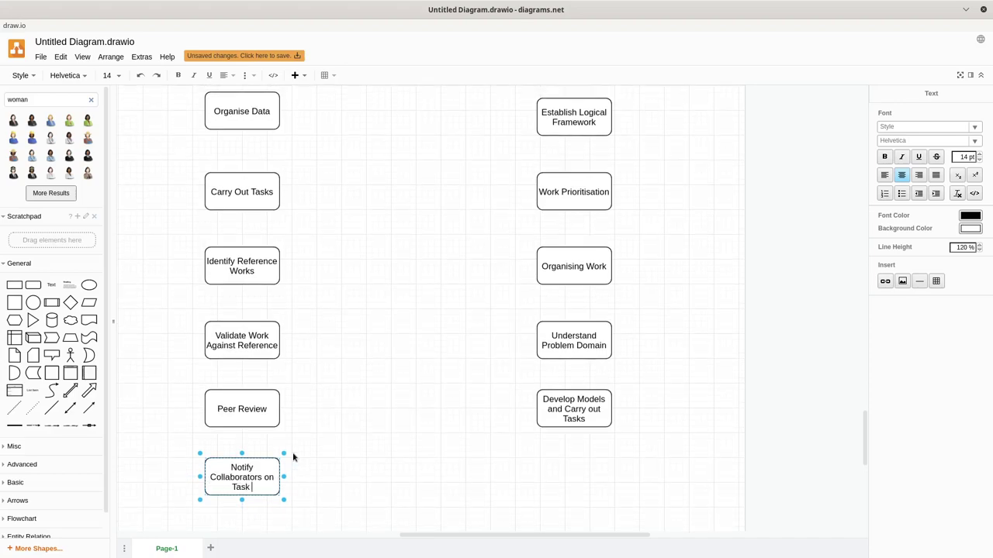
{"action": "type", "text": "Progress"}
{"action": "left_click", "coordinate": [323, 443]}
- Copy the "Notify Collaborators on Task Progress" box below itself and label the copy "Disseminate Finished Product to Coordinator"
{"action": "scroll", "coordinate": [363, 426], "scroll_direction": "down", "scroll_amount": 2}
{"action": "left_click", "coordinate": [239, 393]}
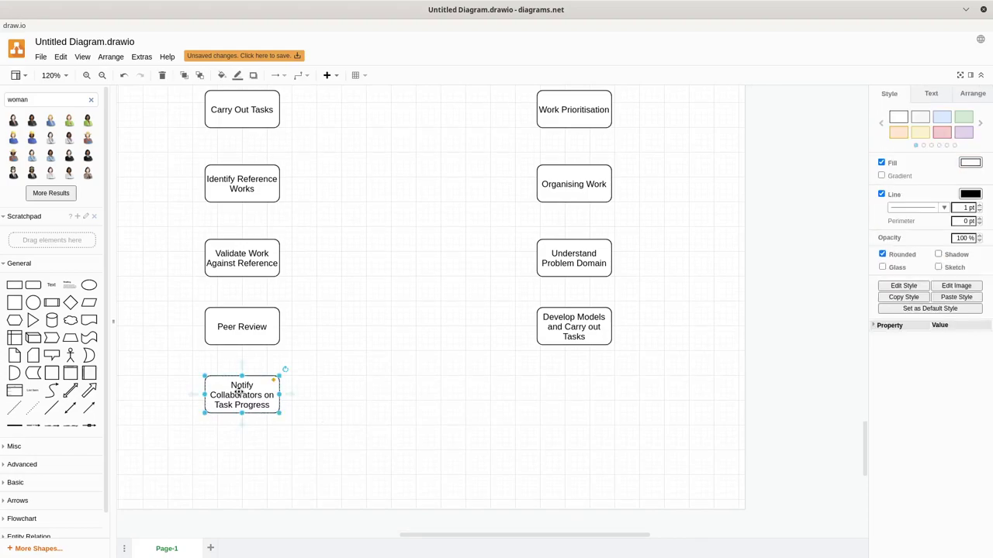
{"action": "left_click_drag", "start_coordinate": [239, 393], "coordinate": [244, 461]}
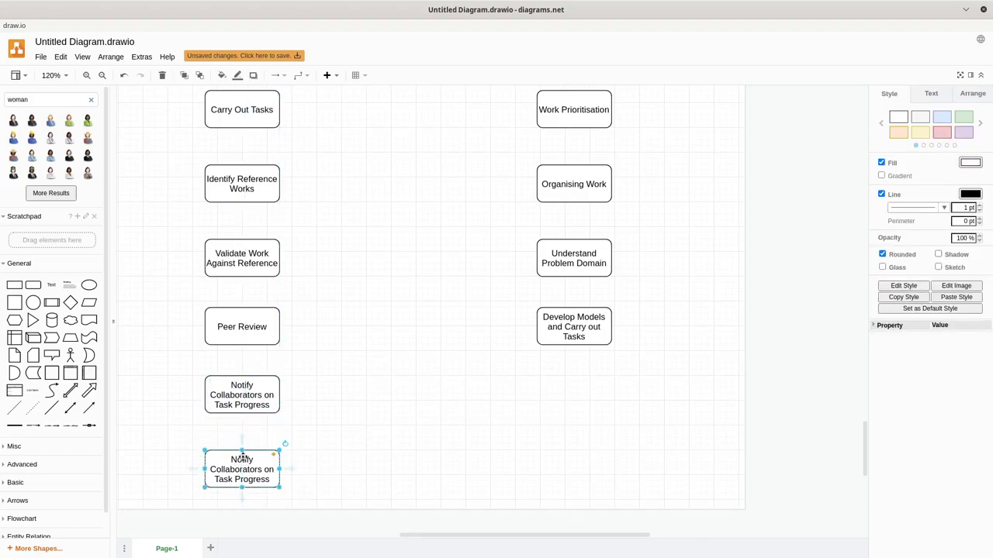
{"action": "double_click", "coordinate": [243, 462]}
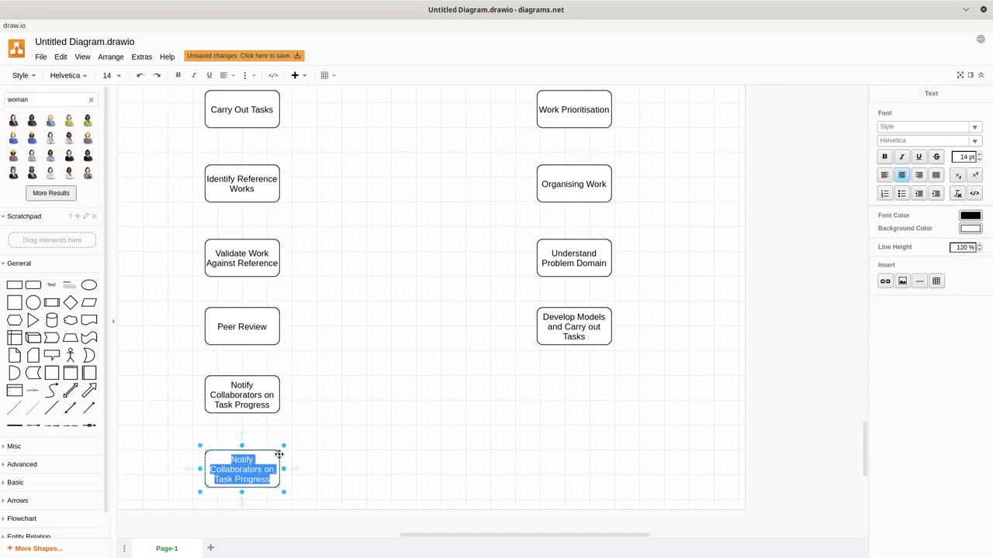
{"action": "type", "text": "Diss"}
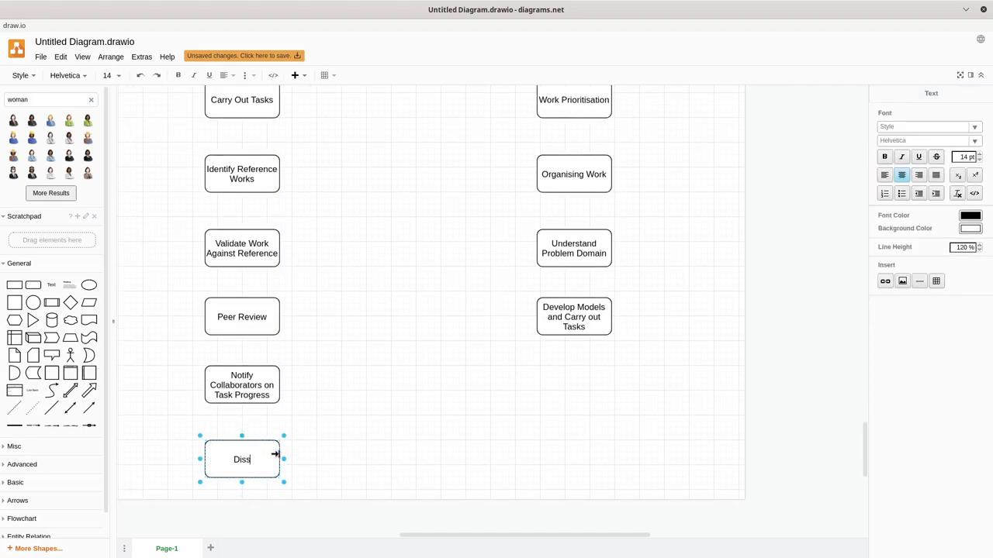
{"action": "type", "text": "eminate R"}
{"action": "key", "text": "BackSpace"}
{"action": "type", "text": "Finished "}
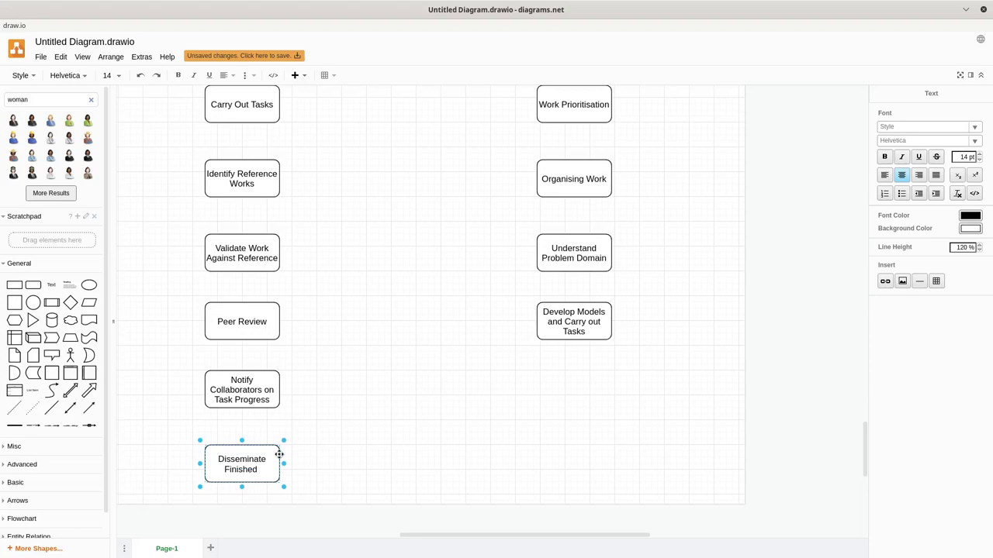
{"action": "type", "text": "Product to "}
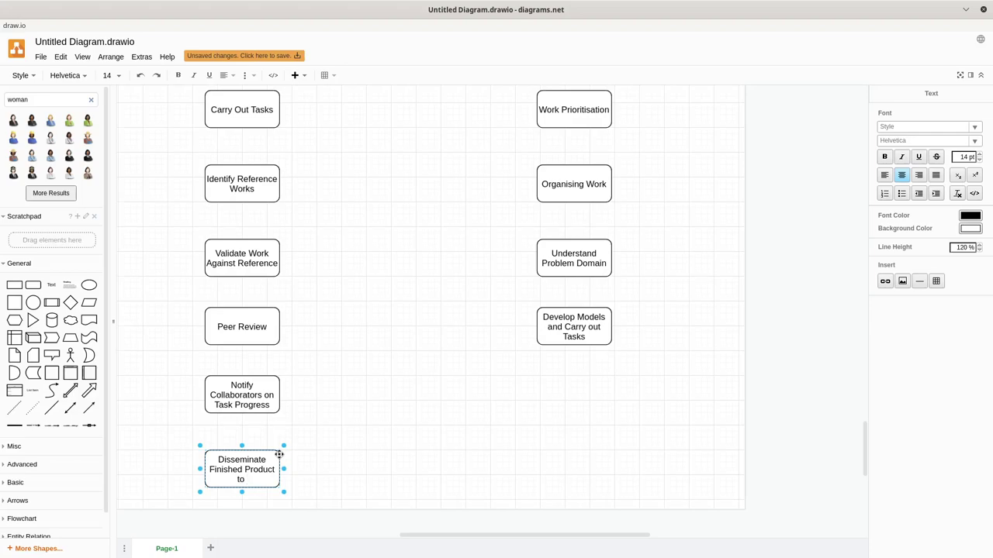
{"action": "type", "text": "Coordinator"}
{"action": "left_click", "coordinate": [326, 410]}
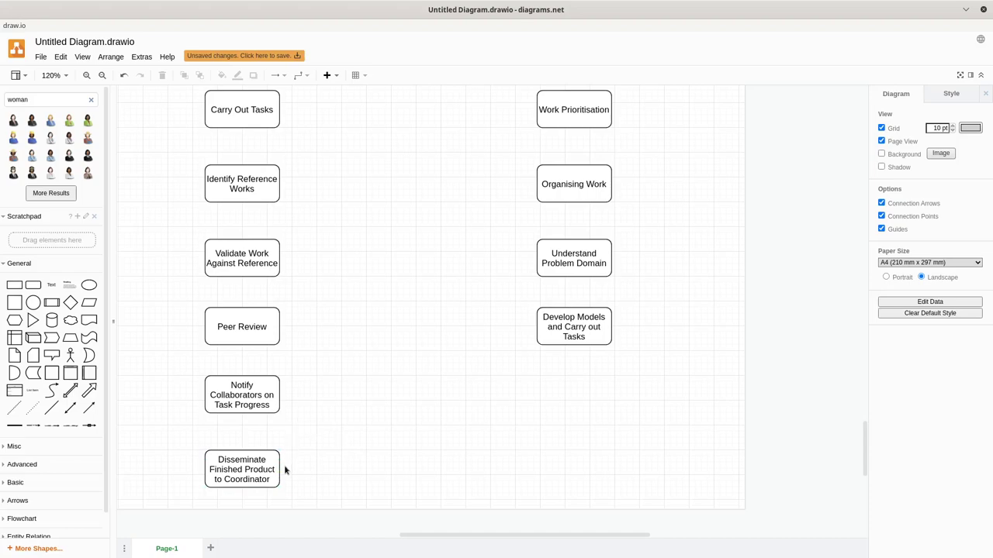
- Copy the "Disseminate Finished Product to Coordinator" box below itself, past the page break, and label the copy "Product Integration"
{"action": "left_click", "coordinate": [253, 467]}
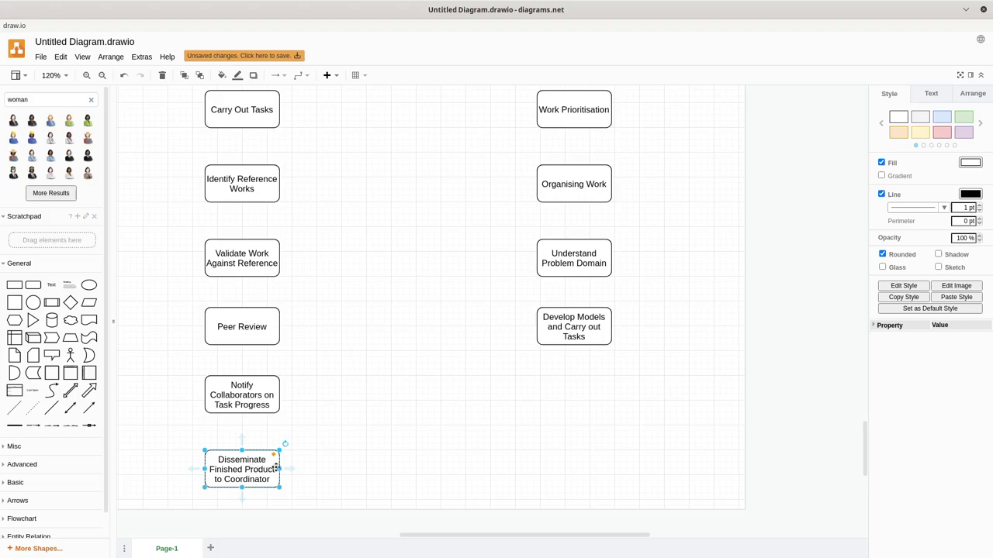
{"action": "key", "text": "Escape"}
{"action": "left_click_drag", "start_coordinate": [251, 471], "coordinate": [250, 531]}
{"action": "scroll", "coordinate": [357, 500], "scroll_direction": "down", "scroll_amount": 2}
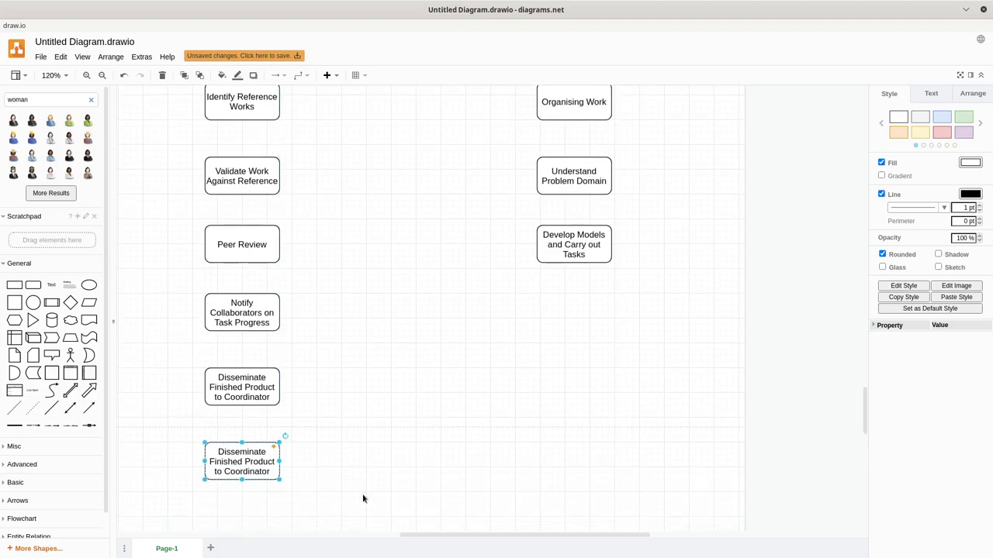
{"action": "double_click", "coordinate": [243, 461]}
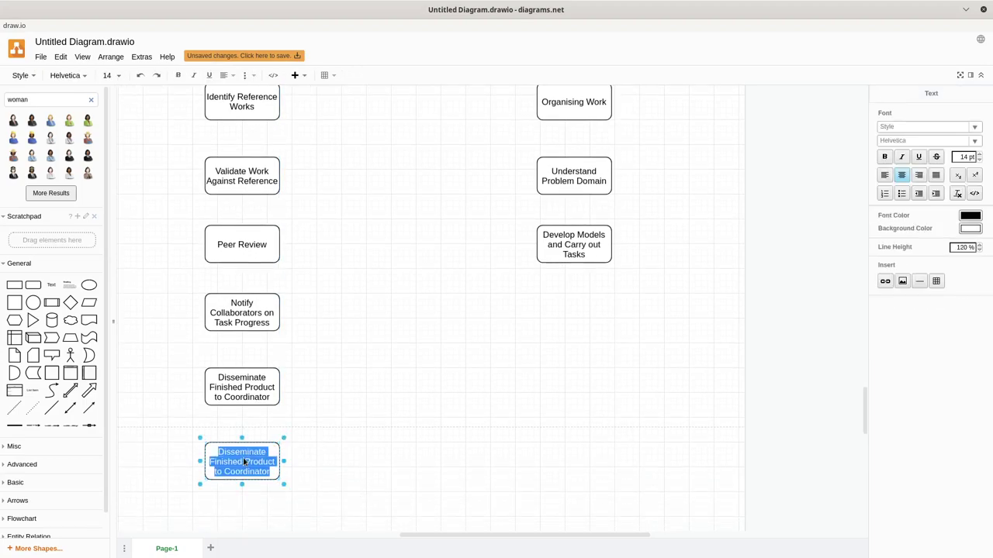
{"action": "type", "text": "Product Integration"}
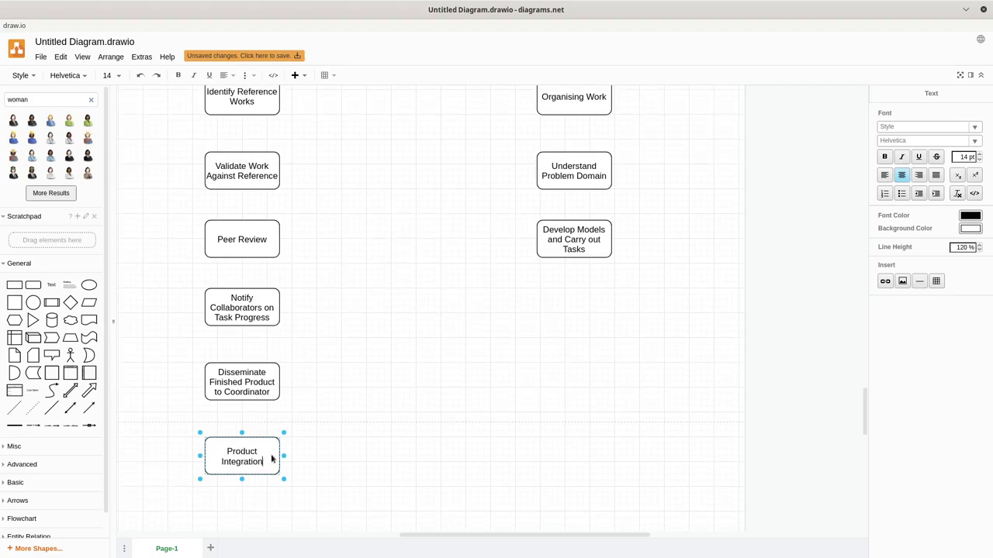
{"action": "left_click", "coordinate": [349, 453]}
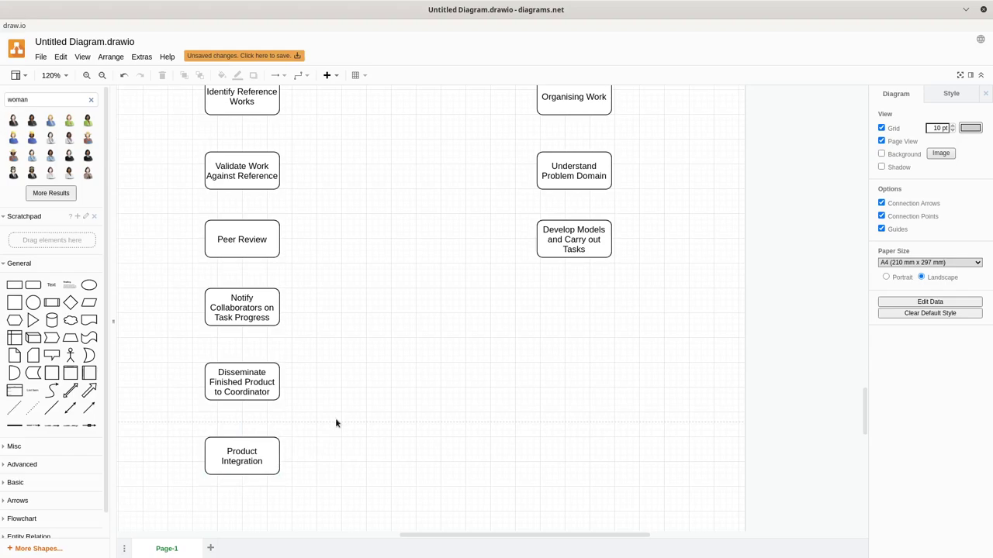
- Move the three team-member figures and their task boxes, down through the "Identify Reference Works" and "Organising Work" row, further below the OSM Cartography title
{"action": "scroll", "coordinate": [369, 390], "scroll_direction": "up", "scroll_amount": 5}
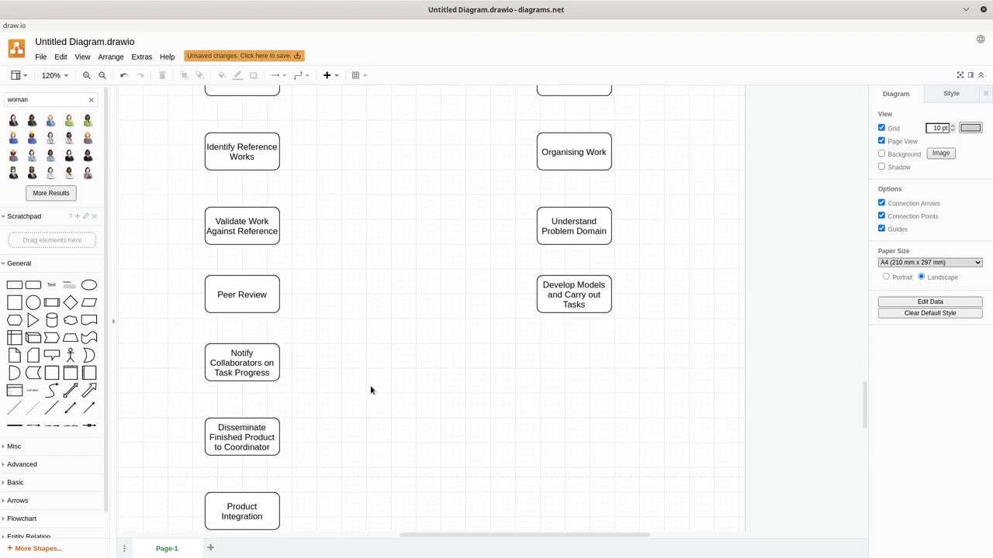
{"action": "scroll", "coordinate": [370, 390], "scroll_direction": "up", "scroll_amount": 4}
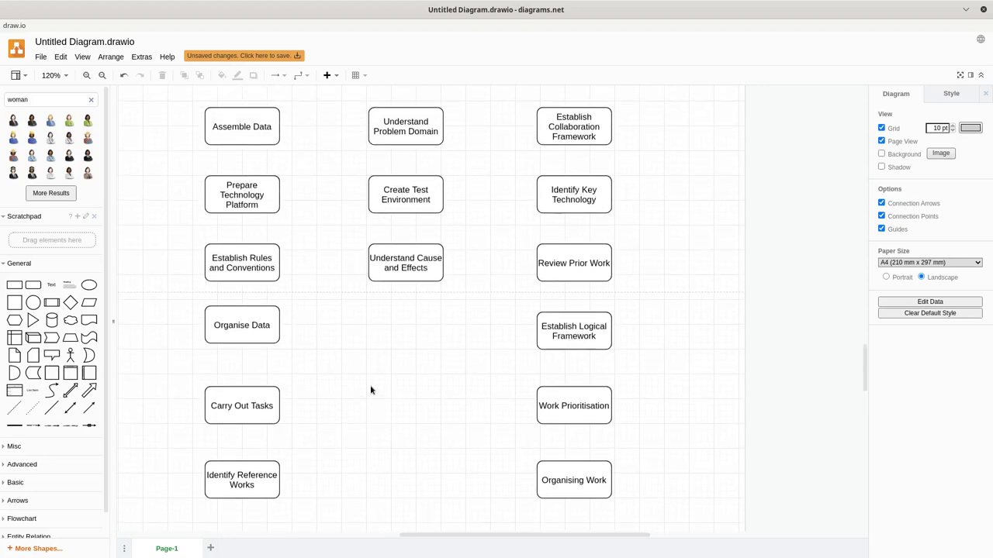
{"action": "scroll", "coordinate": [391, 352], "scroll_direction": "up", "scroll_amount": 2}
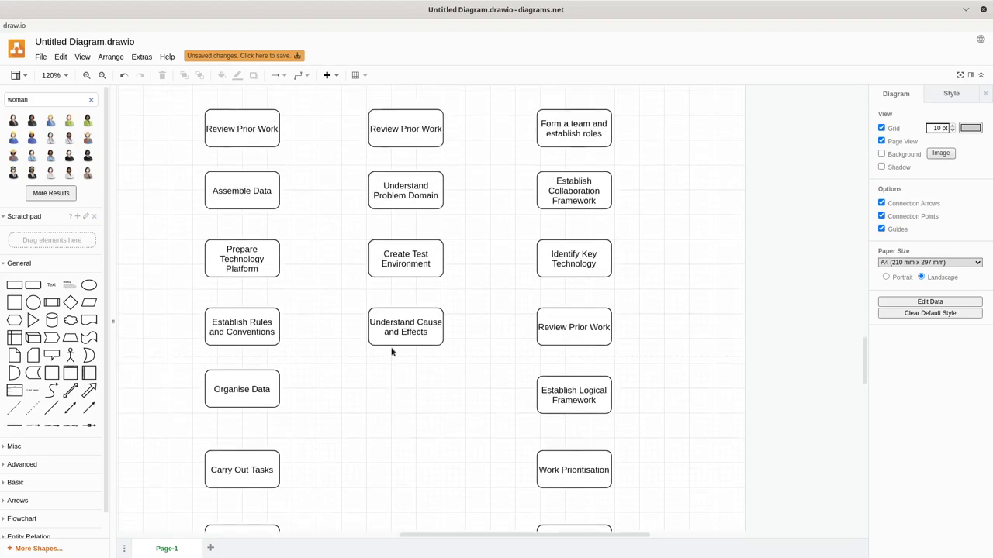
{"action": "scroll", "coordinate": [391, 352], "scroll_direction": "up", "scroll_amount": 4}
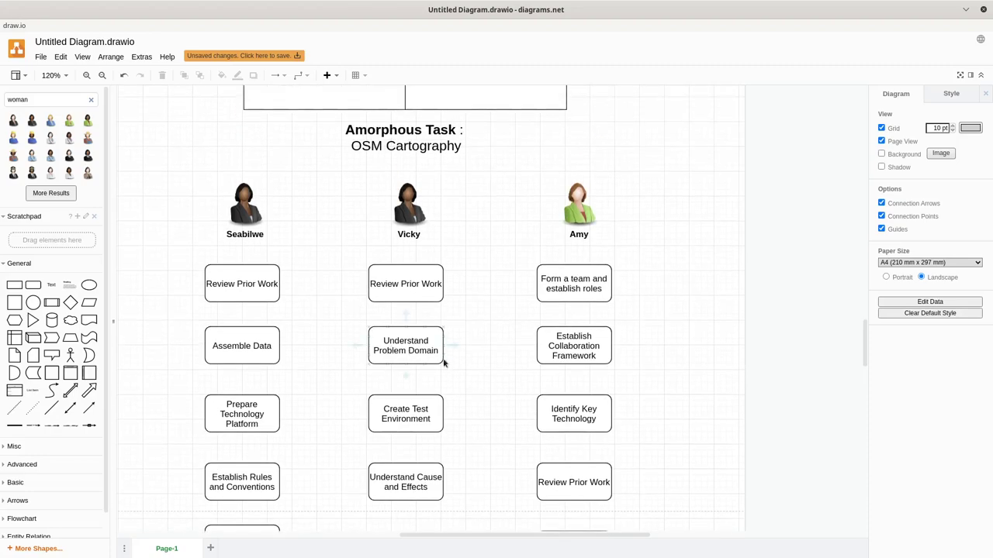
{"action": "left_click_drag", "start_coordinate": [179, 165], "coordinate": [643, 510]}
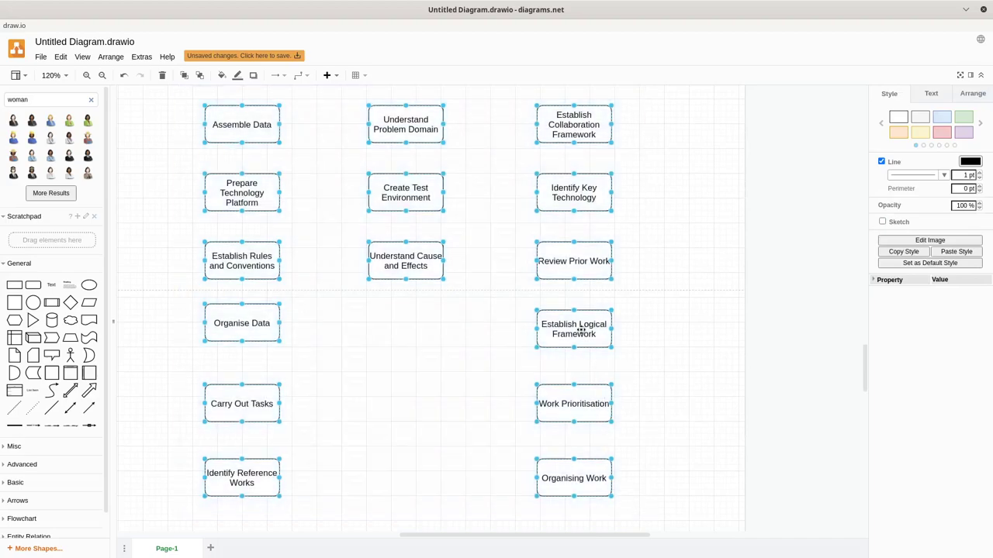
{"action": "left_click_drag", "start_coordinate": [580, 261], "coordinate": [581, 350]}
{"action": "scroll", "coordinate": [659, 287], "scroll_direction": "up", "scroll_amount": 3}
{"action": "scroll", "coordinate": [660, 288], "scroll_direction": "down", "scroll_amount": 2}
{"action": "scroll", "coordinate": [660, 287], "scroll_direction": "down", "scroll_amount": 5}
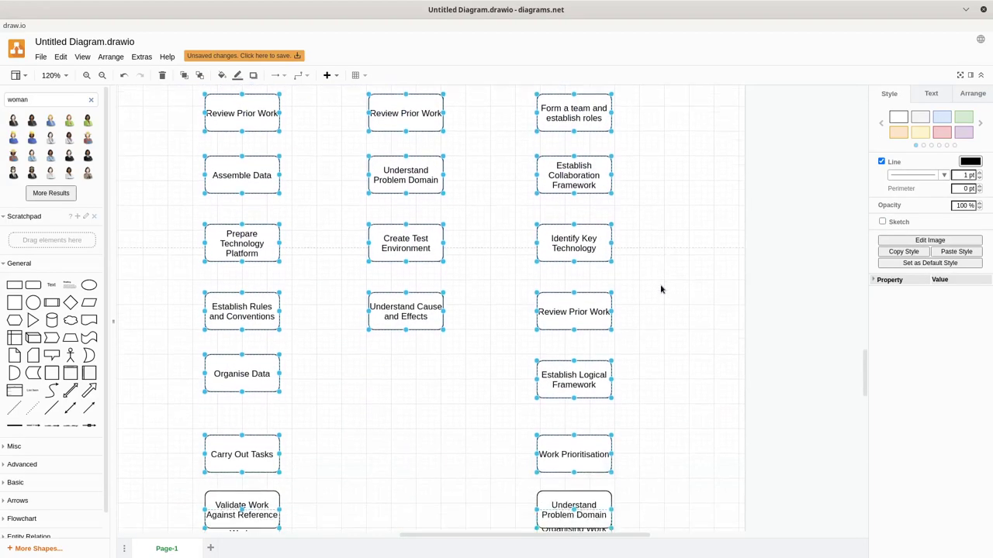
{"action": "left_click", "coordinate": [401, 437]}
{"action": "scroll", "coordinate": [401, 436], "scroll_direction": "down", "scroll_amount": 4}
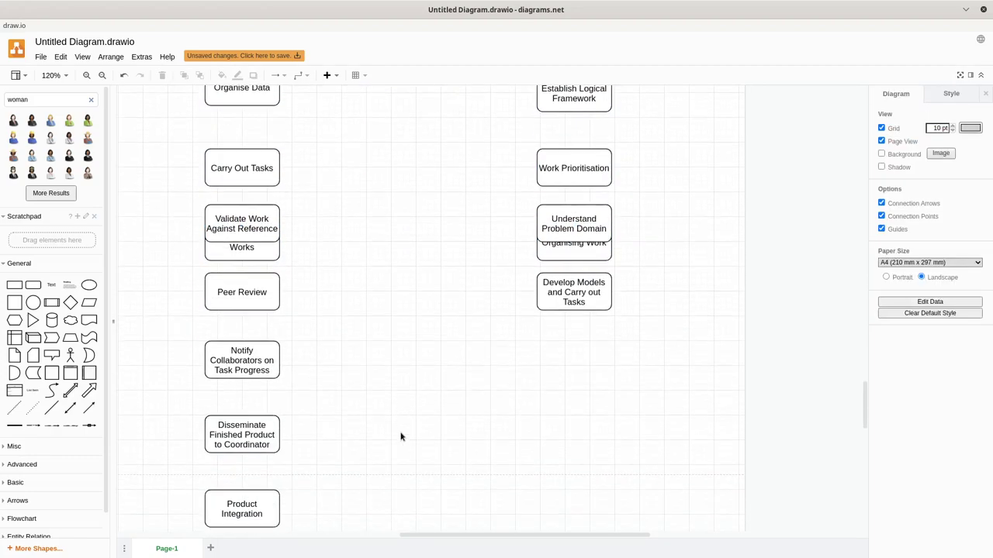
- Copy the "Product Integration" box into the middle column beside it and label the copy "Submit to Version Control"
{"action": "left_click", "coordinate": [237, 397]}
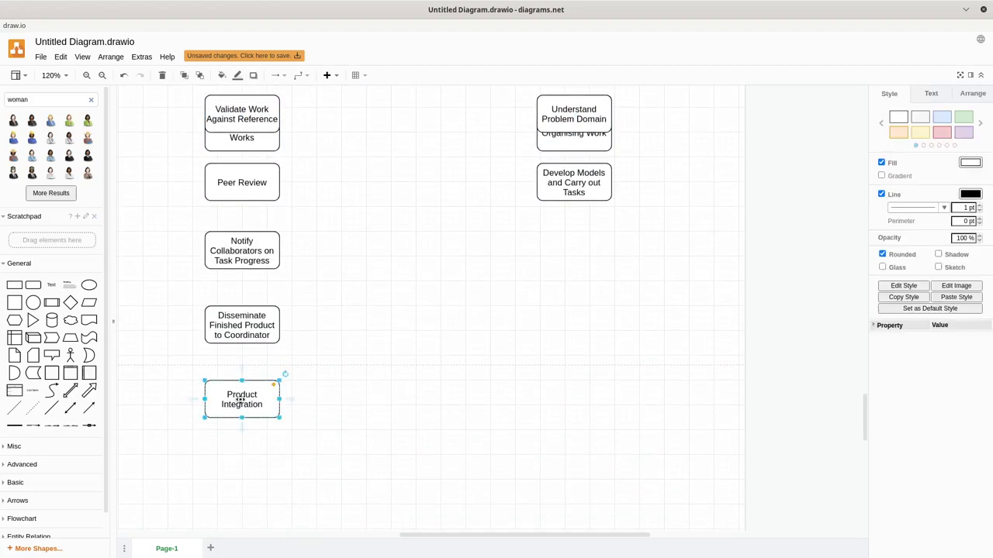
{"action": "left_click_drag", "start_coordinate": [238, 397], "coordinate": [409, 398]}
{"action": "scroll", "coordinate": [446, 353], "scroll_direction": "up", "scroll_amount": 4}
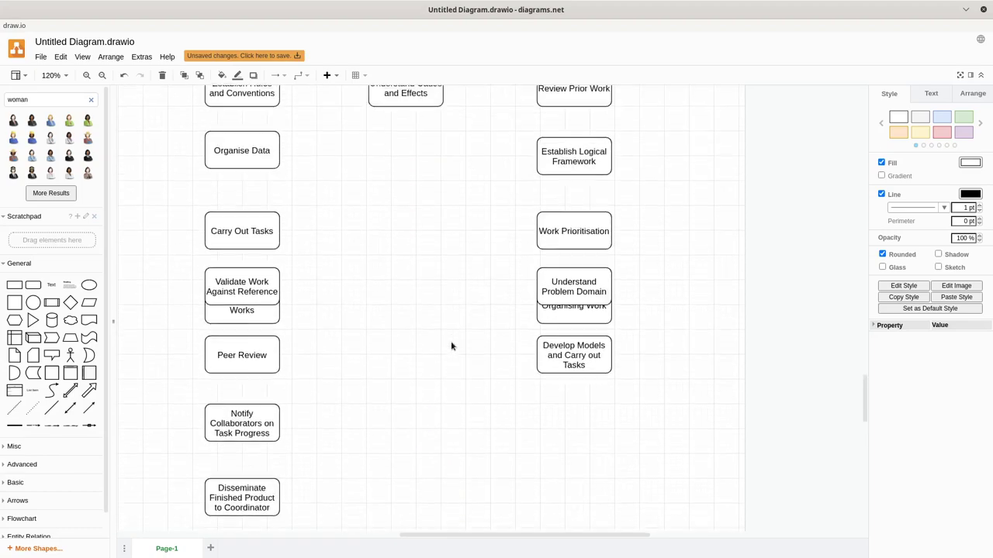
{"action": "scroll", "coordinate": [452, 346], "scroll_direction": "down", "scroll_amount": 5}
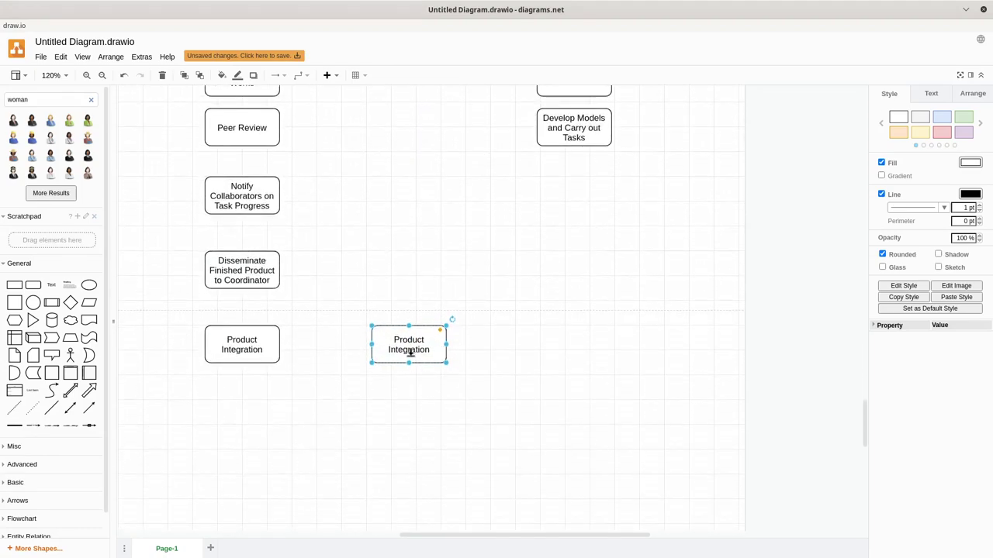
{"action": "double_click", "coordinate": [412, 353]}
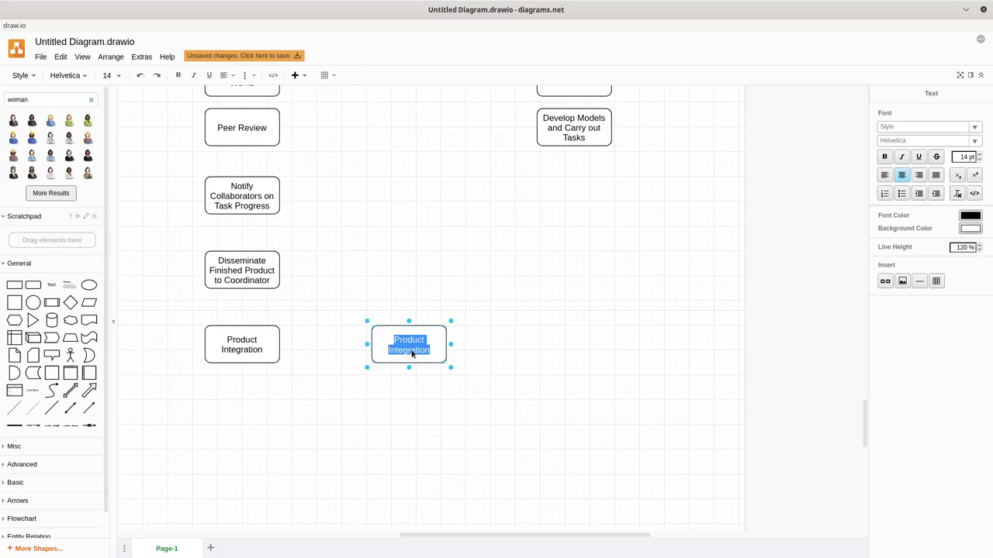
{"action": "key", "text": "BackSpace"}
{"action": "type", "text": "Submit"}
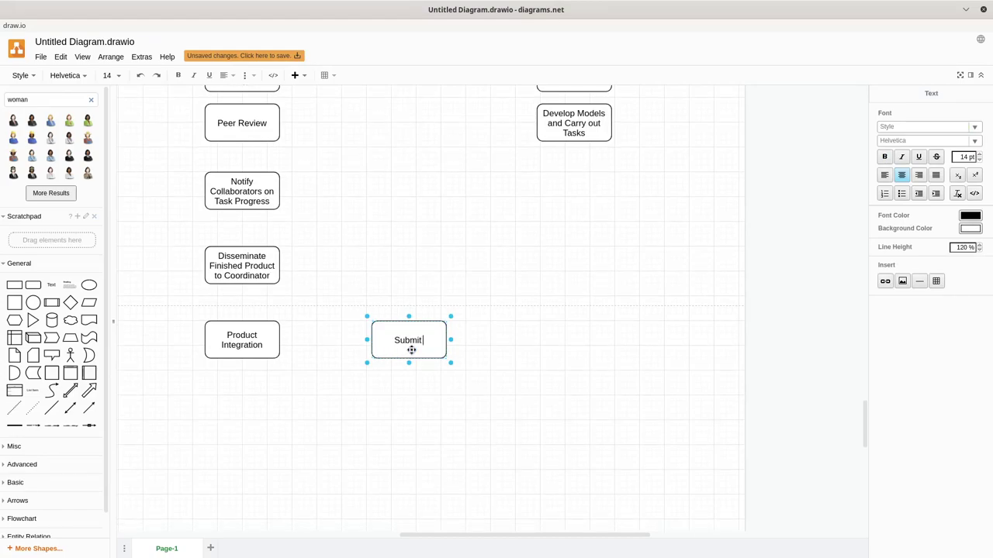
{"action": "type", "text": " to Version Control"}
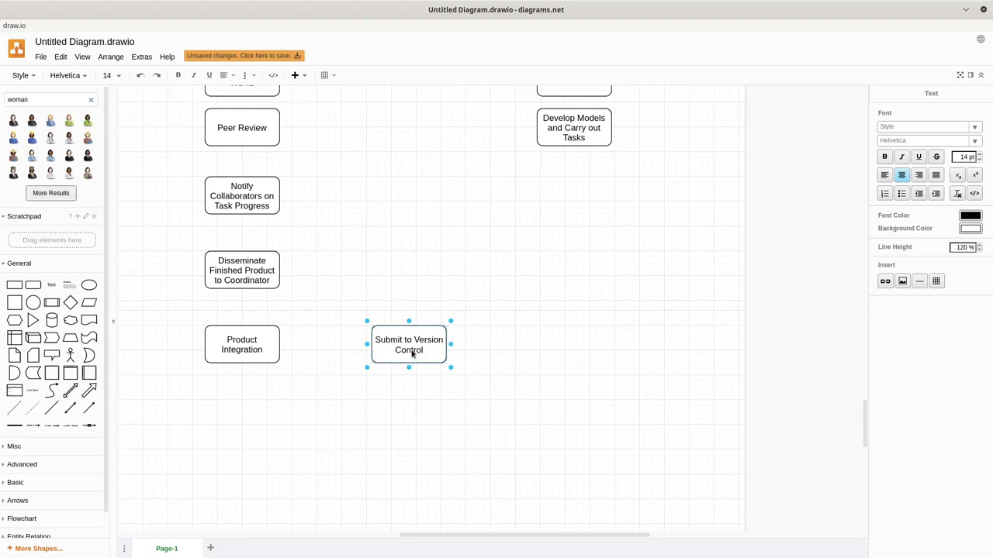
{"action": "left_click", "coordinate": [400, 417]}
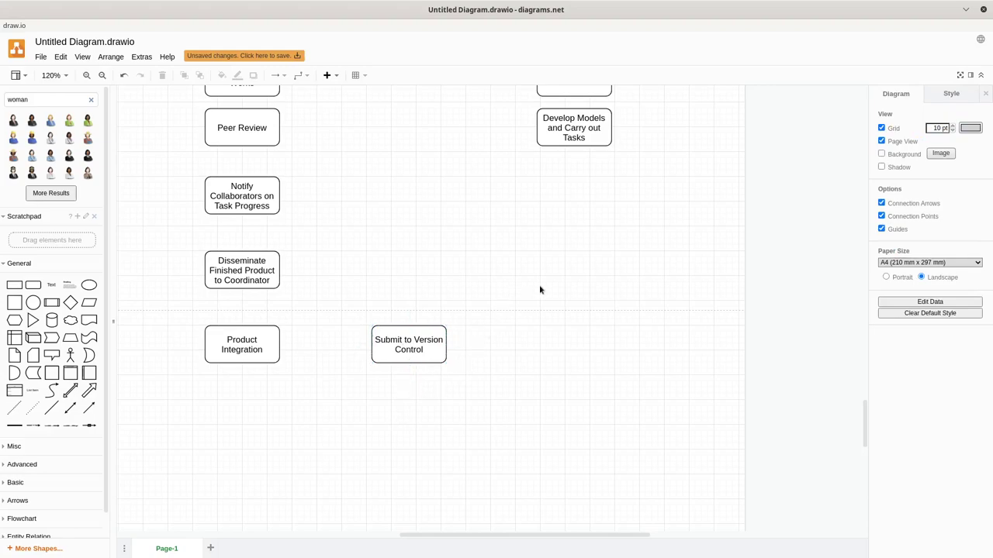
- Copy the "Submit to Version Control" box below itself, widen the copy across all three columns and label it "Shippable Product"
{"action": "scroll", "coordinate": [667, 174], "scroll_direction": "up", "scroll_amount": 10}
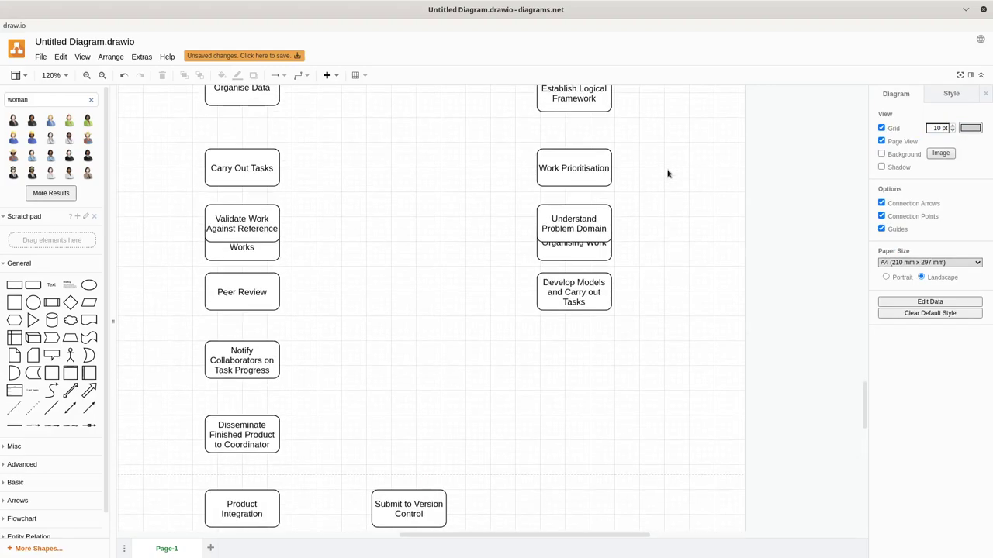
{"action": "scroll", "coordinate": [667, 173], "scroll_direction": "up", "scroll_amount": 3}
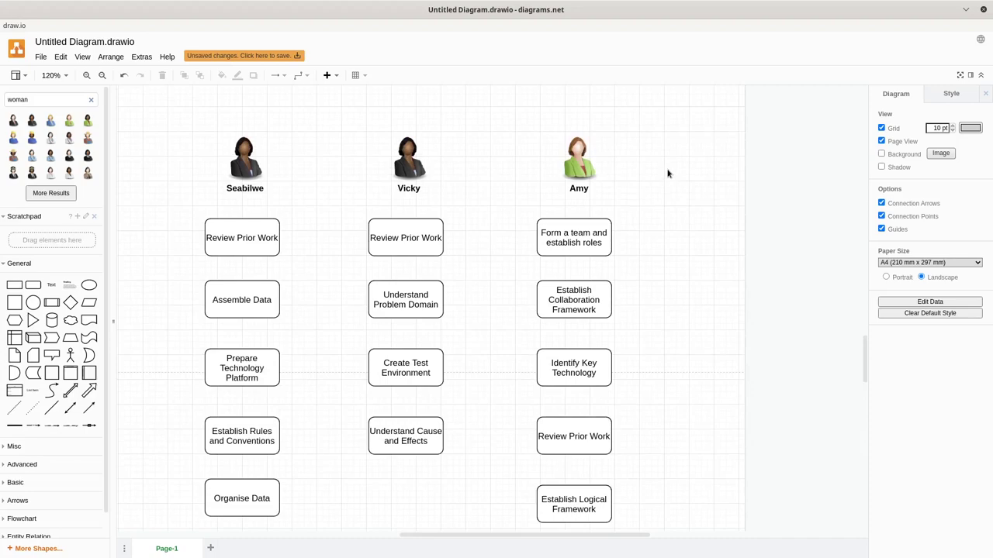
{"action": "scroll", "coordinate": [483, 304], "scroll_direction": "down", "scroll_amount": 9}
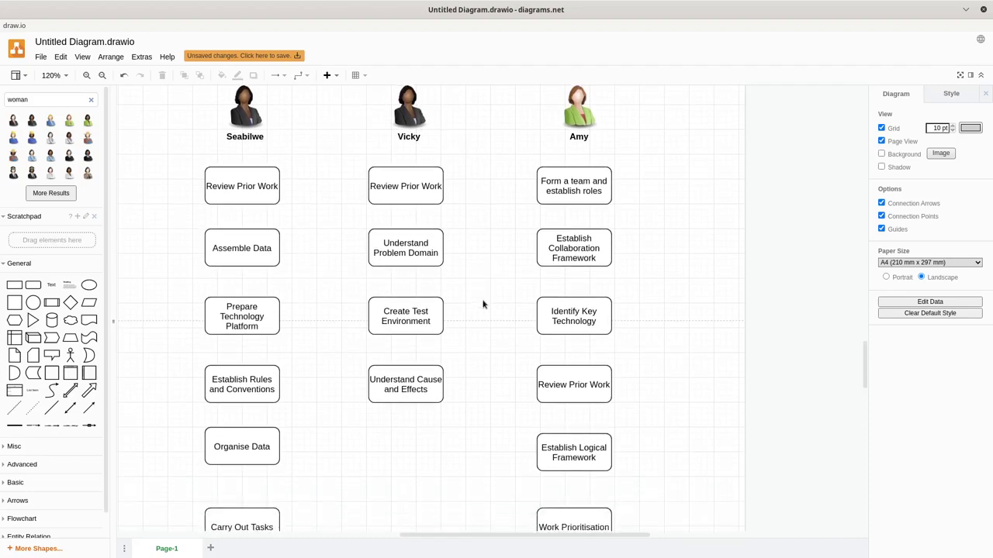
{"action": "scroll", "coordinate": [482, 304], "scroll_direction": "down", "scroll_amount": 8}
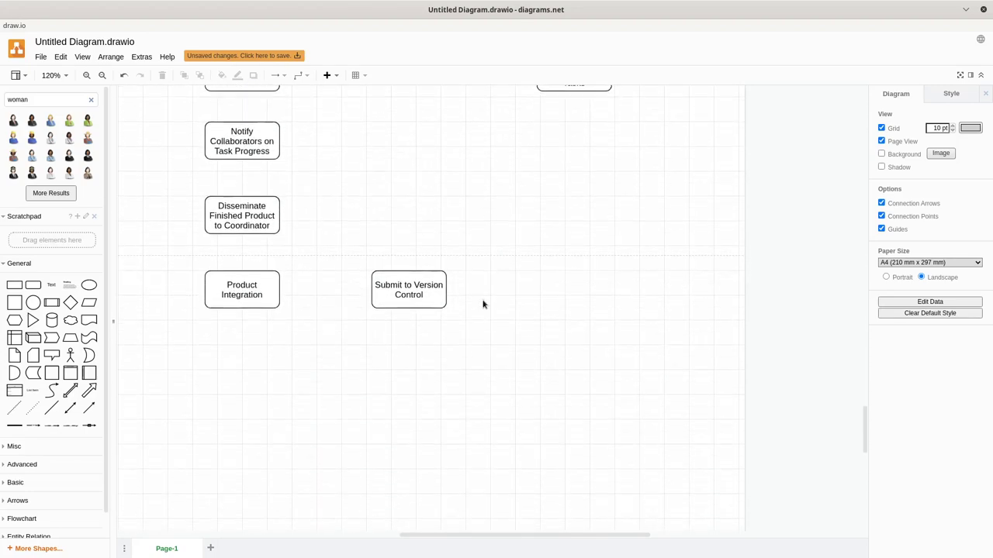
{"action": "left_click", "coordinate": [408, 287]}
{"action": "left_click_drag", "start_coordinate": [408, 287], "coordinate": [609, 386]}
{"action": "double_click", "coordinate": [422, 390]}
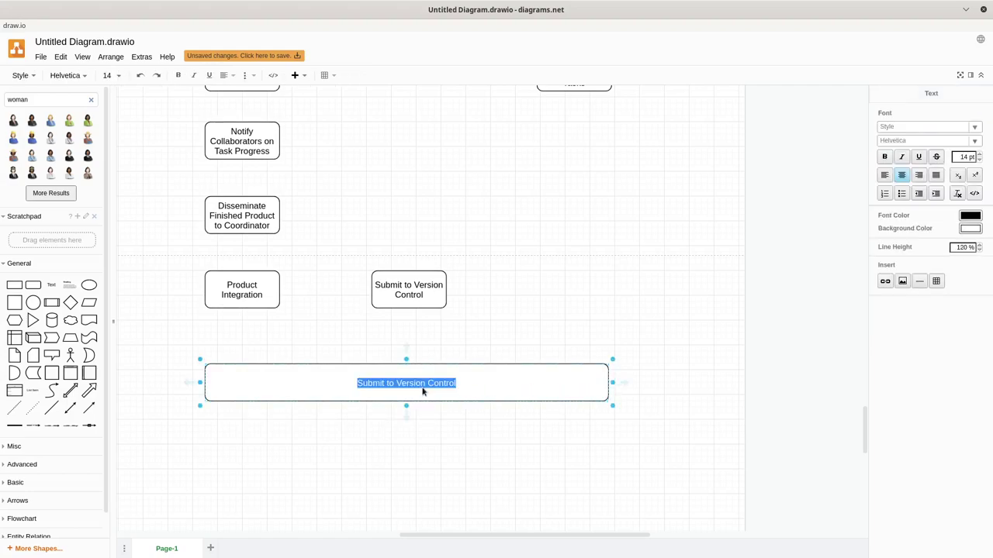
{"action": "type", "text": "Shippable "}
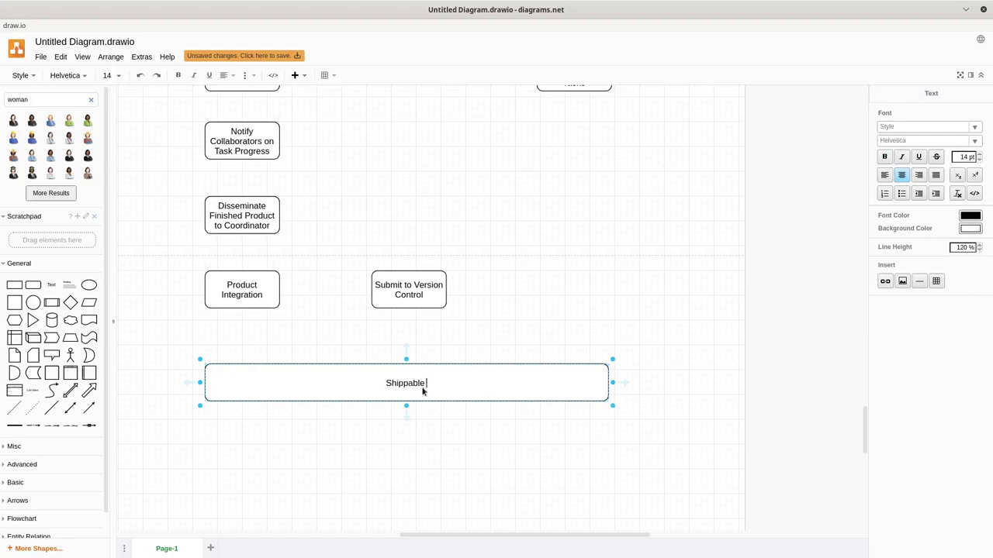
{"action": "type", "text": "Product"}
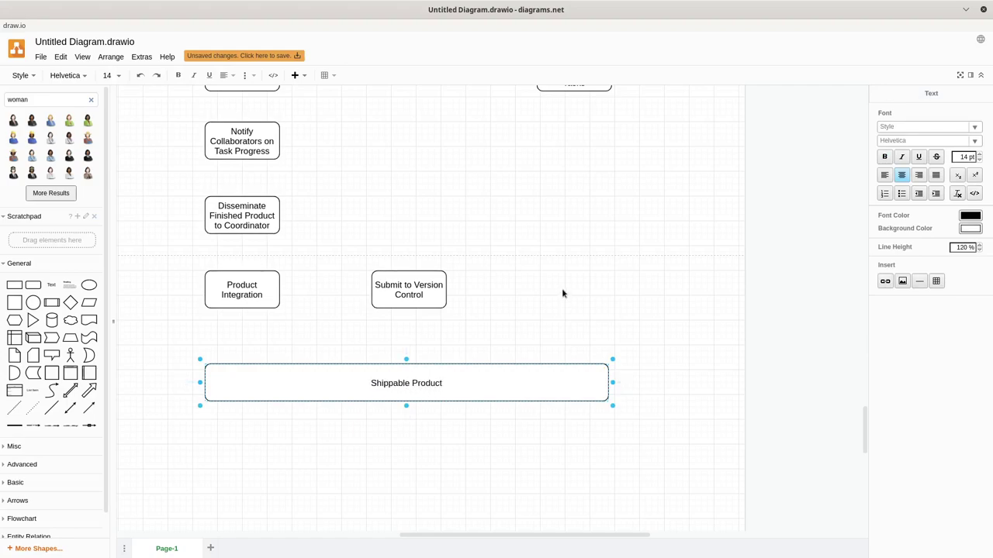
{"action": "left_click", "coordinate": [562, 293]}
- Move the "Develop Models and Carry out Tasks" box down and place the overlapped "Organising Work" box between it and "Understand Problem Domain"
{"action": "scroll", "coordinate": [402, 169], "scroll_direction": "up", "scroll_amount": 5}
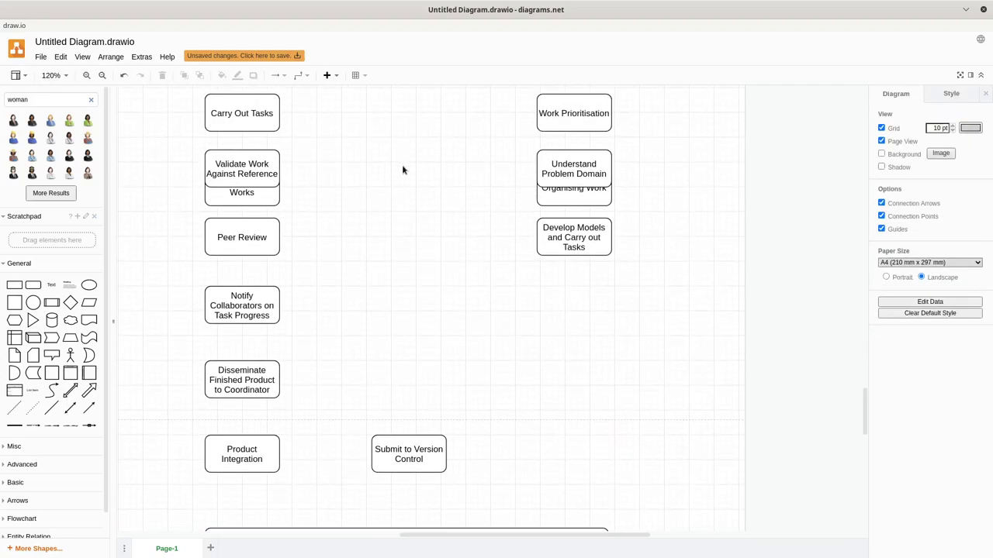
{"action": "scroll", "coordinate": [402, 170], "scroll_direction": "up", "scroll_amount": 2}
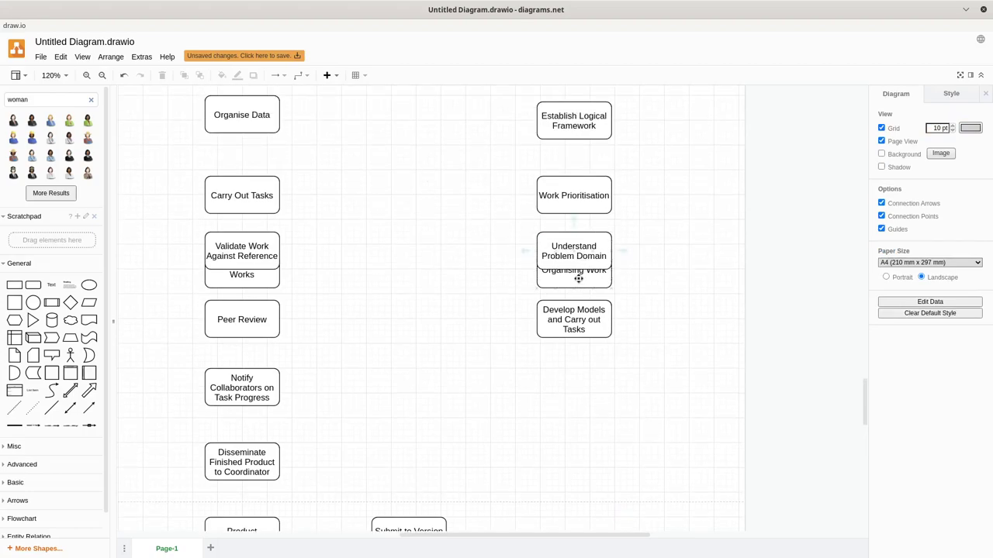
{"action": "left_click", "coordinate": [578, 303]}
{"action": "left_click_drag", "start_coordinate": [578, 324], "coordinate": [578, 373]}
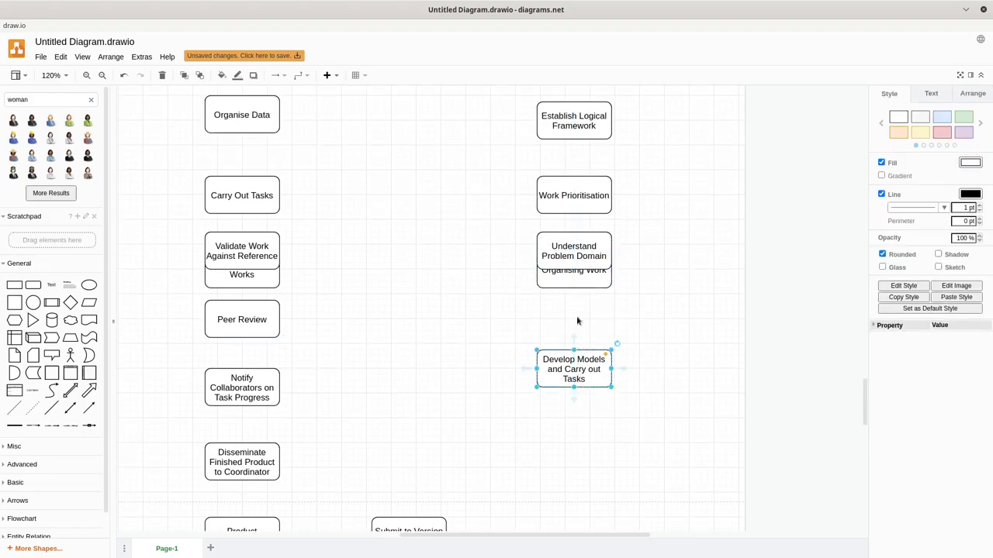
{"action": "left_click_drag", "start_coordinate": [580, 276], "coordinate": [580, 333]}
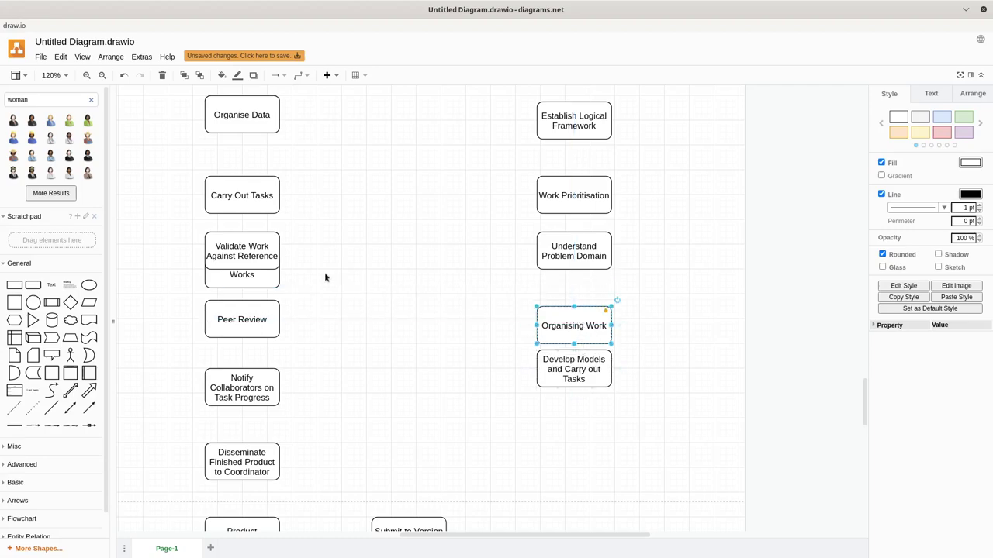
- Move the first column's boxes from "Identify Reference Works" to "Product Integration" slightly down, together with "Submit to Version Control" and "Develop Models and Carry out Tasks"
{"action": "scroll", "coordinate": [365, 296], "scroll_direction": "up", "scroll_amount": 2}
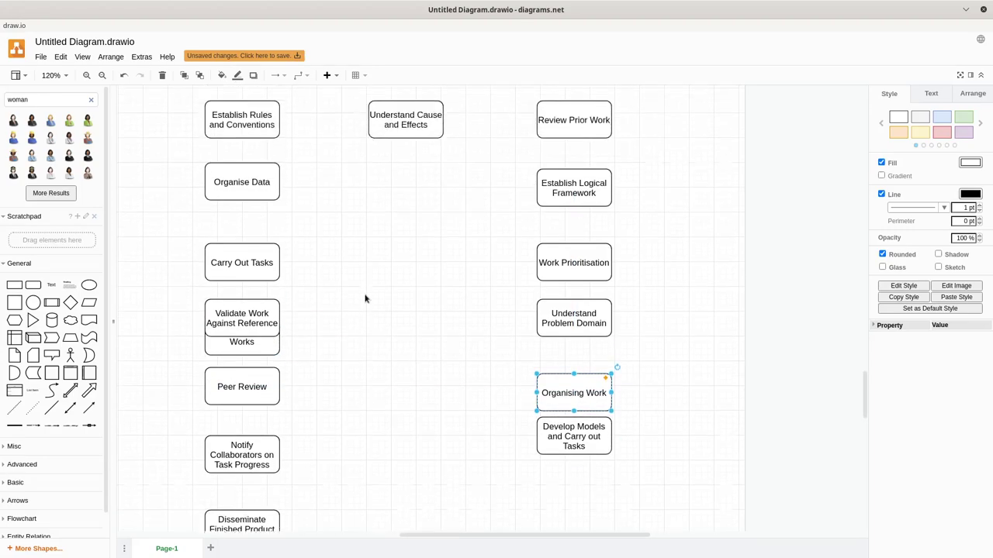
{"action": "scroll", "coordinate": [365, 297], "scroll_direction": "up", "scroll_amount": 3}
{"action": "scroll", "coordinate": [366, 295], "scroll_direction": "down", "scroll_amount": 5}
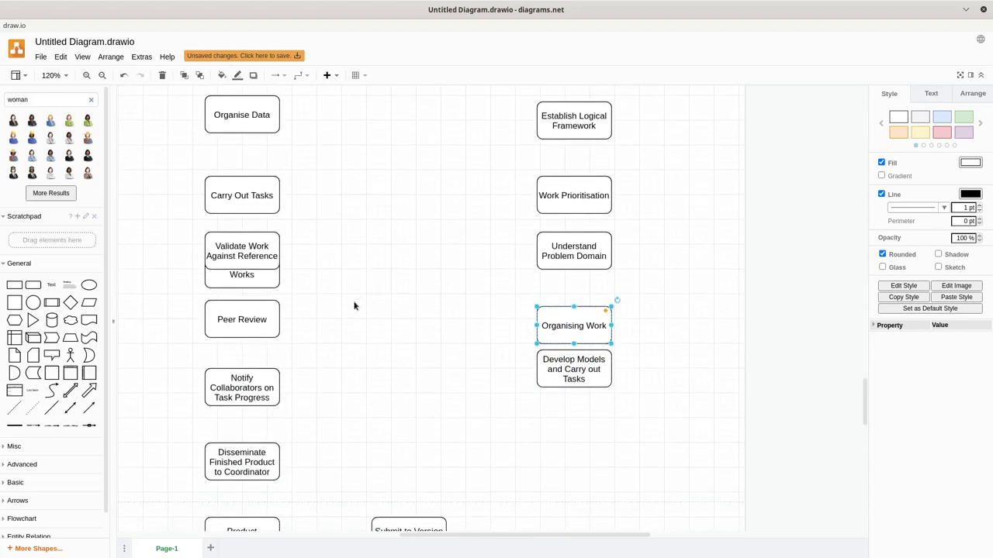
{"action": "scroll", "coordinate": [354, 306], "scroll_direction": "down", "scroll_amount": 2}
{"action": "left_click", "coordinate": [267, 225]}
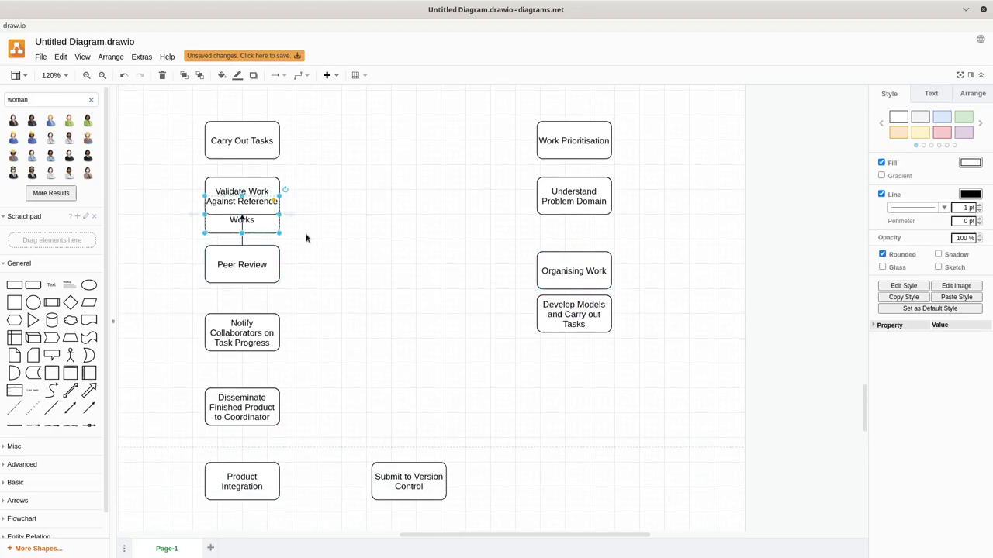
{"action": "left_click", "coordinate": [301, 236]}
{"action": "left_click", "coordinate": [263, 224]}
{"action": "left_click", "coordinate": [266, 259], "text": "shift"}
{"action": "left_click", "coordinate": [264, 332], "text": "shift"}
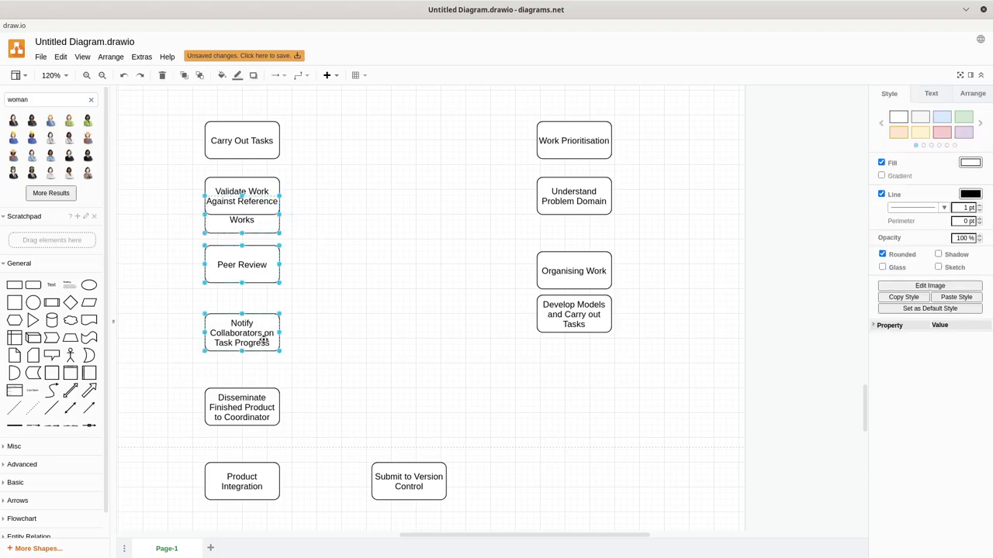
{"action": "left_click", "coordinate": [257, 407], "text": "shift"}
{"action": "left_click", "coordinate": [252, 481], "text": "shift"}
{"action": "left_click", "coordinate": [413, 477], "text": "shift"}
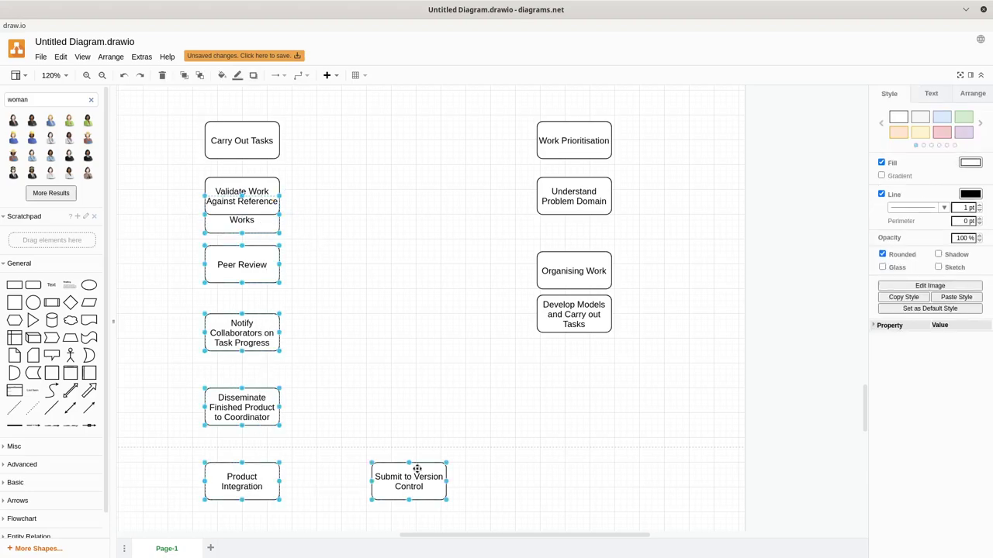
{"action": "left_click", "coordinate": [566, 310], "text": "shift"}
{"action": "left_click_drag", "start_coordinate": [566, 308], "coordinate": [567, 330]}
- Move the first column's boxes from "Identify Reference Works" to "Product Integration" and the "Shippable Product" box further down, leaving the other columns in place
{"action": "left_click", "coordinate": [574, 335], "text": "shift"}
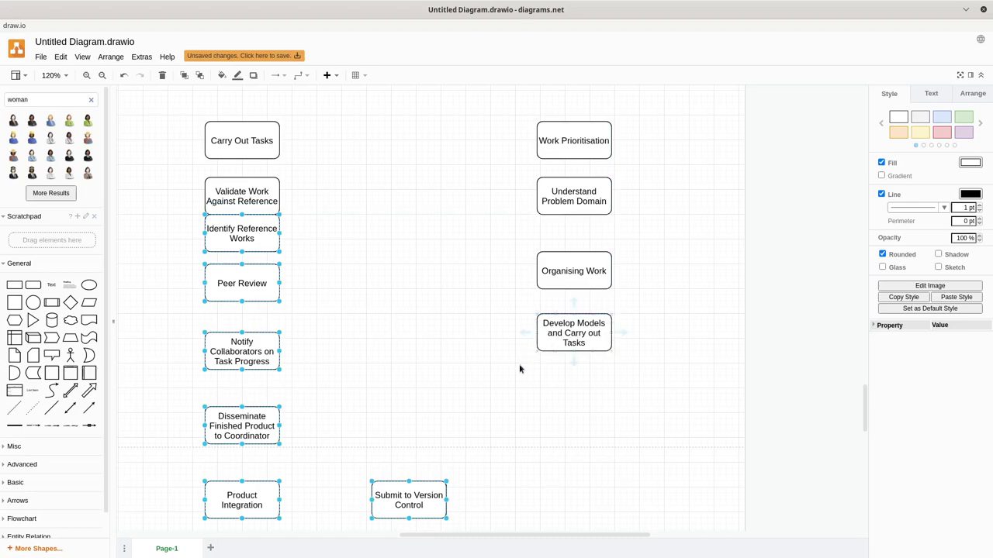
{"action": "left_click", "coordinate": [406, 494], "text": "shift"}
{"action": "scroll", "coordinate": [385, 338], "scroll_direction": "down", "scroll_amount": 3}
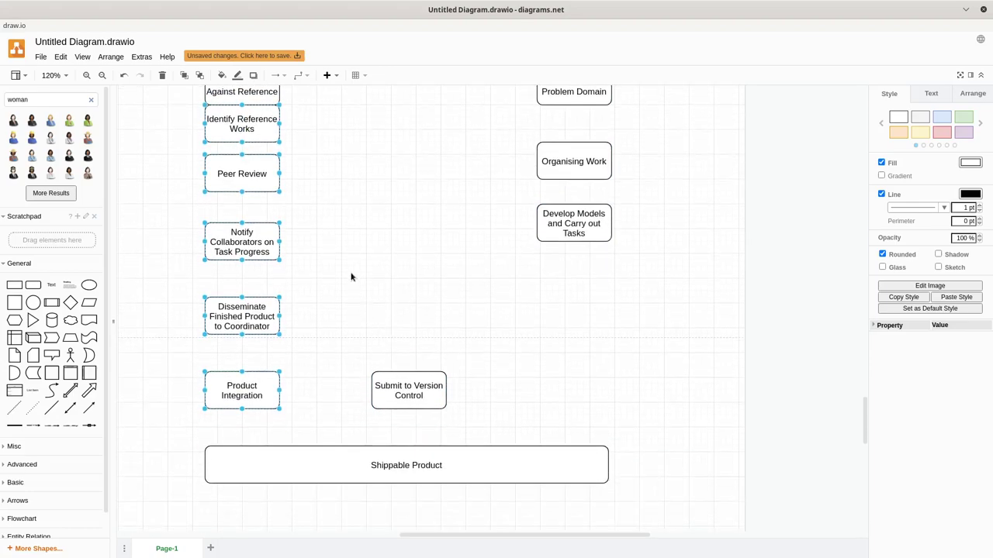
{"action": "left_click", "coordinate": [337, 469], "text": "shift"}
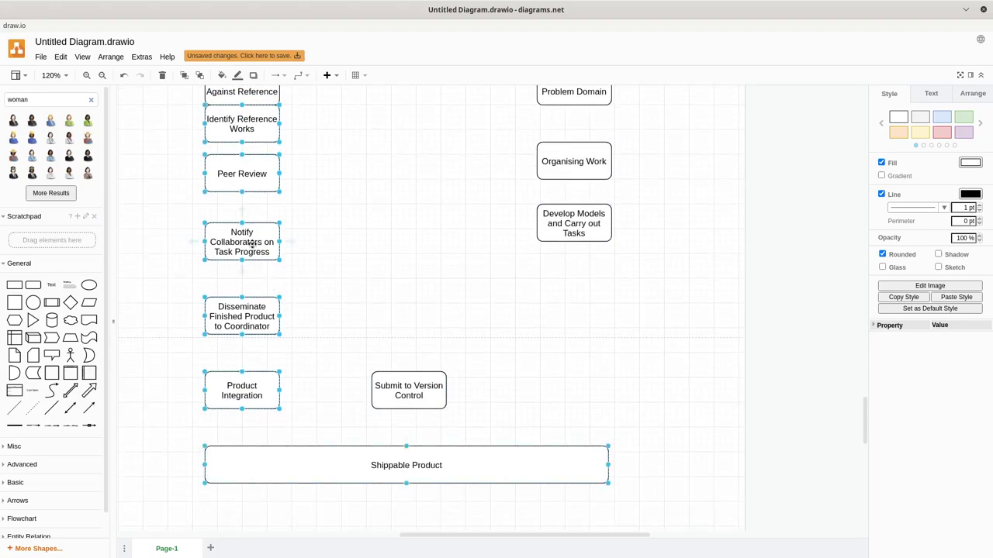
{"action": "left_click_drag", "start_coordinate": [253, 247], "coordinate": [249, 288]}
{"action": "left_click", "coordinate": [319, 282]}
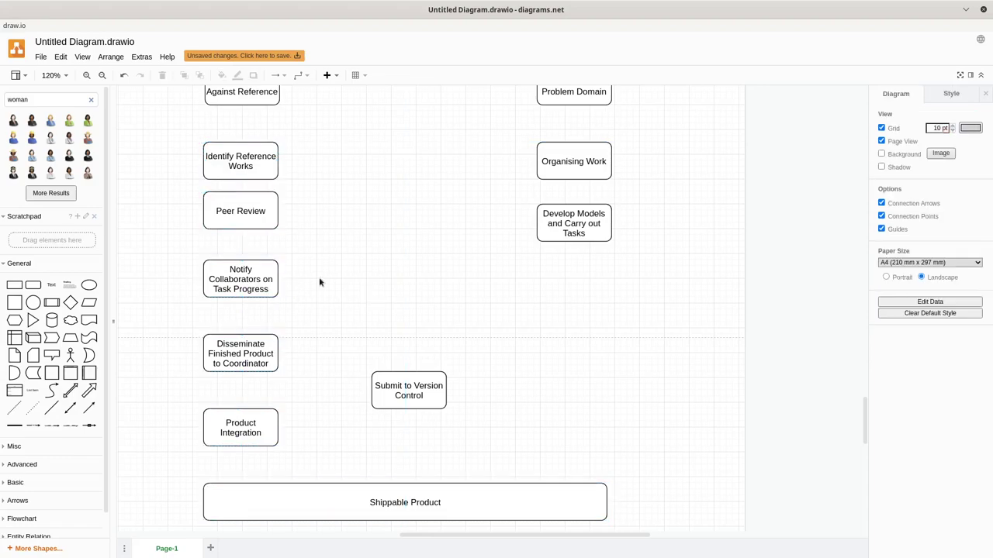
- Move the first column's boxes from "Peer Review" to "Product Integration" slightly down and lower "Submit to Version Control" level with "Product Integration"
{"action": "left_click", "coordinate": [224, 211]}
{"action": "left_click", "coordinate": [251, 289], "text": "shift"}
{"action": "left_click", "coordinate": [257, 349], "text": "shift"}
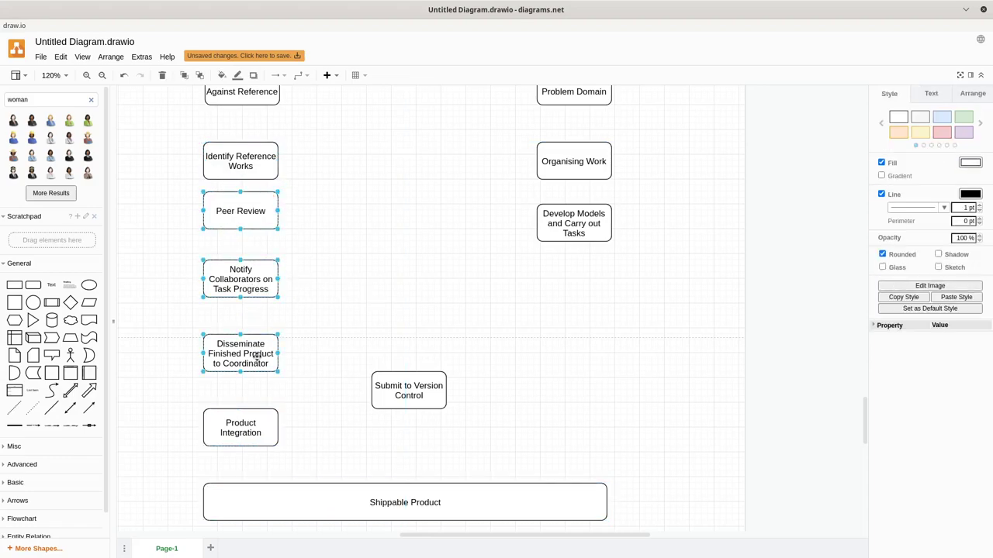
{"action": "left_click", "coordinate": [256, 422], "text": "shift"}
{"action": "left_click_drag", "start_coordinate": [257, 216], "coordinate": [256, 230]}
{"action": "left_click", "coordinate": [372, 313]}
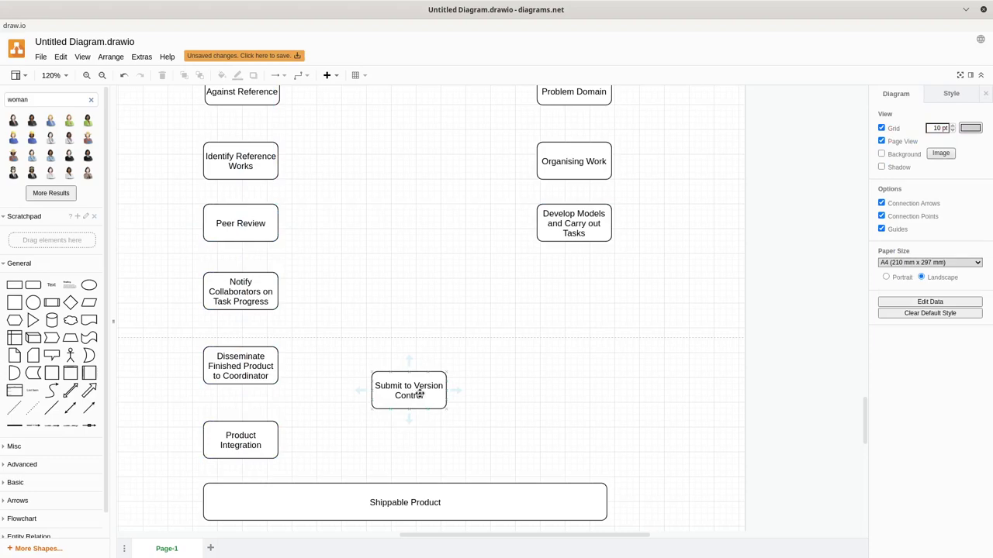
{"action": "left_click_drag", "start_coordinate": [418, 394], "coordinate": [420, 446]}
- Draw an arrow from the name label under the middle column's woman icon to the "Review Prior Work" box below it
{"action": "scroll", "coordinate": [482, 299], "scroll_direction": "up", "scroll_amount": 7}
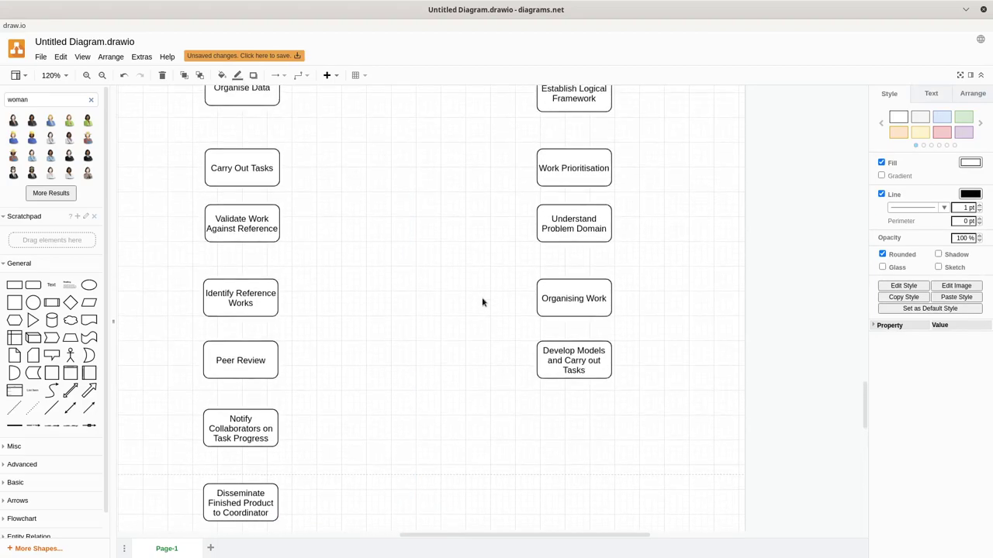
{"action": "scroll", "coordinate": [481, 302], "scroll_direction": "up", "scroll_amount": 7}
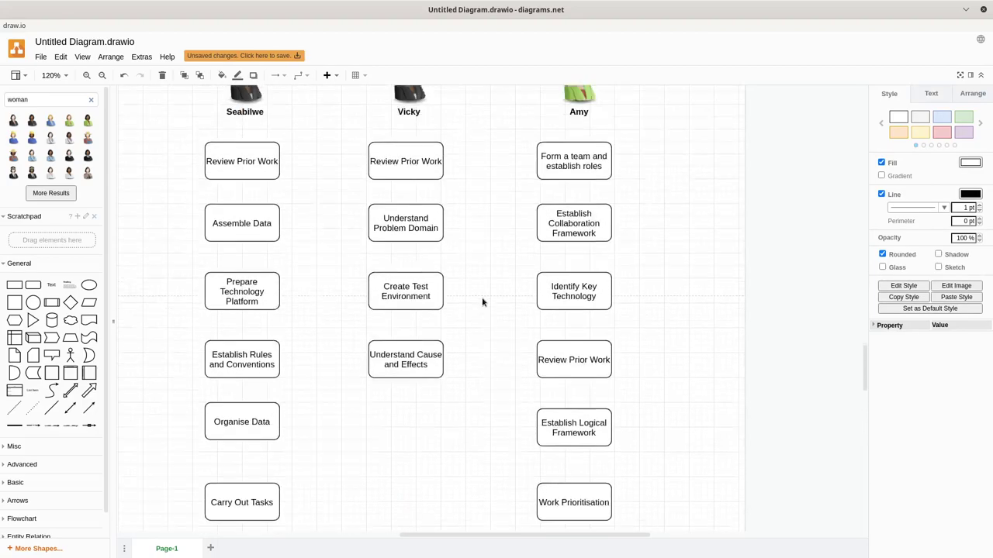
{"action": "scroll", "coordinate": [482, 302], "scroll_direction": "up", "scroll_amount": 2}
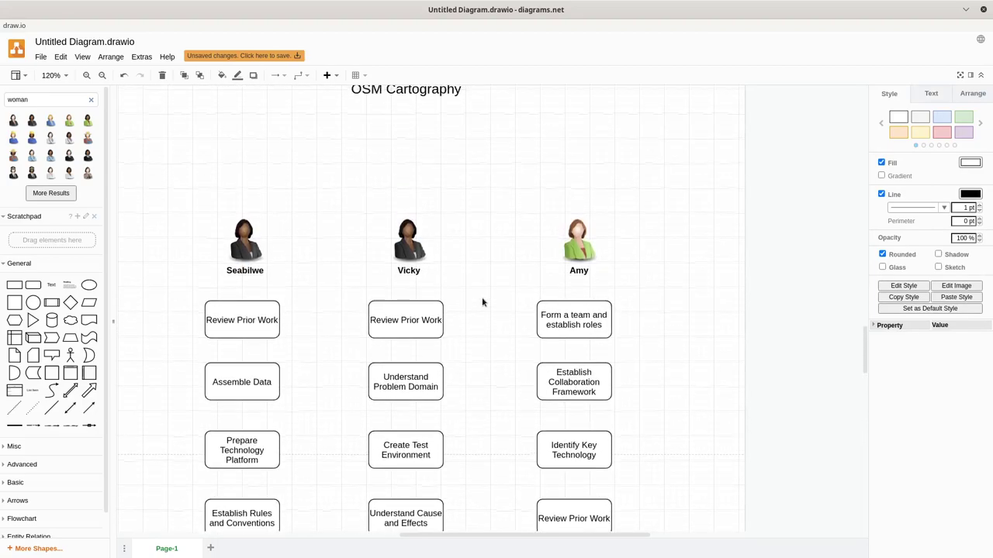
{"action": "left_click_drag", "start_coordinate": [409, 288], "coordinate": [407, 305]}
- Move the middle column's woman icon and name label slightly up and centre them above "Review Prior Work" so the connecting arrow runs straight
{"action": "left_click", "coordinate": [403, 239]}
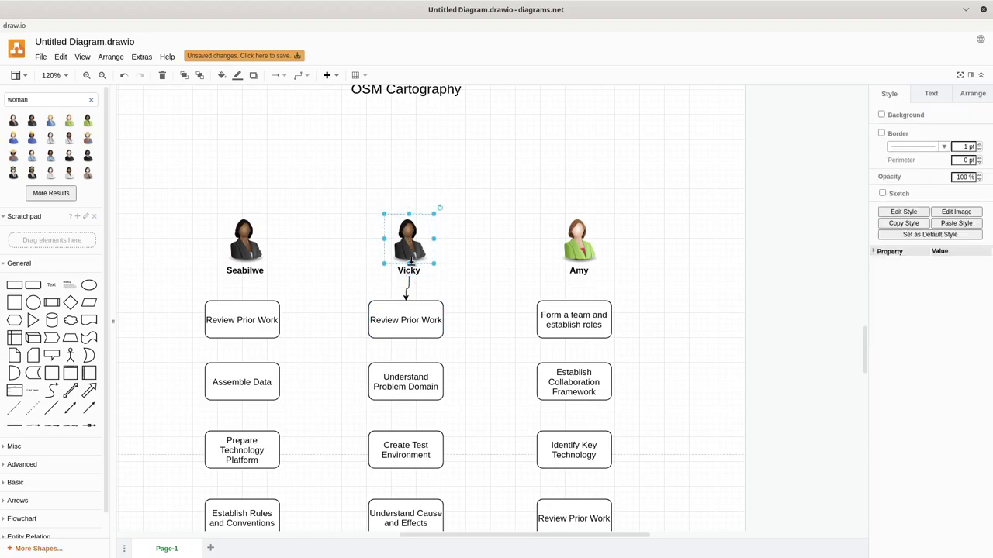
{"action": "mouse_move", "coordinate": [411, 262]}
{"action": "left_mouse_down"}
{"action": "mouse_move", "coordinate": [411, 271]}
{"action": "mouse_move", "coordinate": [410, 243]}
{"action": "left_mouse_up"}
{"action": "left_click", "coordinate": [475, 263]}
{"action": "left_click", "coordinate": [408, 242]}
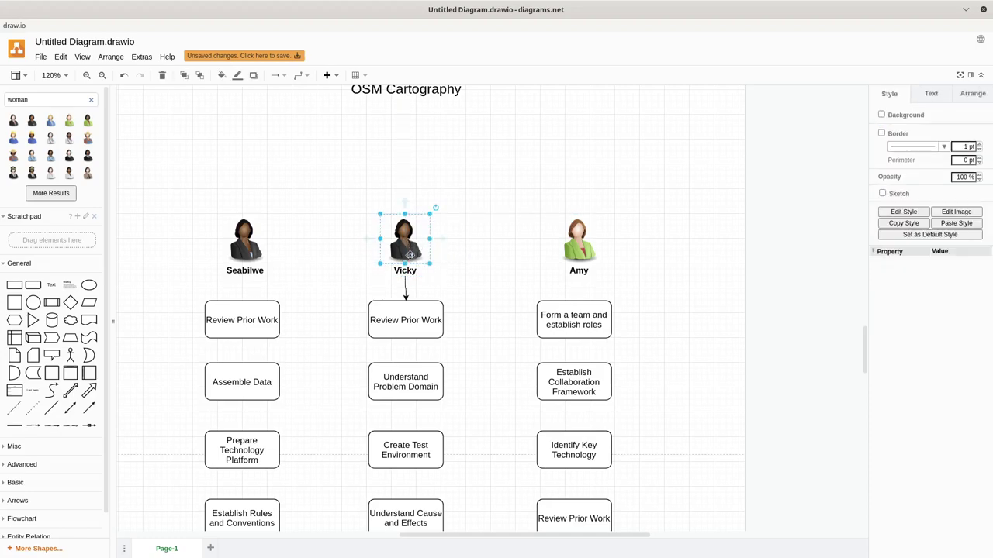
{"action": "left_click_drag", "start_coordinate": [410, 247], "coordinate": [413, 245]}
{"action": "left_click", "coordinate": [464, 250]}
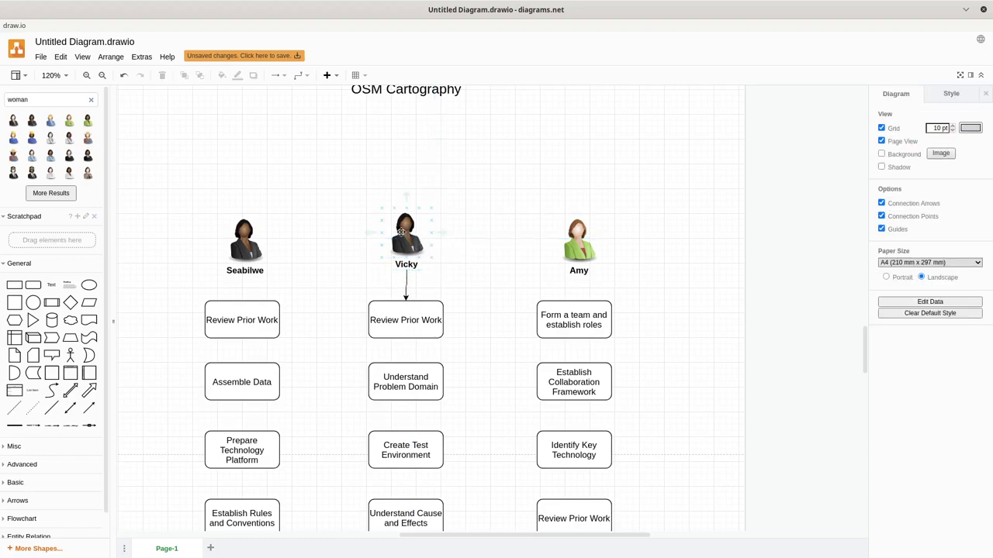
{"action": "left_click", "coordinate": [406, 239]}
{"action": "left_click", "coordinate": [416, 266], "text": "shift"}
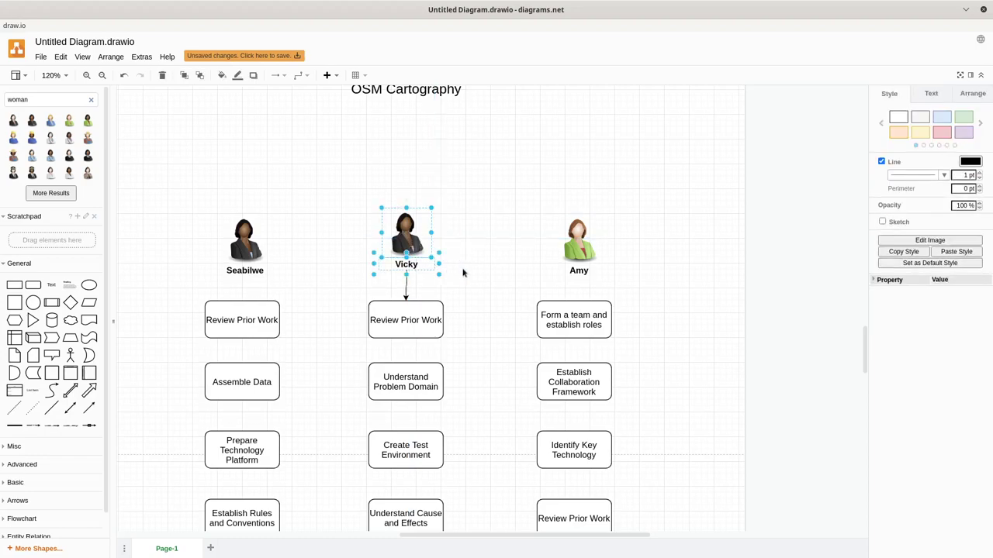
{"action": "key", "text": "Left"}
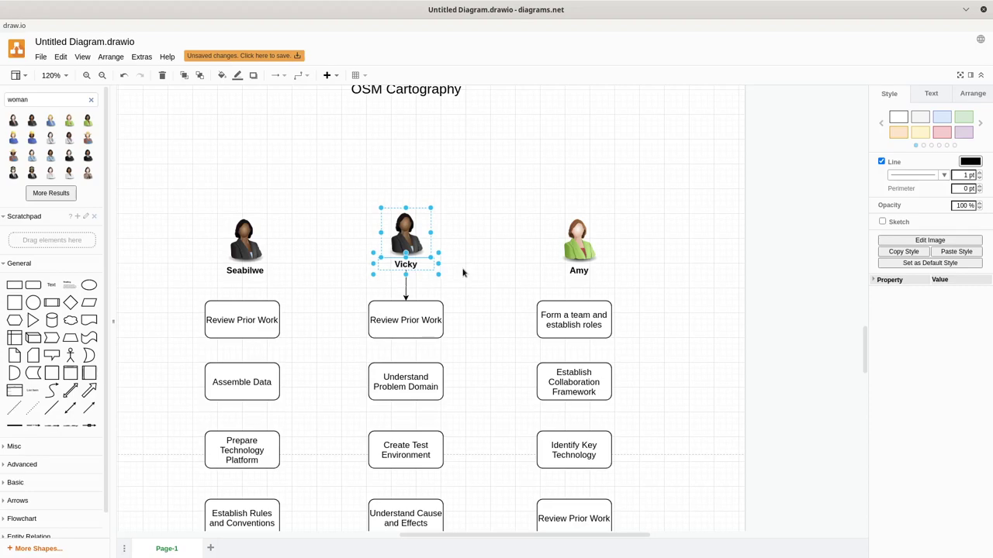
{"action": "left_click", "coordinate": [469, 260]}
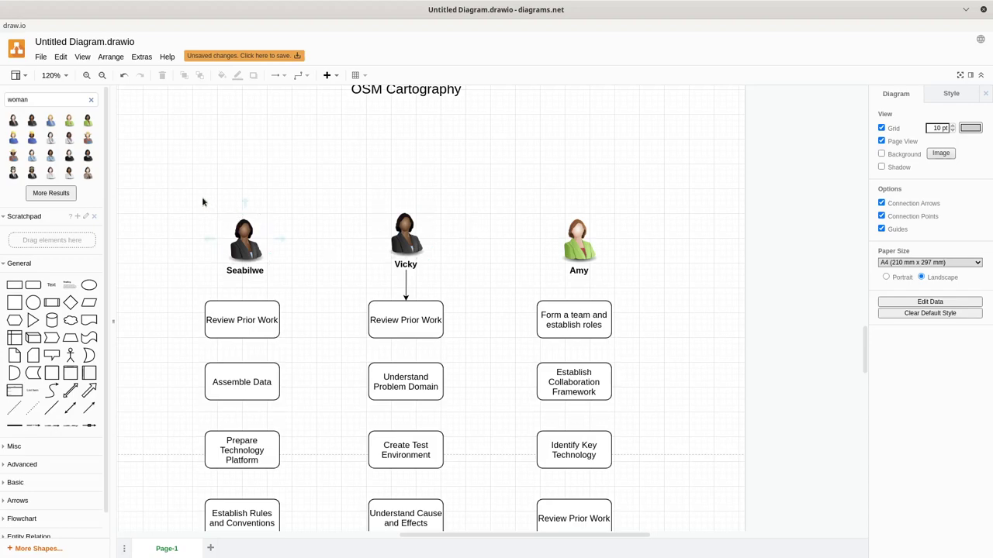
- Raise the woman icons and name labels of the first and third columns level with those of the middle column
{"action": "left_click_drag", "start_coordinate": [202, 198], "coordinate": [249, 249]}
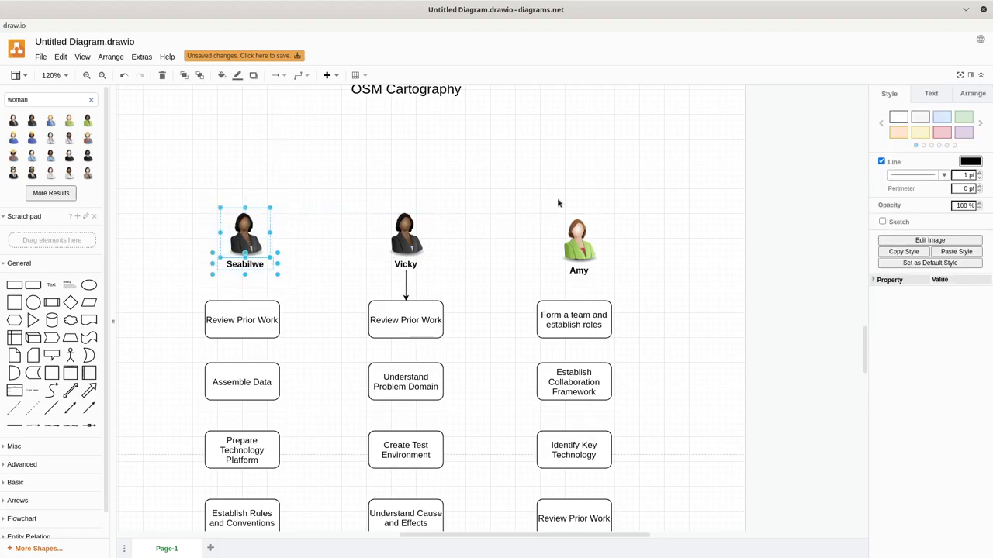
{"action": "left_click_drag", "start_coordinate": [541, 196], "coordinate": [620, 288]}
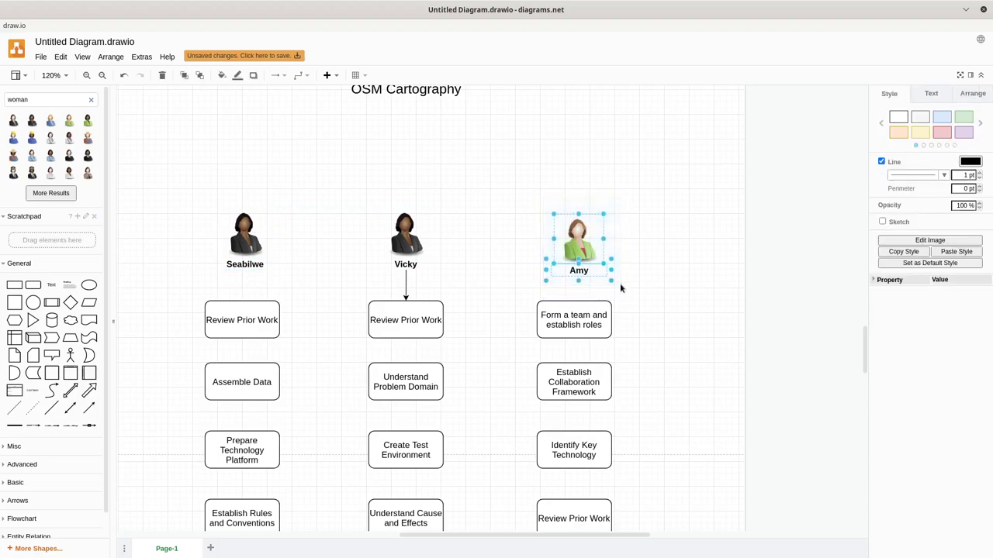
- Align the third portrait and its name label with the other two, and connect the label to the "Form a team and establish roles" box
{"action": "left_click_drag", "start_coordinate": [580, 248], "coordinate": [583, 249]}
{"action": "left_click", "coordinate": [653, 248]}
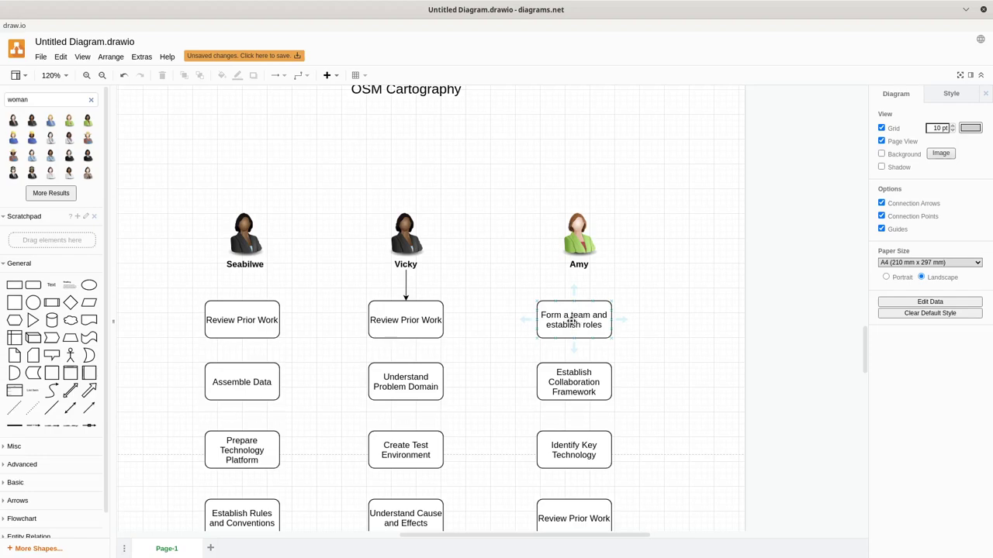
{"action": "left_click", "coordinate": [577, 264]}
{"action": "left_click_drag", "start_coordinate": [580, 281], "coordinate": [581, 308]}
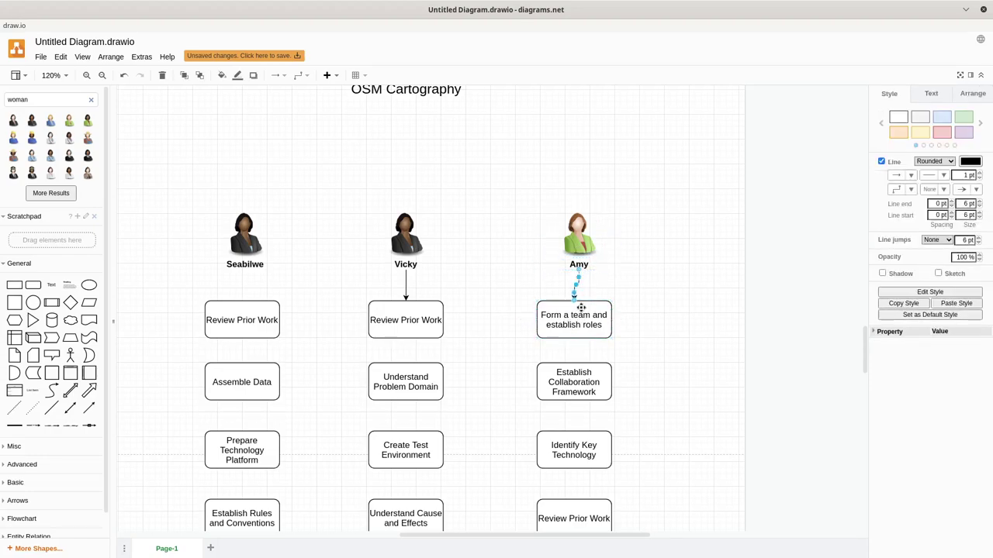
- Shift the third portrait together with its name label slightly left so the connector below it runs straight
{"action": "left_click_drag", "start_coordinate": [532, 193], "coordinate": [616, 278]}
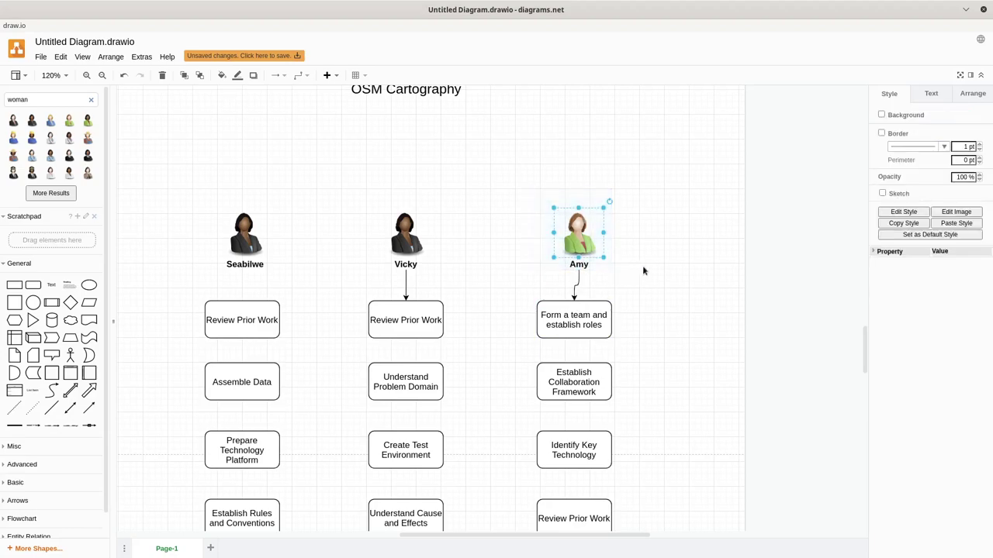
{"action": "left_click", "coordinate": [574, 263], "text": "shift"}
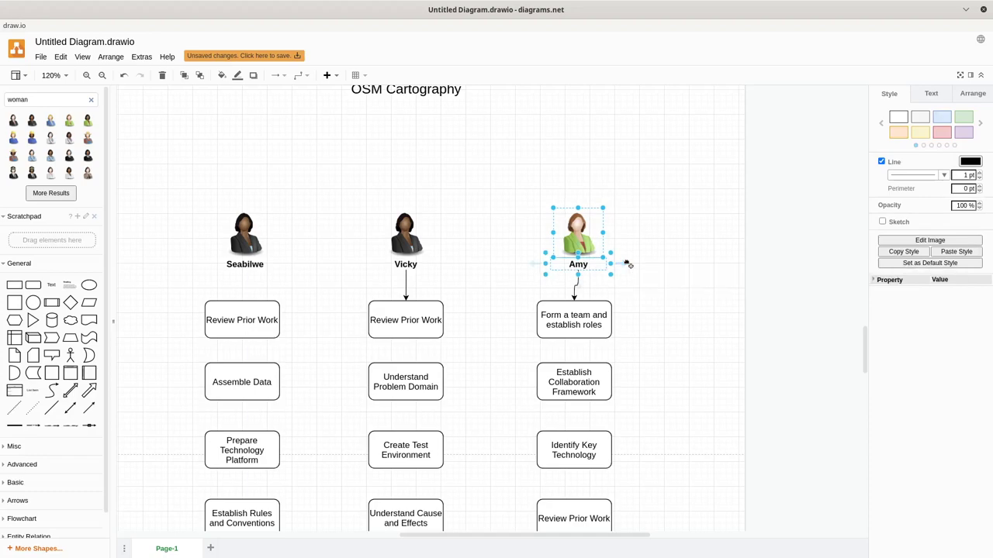
{"action": "left_click_drag", "start_coordinate": [628, 265], "coordinate": [627, 267]}
{"action": "key", "text": "Left"}
{"action": "key", "text": "Left"}
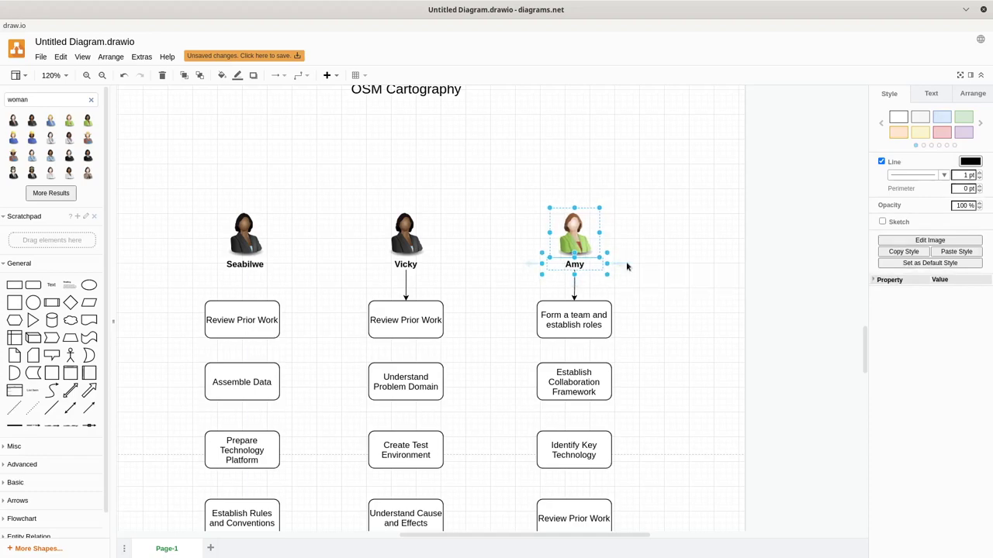
{"action": "left_click", "coordinate": [474, 190]}
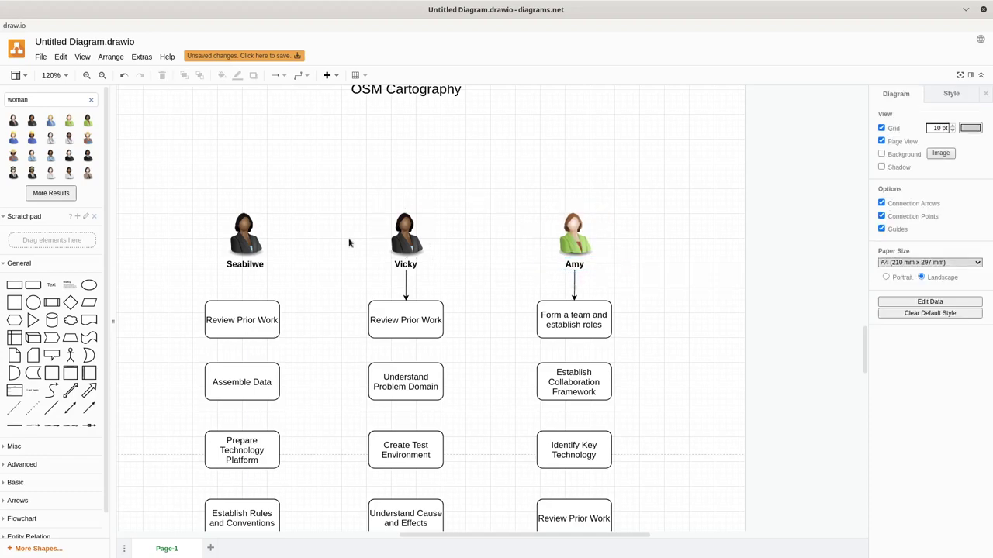
- Connect the first column's name label to its "Review Prior Work" box and centre the portrait and label above the box
{"action": "left_click_drag", "start_coordinate": [246, 268], "coordinate": [247, 305]}
{"action": "left_click_drag", "start_coordinate": [206, 190], "coordinate": [247, 244]}
{"action": "left_click", "coordinate": [319, 251]}
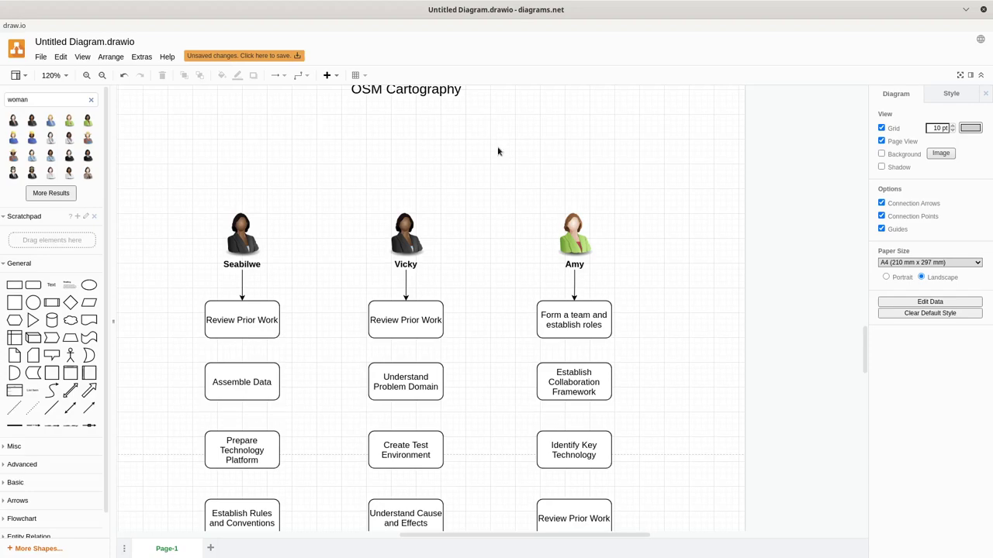
- Connect the "Amorphous Task : OSM Cartography" title to each of the three portraits with arrows and centre the title above them
{"action": "scroll", "coordinate": [499, 150], "scroll_direction": "up", "scroll_amount": 3}
{"action": "left_click_drag", "start_coordinate": [405, 130], "coordinate": [241, 265]}
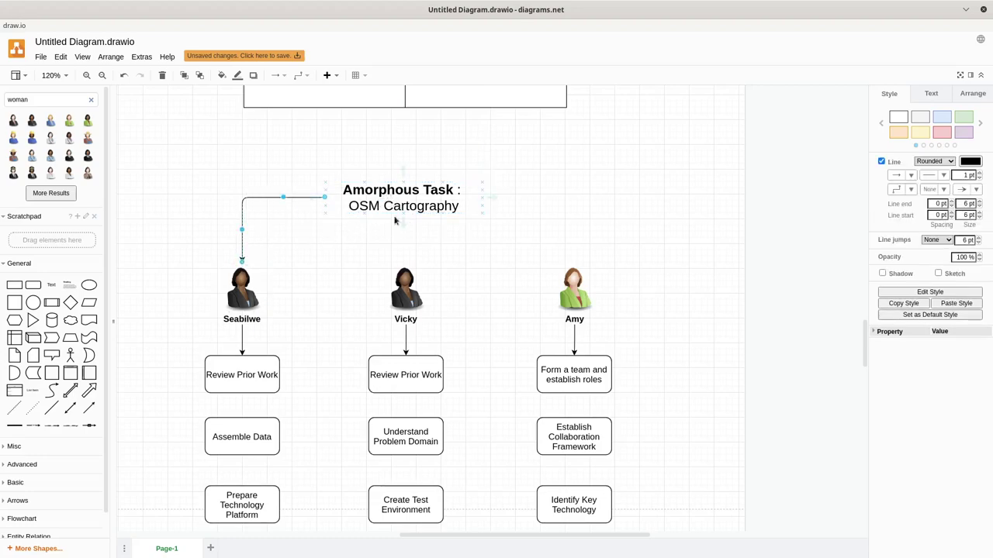
{"action": "left_click_drag", "start_coordinate": [403, 222], "coordinate": [404, 262]}
{"action": "left_click_drag", "start_coordinate": [408, 203], "coordinate": [411, 203]}
{"action": "left_click_drag", "start_coordinate": [494, 198], "coordinate": [574, 262]}
{"action": "left_click", "coordinate": [642, 240]}
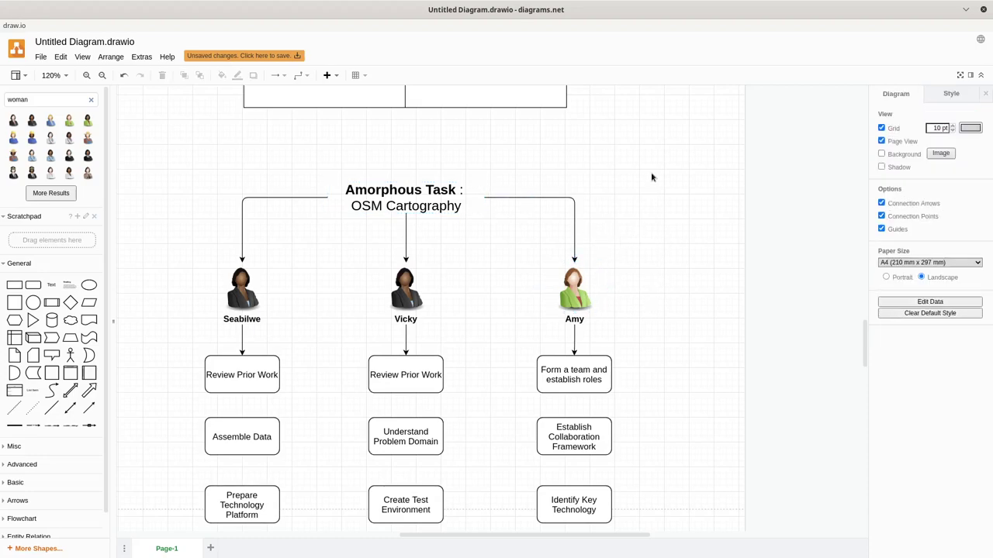
- Move the "Validate Work Against Reference" and third-column "Understand Problem Domain" boxes slightly down to even out the vertical spacing
{"action": "scroll", "coordinate": [668, 269], "scroll_direction": "down", "scroll_amount": 1}
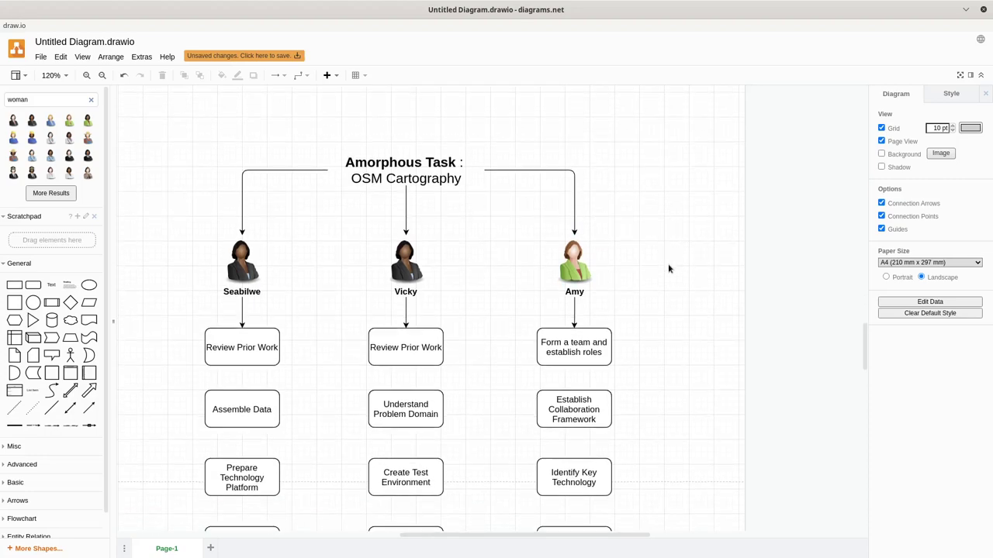
{"action": "scroll", "coordinate": [668, 268], "scroll_direction": "down", "scroll_amount": 3}
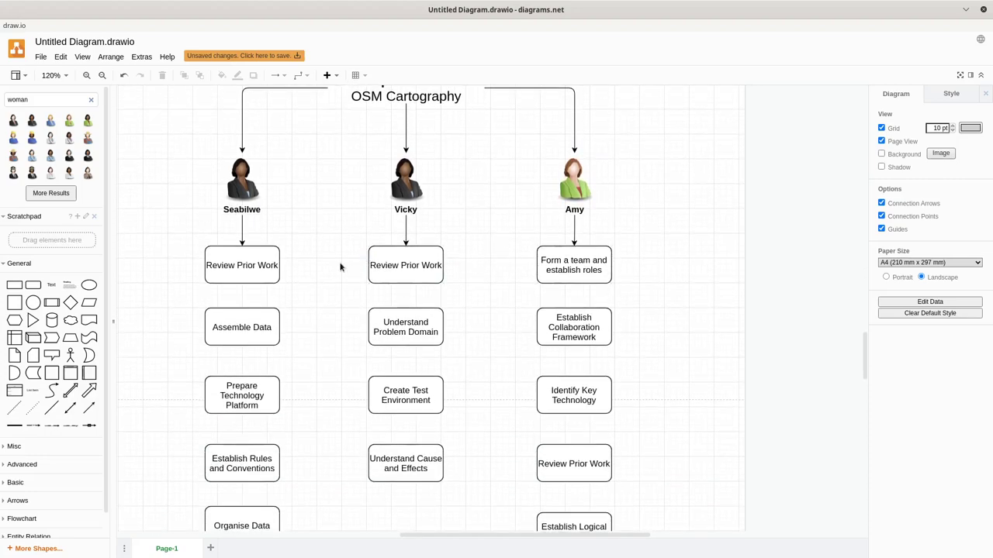
{"action": "scroll", "coordinate": [338, 268], "scroll_direction": "down", "scroll_amount": 7}
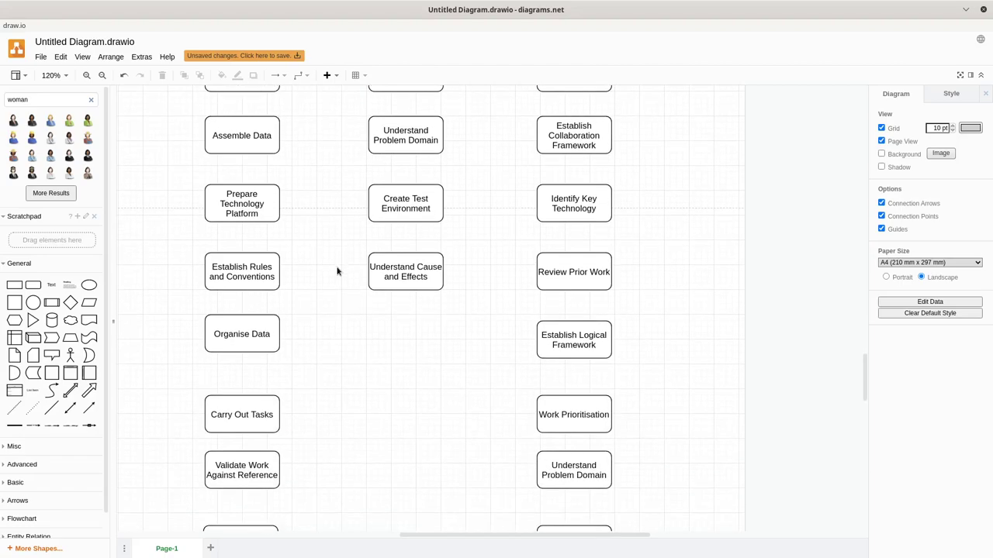
{"action": "scroll", "coordinate": [337, 271], "scroll_direction": "down", "scroll_amount": 5}
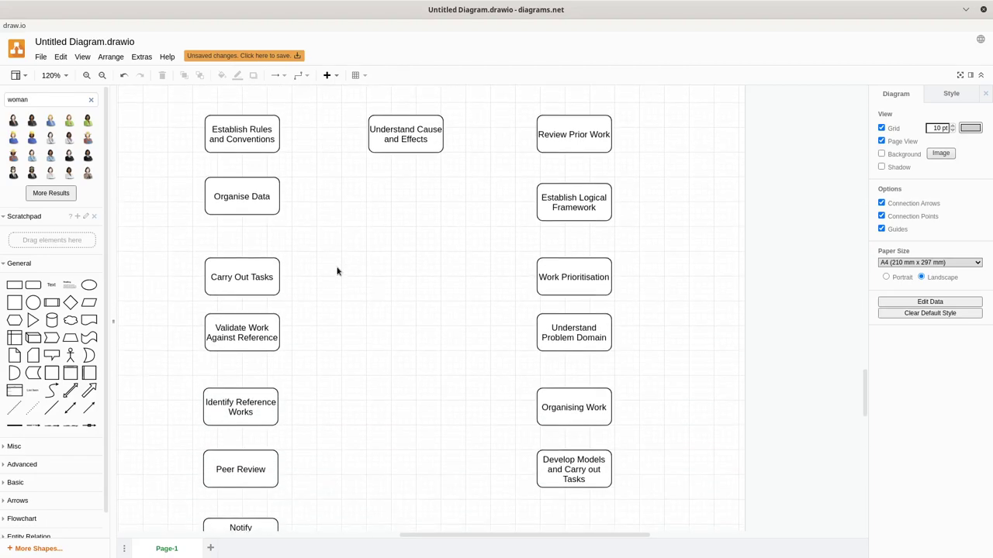
{"action": "scroll", "coordinate": [338, 271], "scroll_direction": "down", "scroll_amount": 1}
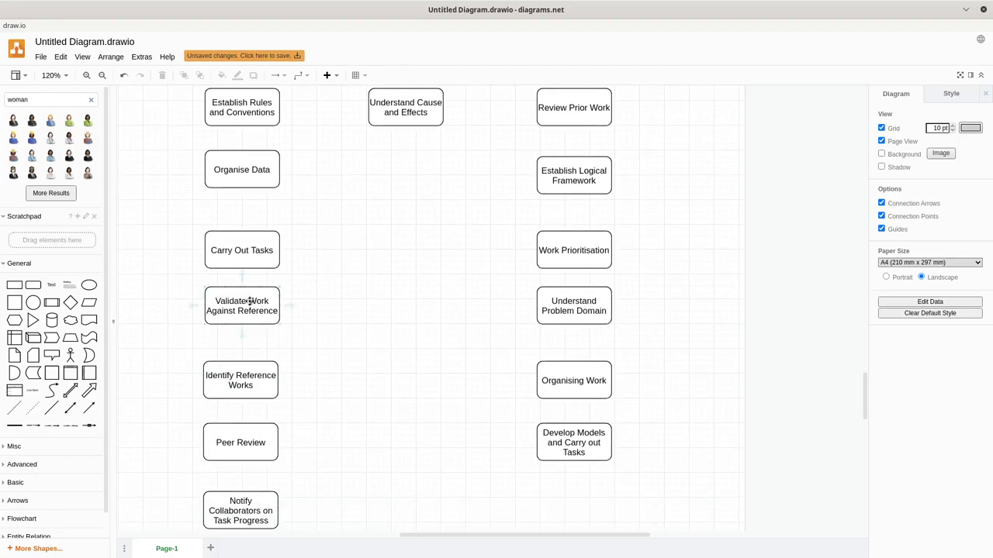
{"action": "left_click_drag", "start_coordinate": [250, 301], "coordinate": [252, 313]}
{"action": "left_click_drag", "start_coordinate": [577, 309], "coordinate": [578, 321]}
{"action": "left_click", "coordinate": [669, 322]}
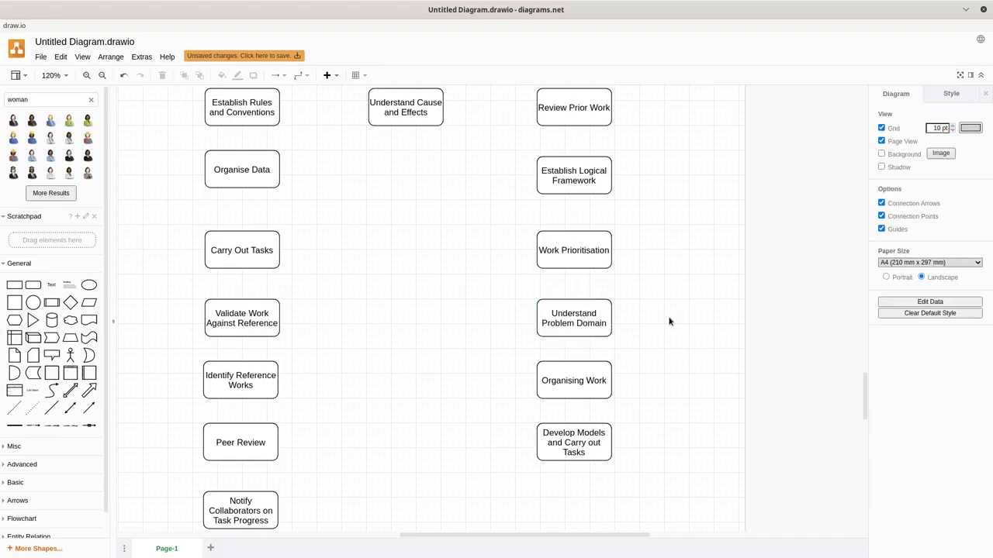
- Start saving the diagram and browse to the Projects folder for its save location
{"action": "scroll", "coordinate": [669, 321], "scroll_direction": "up", "scroll_amount": 1}
{"action": "scroll", "coordinate": [670, 321], "scroll_direction": "up", "scroll_amount": 5}
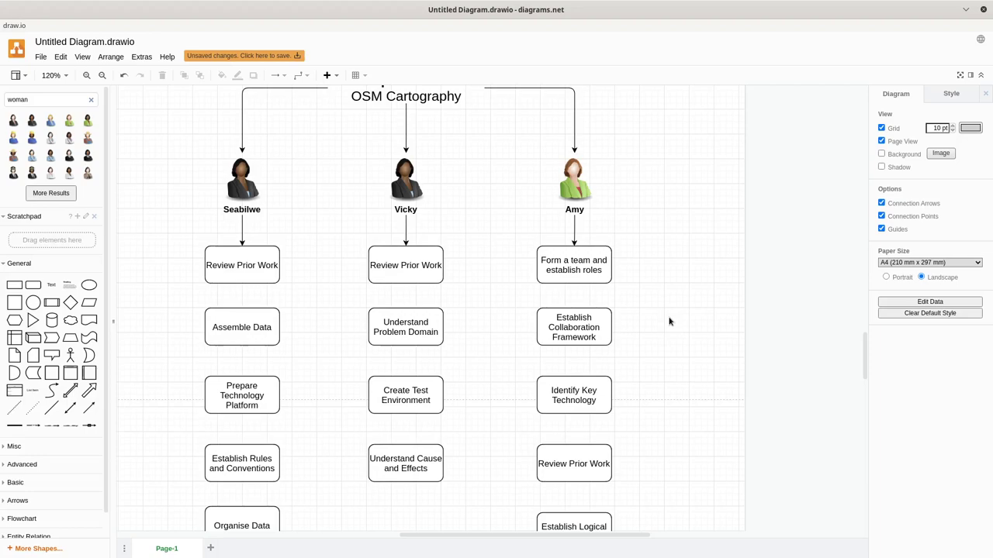
{"action": "scroll", "coordinate": [669, 321], "scroll_direction": "up", "scroll_amount": 3}
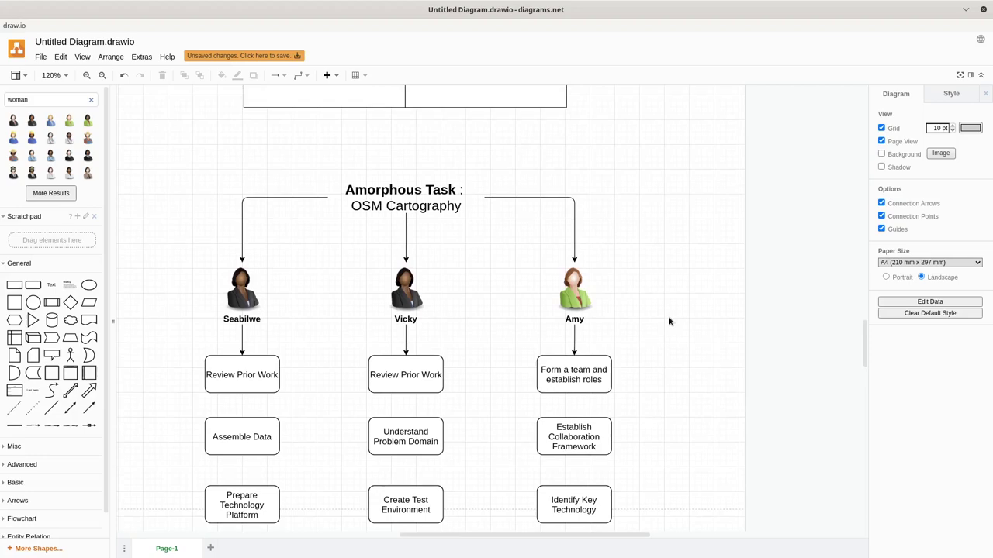
{"action": "key", "text": "ctrl+s"}
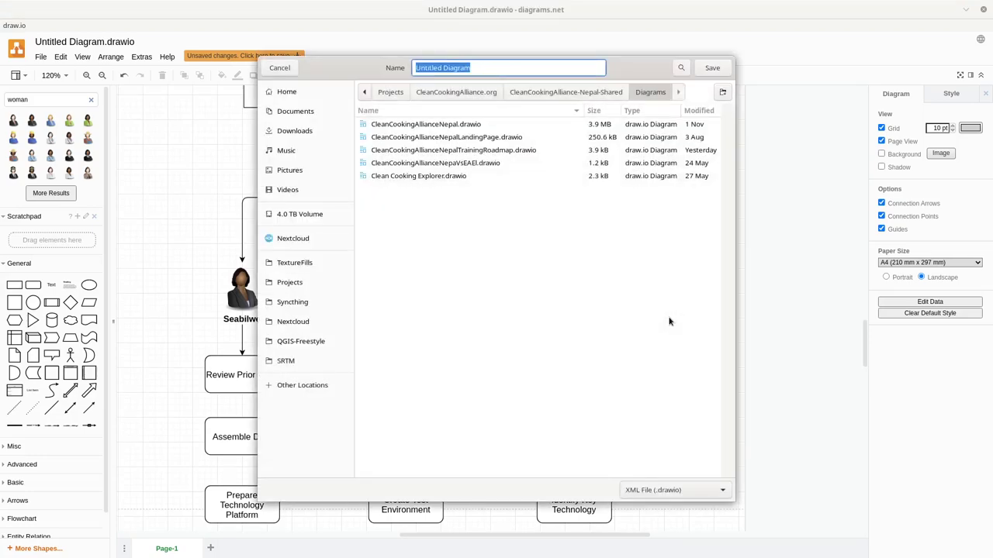
{"action": "left_click", "coordinate": [390, 92]}
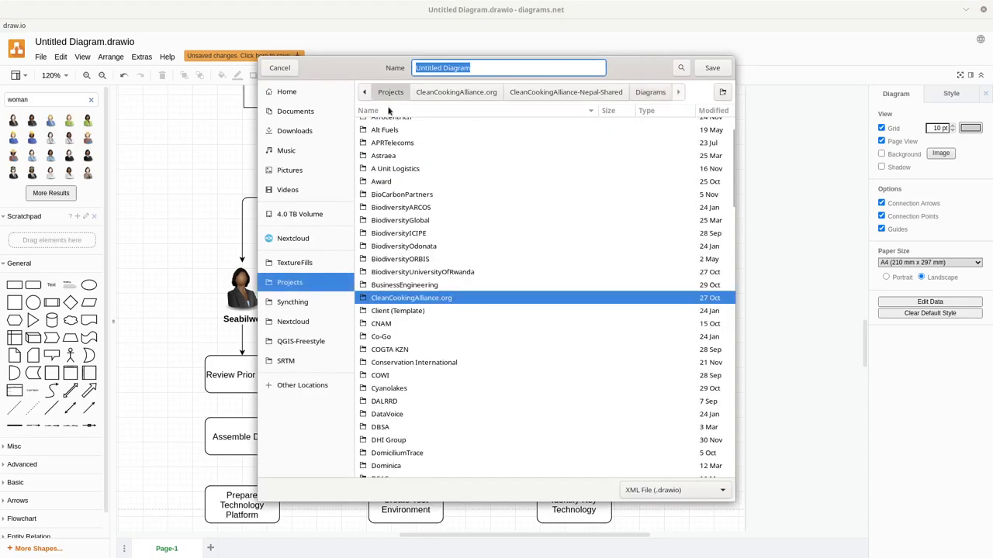
{"action": "scroll", "coordinate": [407, 170], "scroll_direction": "up", "scroll_amount": 2}
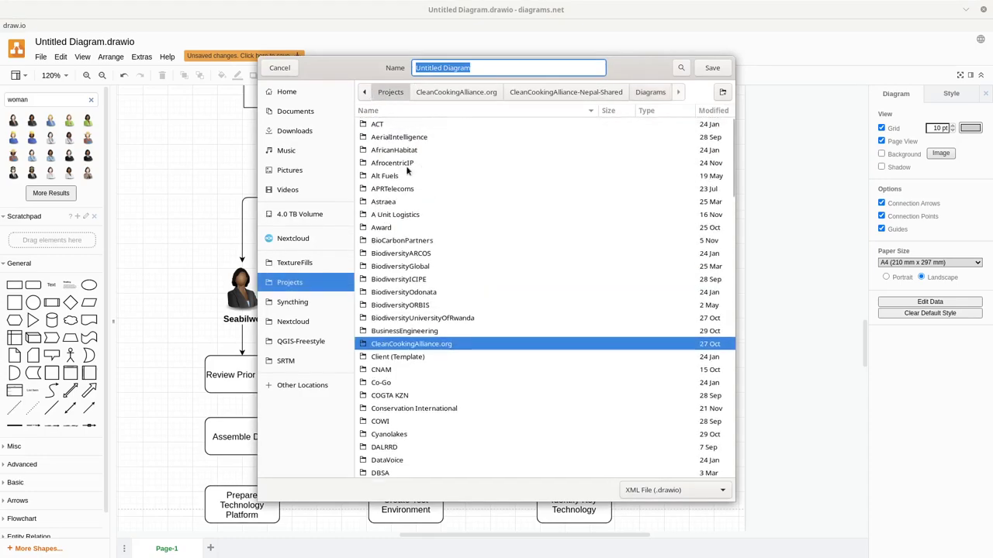
{"action": "scroll", "coordinate": [456, 262], "scroll_direction": "down", "scroll_amount": 8}
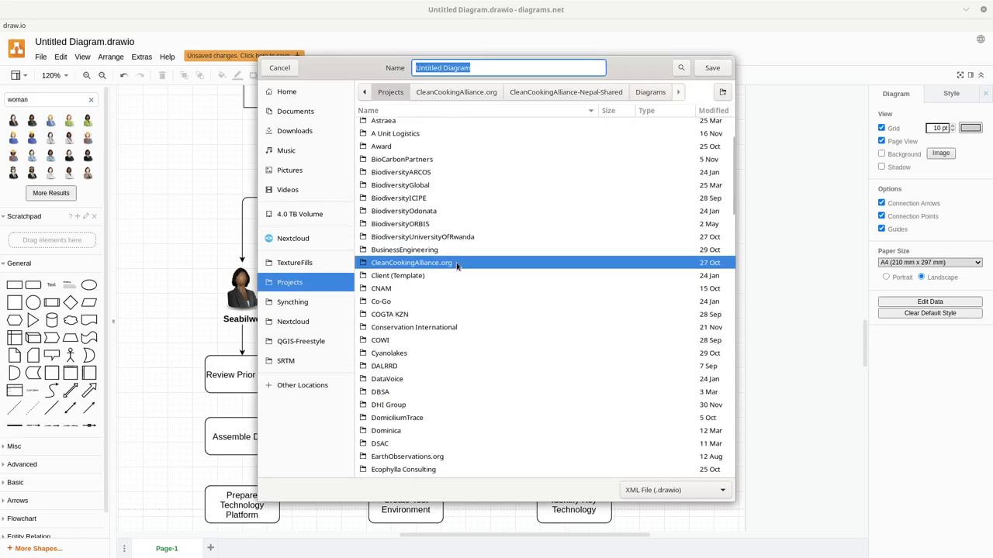
{"action": "key", "text": "Escape"}
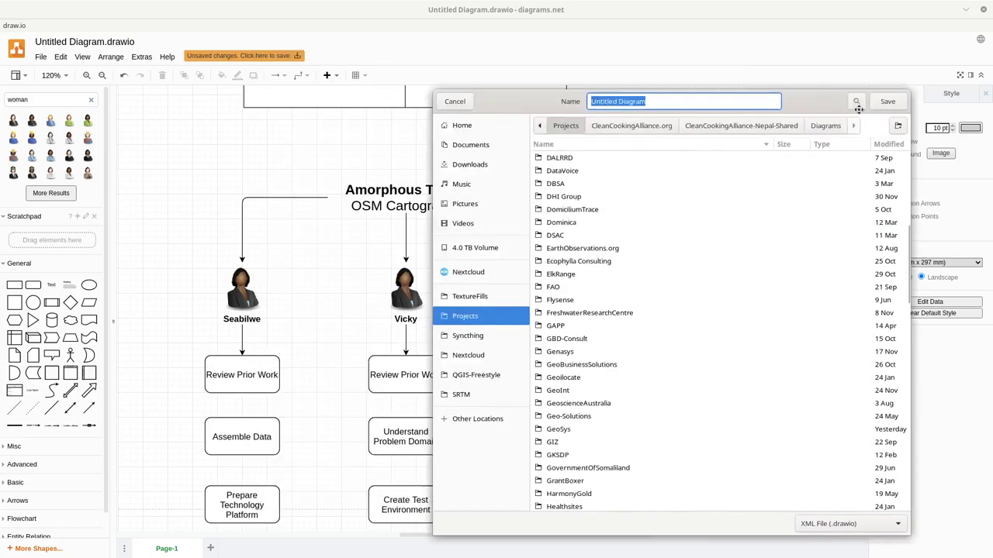
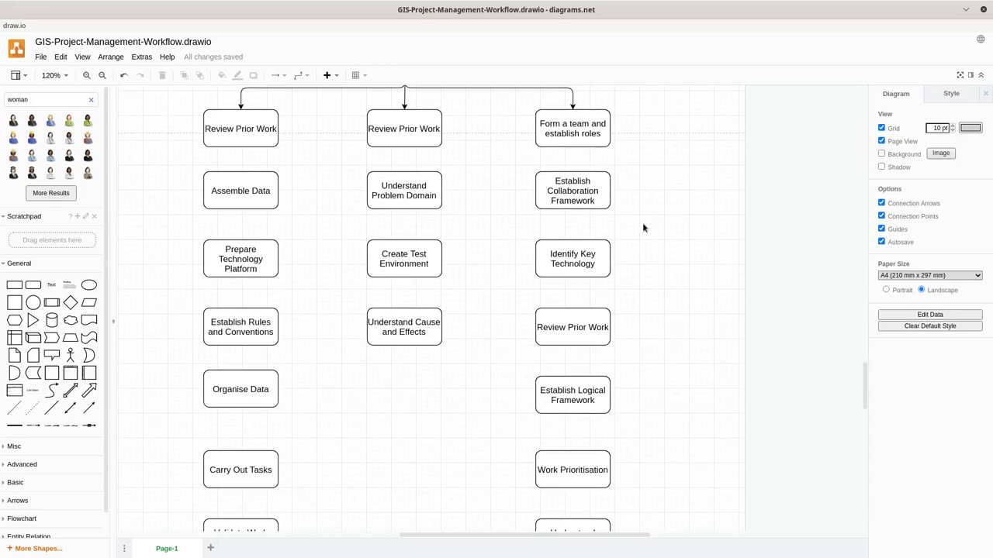
- Switch to Firefox and open github.com/kartoza/osgs in a new Work container tab
{"action": "scroll", "coordinate": [643, 228], "scroll_direction": "down", "scroll_amount": 1}
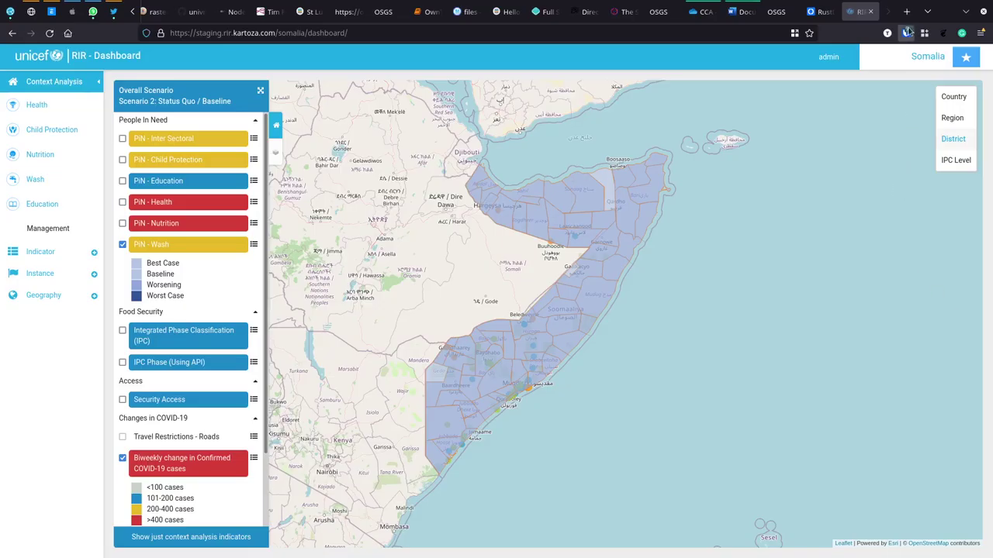
{"action": "right_click", "coordinate": [906, 12]}
{"action": "left_click", "coordinate": [853, 28]}
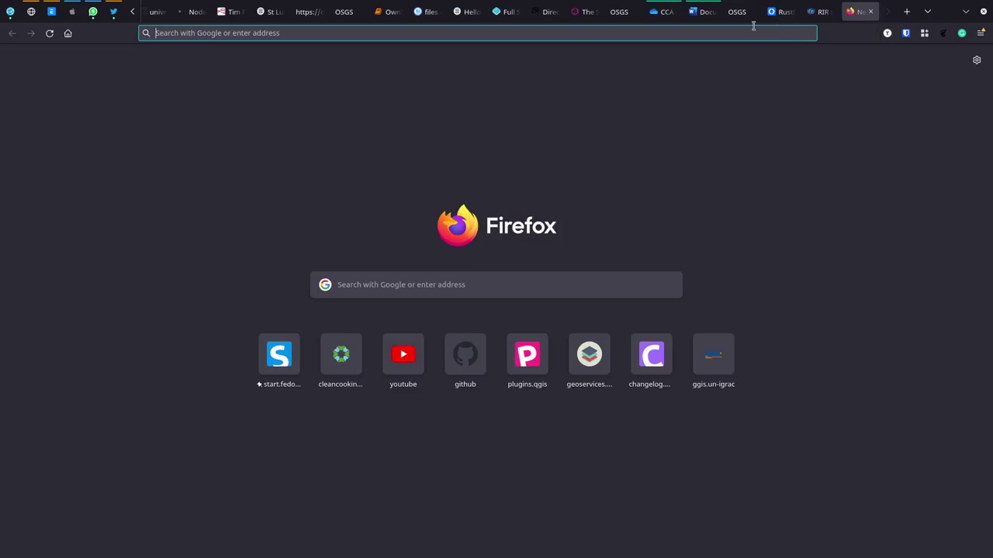
{"action": "right_click", "coordinate": [906, 12]}
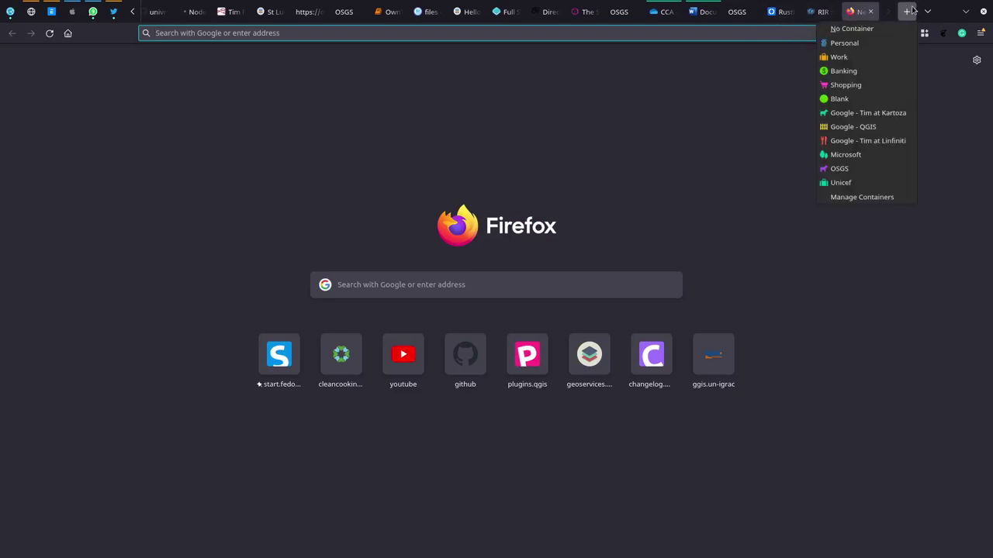
{"action": "left_click", "coordinate": [839, 62]}
{"action": "left_click", "coordinate": [639, 26]}
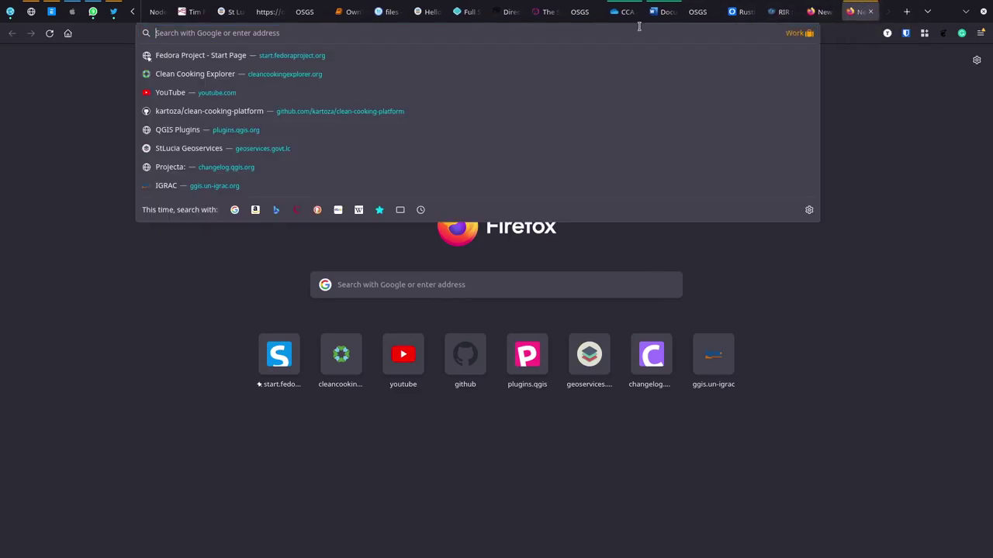
{"action": "type", "text": "github.com/"}
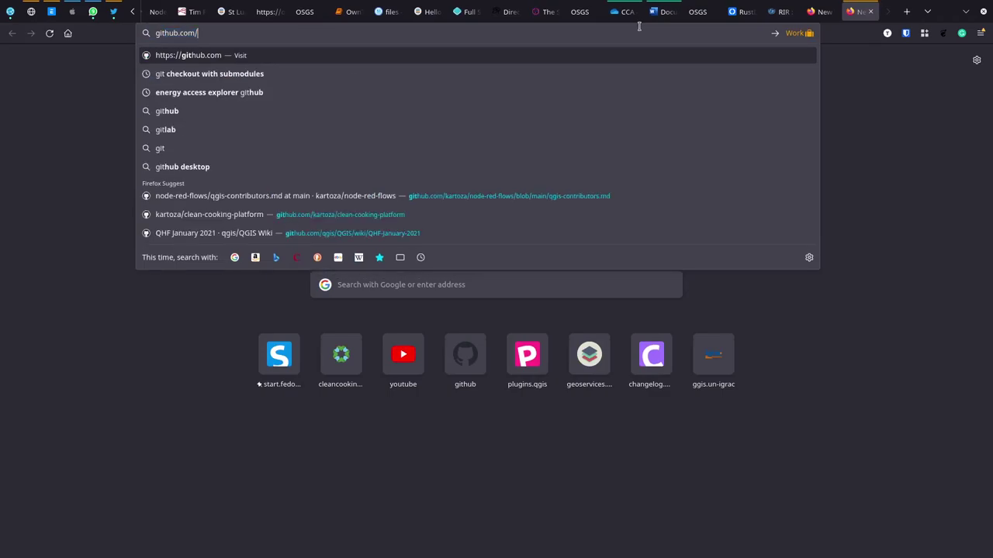
{"action": "type", "text": "kartoza/"}
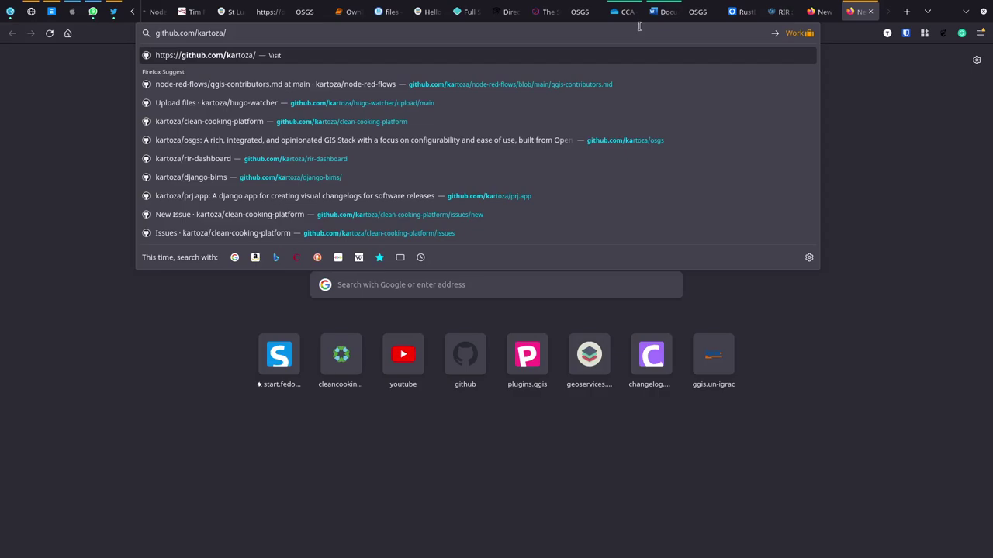
{"action": "type", "text": "osgs"}
{"action": "key", "text": "Return"}
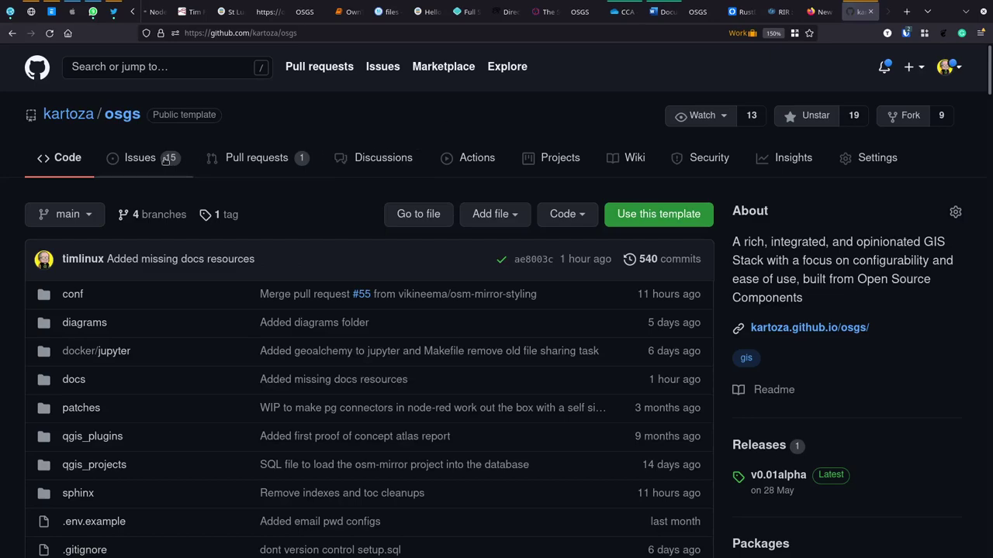
- Switch back to the diagrams.net workflow diagram and review the task boxes in all three columns below "Project Planning"
{"action": "key", "text": "alt+Tab"}
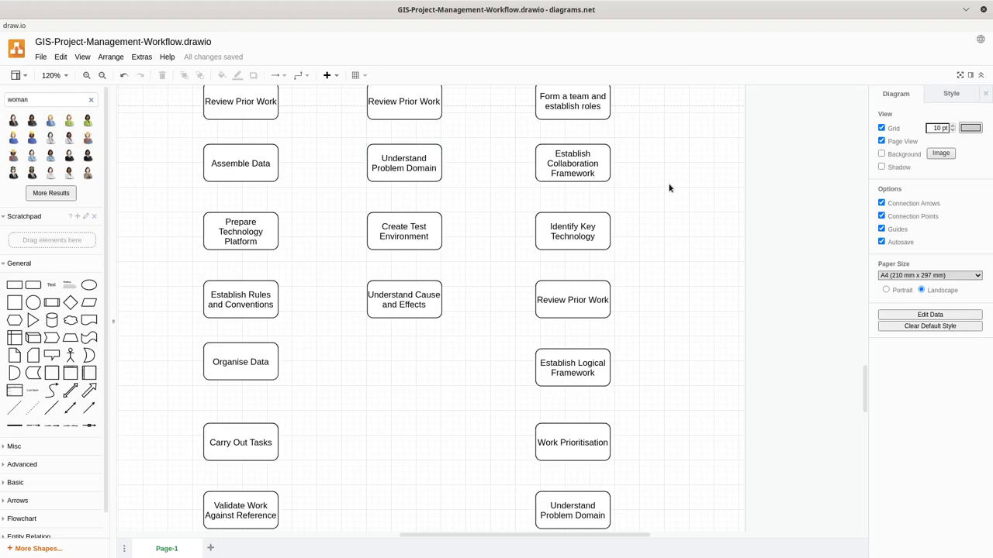
{"action": "scroll", "coordinate": [670, 187], "scroll_direction": "up", "scroll_amount": 2}
{"action": "scroll", "coordinate": [671, 189], "scroll_direction": "up", "scroll_amount": 3}
{"action": "scroll", "coordinate": [671, 189], "scroll_direction": "down", "scroll_amount": 1}
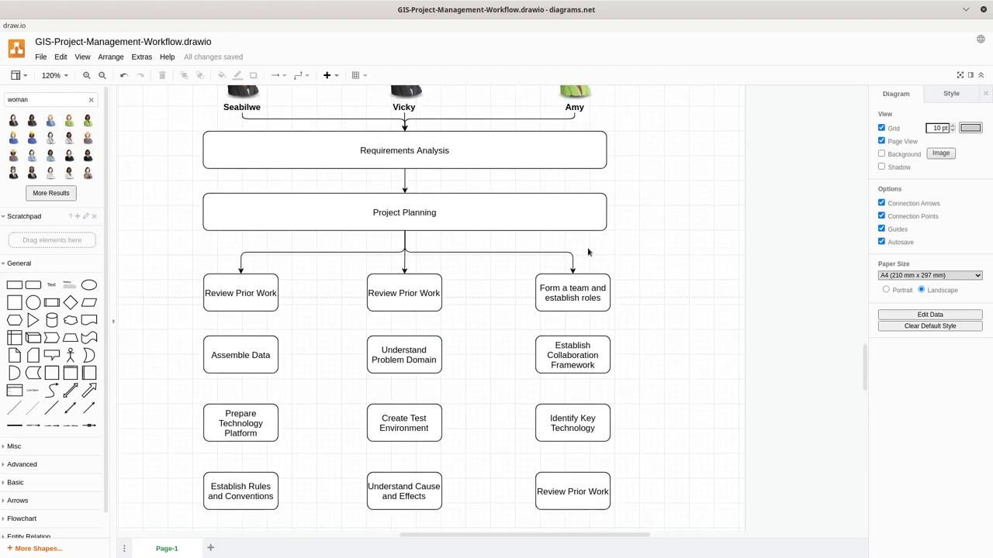
{"action": "scroll", "coordinate": [461, 421], "scroll_direction": "down", "scroll_amount": 1}
{"action": "scroll", "coordinate": [461, 421], "scroll_direction": "down", "scroll_amount": 4}
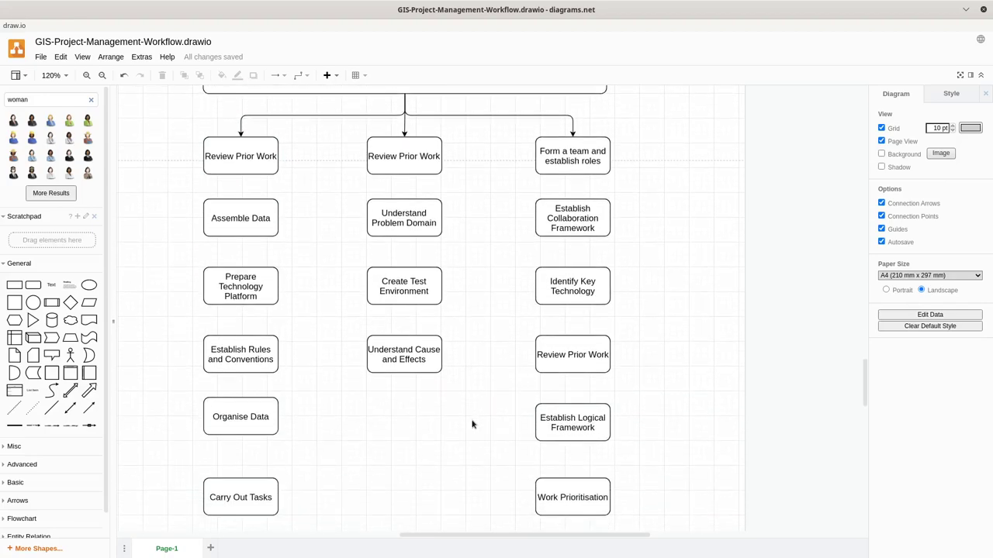
{"action": "scroll", "coordinate": [471, 424], "scroll_direction": "down", "scroll_amount": 2}
{"action": "scroll", "coordinate": [450, 317], "scroll_direction": "up", "scroll_amount": 2}
{"action": "scroll", "coordinate": [450, 318], "scroll_direction": "up", "scroll_amount": 2}
{"action": "scroll", "coordinate": [508, 265], "scroll_direction": "down", "scroll_amount": 5}
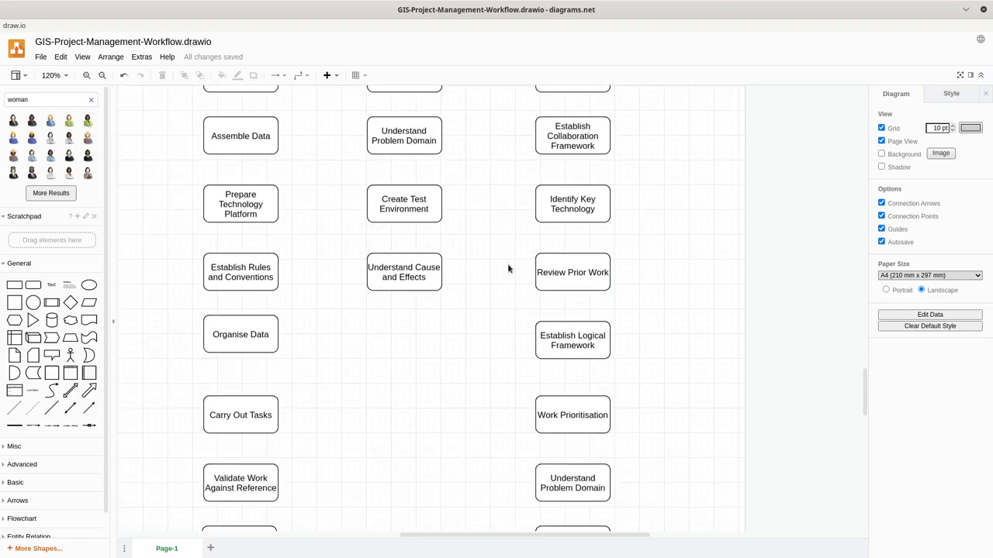
{"action": "scroll", "coordinate": [508, 269], "scroll_direction": "down", "scroll_amount": 4}
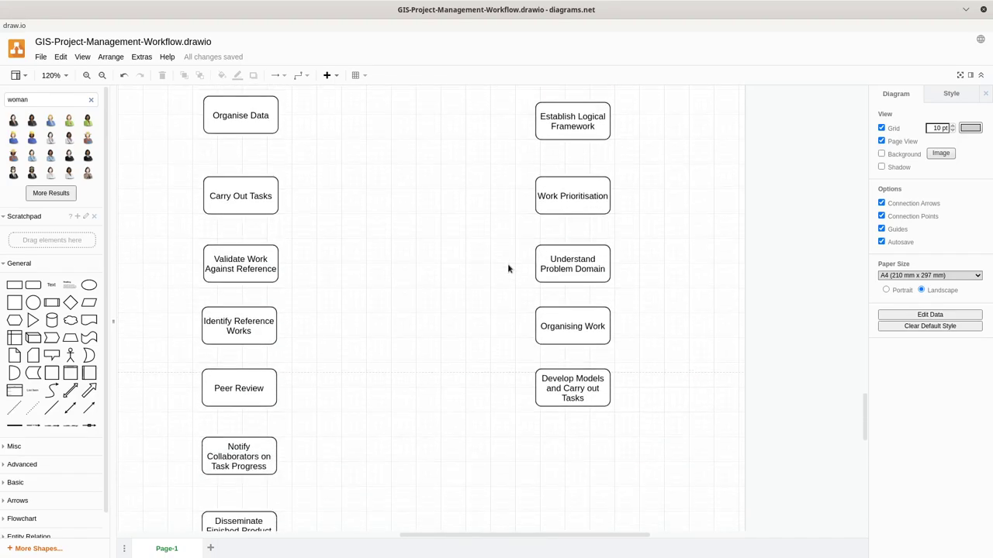
- Review the lower task boxes of all three columns, from "Establish Rules and Conventions" down to "Shippable Product"
{"action": "scroll", "coordinate": [508, 269], "scroll_direction": "down", "scroll_amount": 2}
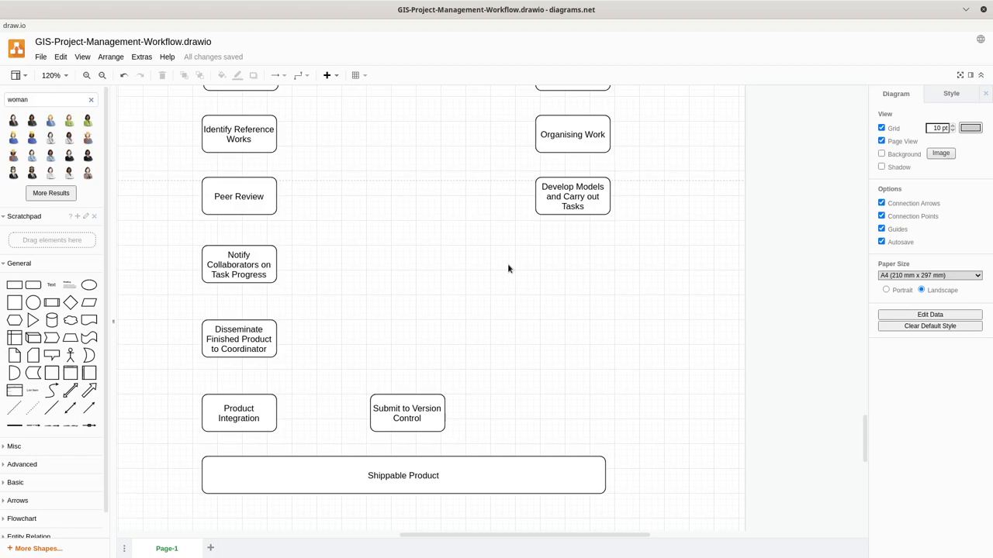
{"action": "scroll", "coordinate": [508, 266], "scroll_direction": "up", "scroll_amount": 4}
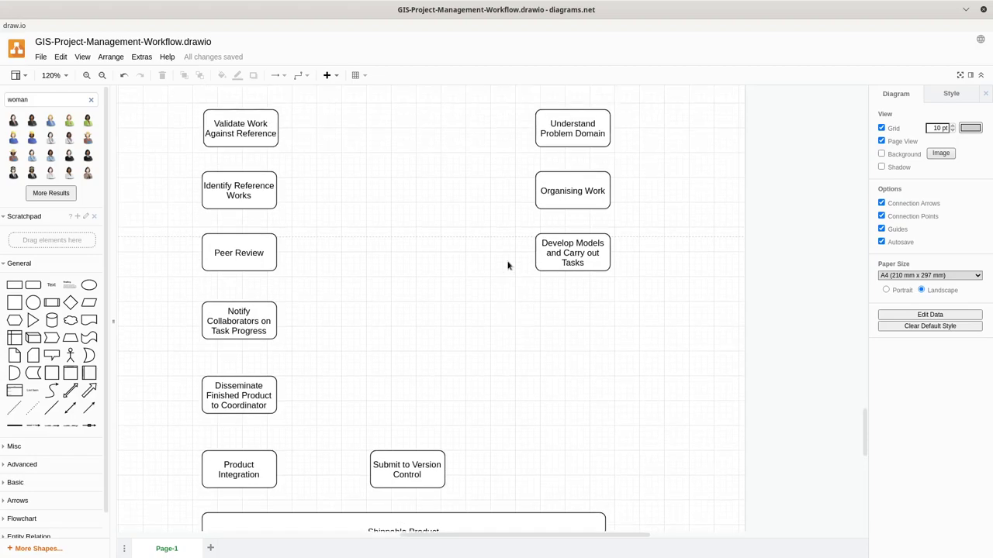
{"action": "scroll", "coordinate": [508, 266], "scroll_direction": "up", "scroll_amount": 1}
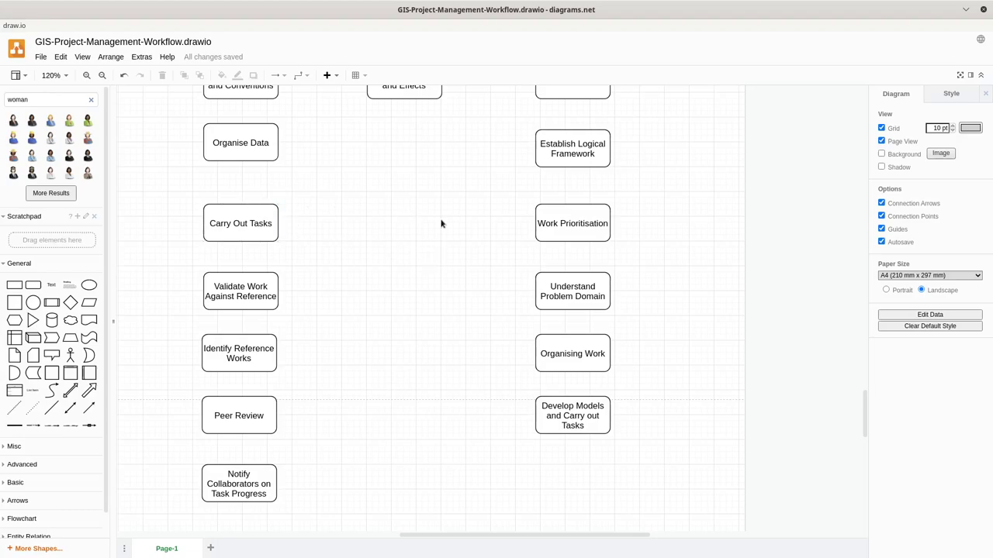
{"action": "scroll", "coordinate": [440, 224], "scroll_direction": "up", "scroll_amount": 8}
{"action": "scroll", "coordinate": [440, 219], "scroll_direction": "up", "scroll_amount": 2}
{"action": "scroll", "coordinate": [441, 219], "scroll_direction": "down", "scroll_amount": 14}
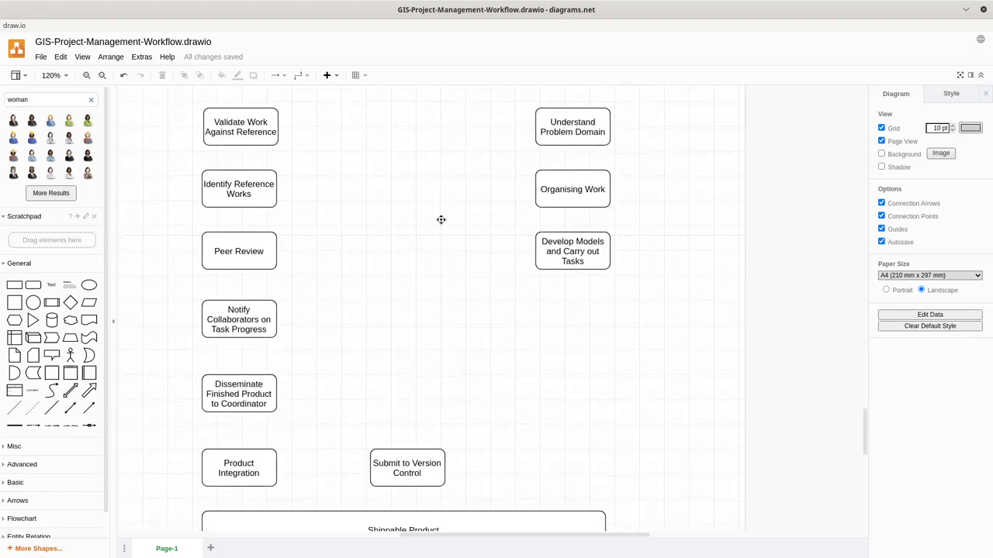
{"action": "scroll", "coordinate": [440, 219], "scroll_direction": "down", "scroll_amount": 3}
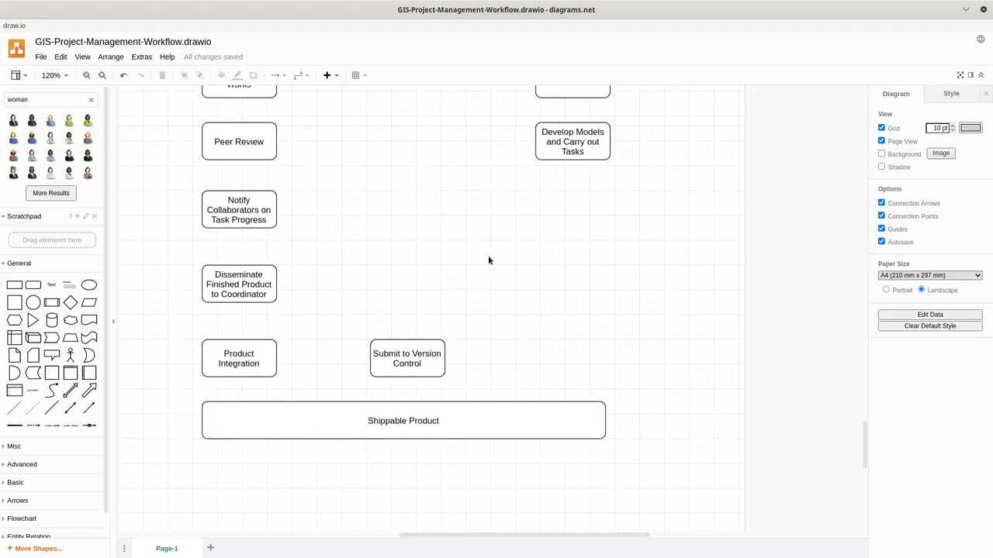
{"action": "scroll", "coordinate": [489, 261], "scroll_direction": "up", "scroll_amount": 7}
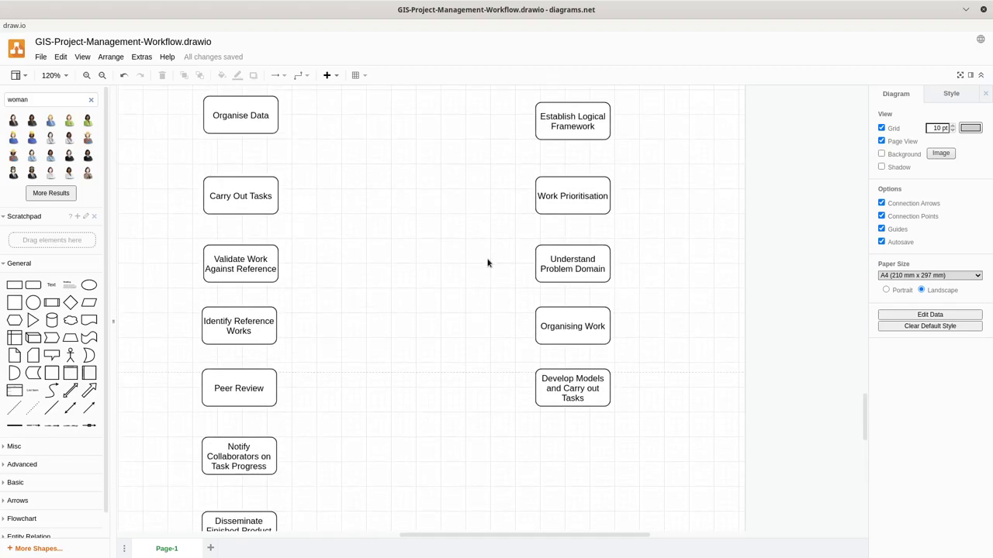
{"action": "scroll", "coordinate": [488, 263], "scroll_direction": "up", "scroll_amount": 1}
{"action": "scroll", "coordinate": [488, 263], "scroll_direction": "up", "scroll_amount": 2}
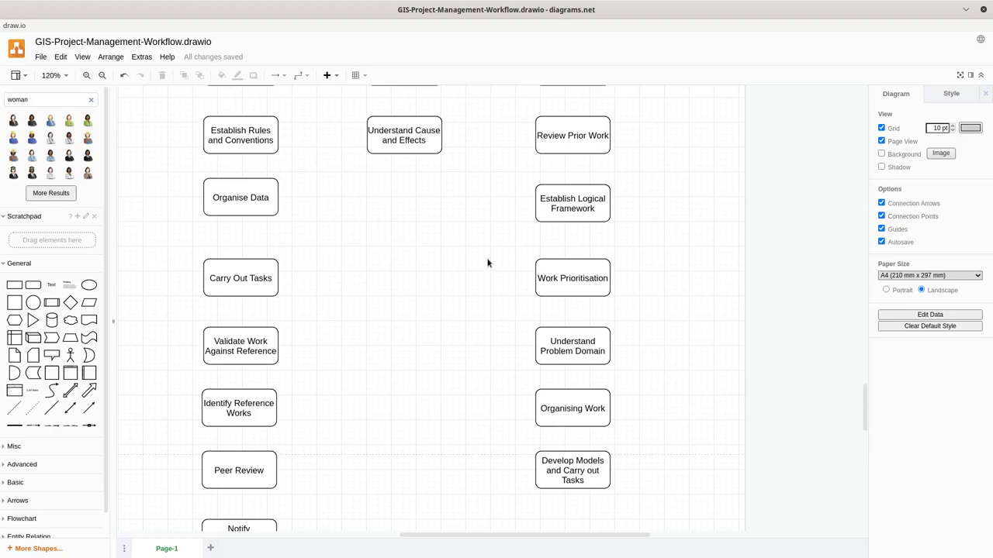
{"action": "scroll", "coordinate": [329, 288], "scroll_direction": "up", "scroll_amount": 3}
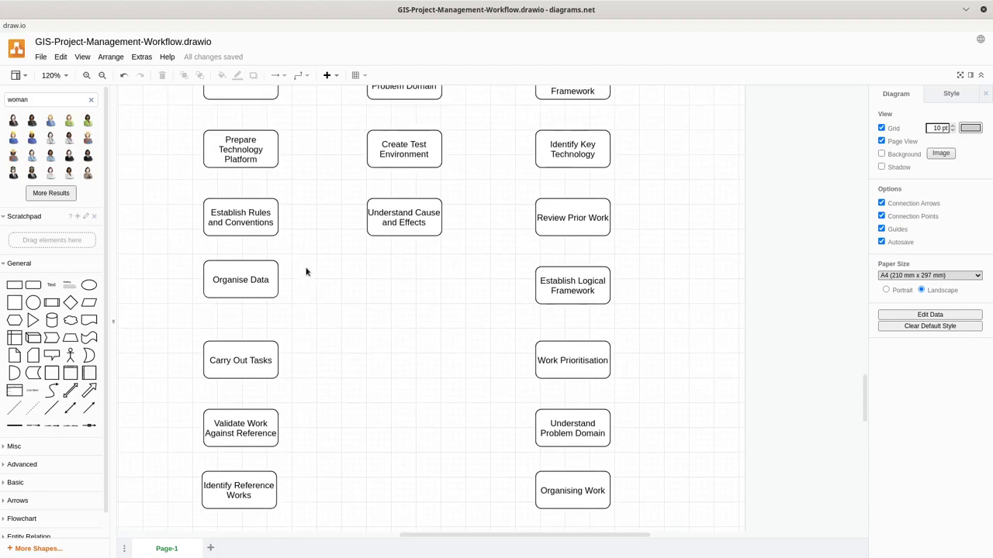
- Examine the first column's task sequence from "Review Prior Work" down to "Disseminate Finished Product to Coordinator"
{"action": "scroll", "coordinate": [268, 159], "scroll_direction": "up", "scroll_amount": 5}
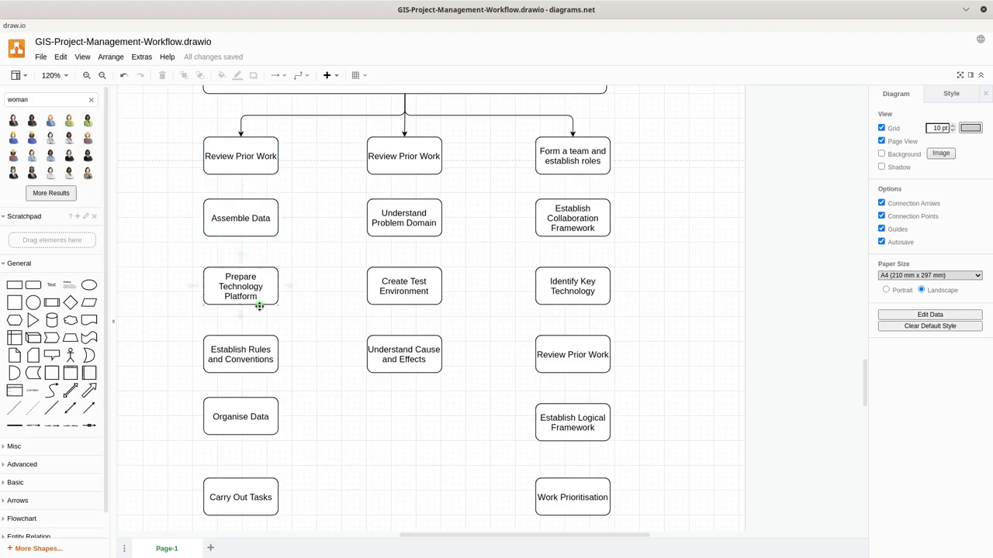
{"action": "scroll", "coordinate": [257, 393], "scroll_direction": "down", "scroll_amount": 2}
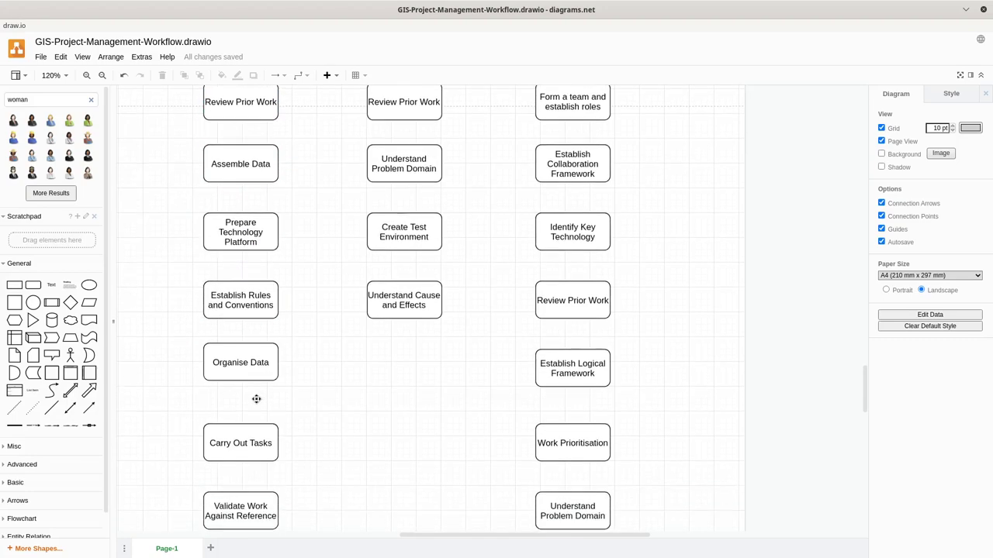
{"action": "scroll", "coordinate": [263, 442], "scroll_direction": "down", "scroll_amount": 3}
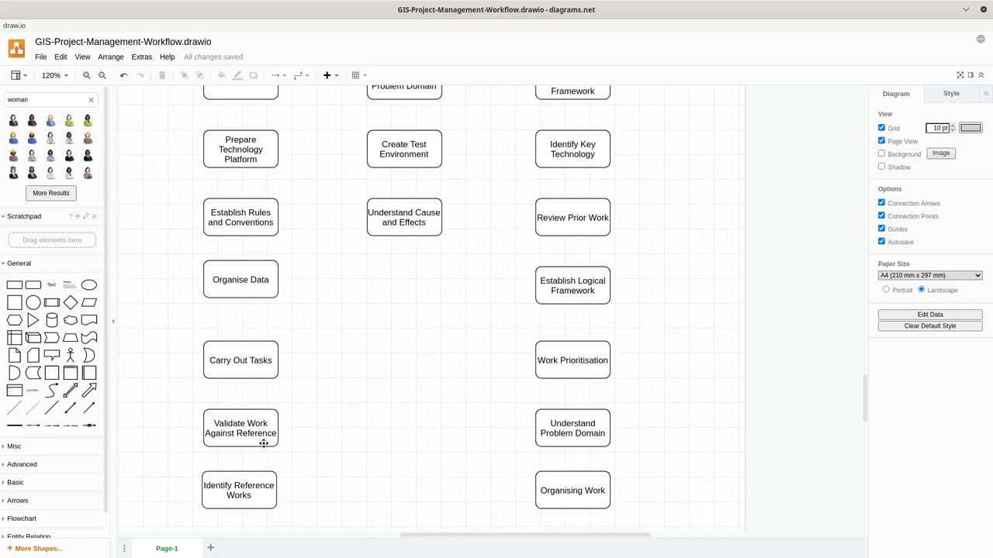
{"action": "scroll", "coordinate": [259, 470], "scroll_direction": "down", "scroll_amount": 3}
{"action": "scroll", "coordinate": [260, 470], "scroll_direction": "down", "scroll_amount": 3}
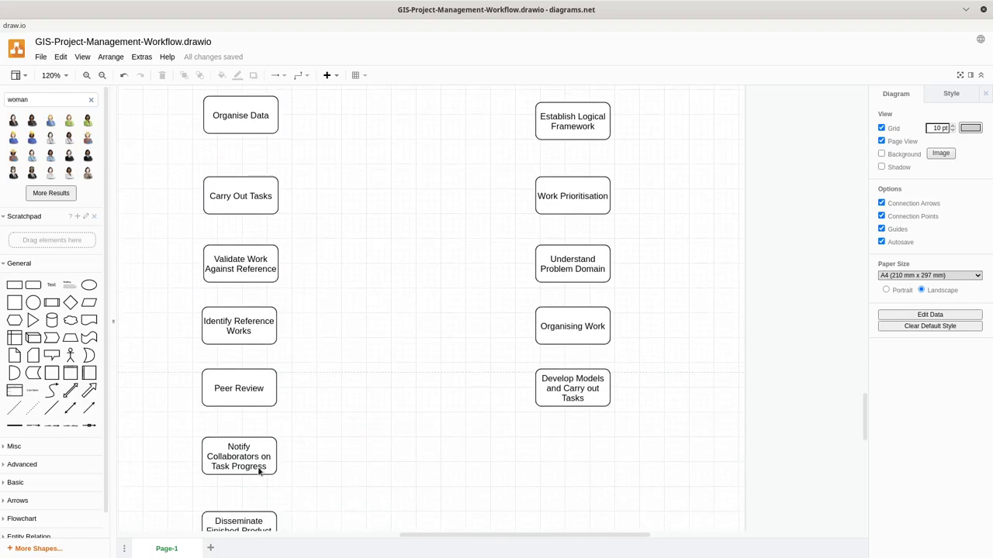
{"action": "scroll", "coordinate": [260, 470], "scroll_direction": "down", "scroll_amount": 2}
{"action": "scroll", "coordinate": [259, 469], "scroll_direction": "down", "scroll_amount": 1}
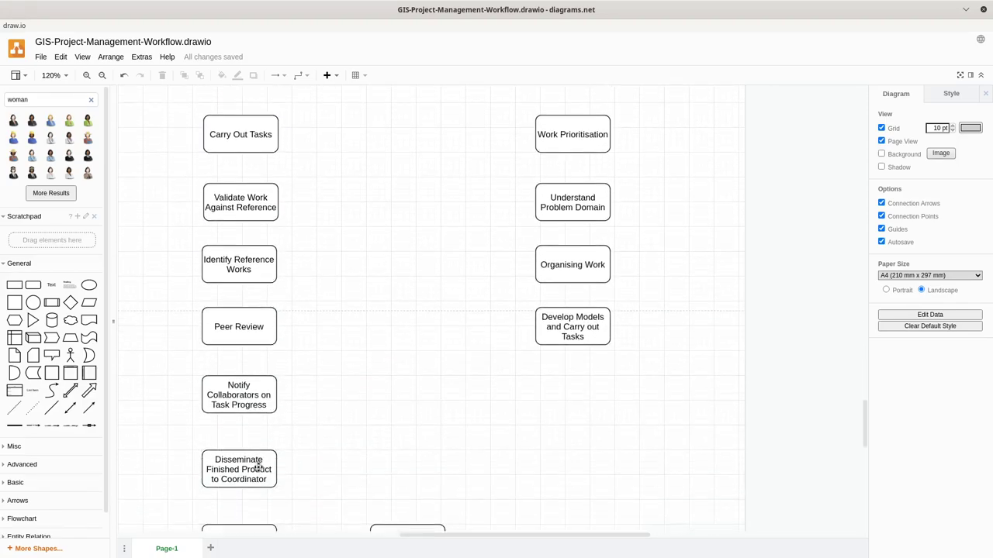
{"action": "scroll", "coordinate": [259, 470], "scroll_direction": "up", "scroll_amount": 4}
{"action": "scroll", "coordinate": [266, 355], "scroll_direction": "up", "scroll_amount": 6}
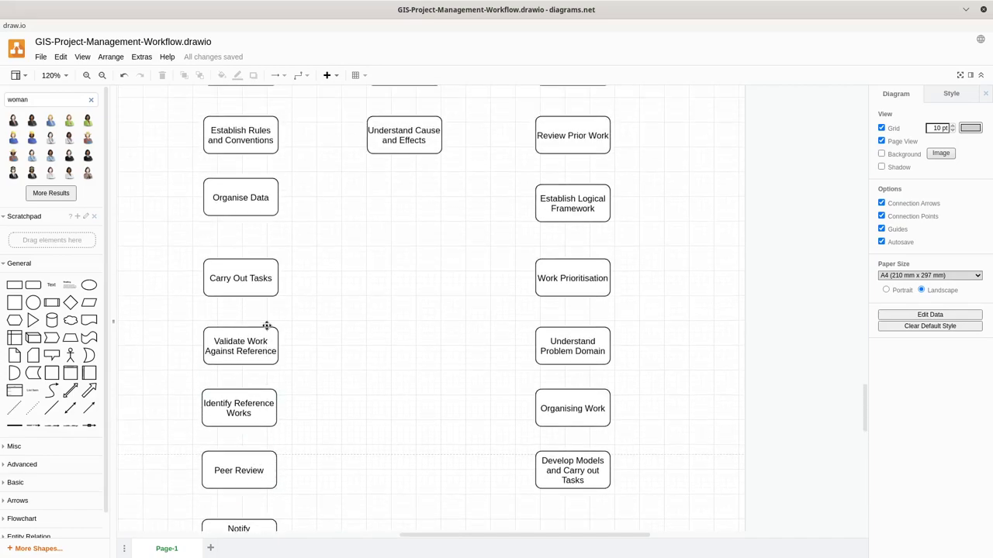
{"action": "left_click", "coordinate": [255, 252]}
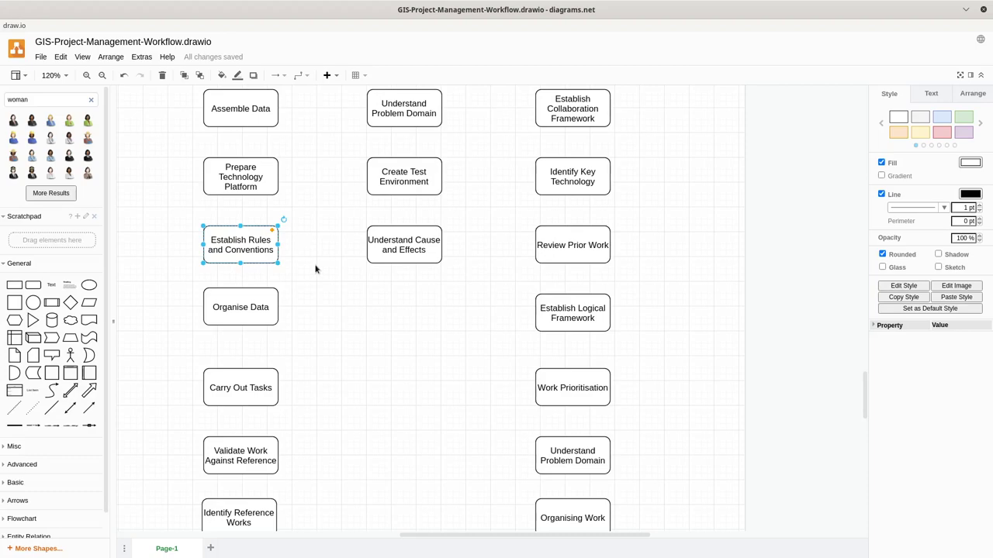
{"action": "left_click", "coordinate": [467, 204]}
- Move the "Amorphous Task : OSM Cartography" title with its arrows and the three people slightly up, away from "Requirements Analysis"
{"action": "scroll", "coordinate": [470, 146], "scroll_direction": "up", "scroll_amount": 8}
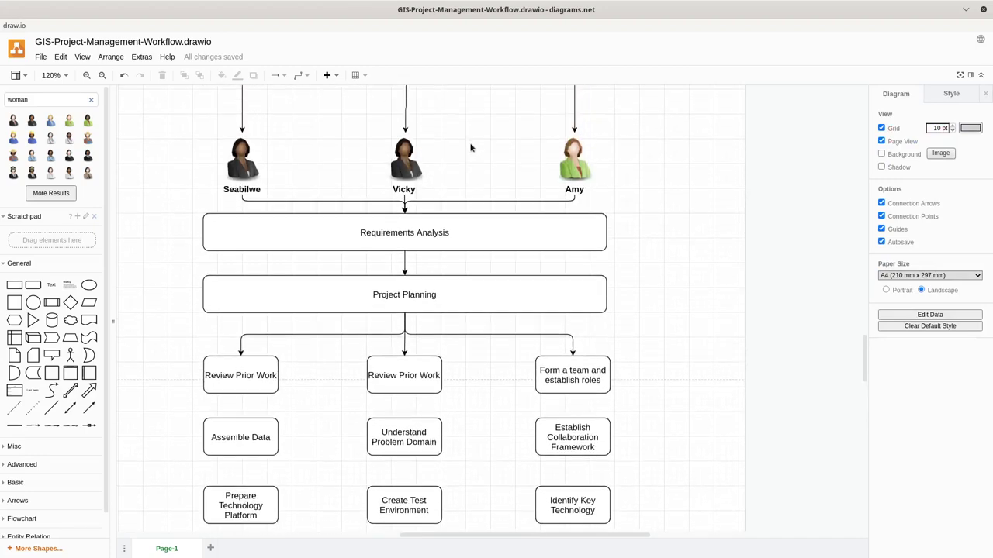
{"action": "scroll", "coordinate": [470, 146], "scroll_direction": "up", "scroll_amount": 4}
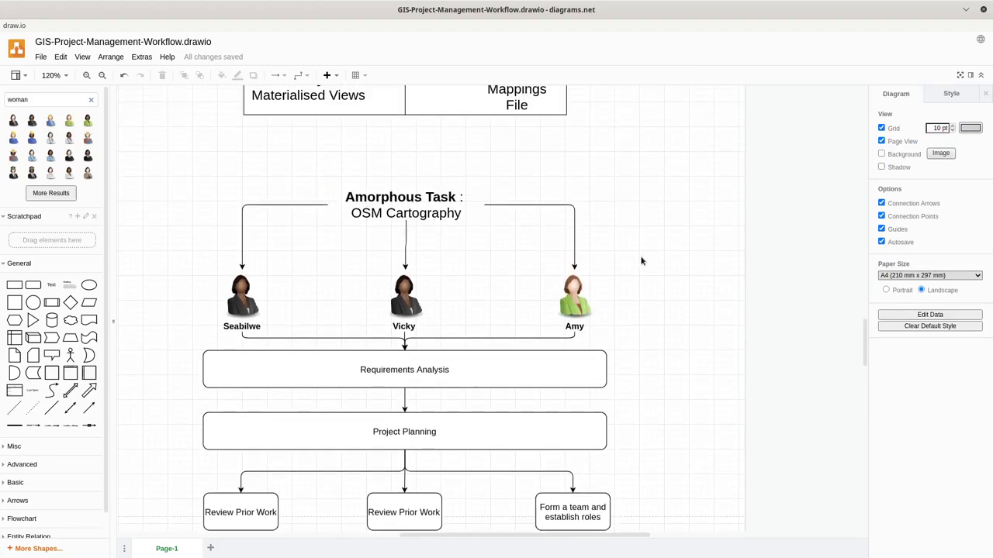
{"action": "scroll", "coordinate": [640, 259], "scroll_direction": "down", "scroll_amount": 1}
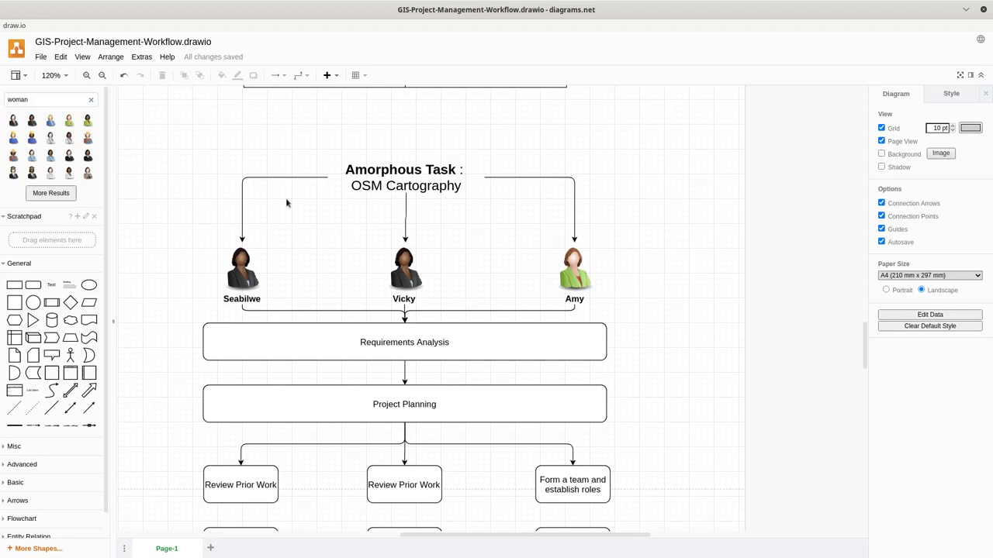
{"action": "left_click_drag", "start_coordinate": [183, 137], "coordinate": [635, 311]}
{"action": "left_click_drag", "start_coordinate": [579, 277], "coordinate": [577, 253]}
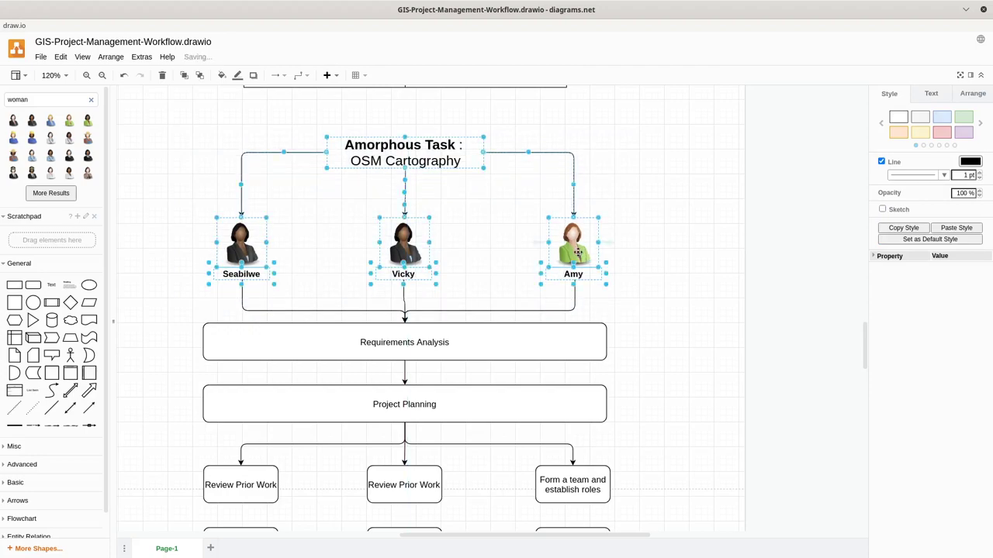
{"action": "left_click", "coordinate": [638, 272]}
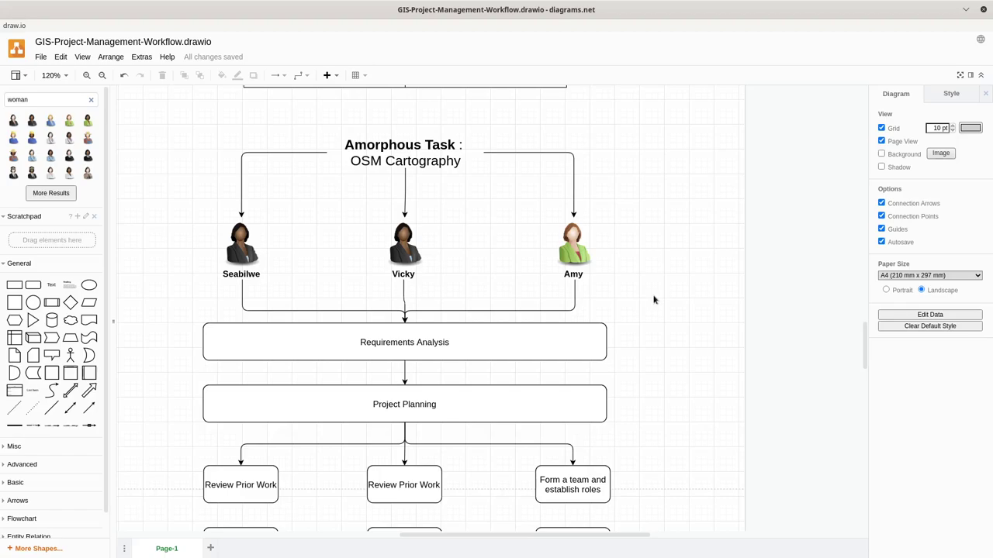
- Review the task columns once more, and look at the Science, Art and Craft diagram higher on the page
{"action": "scroll", "coordinate": [680, 313], "scroll_direction": "down", "scroll_amount": 5}
{"action": "scroll", "coordinate": [680, 321], "scroll_direction": "down", "scroll_amount": 6}
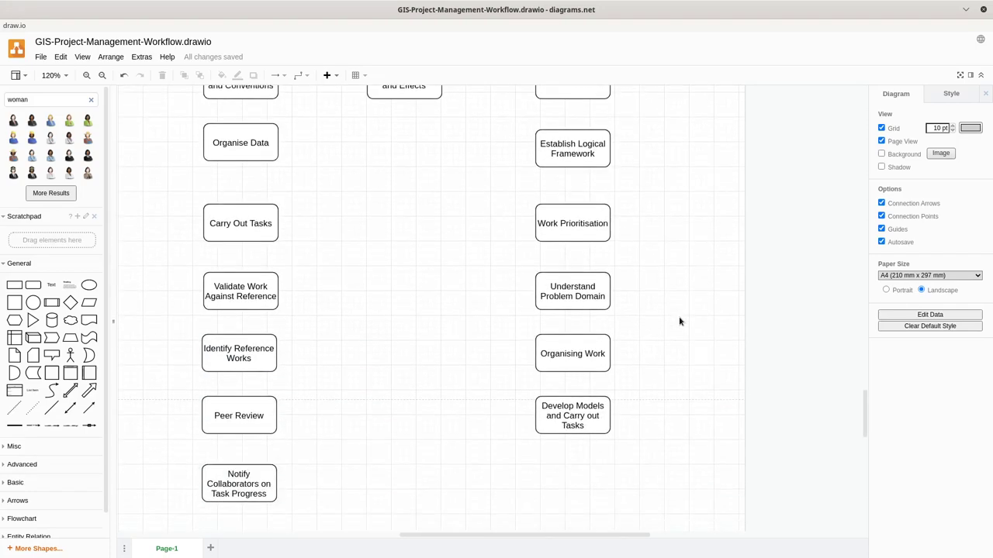
{"action": "scroll", "coordinate": [680, 321], "scroll_direction": "down", "scroll_amount": 1}
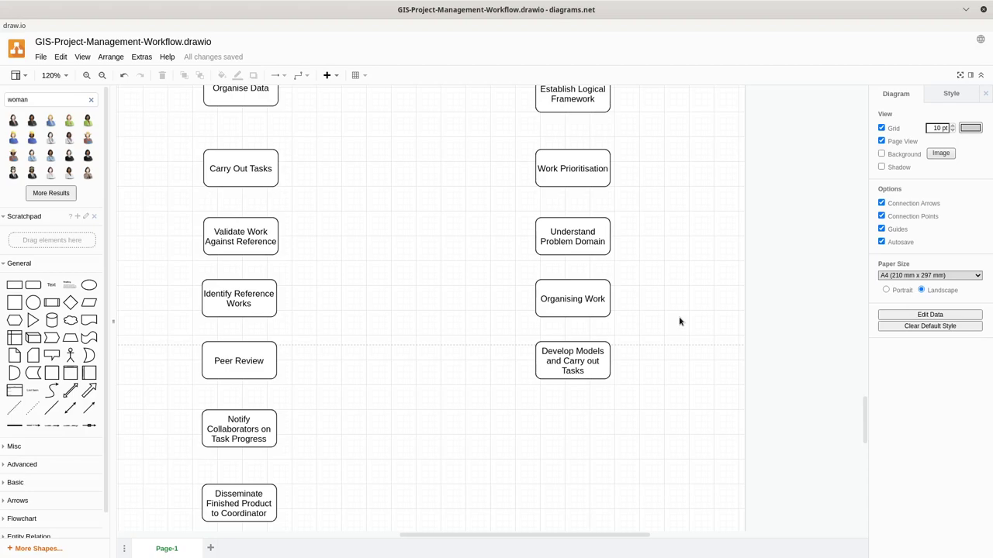
{"action": "scroll", "coordinate": [679, 321], "scroll_direction": "down", "scroll_amount": 1}
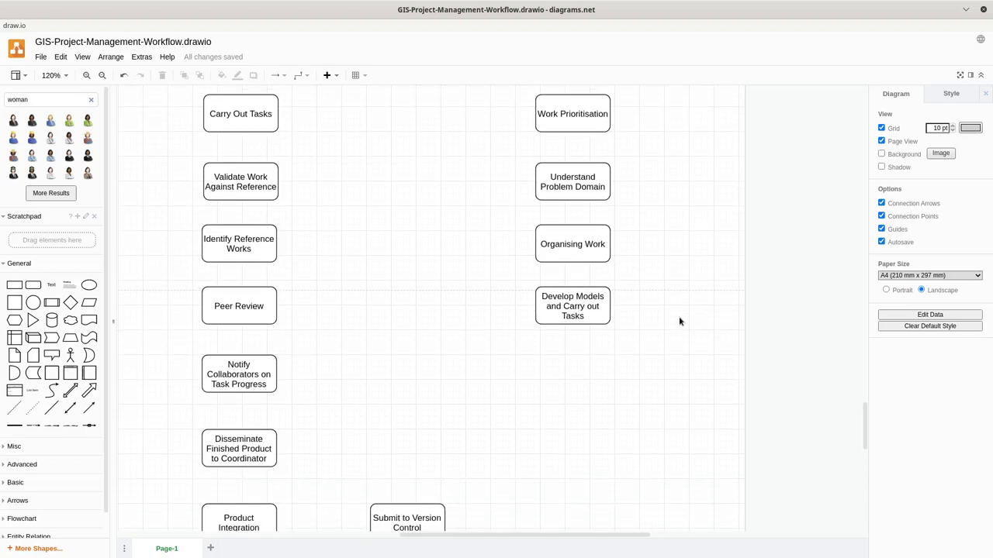
{"action": "scroll", "coordinate": [680, 321], "scroll_direction": "up", "scroll_amount": 15}
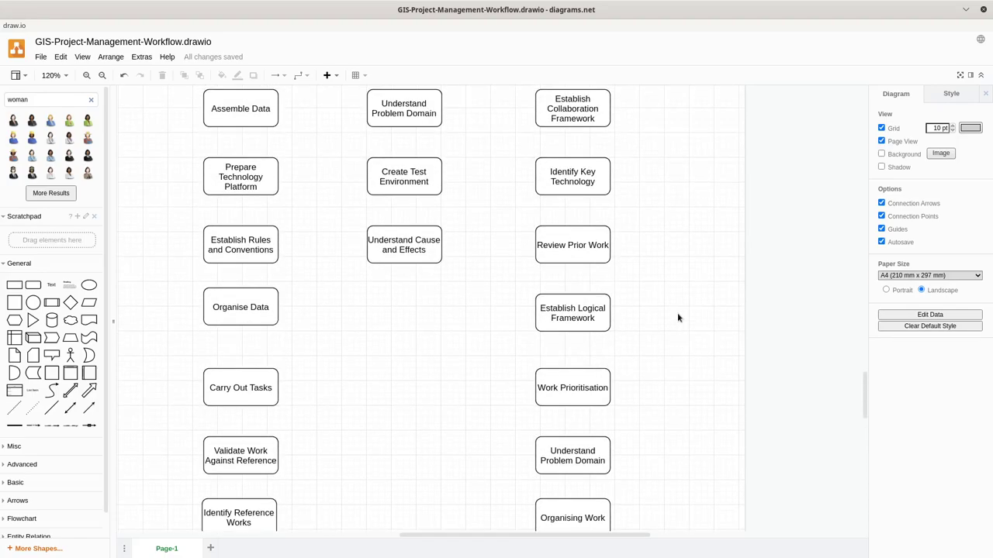
{"action": "scroll", "coordinate": [677, 317], "scroll_direction": "up", "scroll_amount": 11}
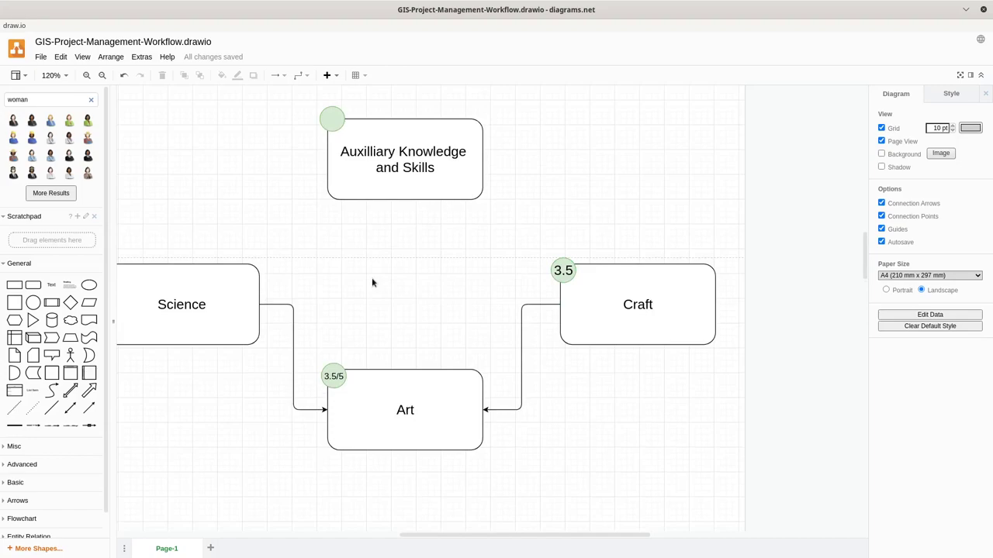
{"action": "scroll", "coordinate": [405, 276], "scroll_direction": "left", "scroll_amount": 2}
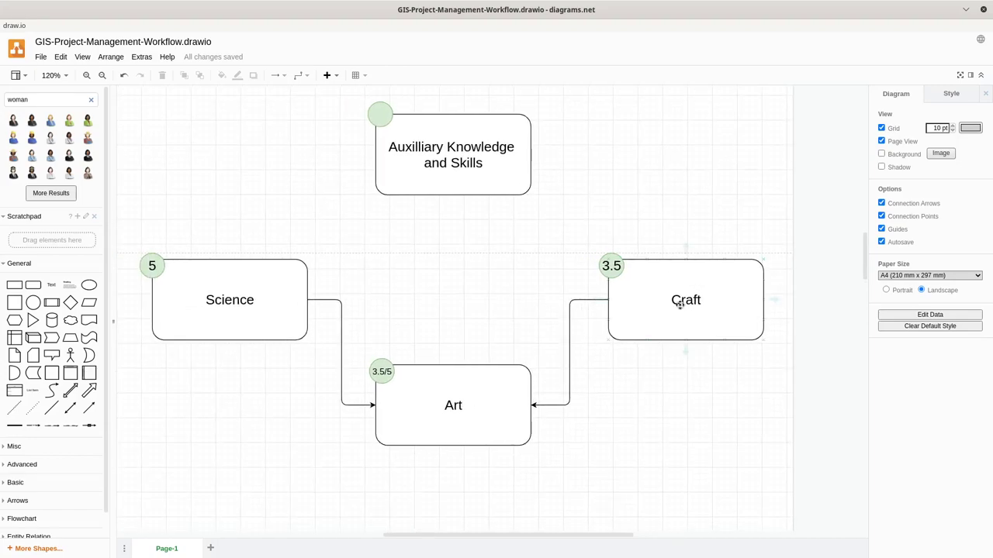
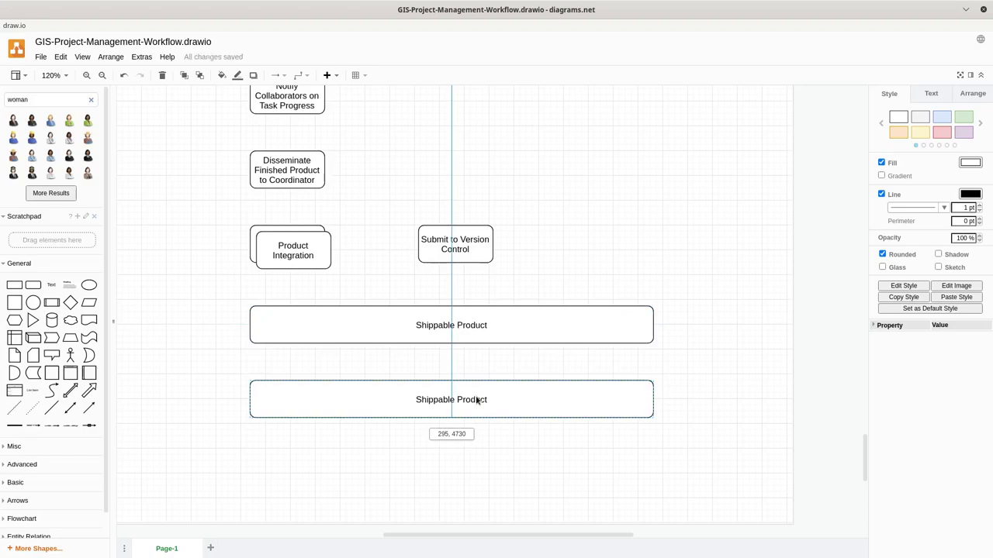
- Relabel the duplicate box below "Shippable Product" as "Documenting Standard Practices, Workflows"
{"action": "left_click", "coordinate": [500, 359]}
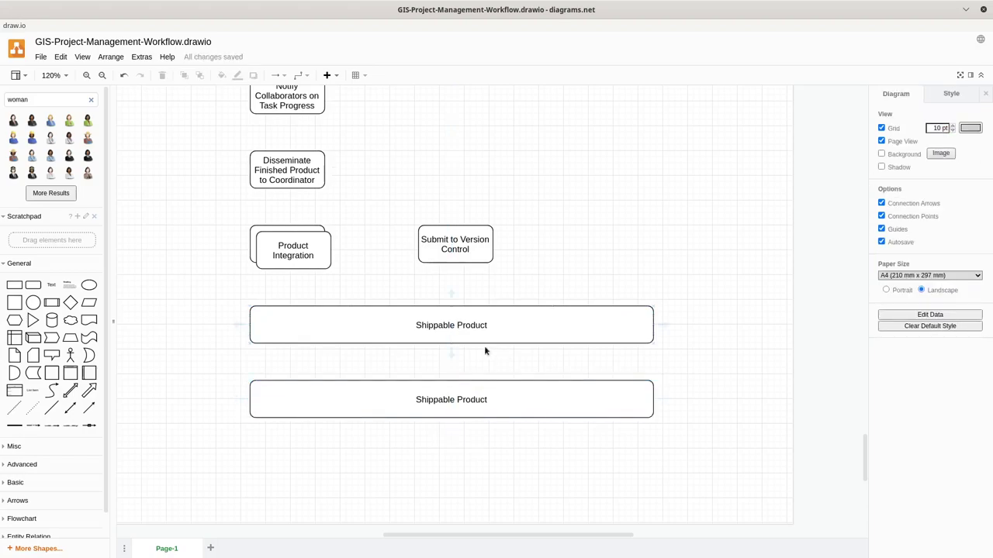
{"action": "double_click", "coordinate": [449, 400]}
{"action": "key", "text": "BackSpace"}
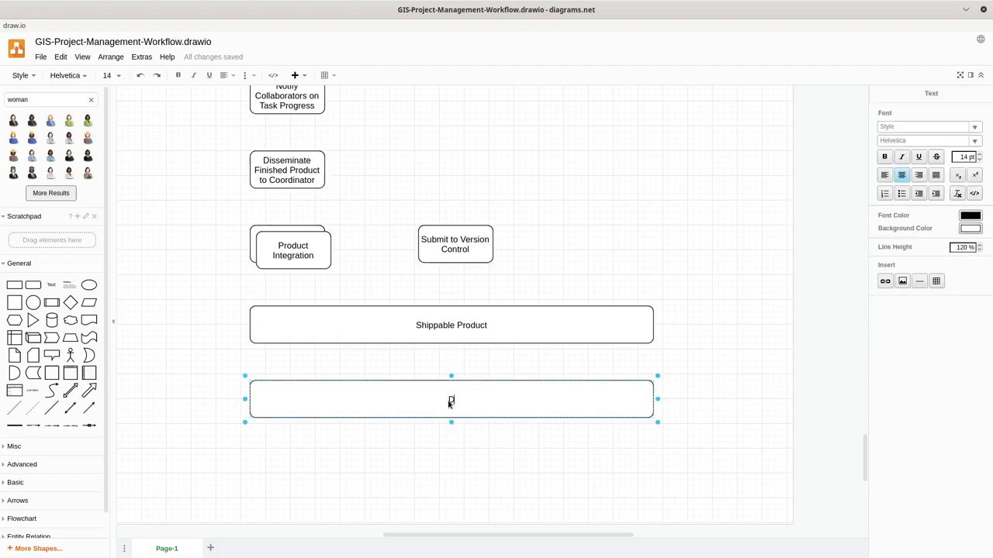
{"action": "type", "text": "Documenting Standard Pract"}
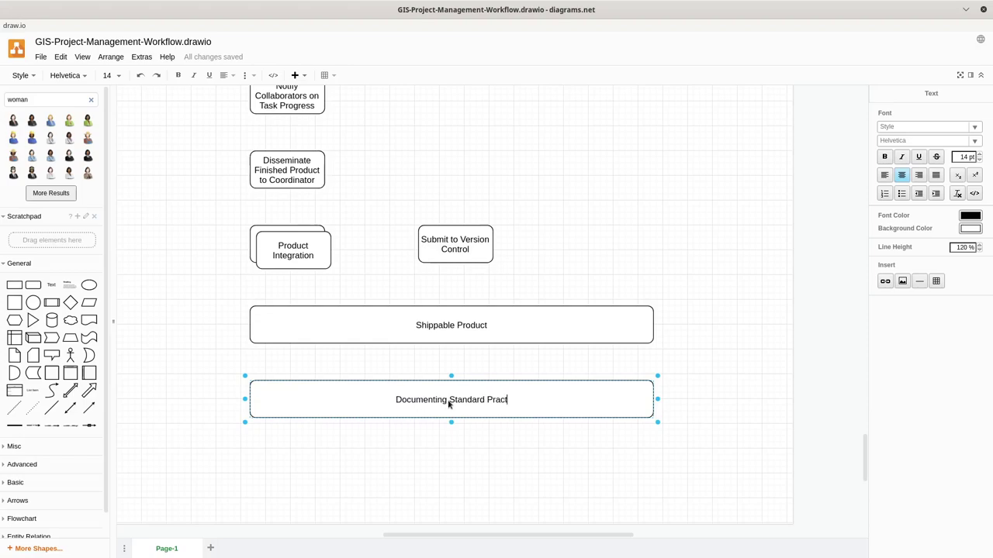
{"action": "type", "text": "ices, Workf"}
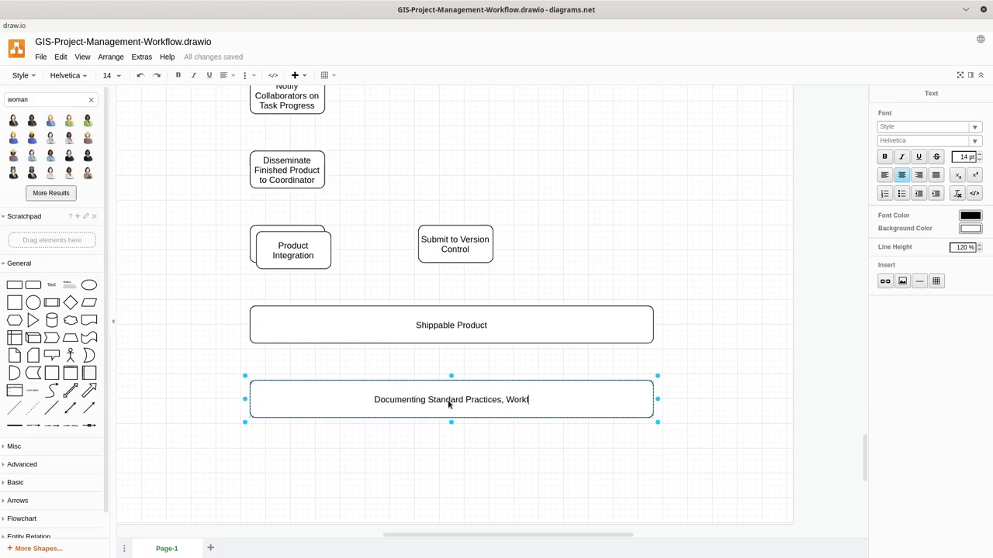
{"action": "type", "text": "lows,"}
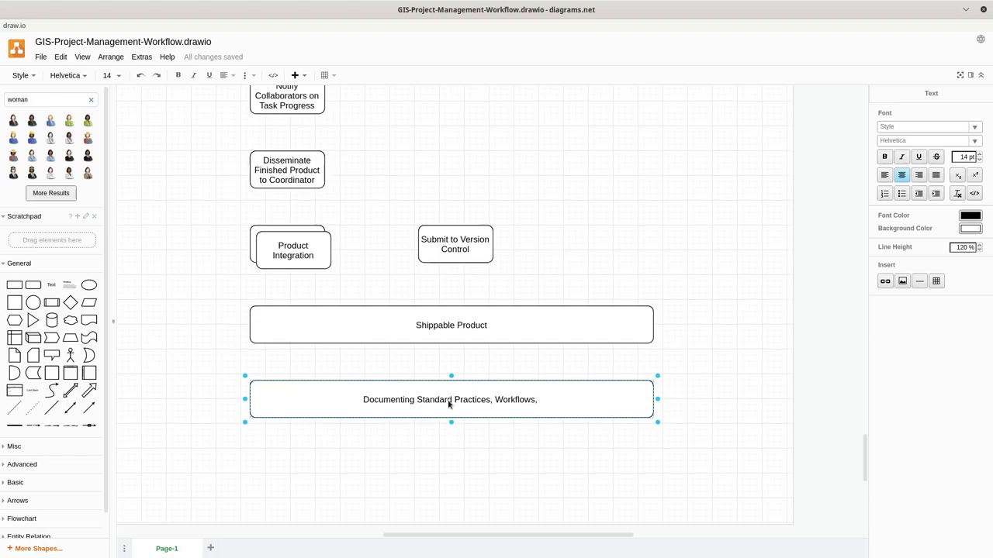
{"action": "key", "text": "BackSpace"}
{"action": "key", "text": "BackSpace"}
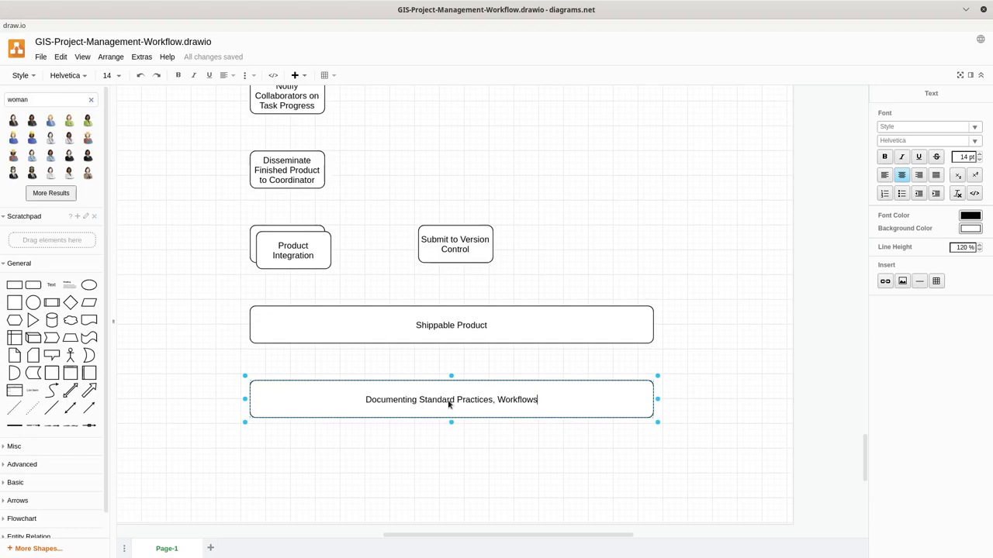
{"action": "left_click", "coordinate": [695, 351]}
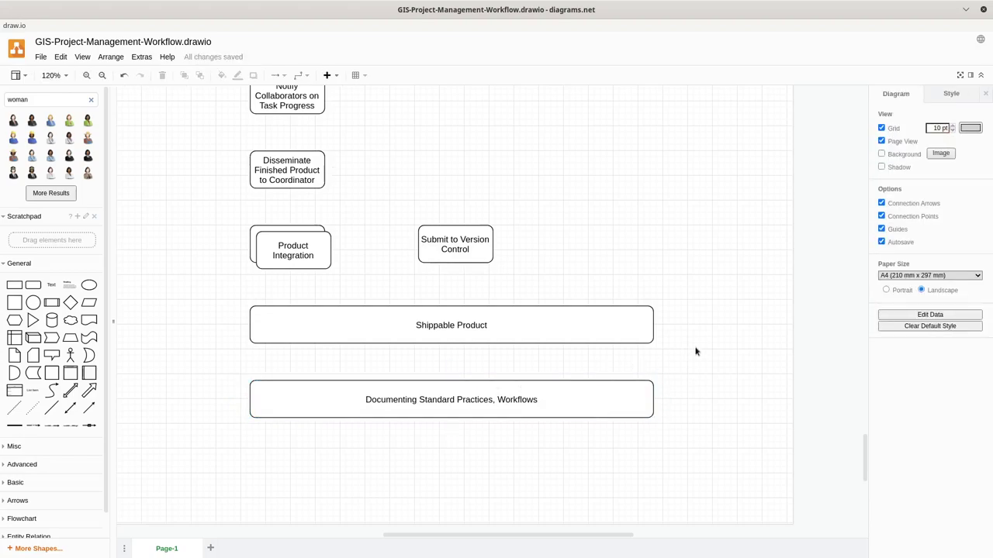
- Delete the duplicate "Product Integration" box overlapping the original above "Shippable Product"
{"action": "left_click_drag", "start_coordinate": [301, 252], "coordinate": [343, 288]}
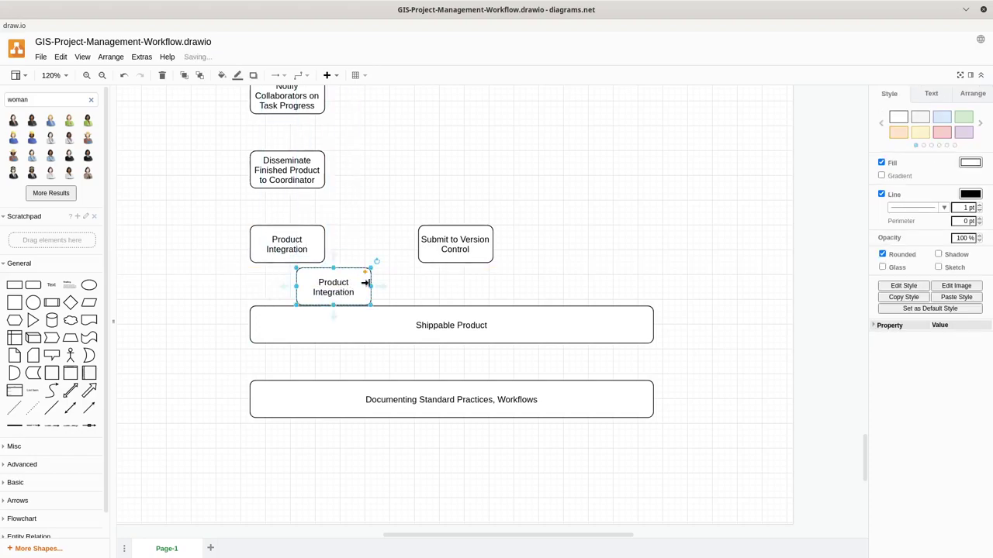
{"action": "key", "text": "Delete"}
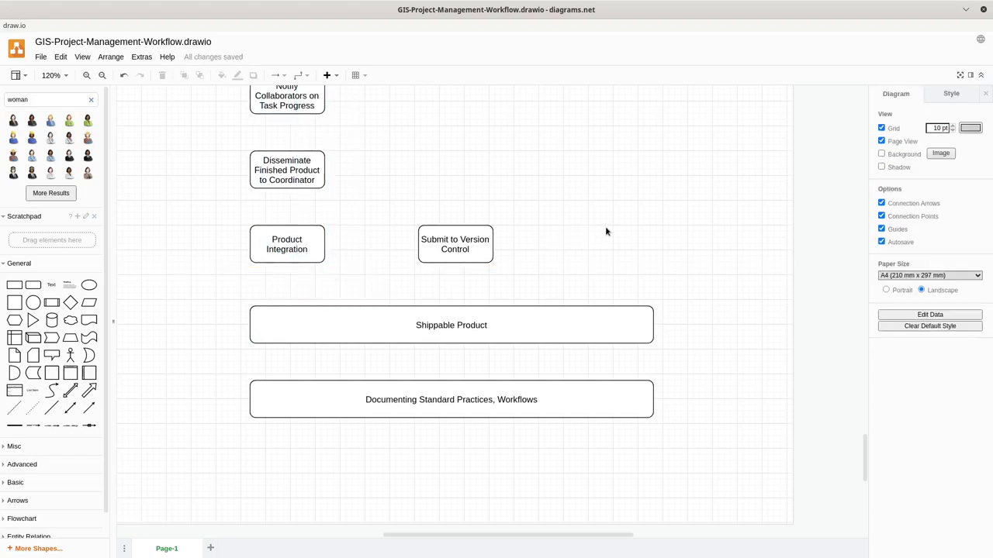
- Review the three task columns from "Product Integration" up to "Project Planning" and "Requirements Analysis"
{"action": "scroll", "coordinate": [606, 231], "scroll_direction": "up", "scroll_amount": 4}
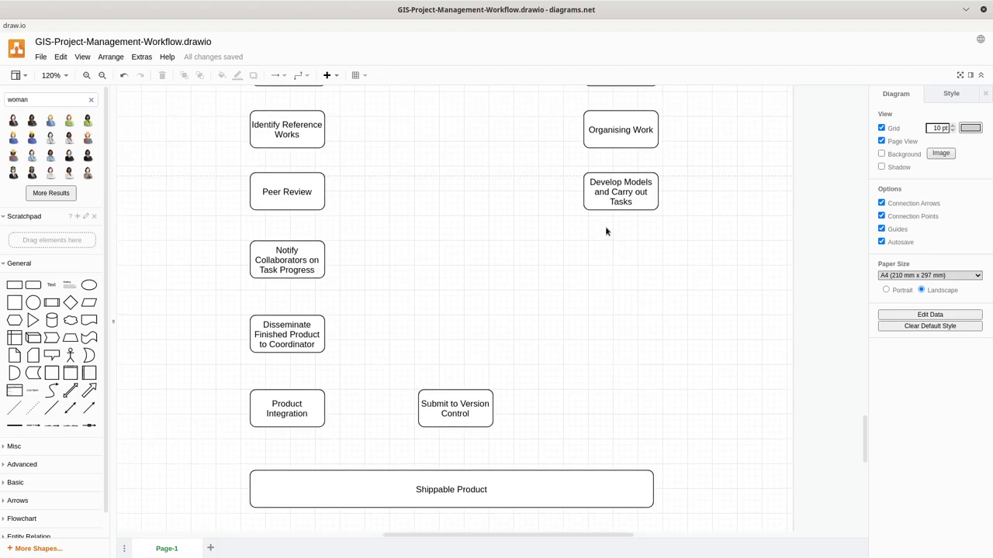
{"action": "scroll", "coordinate": [607, 231], "scroll_direction": "up", "scroll_amount": 4}
{"action": "scroll", "coordinate": [606, 230], "scroll_direction": "up", "scroll_amount": 4}
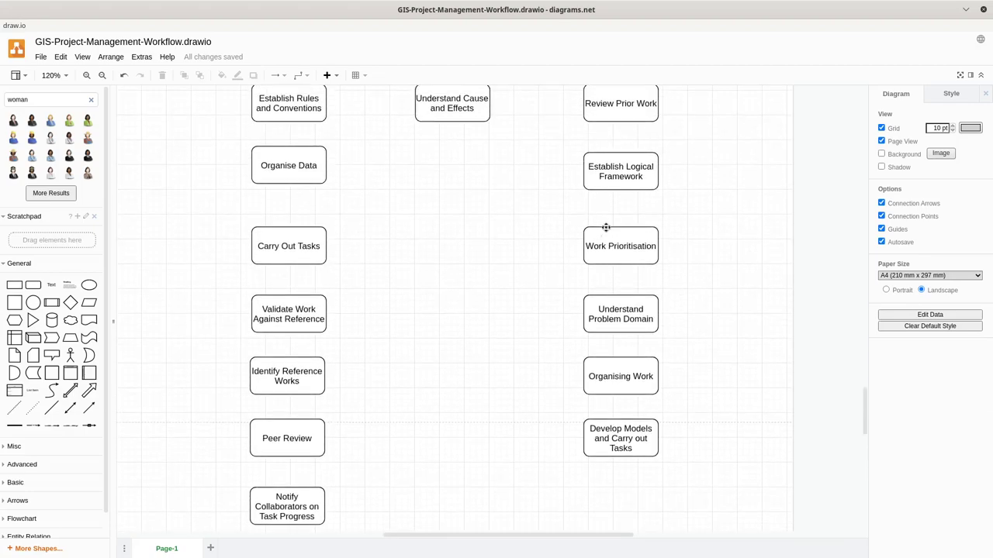
{"action": "scroll", "coordinate": [607, 229], "scroll_direction": "up", "scroll_amount": 6}
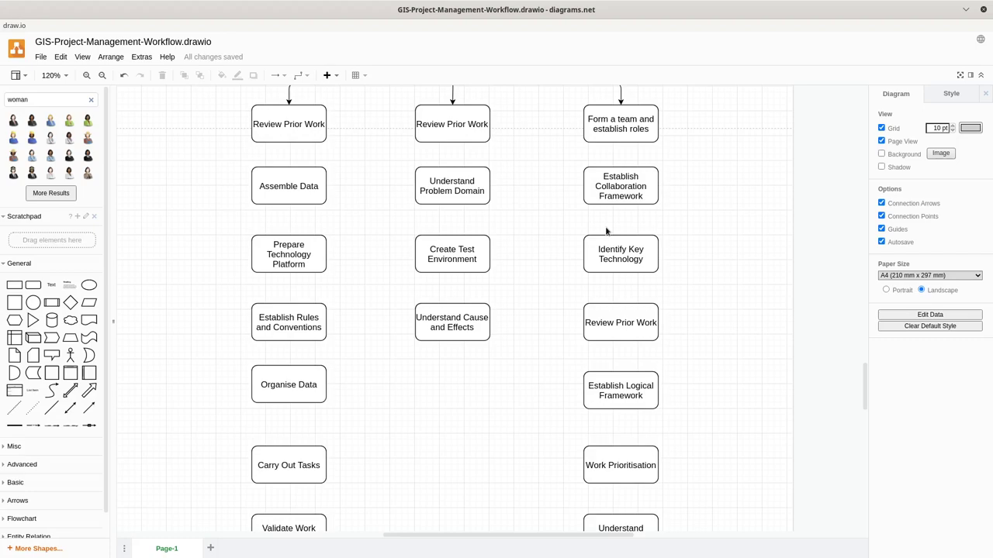
{"action": "scroll", "coordinate": [536, 246], "scroll_direction": "up", "scroll_amount": 5}
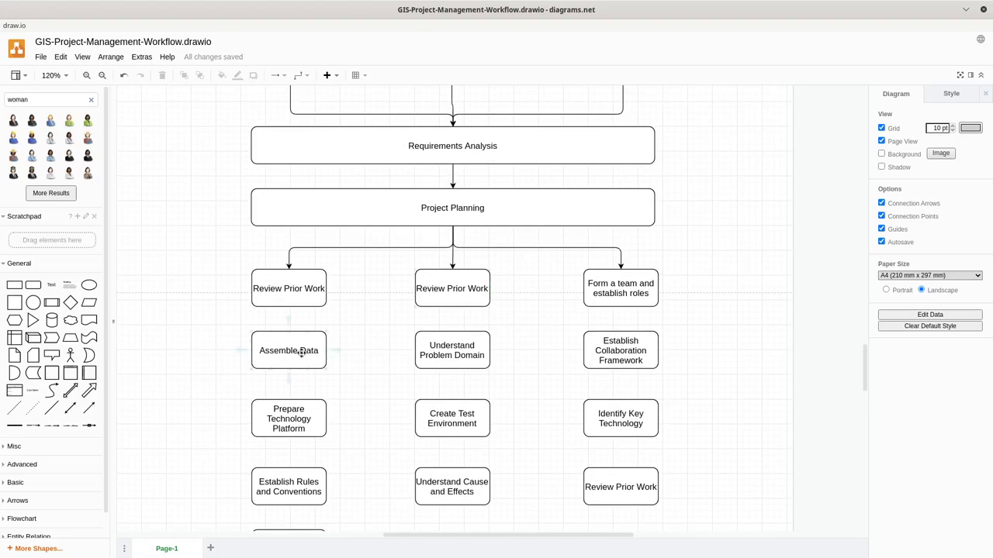
{"action": "left_click", "coordinate": [301, 353]}
{"action": "scroll", "coordinate": [450, 334], "scroll_direction": "down", "scroll_amount": 4}
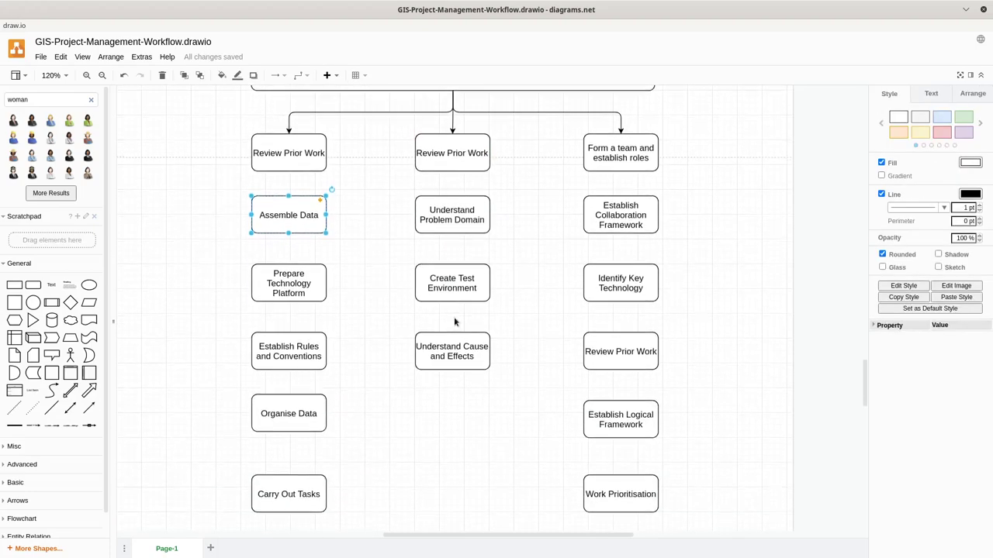
{"action": "scroll", "coordinate": [454, 321], "scroll_direction": "up", "scroll_amount": 6}
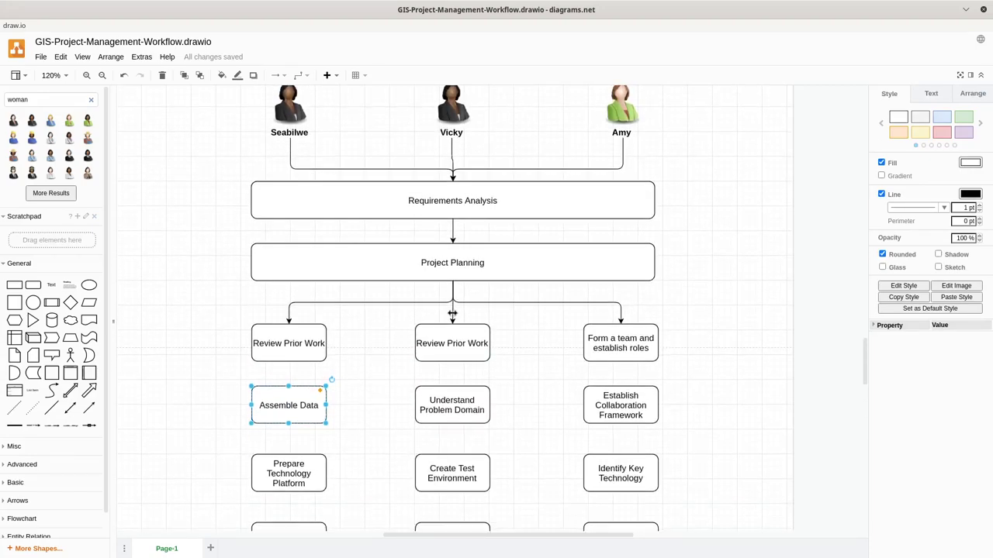
- Place a copy of the "Form a team and establish roles" box beside "Project Planning" and label it "Time Planning"
{"action": "left_click", "coordinate": [453, 263]}
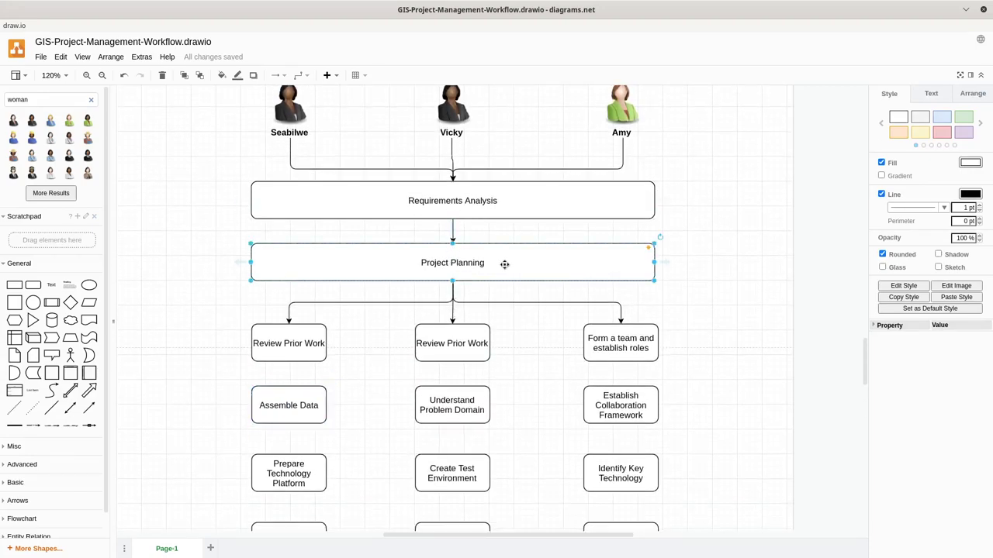
{"action": "left_click", "coordinate": [626, 344]}
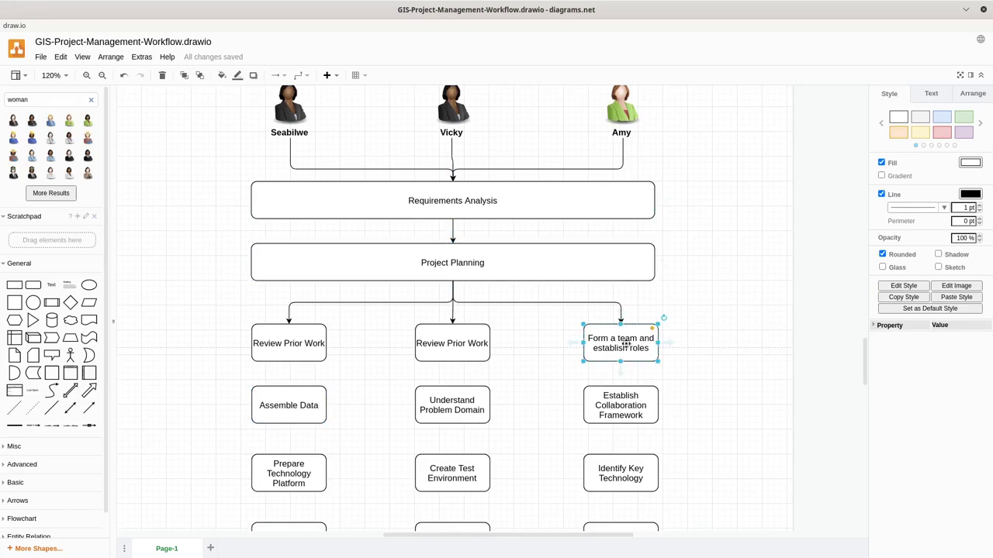
{"action": "left_click_drag", "start_coordinate": [626, 344], "coordinate": [724, 267]}
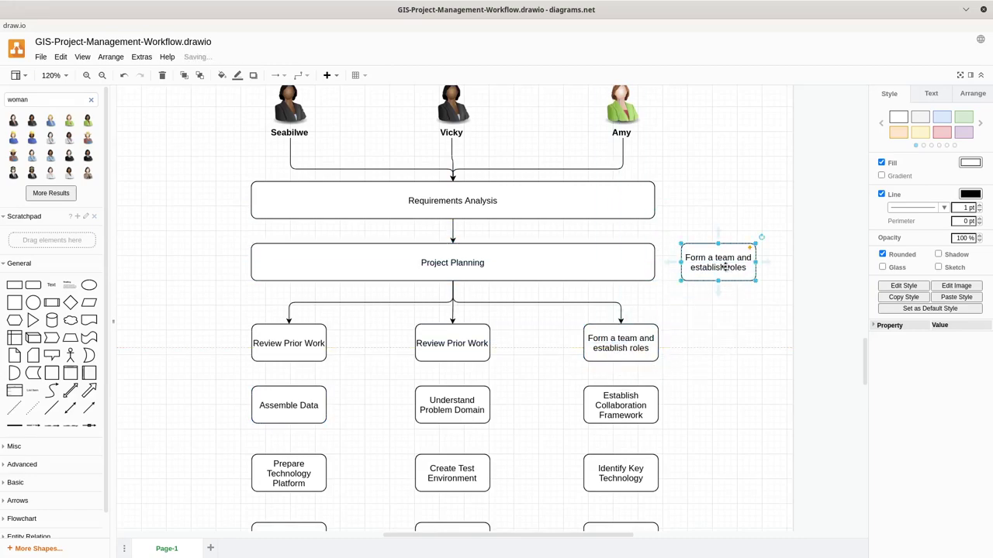
{"action": "double_click", "coordinate": [704, 270]}
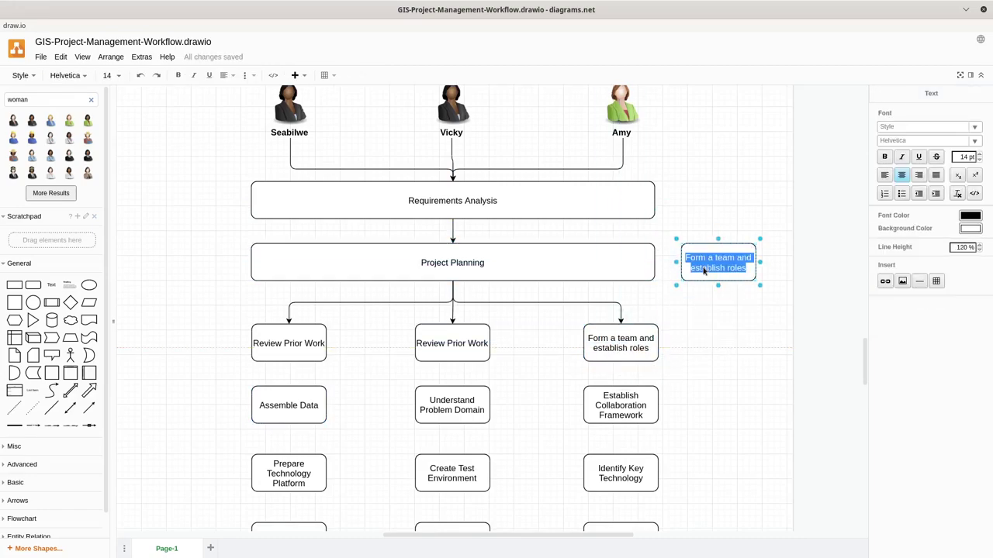
{"action": "type", "text": "Time Pl"}
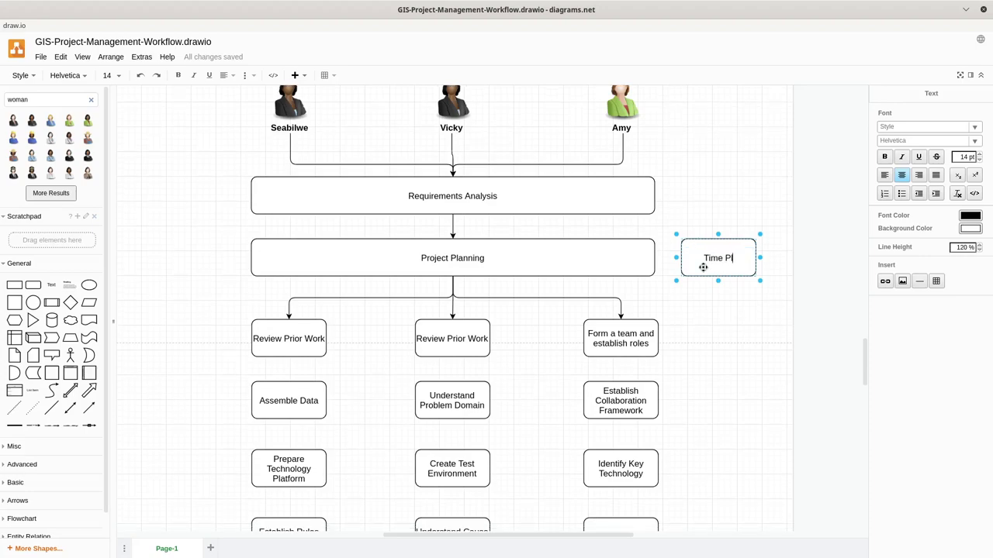
{"action": "type", "text": "anning"}
{"action": "left_click", "coordinate": [734, 356]}
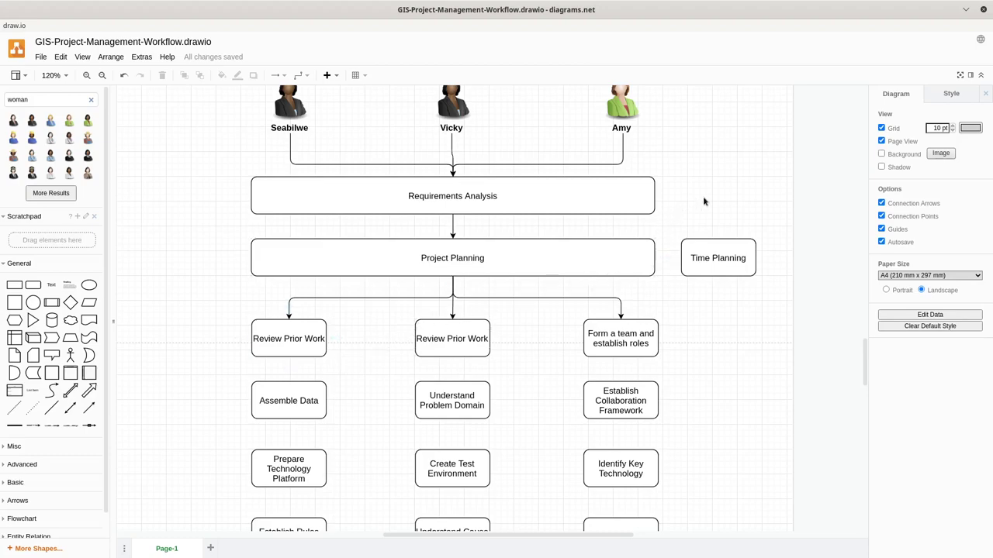
- Move the "Amorphous Task : OSM Cartography" title, its arrows and the three people slightly higher above "Requirements Analysis"
{"action": "scroll", "coordinate": [723, 194], "scroll_direction": "up", "scroll_amount": 3}
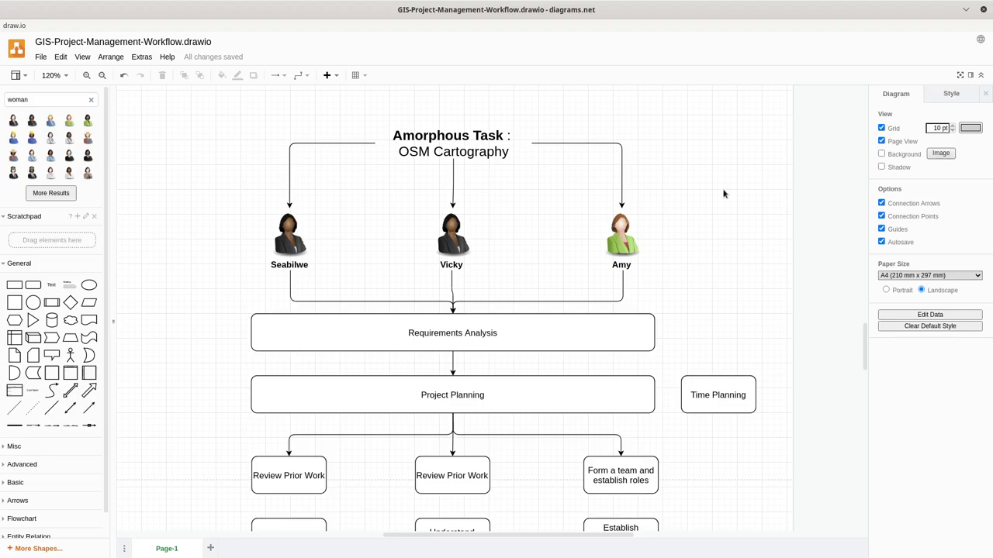
{"action": "left_click_drag", "start_coordinate": [229, 113], "coordinate": [656, 304]}
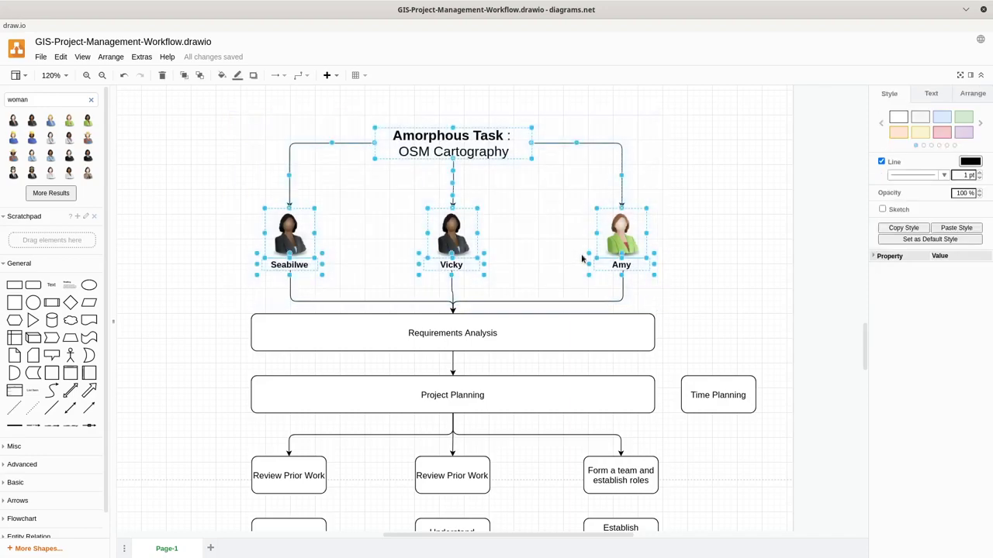
{"action": "left_click_drag", "start_coordinate": [469, 155], "coordinate": [469, 134]}
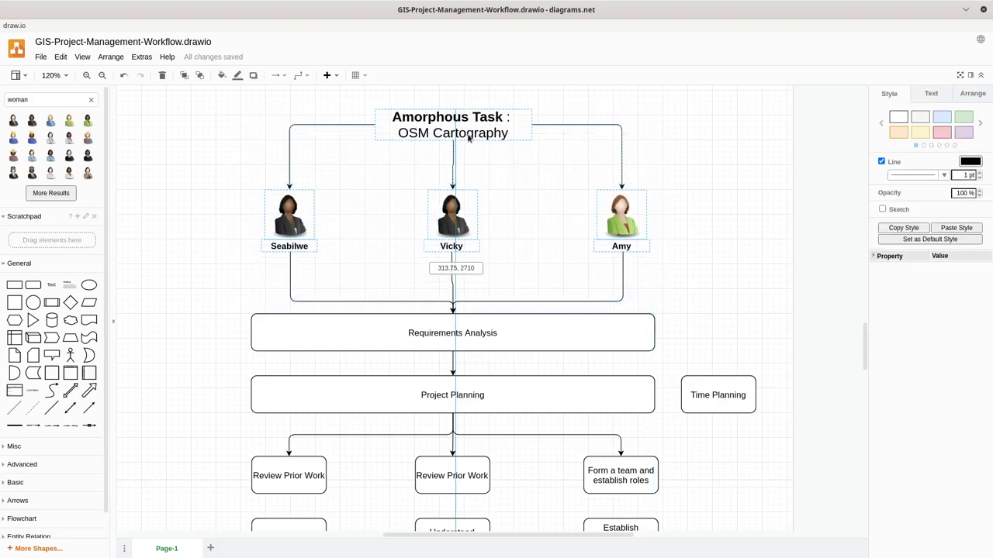
{"action": "left_click", "coordinate": [720, 193]}
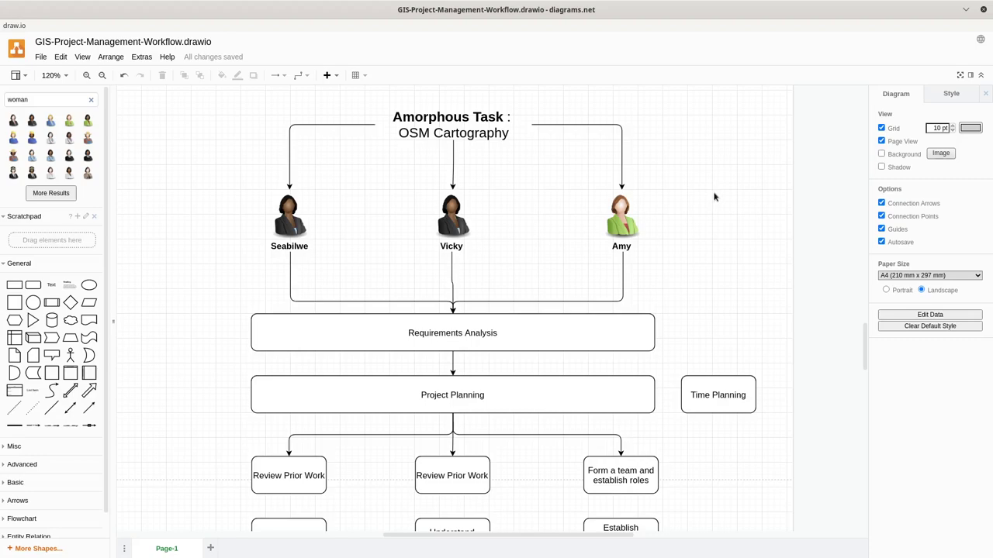
- Raise the horizontal segments of the two outer people's connectors into "Requirements Analysis" to one matching height
{"action": "left_click", "coordinate": [489, 300]}
{"action": "left_click_drag", "start_coordinate": [541, 300], "coordinate": [537, 282]}
{"action": "left_click", "coordinate": [371, 297]}
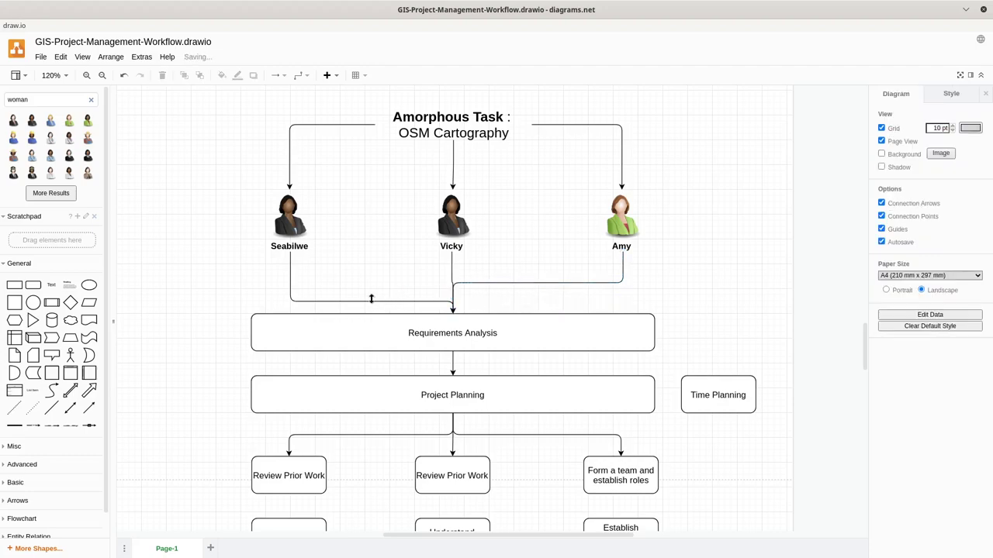
{"action": "left_click", "coordinate": [369, 301]}
{"action": "left_click_drag", "start_coordinate": [369, 301], "coordinate": [371, 282]}
{"action": "left_click", "coordinate": [709, 297]}
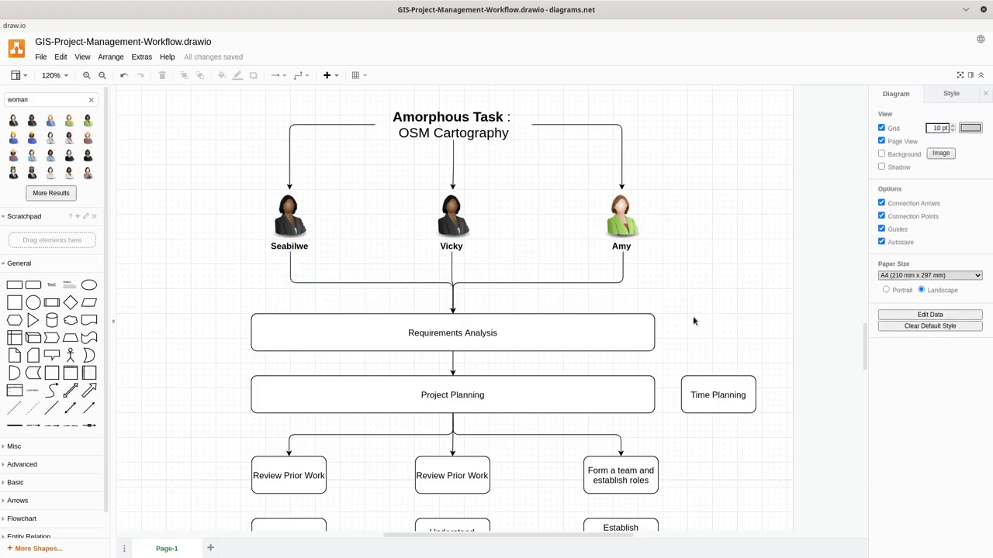
- Examine the task columns down to "Submit to Version Control", and the blue-square quadrant grid above the "Amorphous Task" caption
{"action": "left_click_drag", "start_coordinate": [702, 308], "coordinate": [651, 226]}
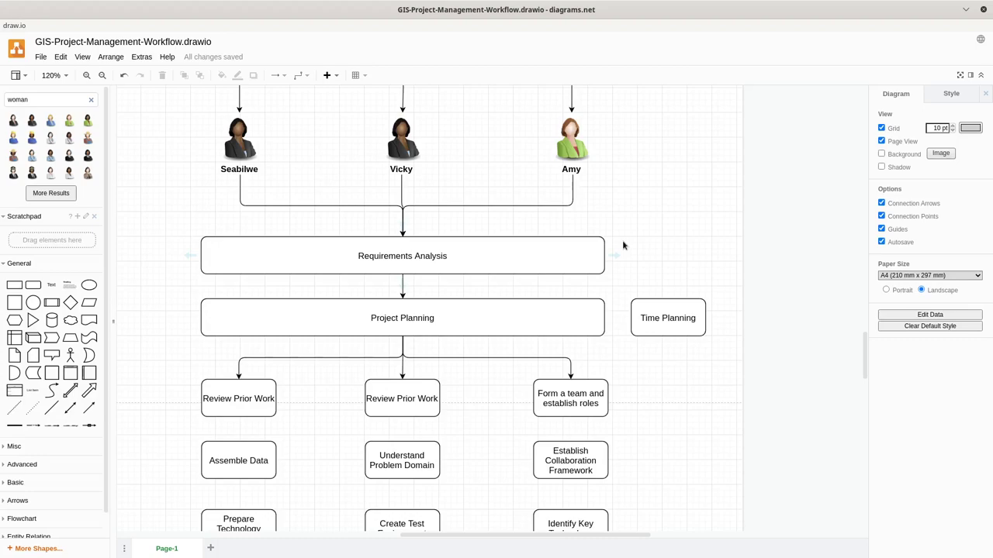
{"action": "scroll", "coordinate": [622, 245], "scroll_direction": "down", "scroll_amount": 5}
{"action": "scroll", "coordinate": [622, 245], "scroll_direction": "down", "scroll_amount": 2}
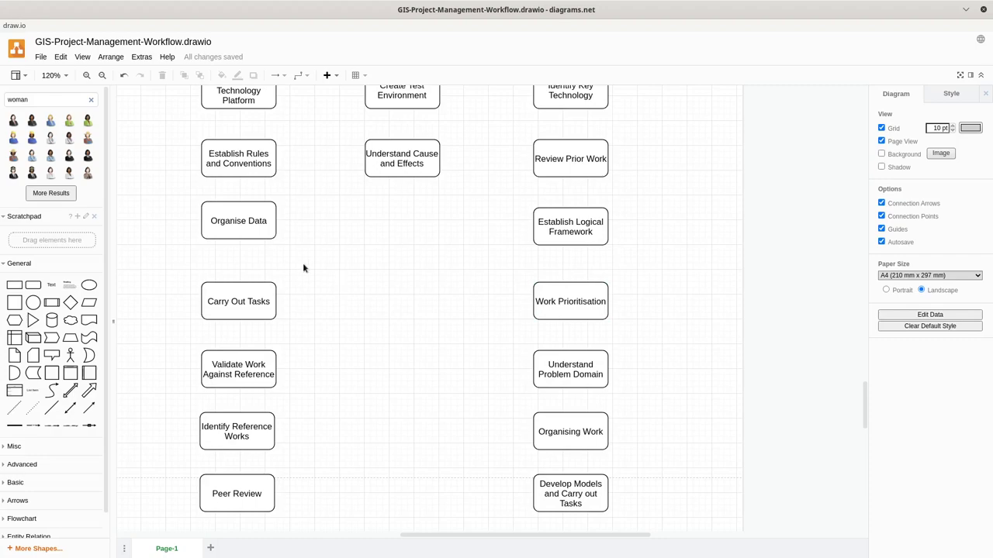
{"action": "scroll", "coordinate": [312, 371], "scroll_direction": "down", "scroll_amount": 1}
{"action": "scroll", "coordinate": [321, 382], "scroll_direction": "down", "scroll_amount": 3}
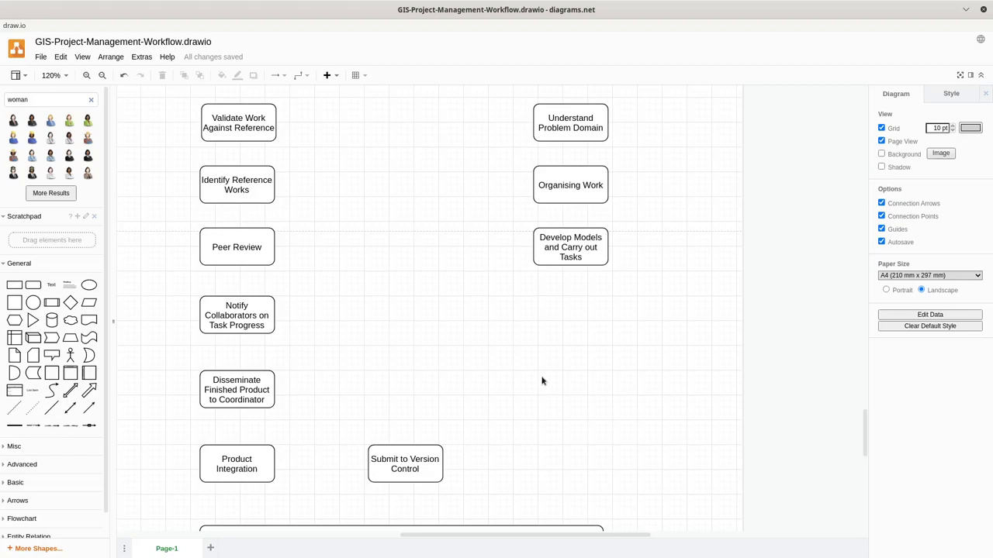
{"action": "scroll", "coordinate": [551, 348], "scroll_direction": "up", "scroll_amount": 7}
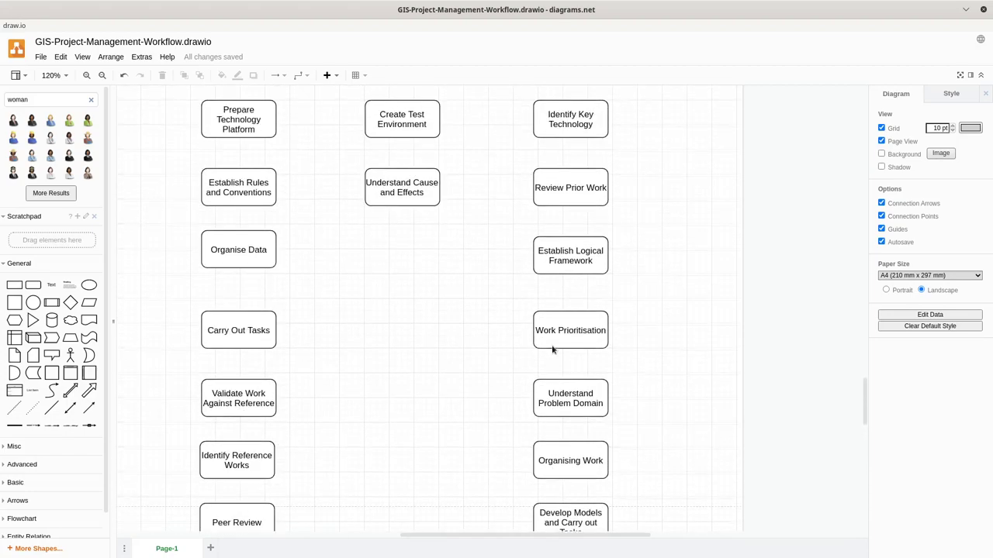
{"action": "scroll", "coordinate": [553, 349], "scroll_direction": "up", "scroll_amount": 14}
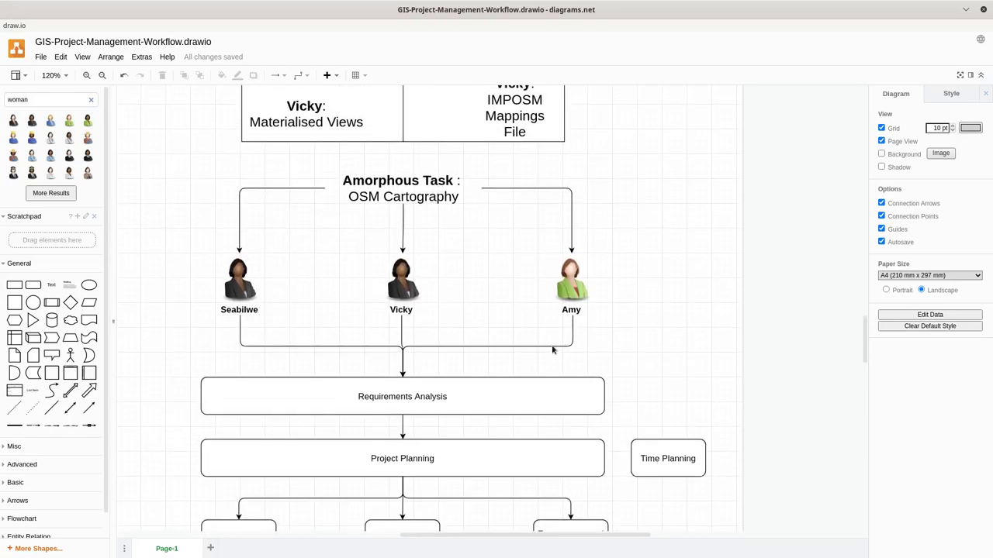
{"action": "scroll", "coordinate": [552, 350], "scroll_direction": "up", "scroll_amount": 20}
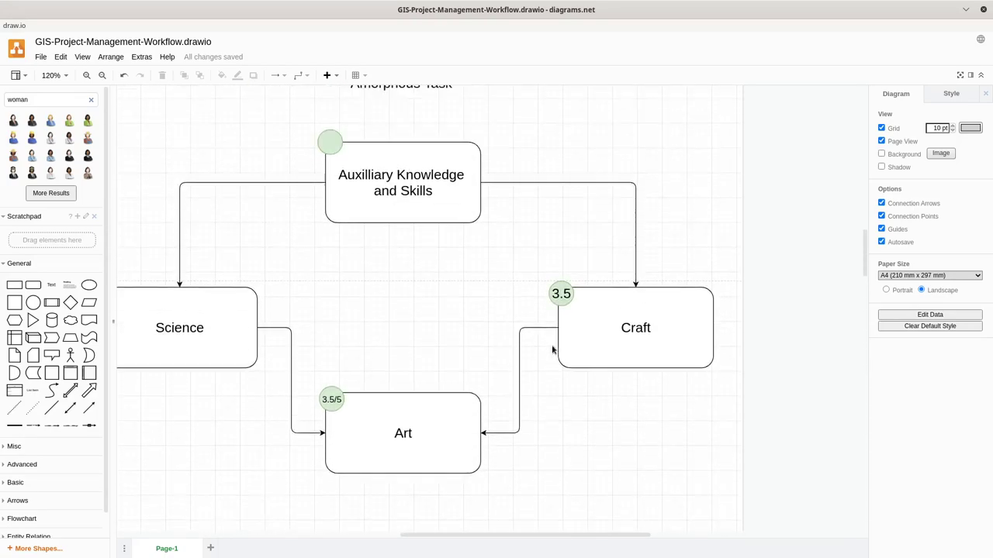
{"action": "scroll", "coordinate": [552, 350], "scroll_direction": "up", "scroll_amount": 10}
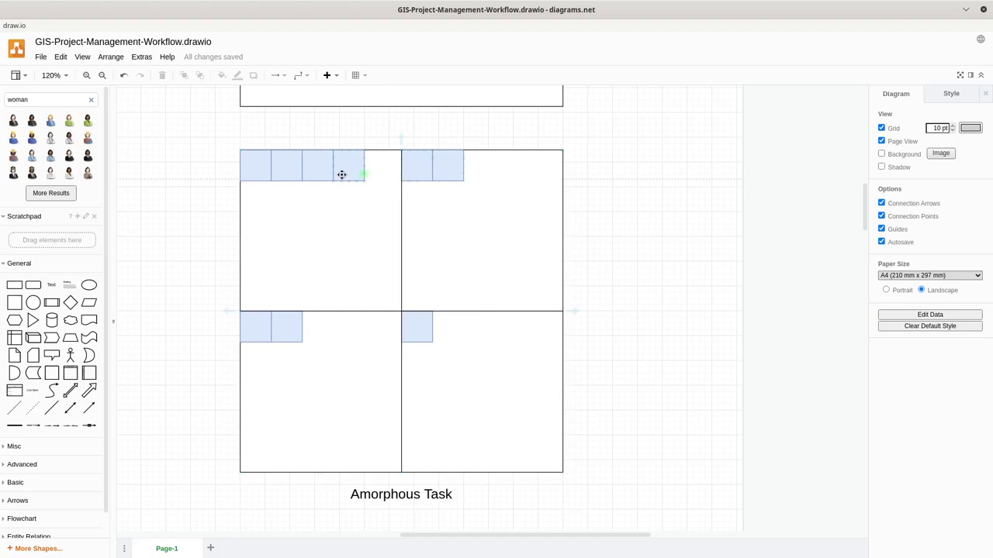
{"action": "left_click", "coordinate": [262, 173]}
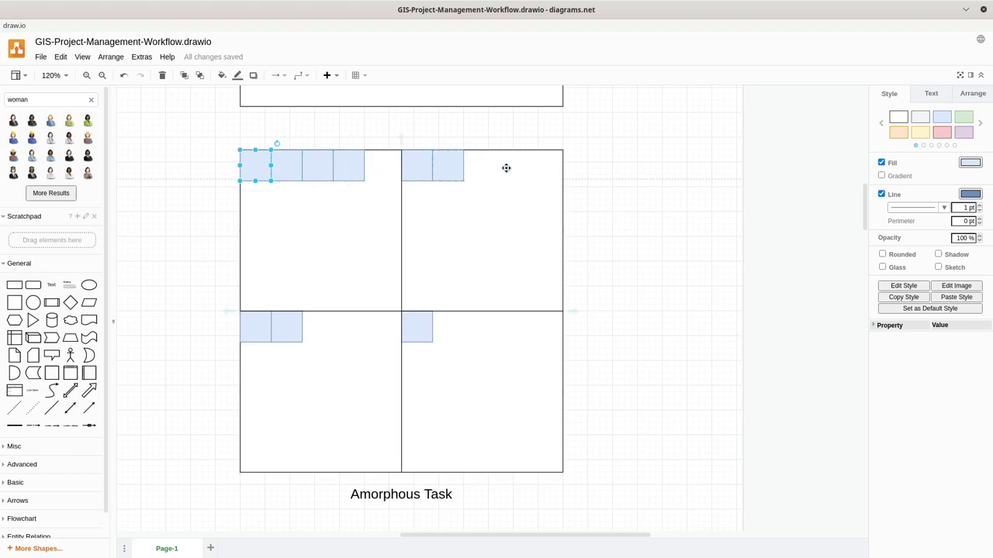
- Review the page from the Science, Craft and Art diagram down through the workflow to the "Shippable Product" box
{"action": "scroll", "coordinate": [616, 181], "scroll_direction": "down", "scroll_amount": 5}
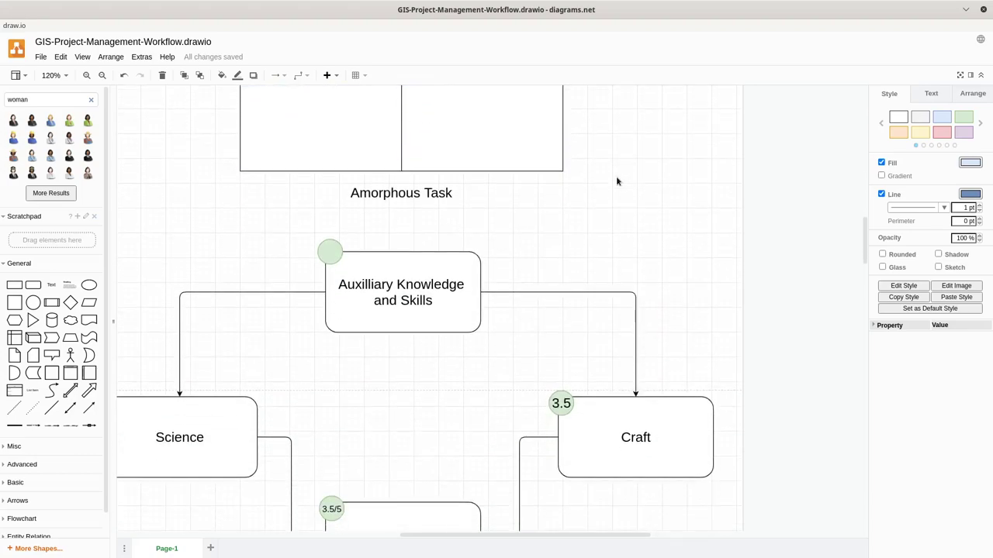
{"action": "scroll", "coordinate": [617, 181], "scroll_direction": "down", "scroll_amount": 2}
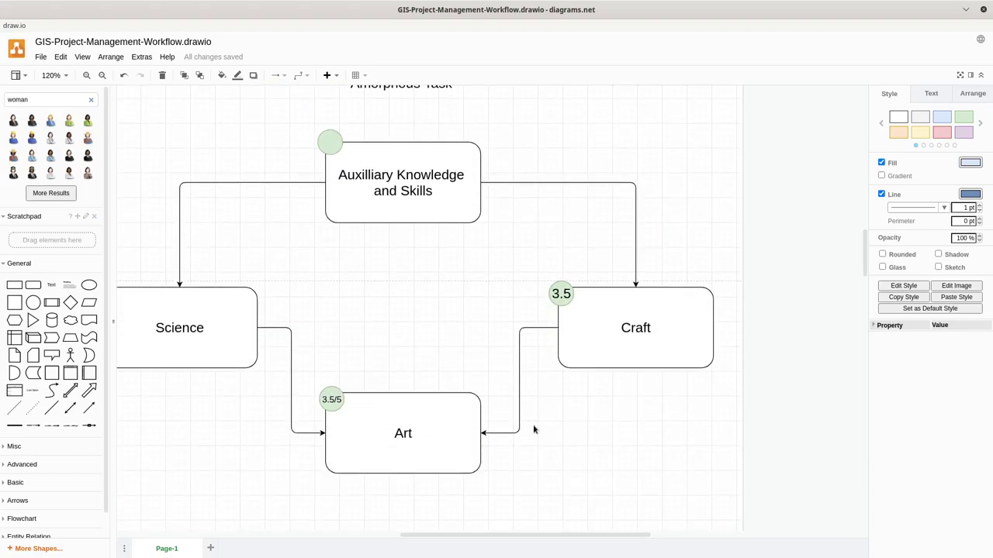
{"action": "left_click_drag", "start_coordinate": [532, 424], "coordinate": [610, 376]}
{"action": "scroll", "coordinate": [630, 390], "scroll_direction": "down", "scroll_amount": 10}
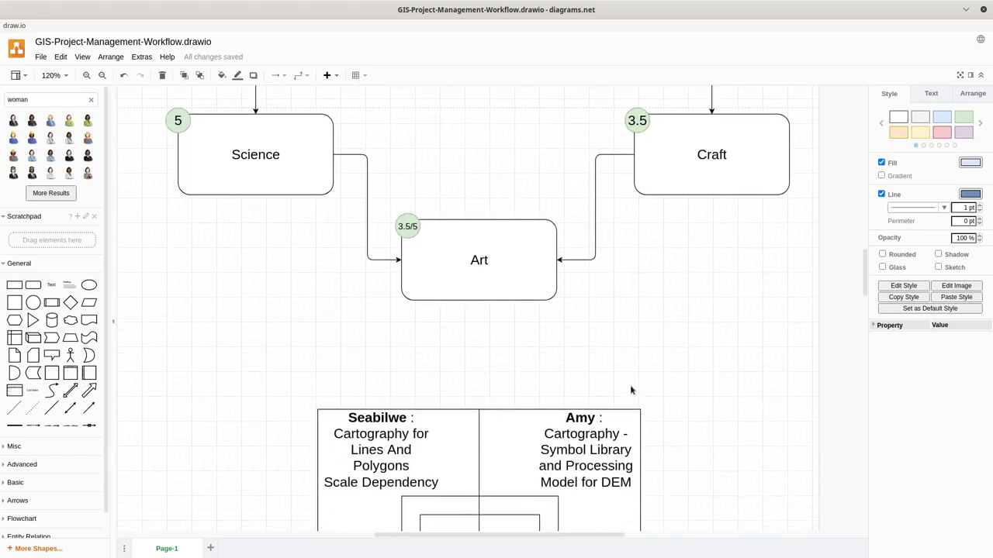
{"action": "scroll", "coordinate": [630, 390], "scroll_direction": "down", "scroll_amount": 18}
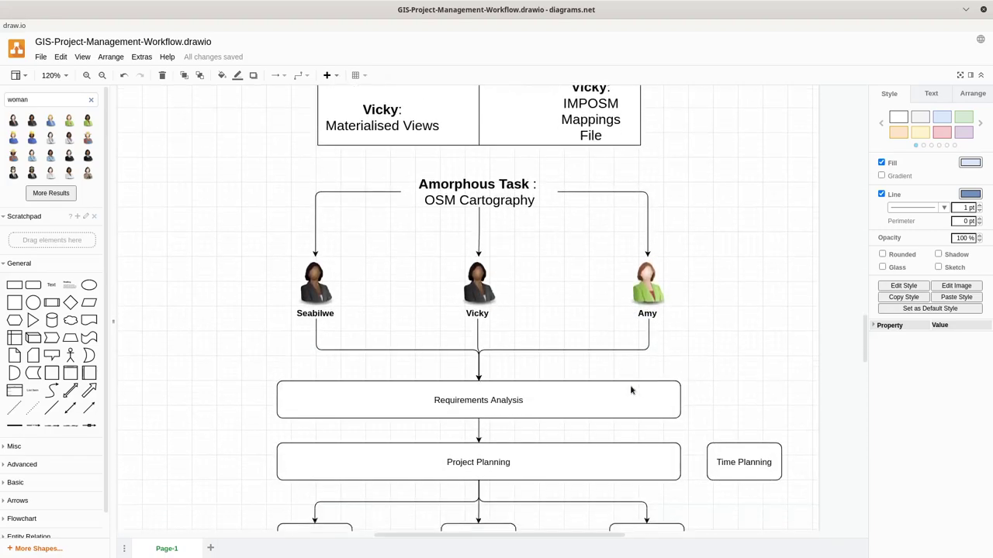
{"action": "scroll", "coordinate": [630, 389], "scroll_direction": "down", "scroll_amount": 11}
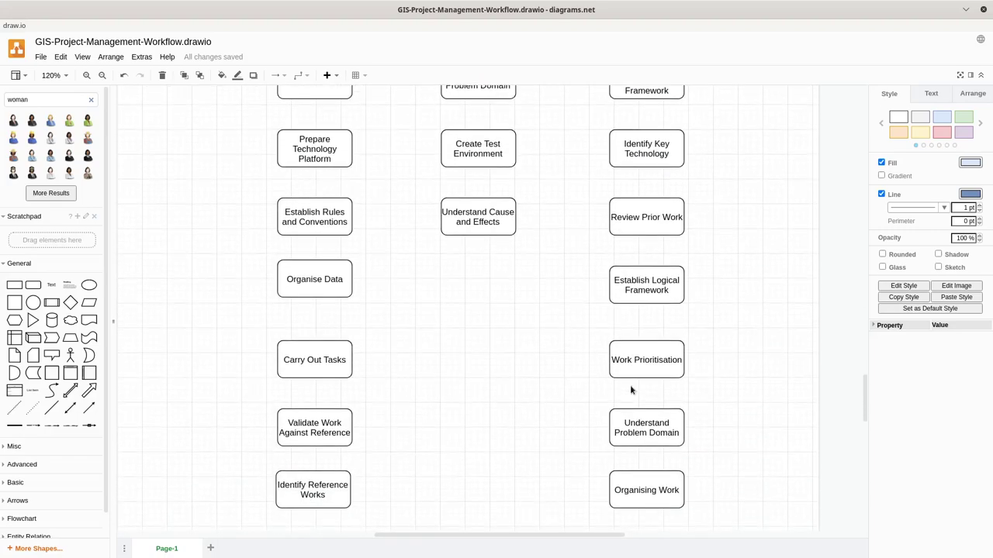
{"action": "scroll", "coordinate": [630, 390], "scroll_direction": "down", "scroll_amount": 8}
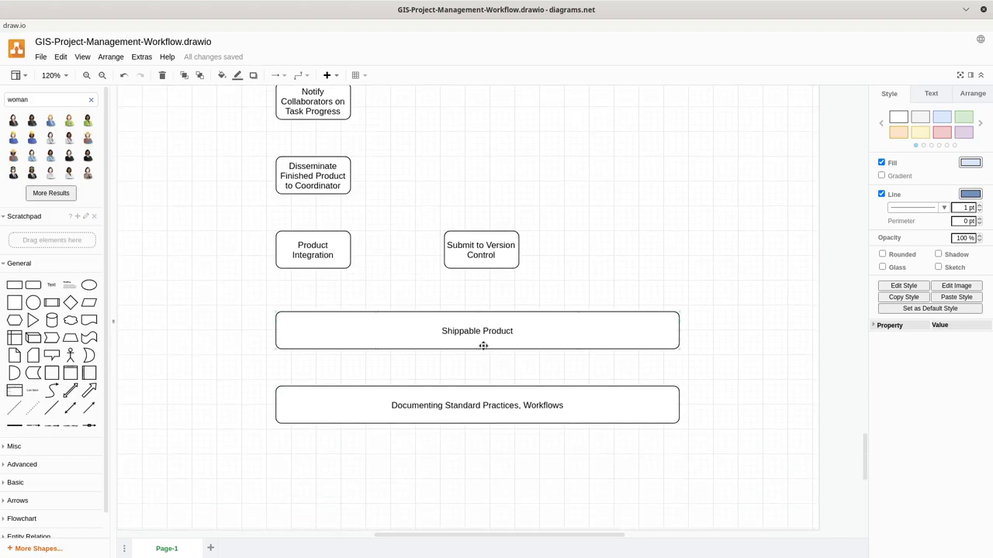
{"action": "left_click", "coordinate": [482, 342]}
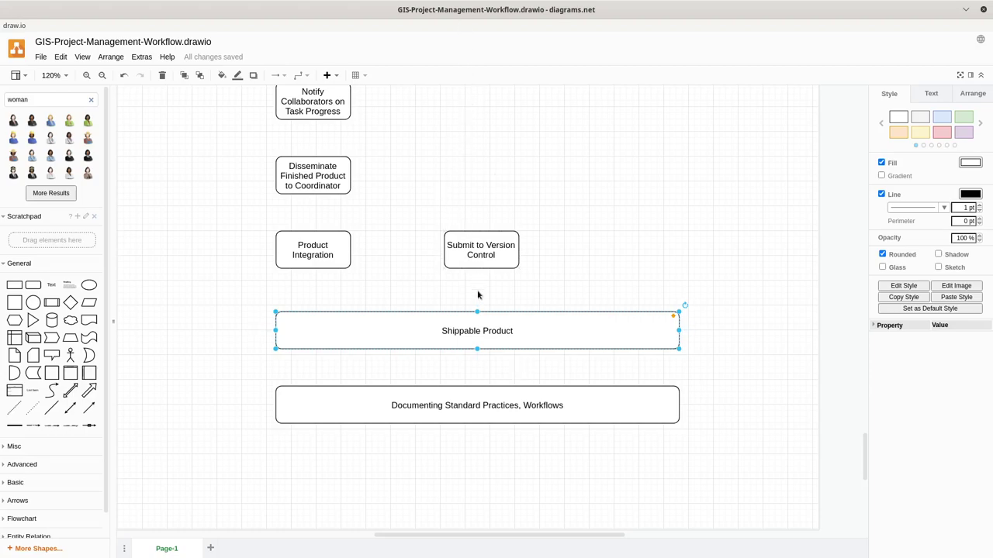
- Duplicate the "Peer Review" box beside "Notify Collaborators on Task Progress" and relabel the copy "Incorporate Feedback from Peer Review"
{"action": "scroll", "coordinate": [395, 166], "scroll_direction": "up", "scroll_amount": 3}
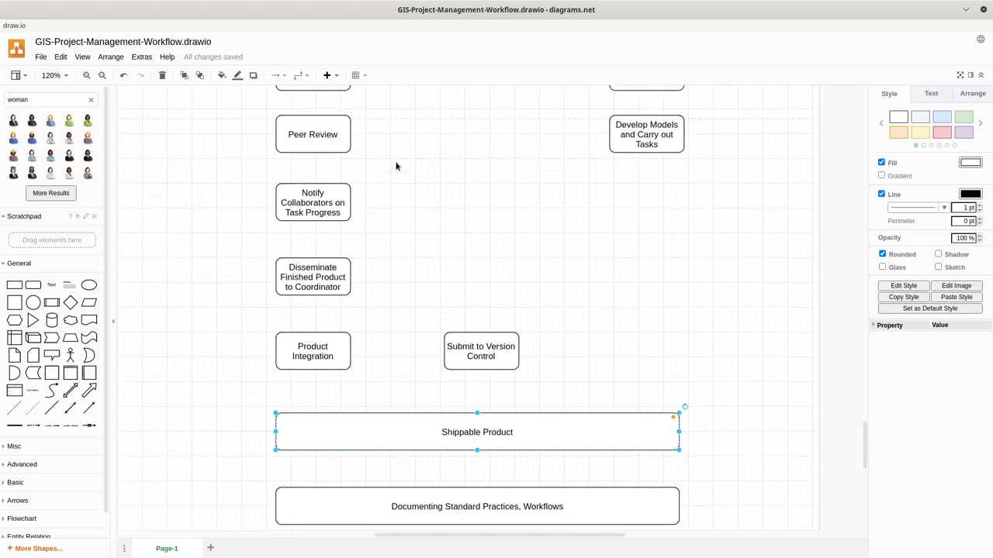
{"action": "left_click", "coordinate": [342, 148]}
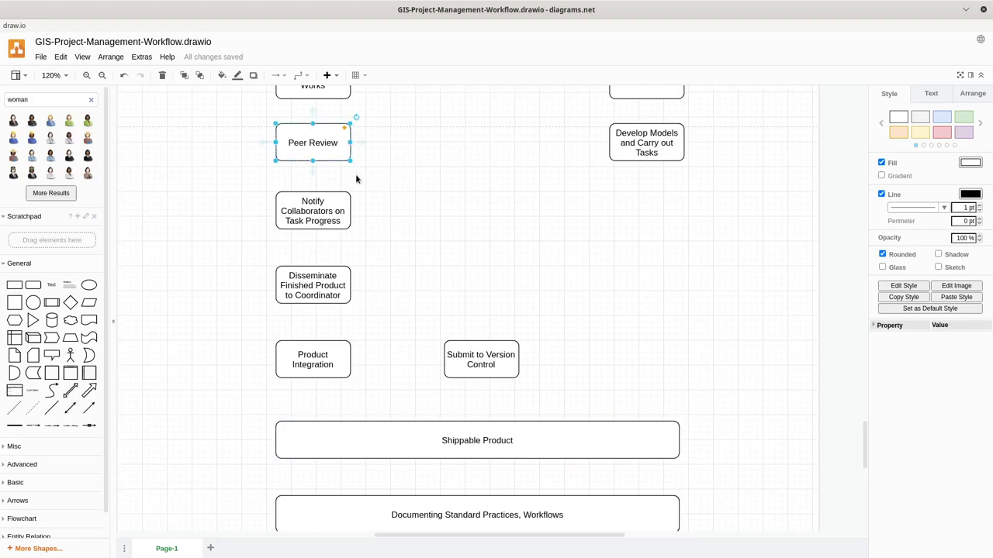
{"action": "left_click_drag", "start_coordinate": [319, 146], "coordinate": [191, 210]}
{"action": "double_click", "coordinate": [224, 216]}
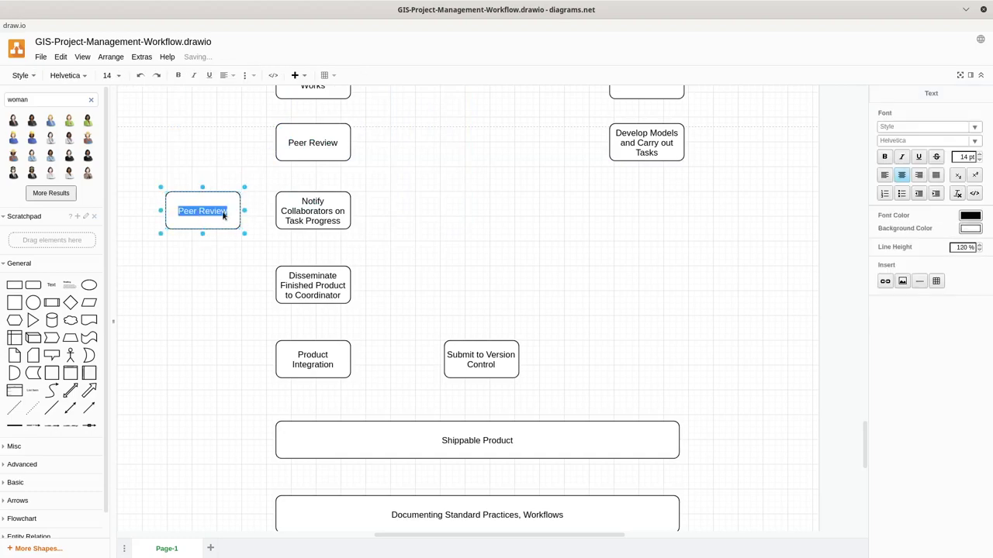
{"action": "type", "text": "Inc"}
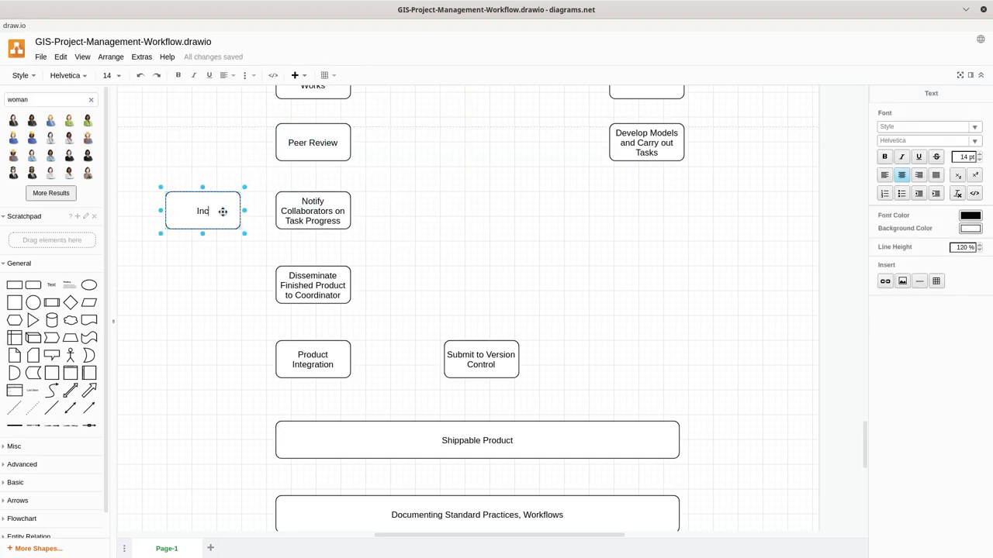
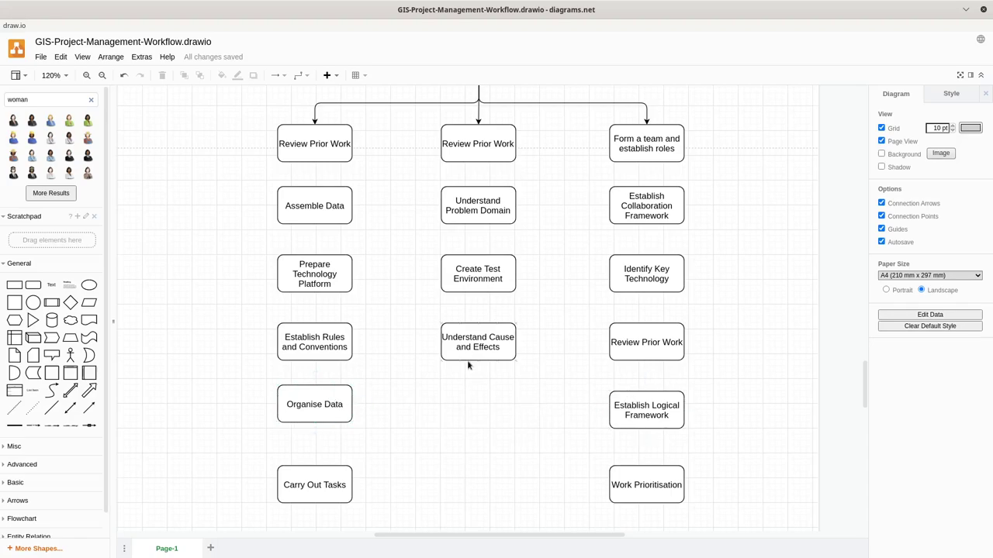
- Review the workflow from the three people through the planning and task columns down to "Documenting Standard Practices, Workflows"
{"action": "scroll", "coordinate": [495, 408], "scroll_direction": "down", "scroll_amount": 5}
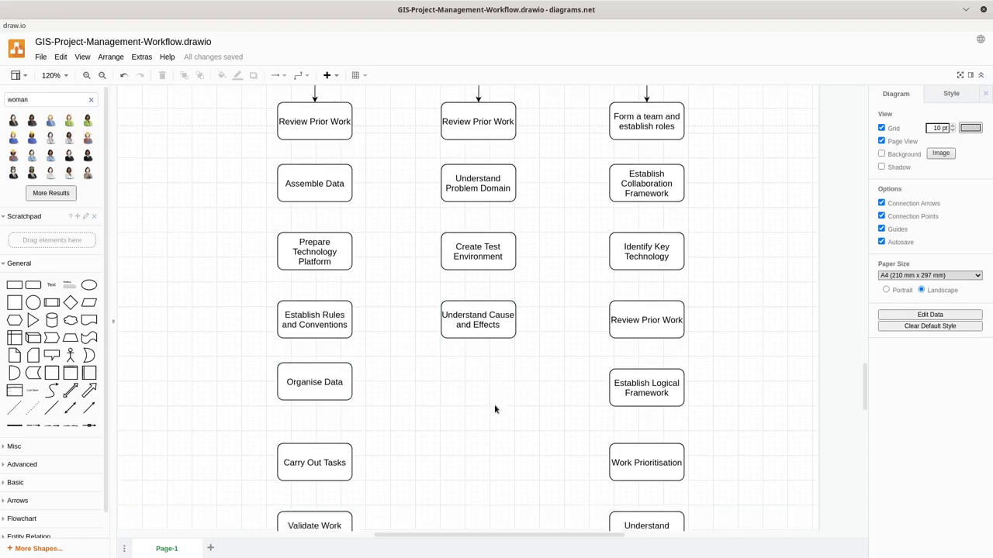
{"action": "scroll", "coordinate": [495, 408], "scroll_direction": "down", "scroll_amount": 2}
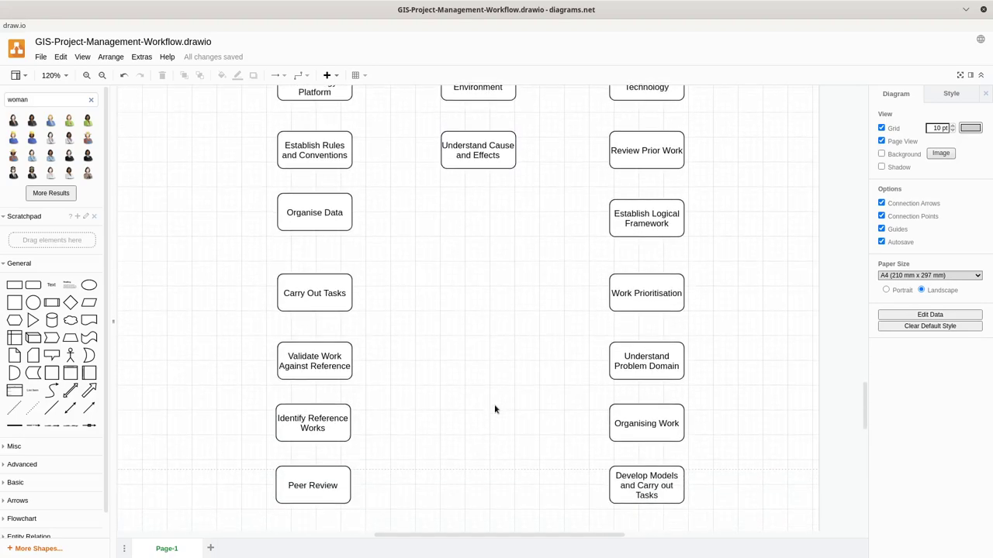
{"action": "scroll", "coordinate": [495, 409], "scroll_direction": "up", "scroll_amount": 15}
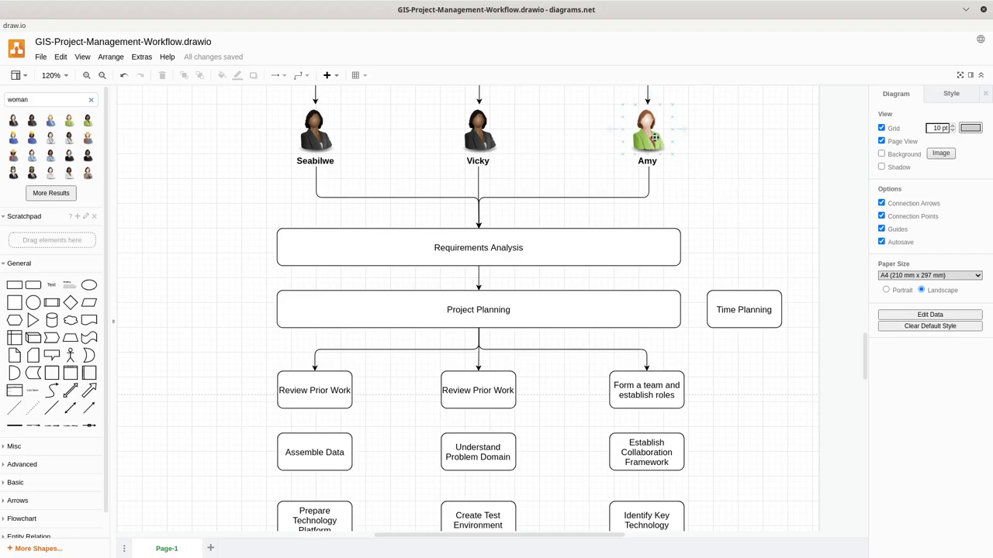
{"action": "left_click_drag", "start_coordinate": [653, 134], "coordinate": [653, 134]}
{"action": "left_click", "coordinate": [723, 168]}
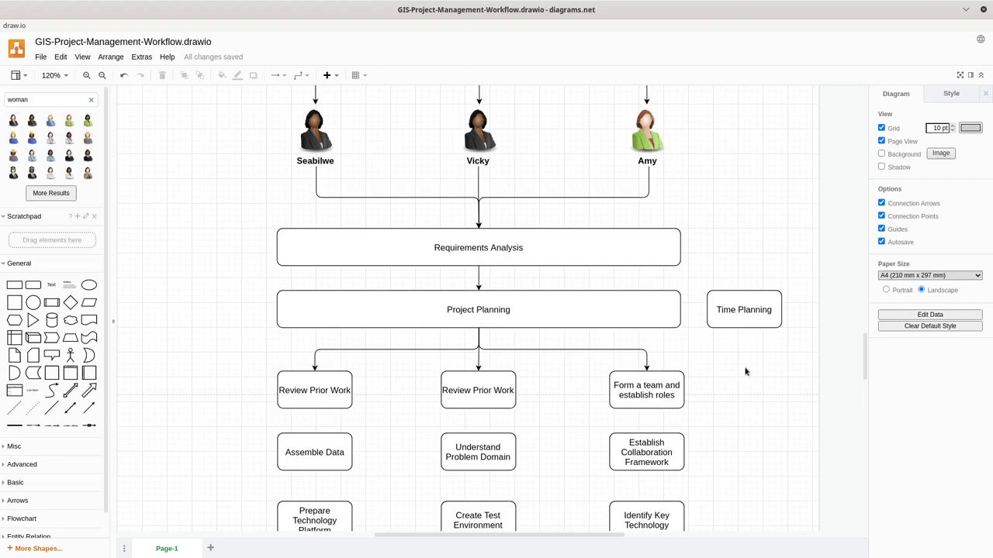
{"action": "scroll", "coordinate": [722, 354], "scroll_direction": "down", "scroll_amount": 3}
{"action": "scroll", "coordinate": [693, 336], "scroll_direction": "down", "scroll_amount": 7}
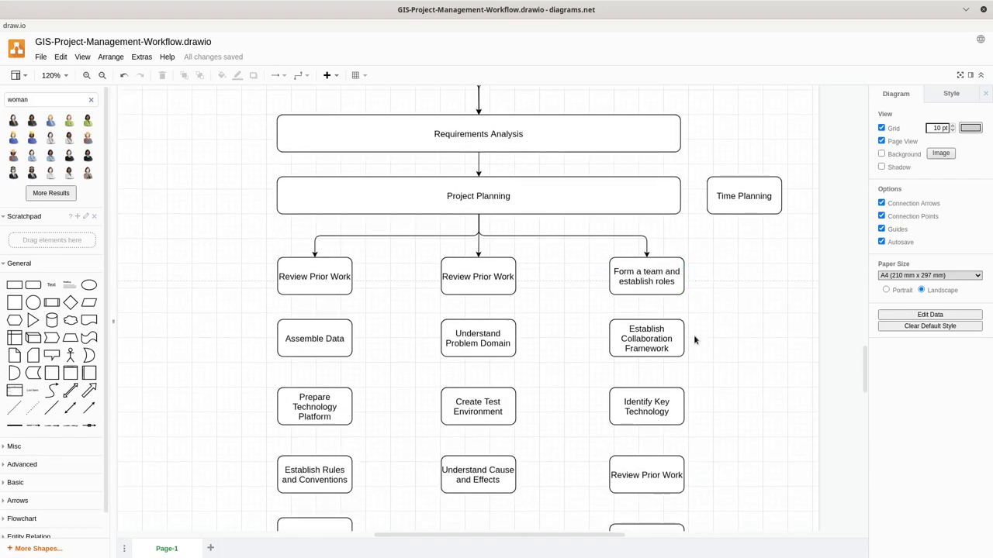
{"action": "scroll", "coordinate": [693, 337], "scroll_direction": "down", "scroll_amount": 6}
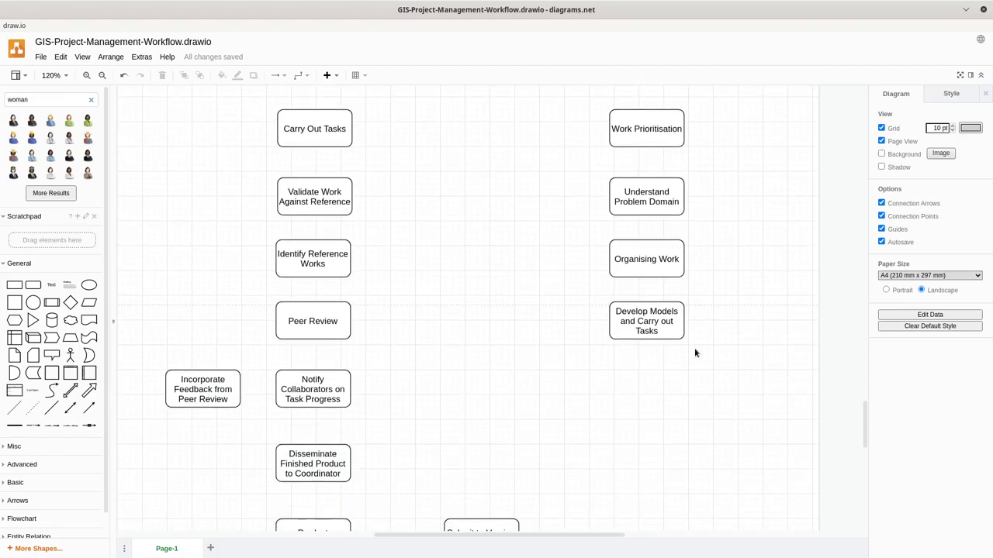
{"action": "scroll", "coordinate": [694, 353], "scroll_direction": "down", "scroll_amount": 4}
{"action": "scroll", "coordinate": [690, 356], "scroll_direction": "down", "scroll_amount": 1}
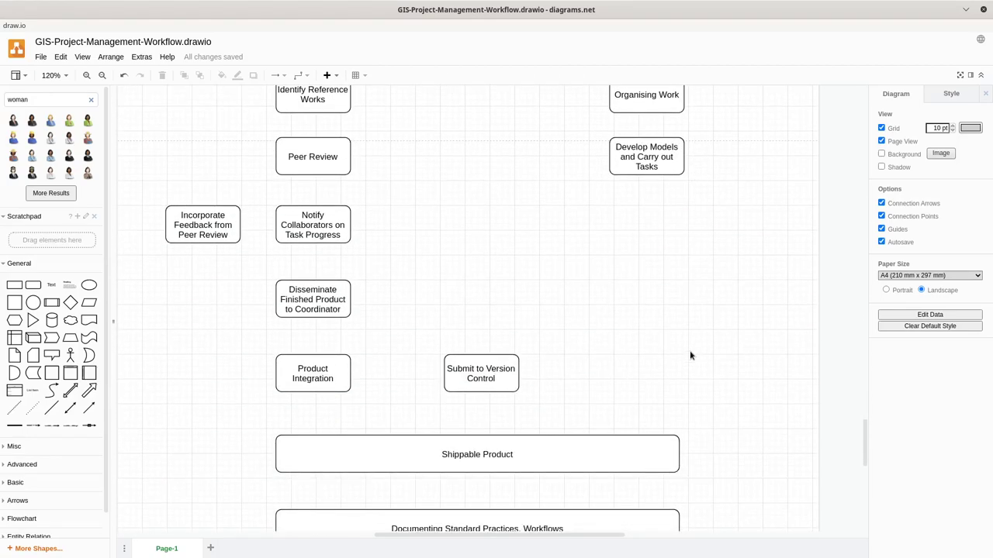
{"action": "scroll", "coordinate": [691, 356], "scroll_direction": "down", "scroll_amount": 2}
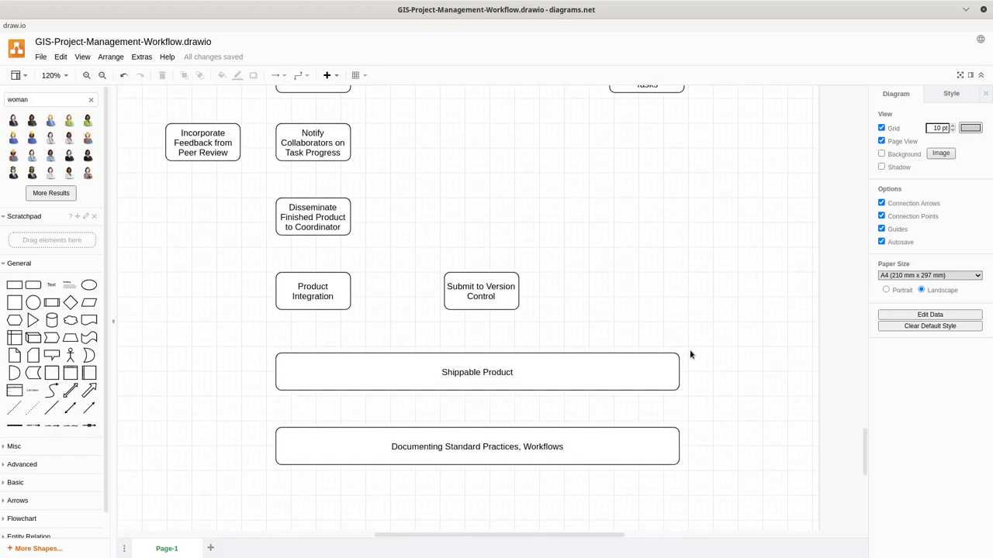
{"action": "scroll", "coordinate": [527, 336], "scroll_direction": "up", "scroll_amount": 4}
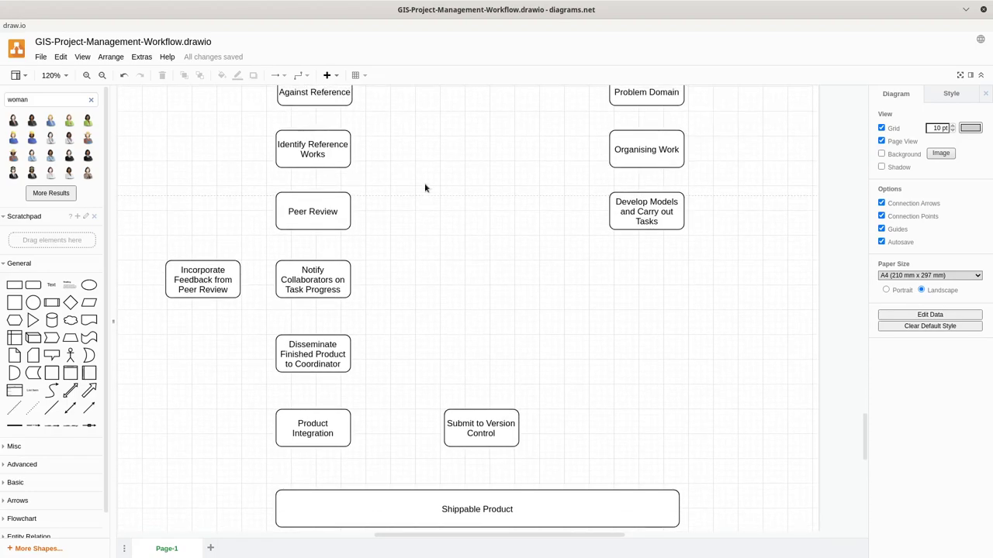
- Switch to the kartoza/osgs repository on GitHub and start a new project board named "OSM Cartography"
{"action": "key", "text": "alt+Tab"}
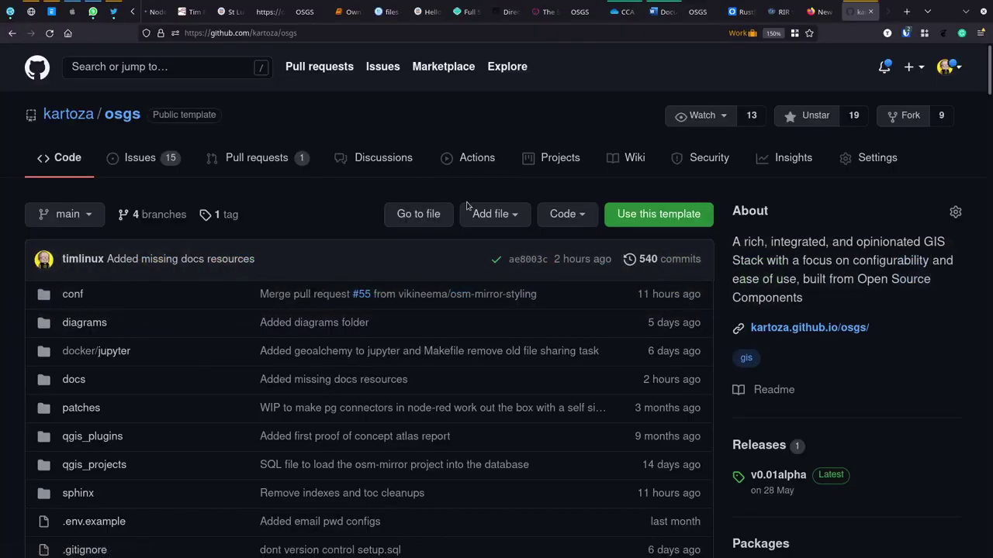
{"action": "left_click", "coordinate": [175, 172]}
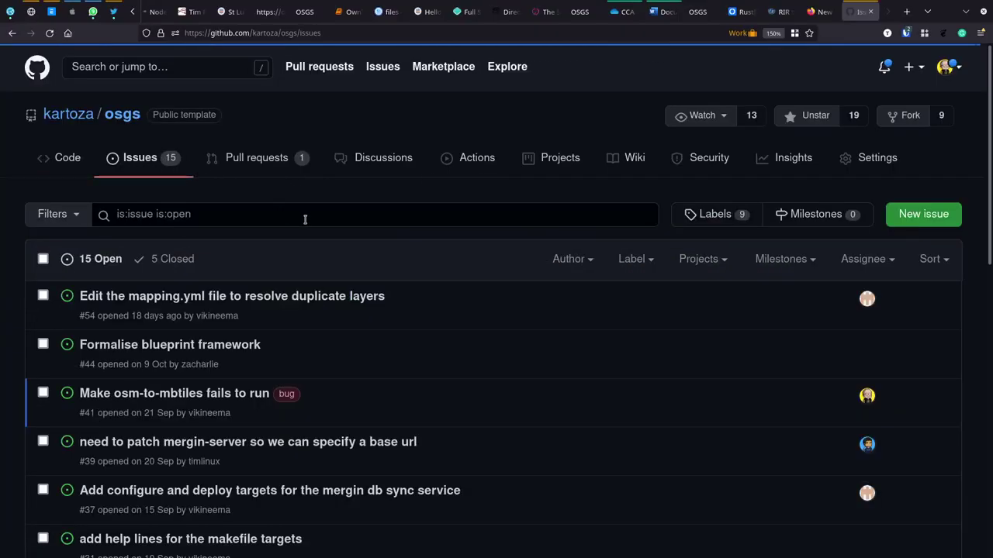
{"action": "left_click", "coordinate": [564, 158]}
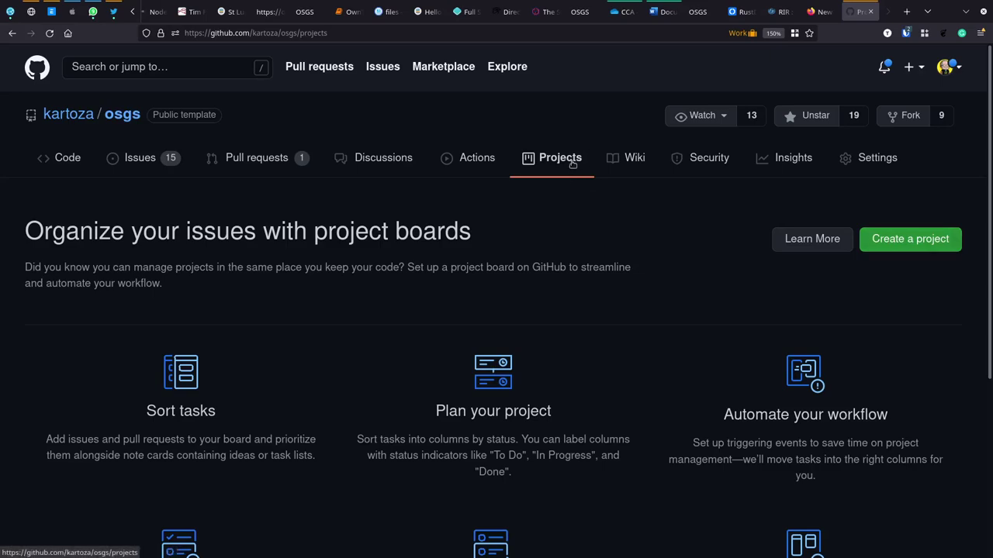
{"action": "left_click", "coordinate": [884, 238]}
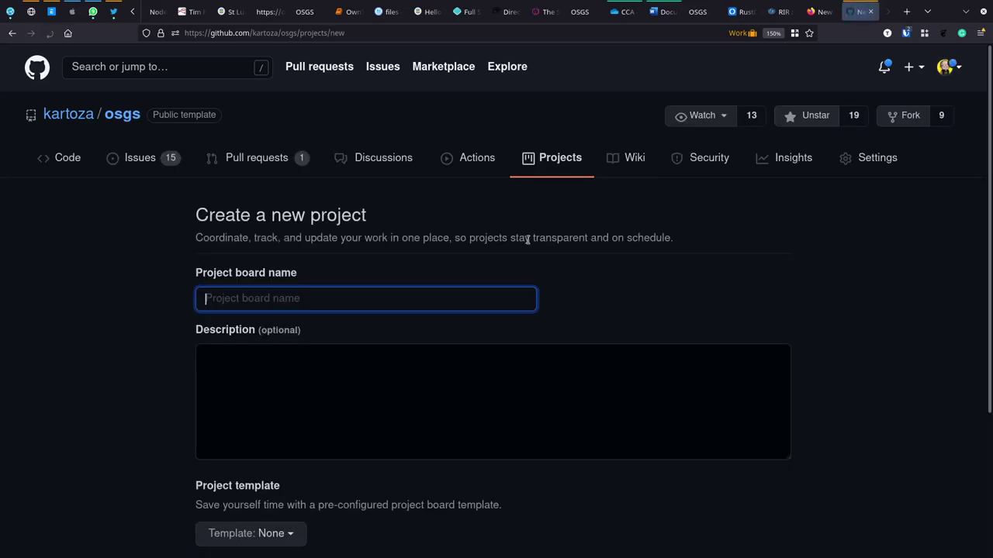
{"action": "left_click", "coordinate": [386, 304]}
{"action": "type", "text": "OSM Cartography"}
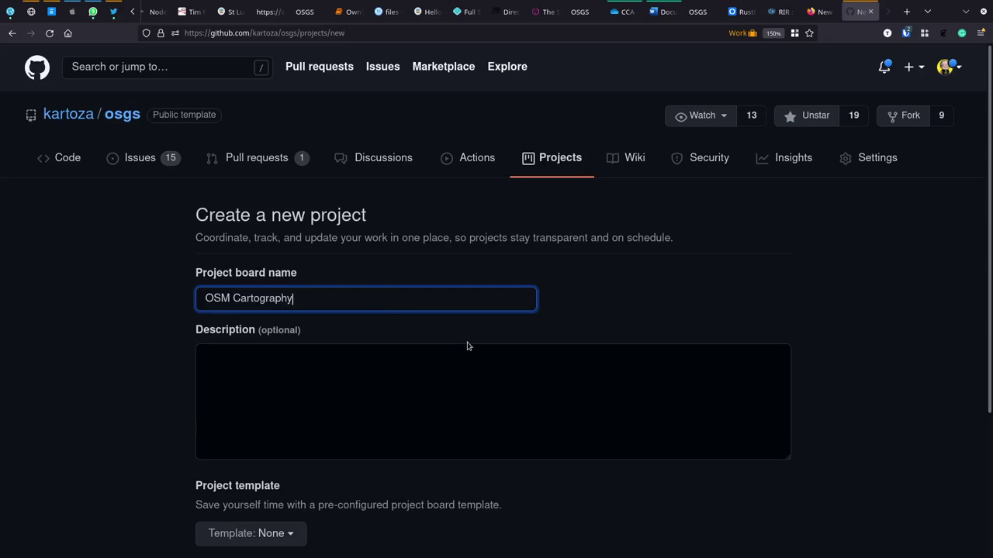
- Create the project board from the "Automated kanban with reviews" template and dismiss its card-adding pane
{"action": "scroll", "coordinate": [461, 344], "scroll_direction": "down", "scroll_amount": 2}
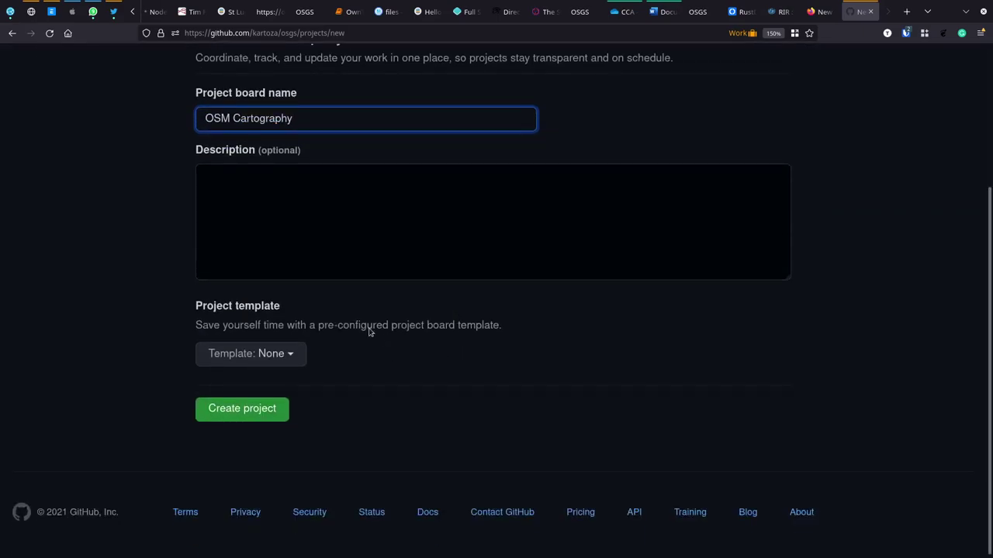
{"action": "left_click", "coordinate": [269, 353]}
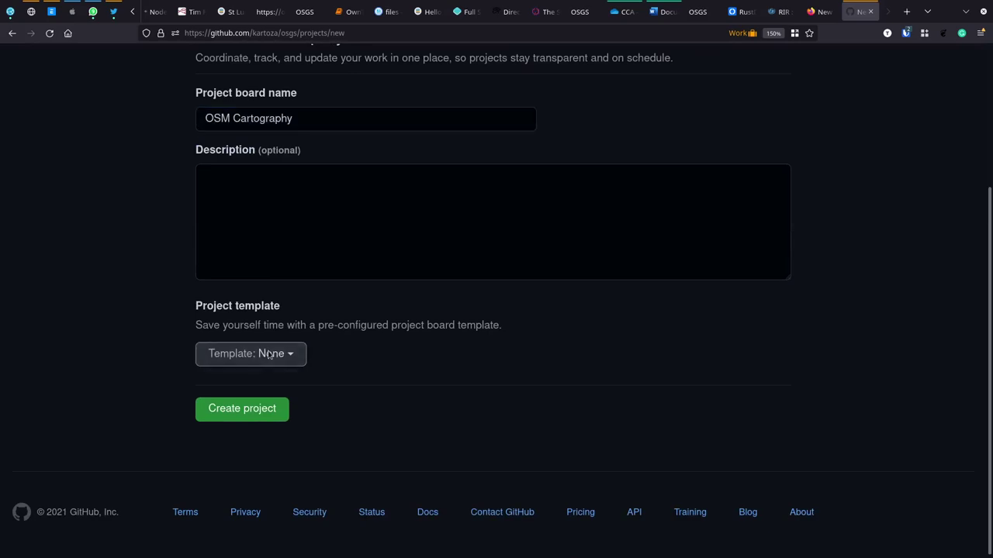
{"action": "scroll", "coordinate": [342, 368], "scroll_direction": "down", "scroll_amount": 2}
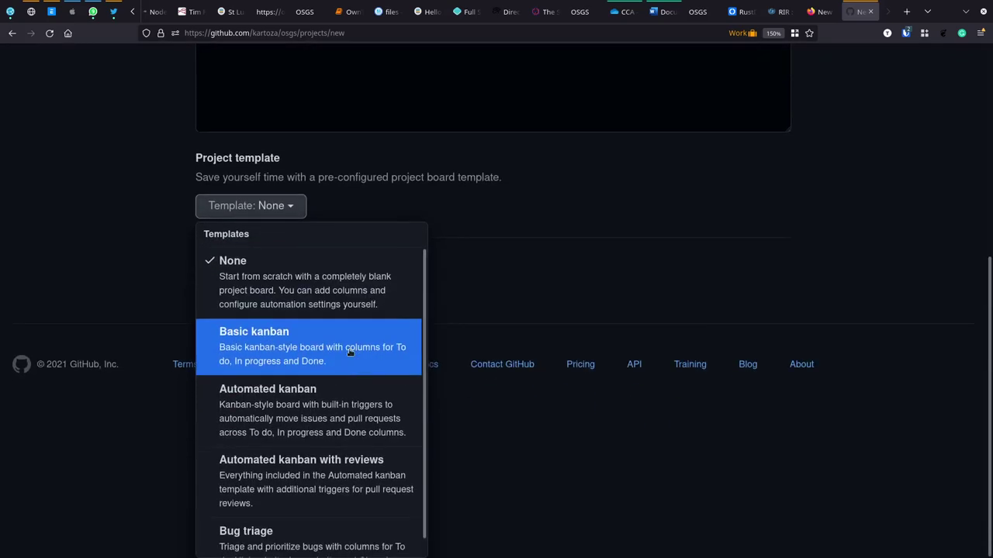
{"action": "scroll", "coordinate": [349, 352], "scroll_direction": "down", "scroll_amount": 1}
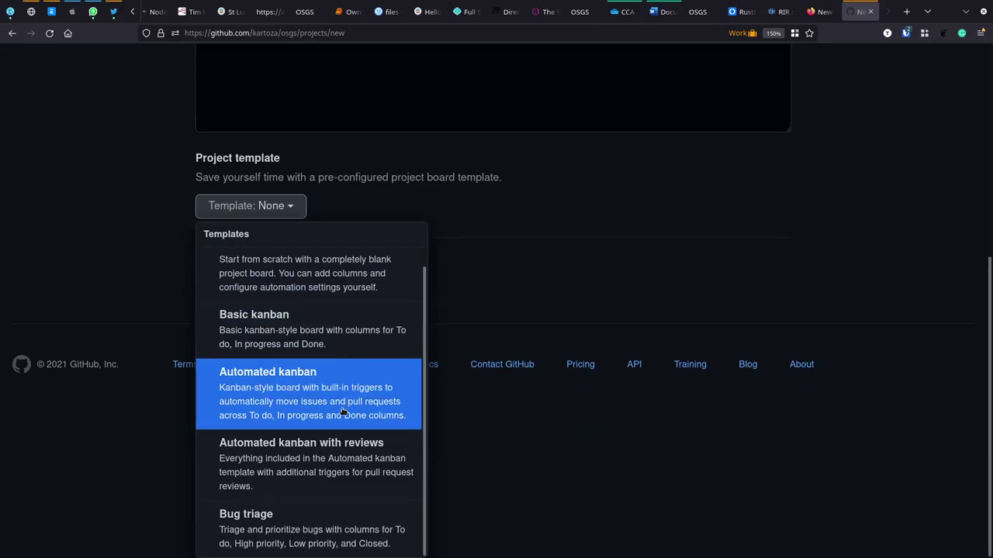
{"action": "left_click", "coordinate": [313, 460]}
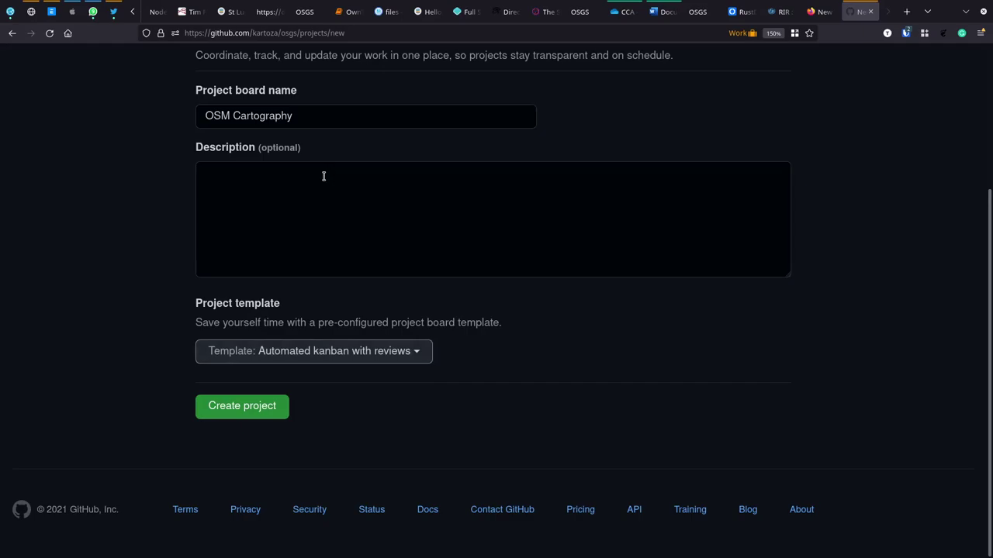
{"action": "scroll", "coordinate": [323, 176], "scroll_direction": "up", "scroll_amount": 2}
{"action": "left_click", "coordinate": [243, 499]}
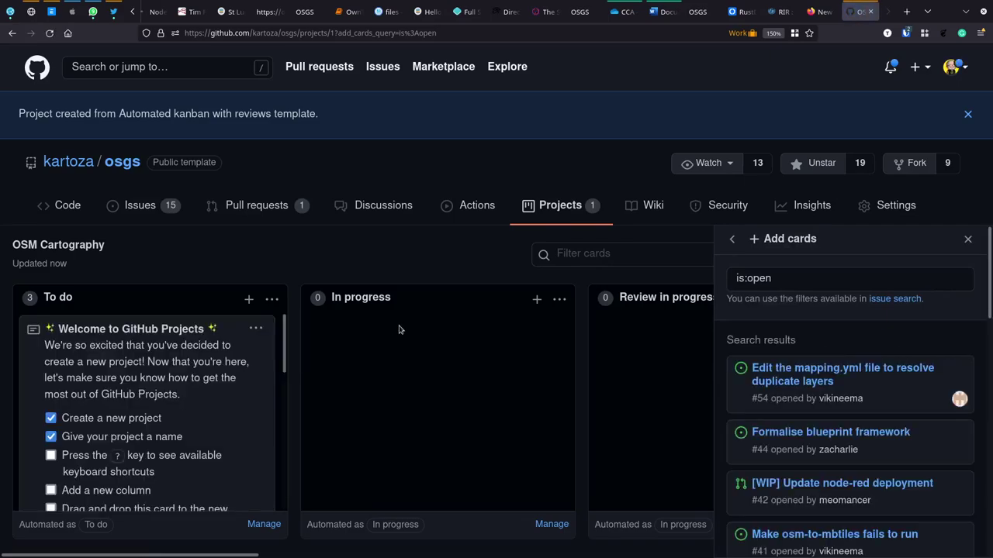
{"action": "left_click", "coordinate": [968, 239]}
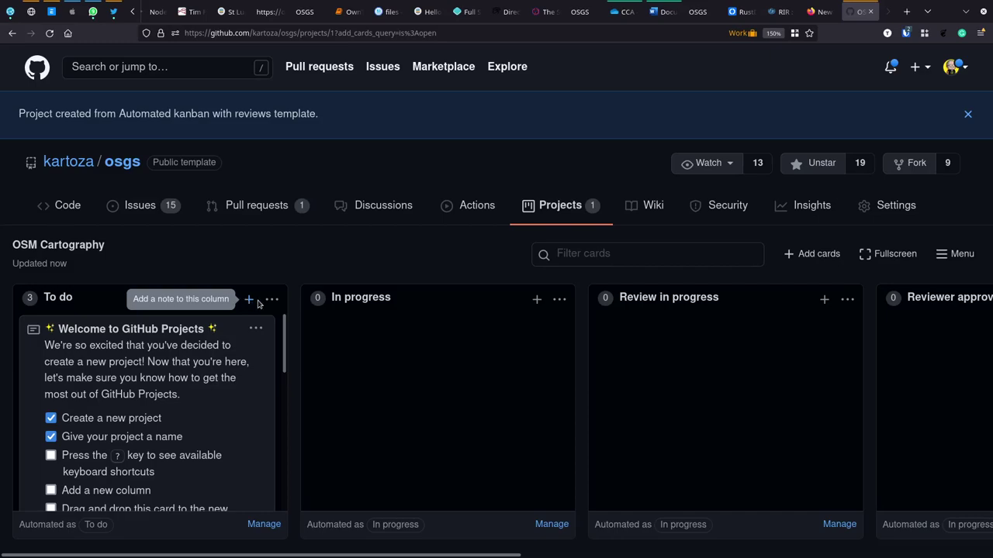
{"action": "key", "text": "alt+Tab"}
{"action": "scroll", "coordinate": [344, 163], "scroll_direction": "up", "scroll_amount": 6}
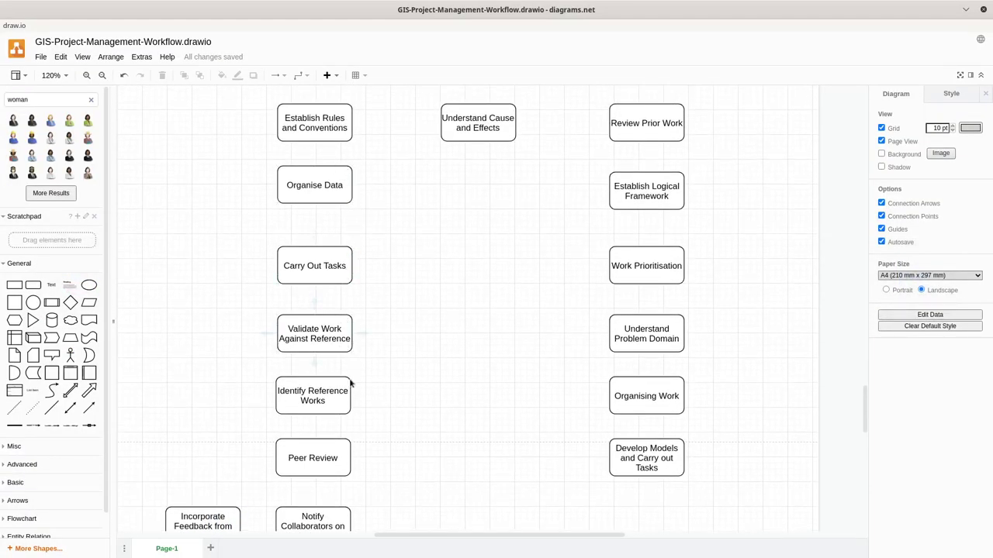
{"action": "key", "text": "alt+Tab"}
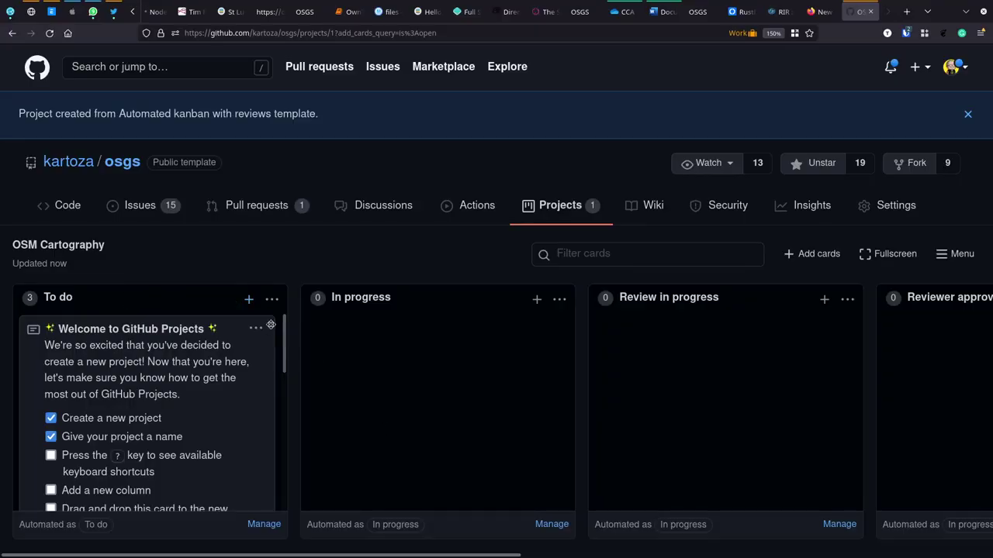
{"action": "mouse_move", "coordinate": [284, 339]}
{"action": "left_mouse_down"}
{"action": "mouse_move", "coordinate": [277, 434]}
{"action": "mouse_move", "coordinate": [286, 325]}
{"action": "left_mouse_up"}
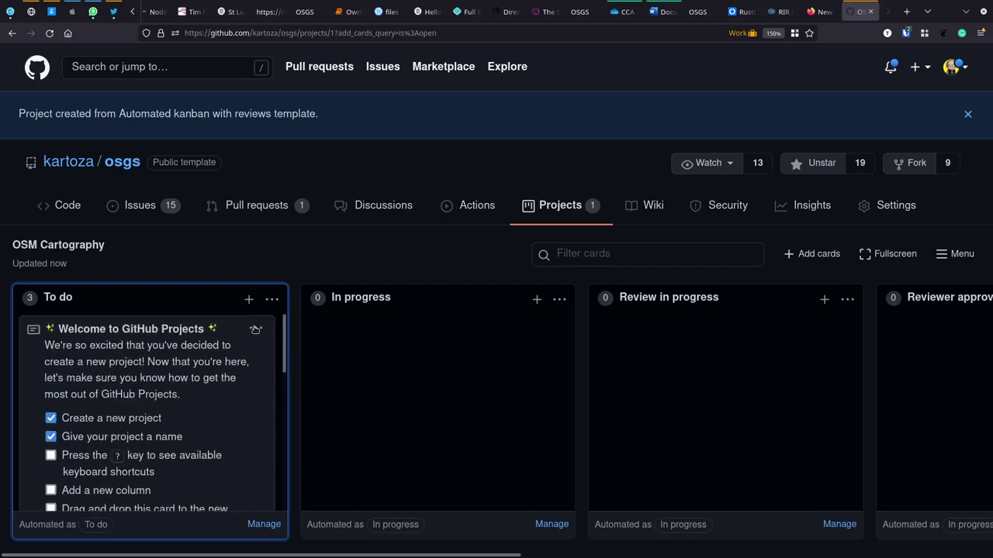
- Delete the "Welcome to GitHub Projects" and "Cards" notes from the "To do" column, resetting the page zoom in between
{"action": "left_click", "coordinate": [256, 329]}
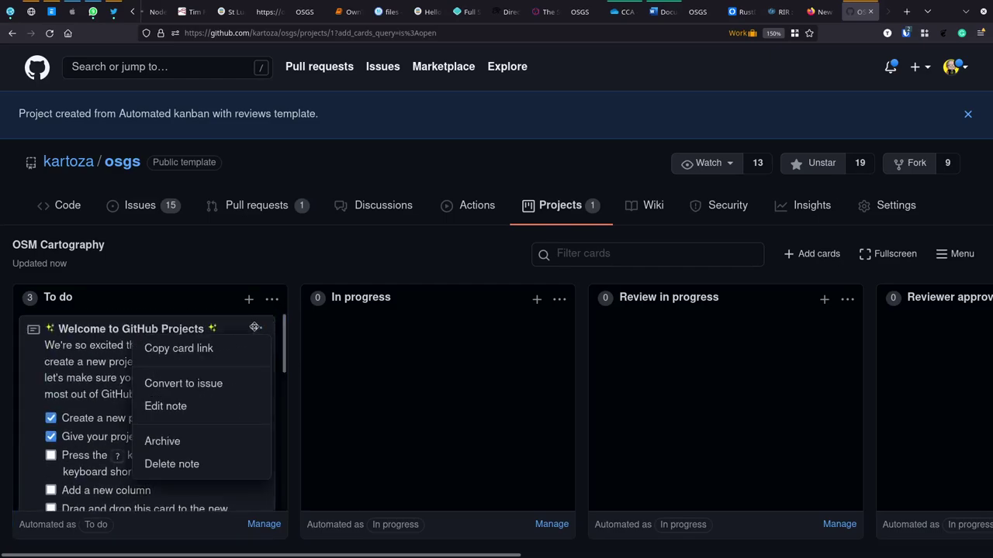
{"action": "left_click", "coordinate": [182, 466]}
{"action": "left_click", "coordinate": [590, 319]}
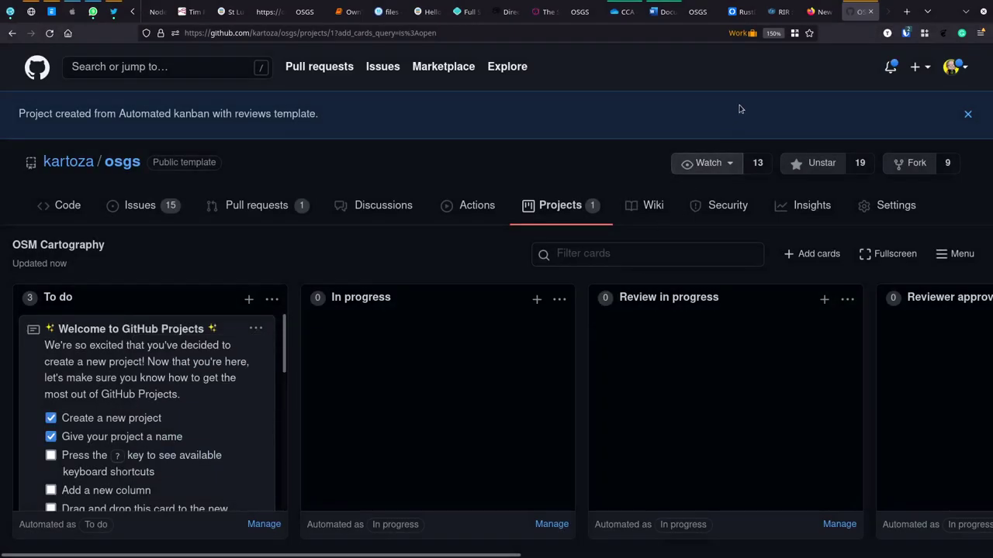
{"action": "left_click", "coordinate": [773, 33]}
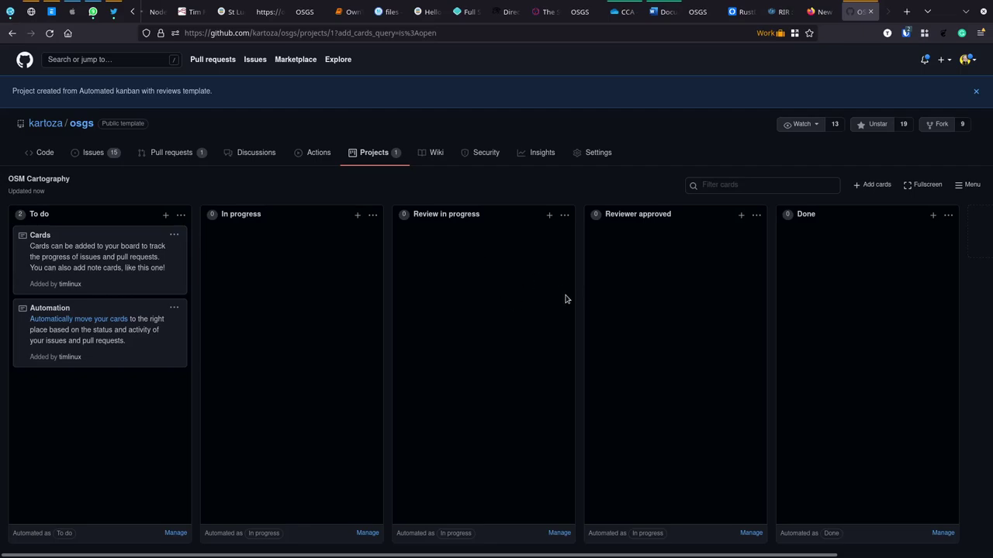
{"action": "left_click", "coordinate": [174, 234]}
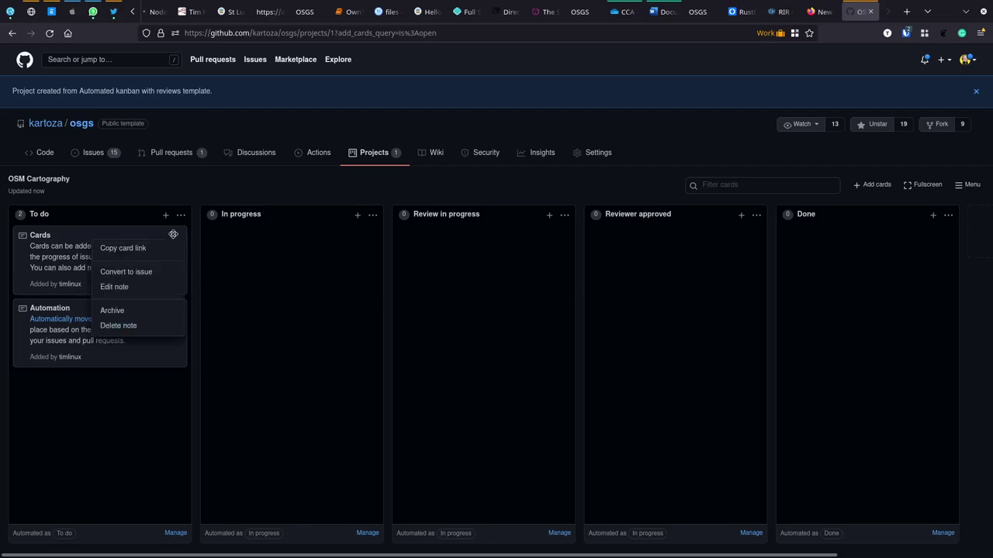
{"action": "left_click", "coordinate": [133, 327]}
{"action": "left_click", "coordinate": [592, 319]}
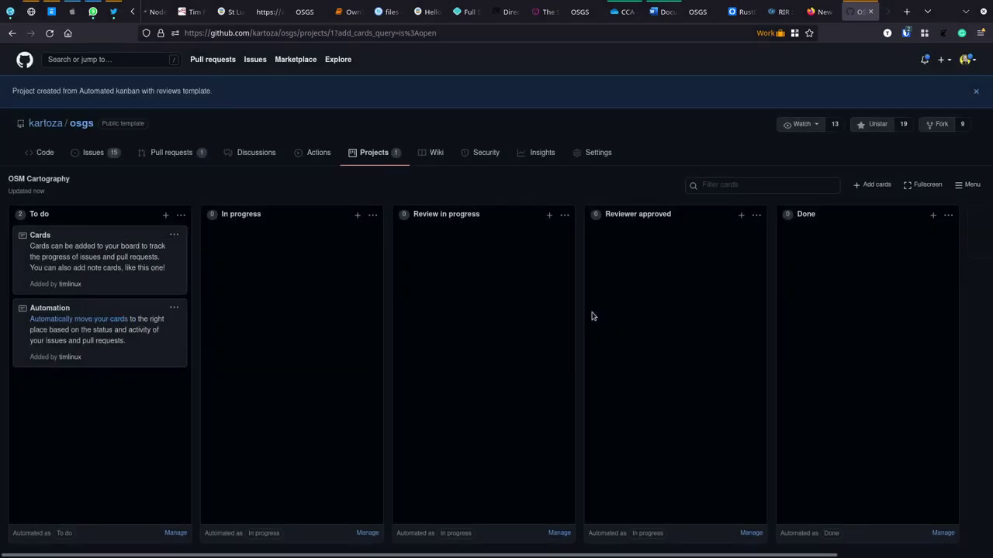
- Delete the "Automation" note from the "To do" column
{"action": "left_click", "coordinate": [175, 236]}
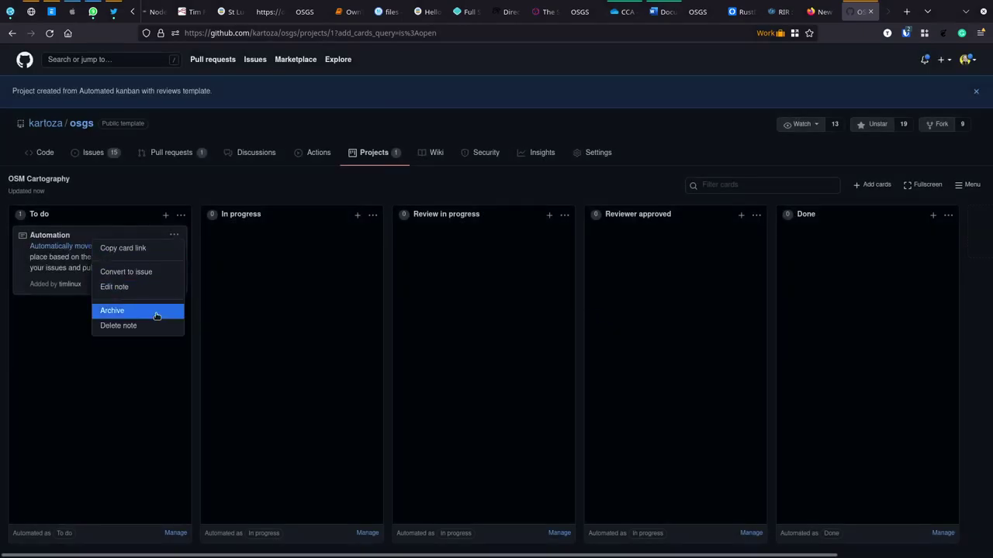
{"action": "left_click", "coordinate": [132, 326]}
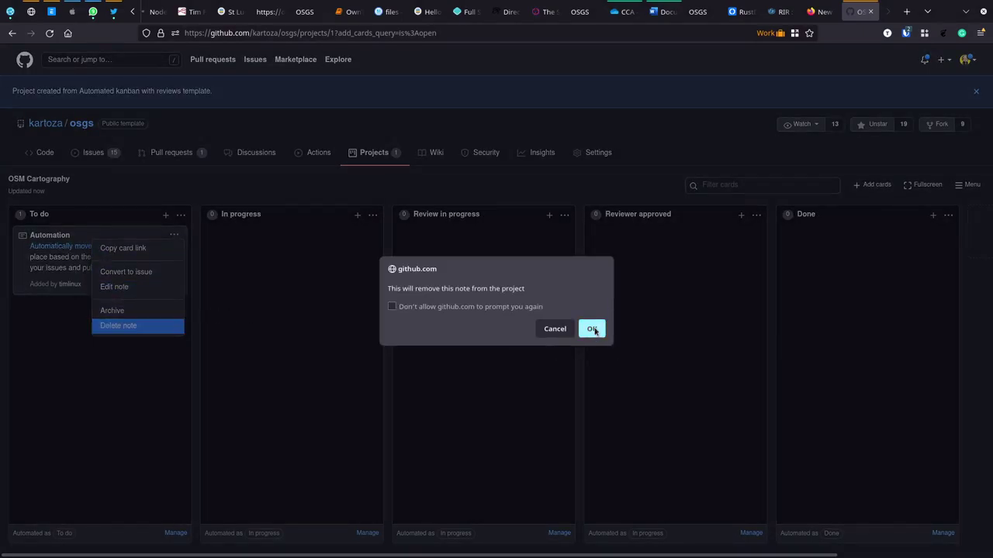
{"action": "left_click", "coordinate": [593, 329]}
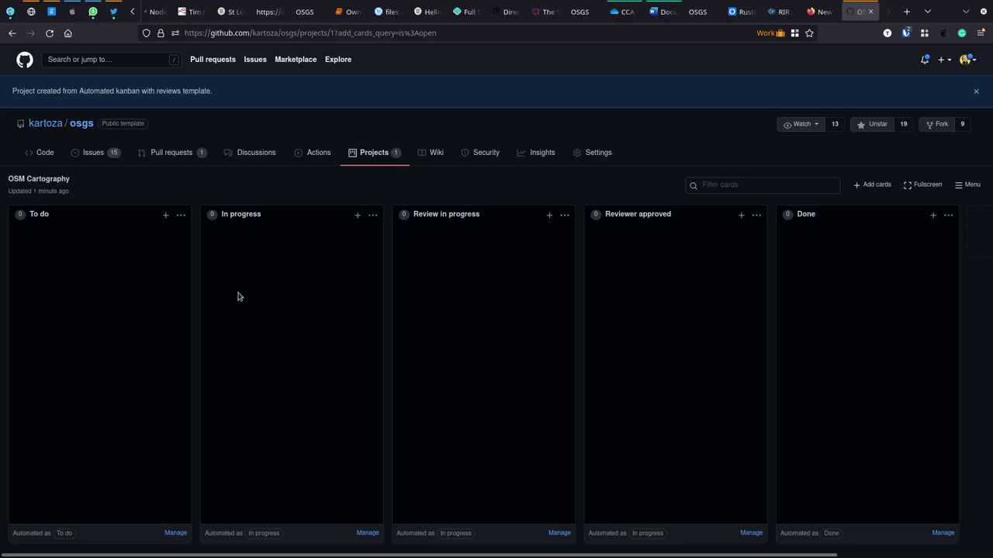
- Inspect the automation settings of the "To do" column and close them
{"action": "right_click", "coordinate": [109, 246]}
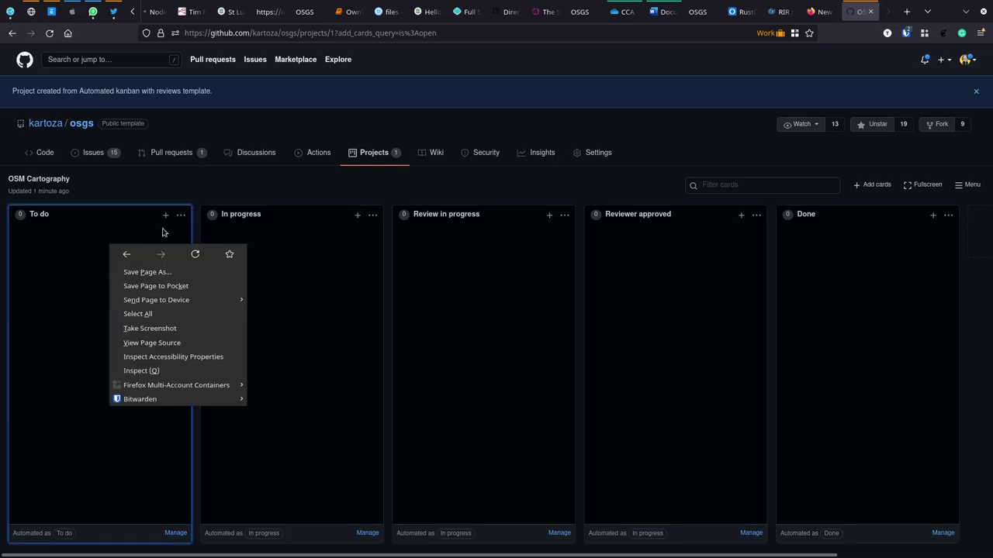
{"action": "left_click", "coordinate": [204, 196]}
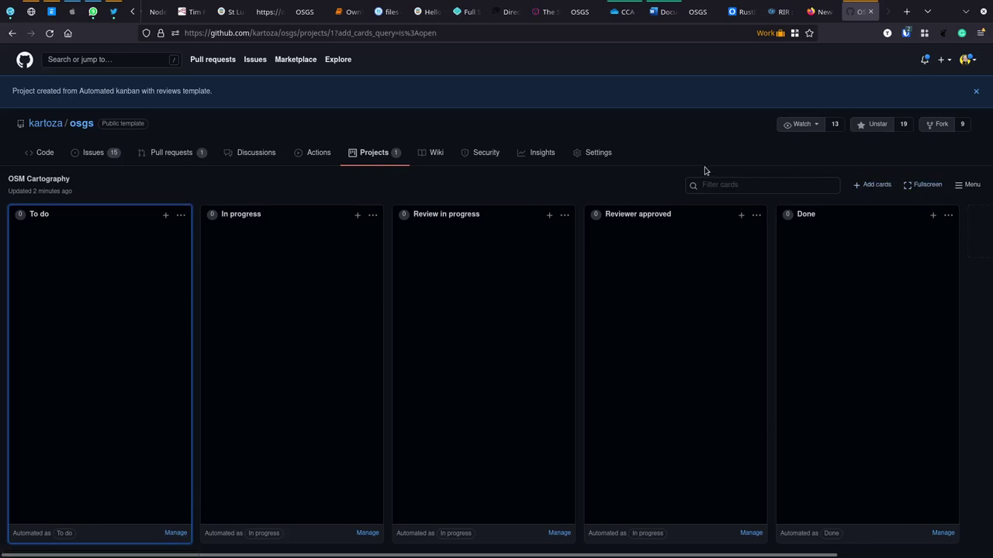
{"action": "left_click", "coordinate": [172, 535]}
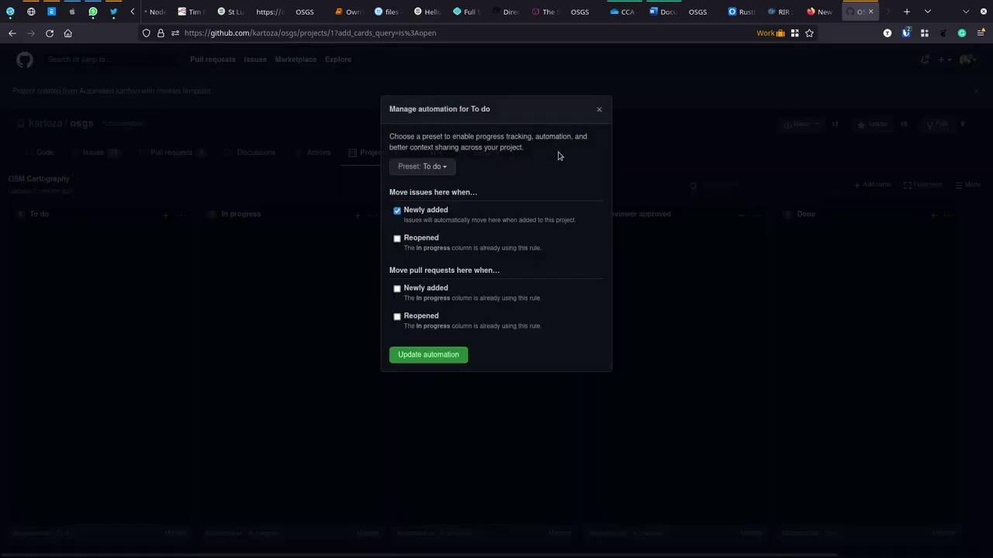
{"action": "left_click", "coordinate": [596, 110]}
{"action": "mouse_move", "coordinate": [56, 186]}
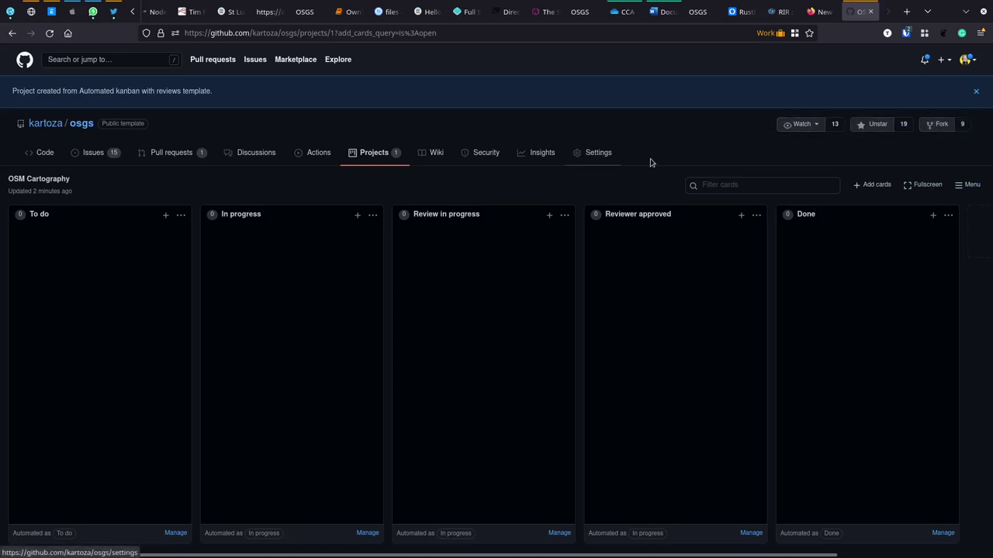
- Look through the project's edit dialog and the "To do" column's options, and close the project pane
{"action": "left_click", "coordinate": [967, 185]}
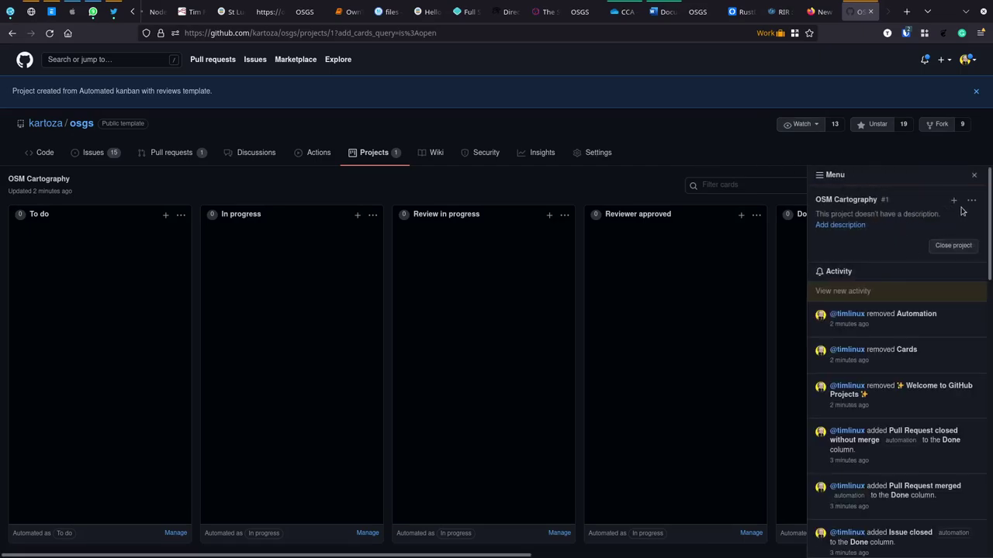
{"action": "left_click", "coordinate": [976, 203]}
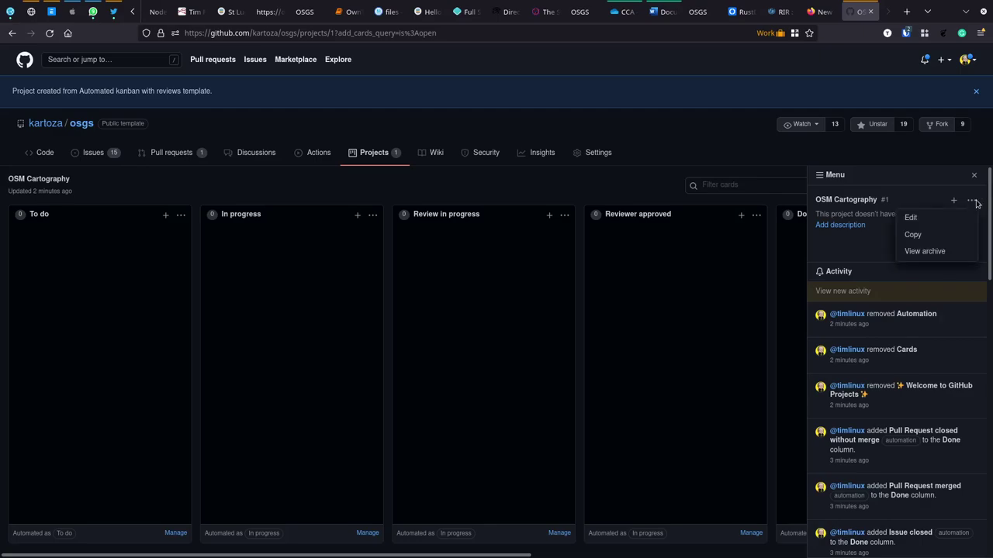
{"action": "left_click", "coordinate": [914, 219]}
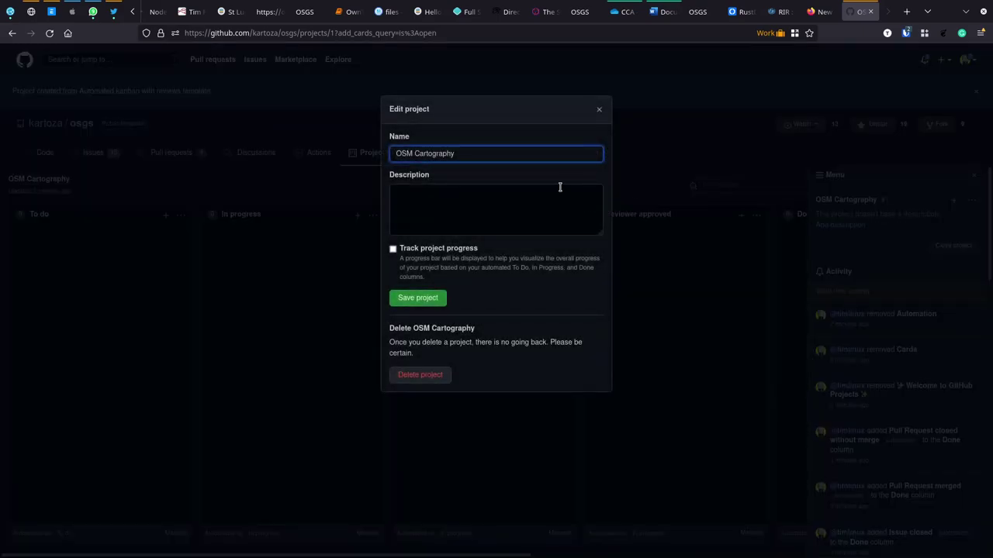
{"action": "key", "text": "Escape"}
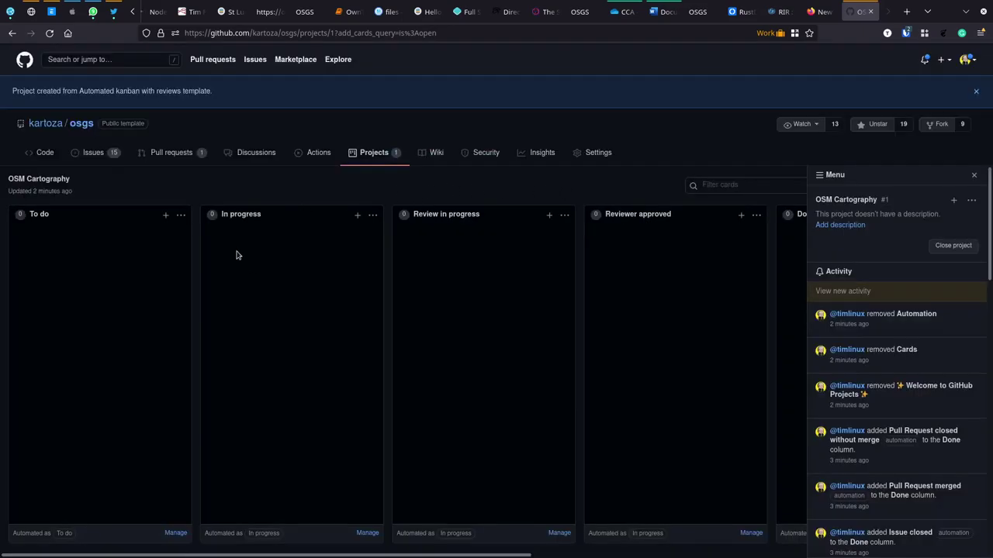
{"action": "left_click", "coordinate": [179, 215]}
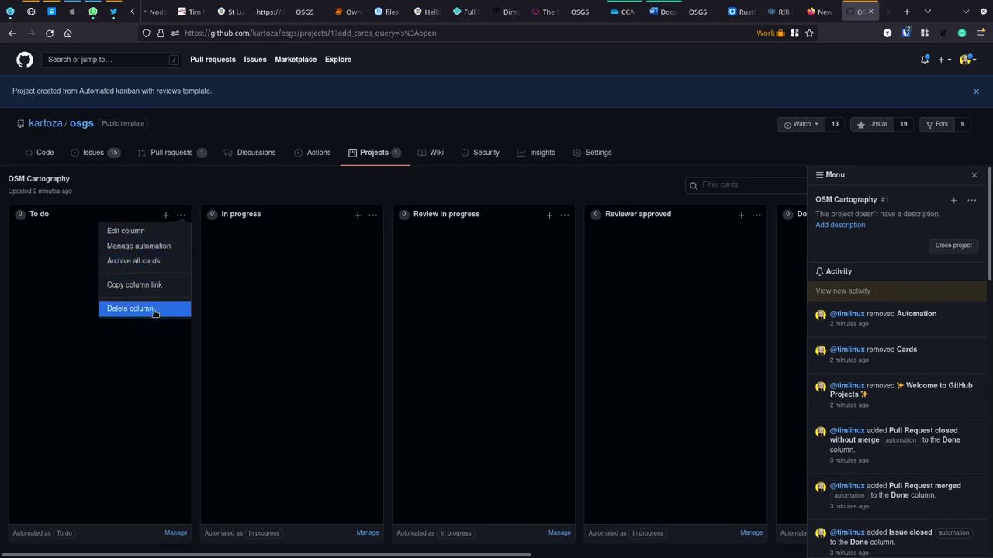
{"action": "left_click", "coordinate": [110, 542]}
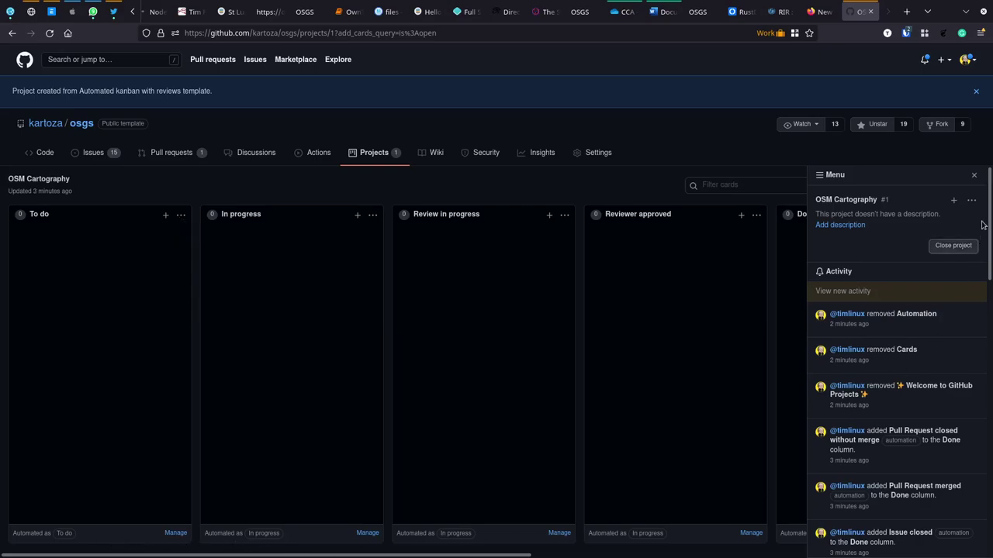
{"action": "left_click", "coordinate": [973, 177]}
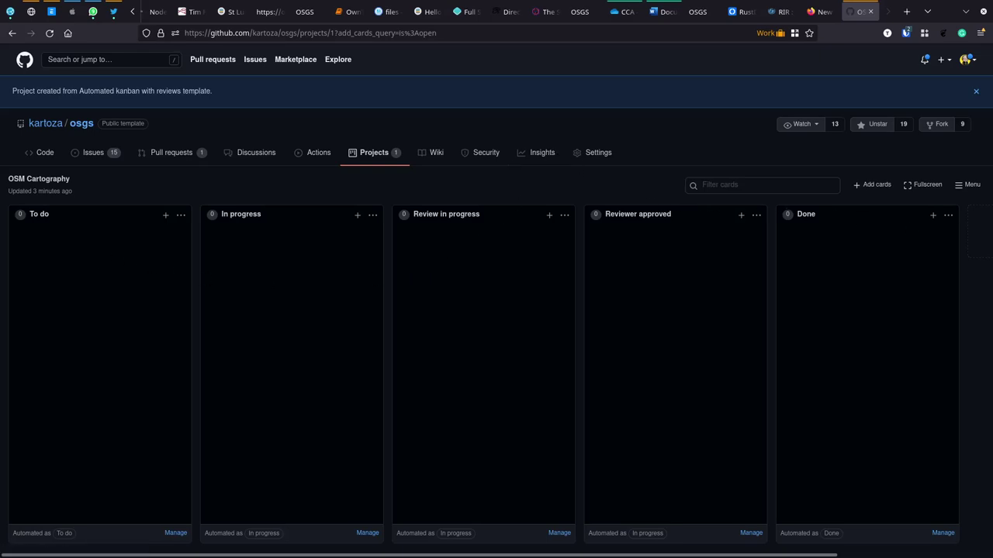
- Move the file manager windows off this screen and consult the "Development using GitHub" section of the clean cooking report PDF before returning to the board
{"action": "key", "text": "alt+Tab"}
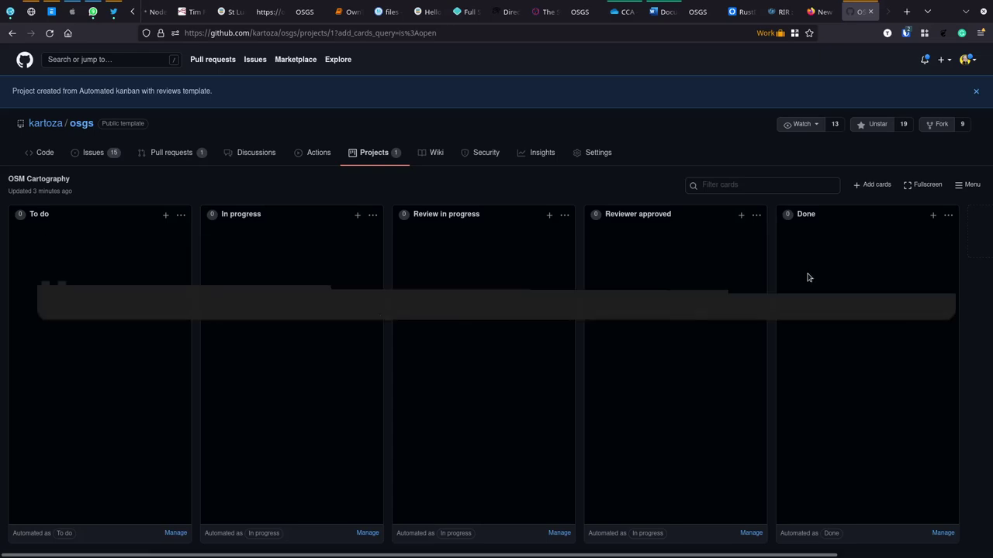
{"action": "key", "text": "alt+Tab"}
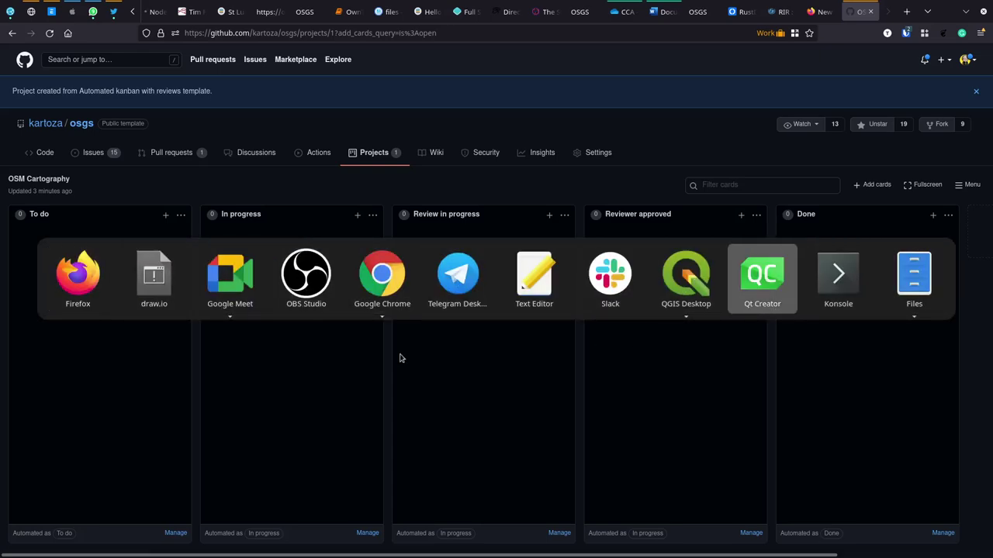
{"action": "key", "text": "Escape"}
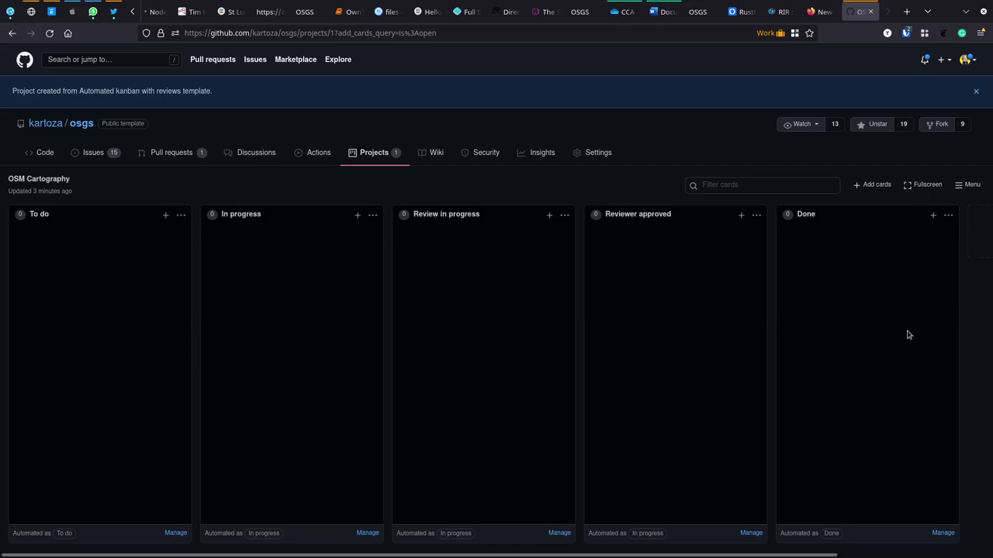
{"action": "key", "text": "alt+Tab"}
{"action": "left_click", "coordinate": [907, 297]}
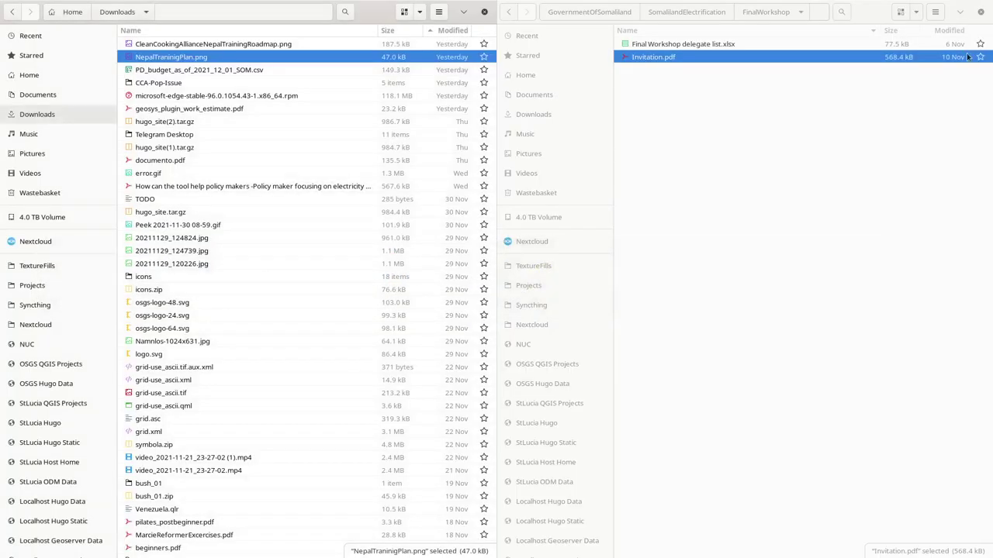
{"action": "key", "text": "super+shift+Right"}
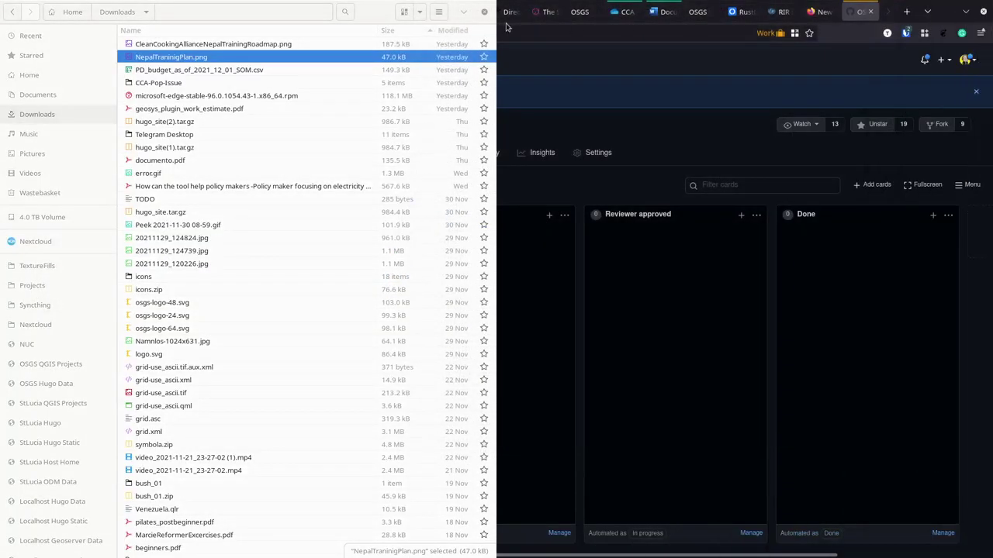
{"action": "key", "text": "super+shift+Right"}
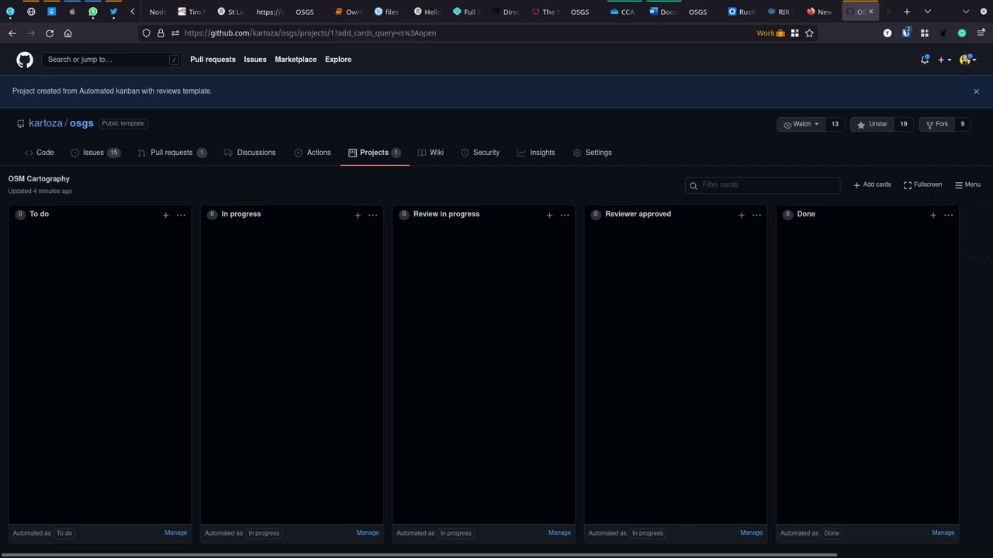
{"action": "key", "text": "alt+Tab"}
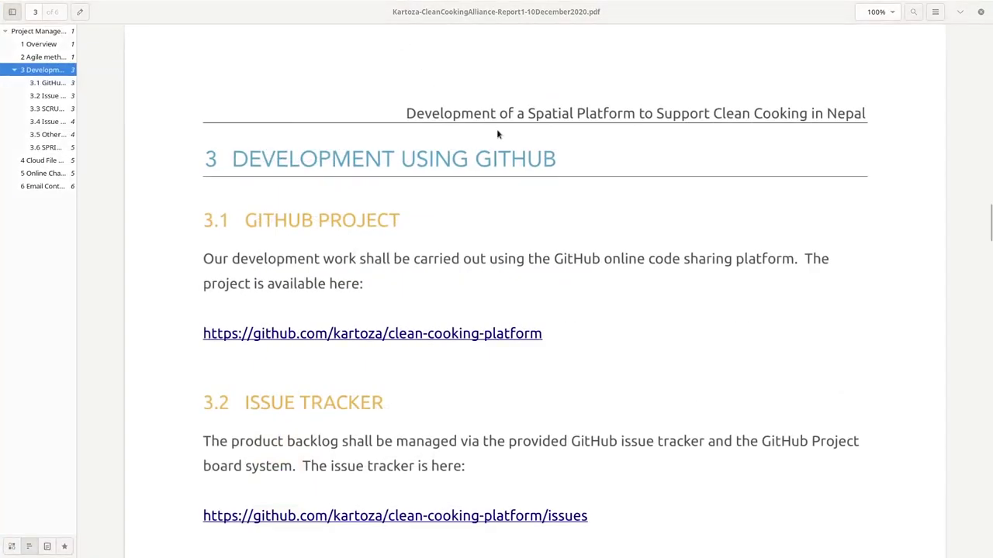
{"action": "key", "text": "alt+Tab"}
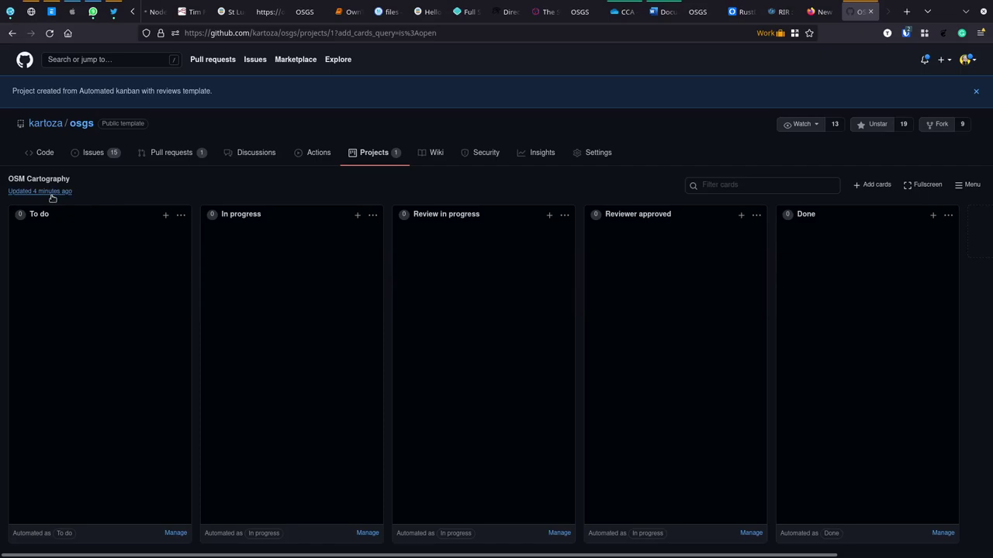
- Check which automation presets are available for the "To do" column and close the dialog
{"action": "left_click", "coordinate": [176, 533]}
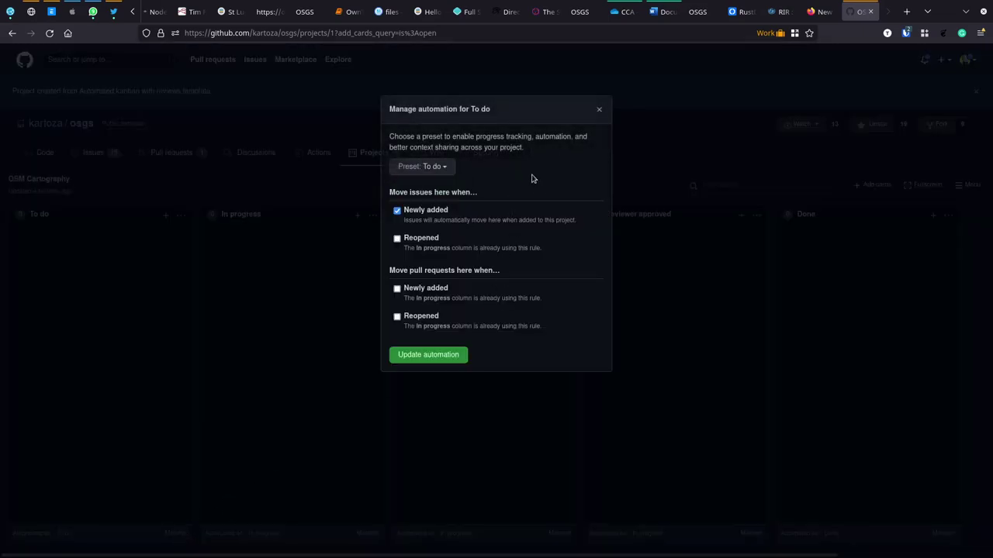
{"action": "left_click", "coordinate": [454, 168]}
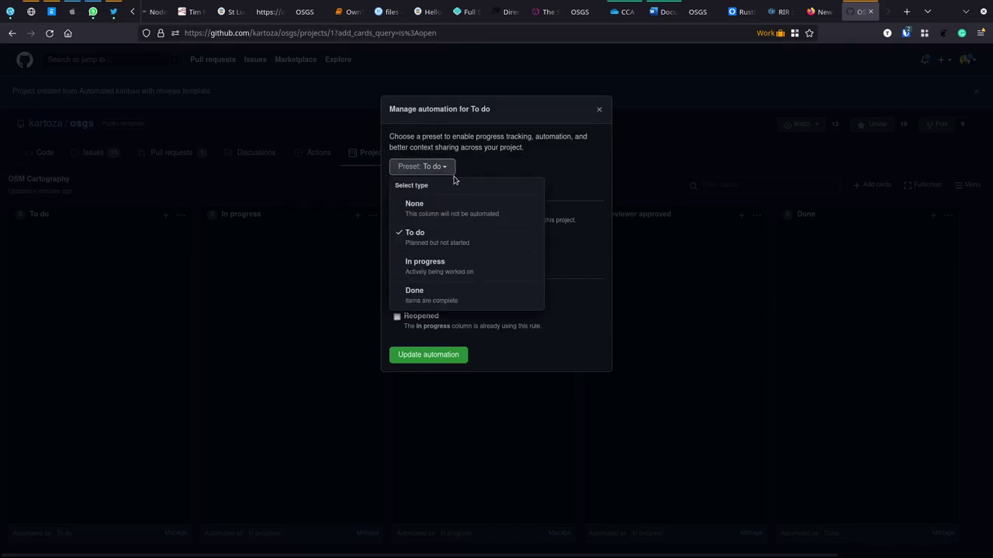
{"action": "left_click", "coordinate": [569, 164]}
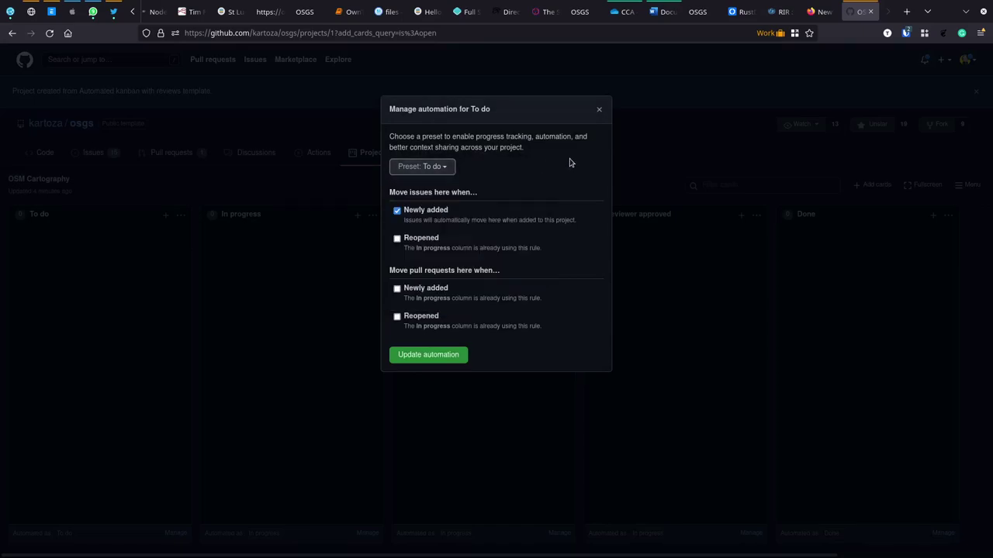
{"action": "left_click", "coordinate": [601, 110]}
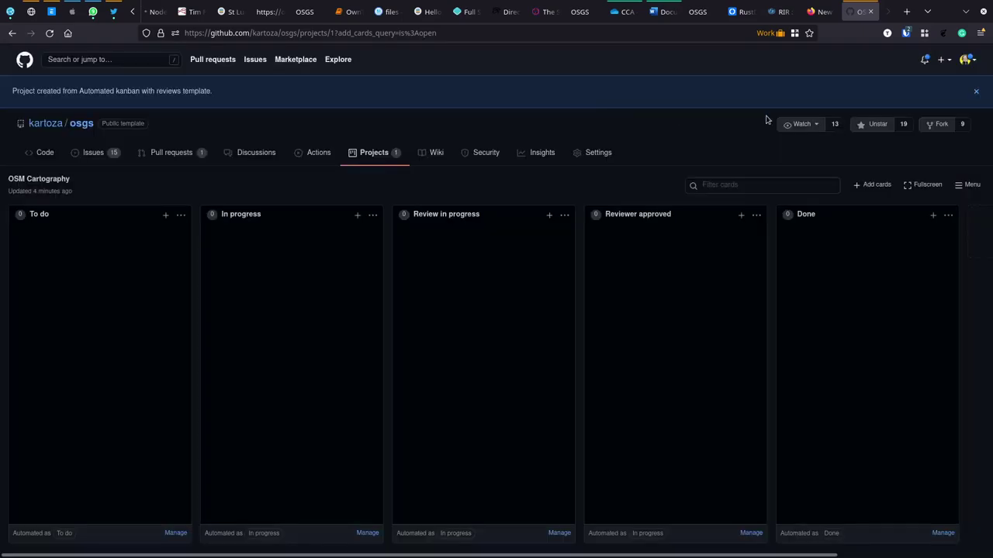
{"action": "left_click", "coordinate": [968, 185]}
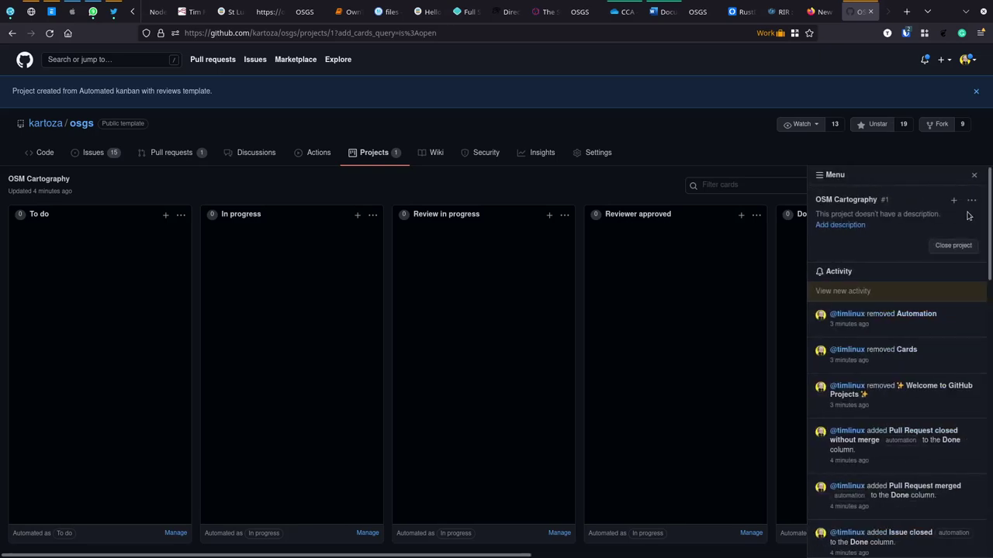
{"action": "left_click", "coordinate": [973, 199]}
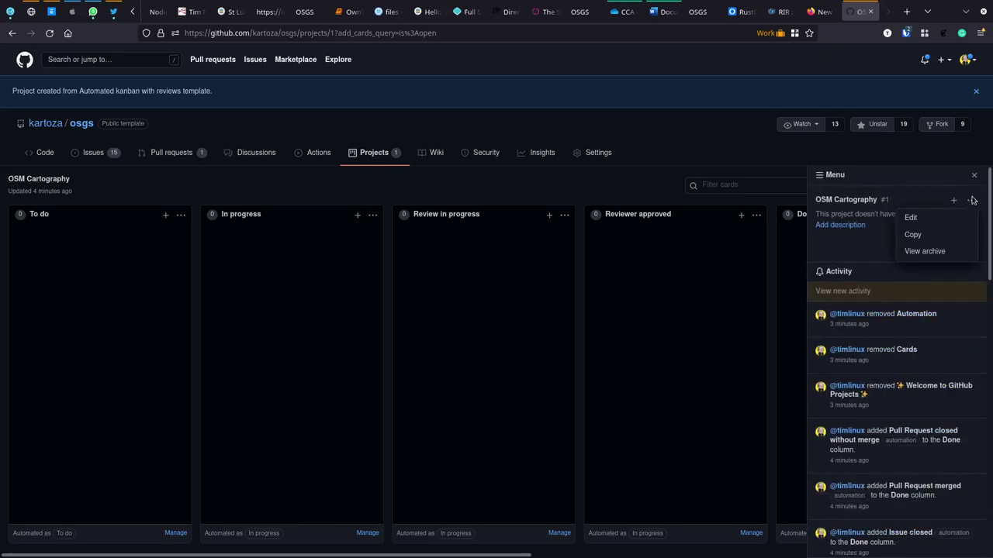
{"action": "left_click", "coordinate": [953, 202]}
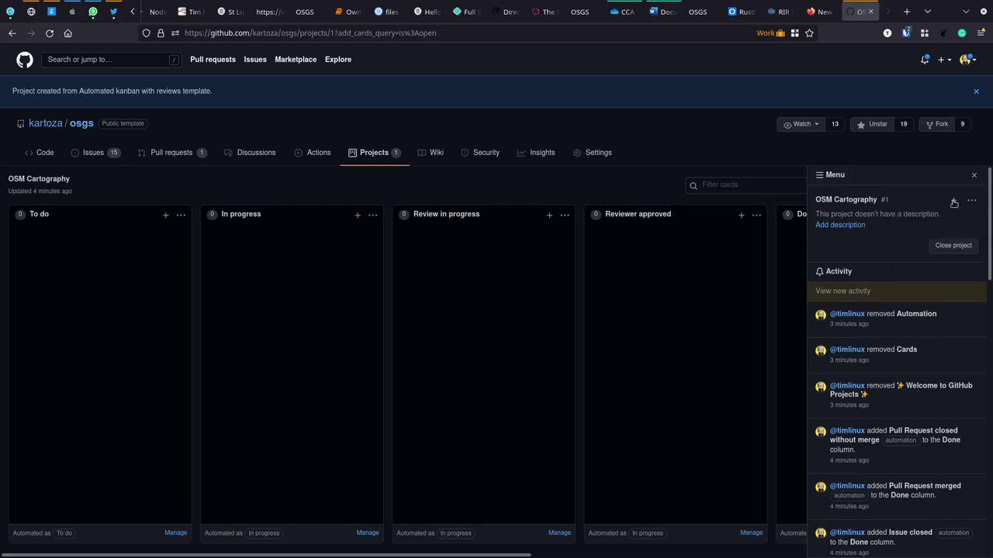
{"action": "left_click", "coordinate": [953, 203]}
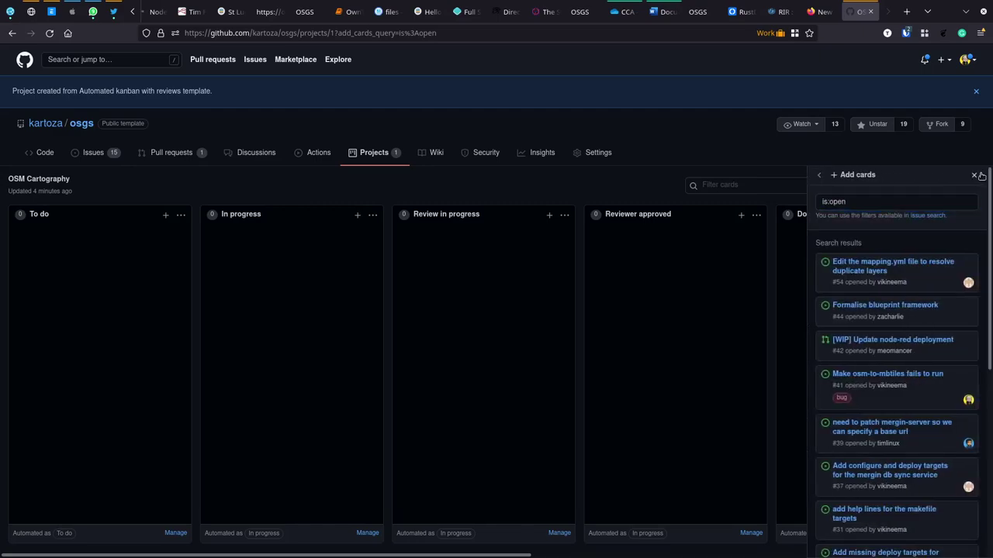
{"action": "left_click", "coordinate": [974, 175]}
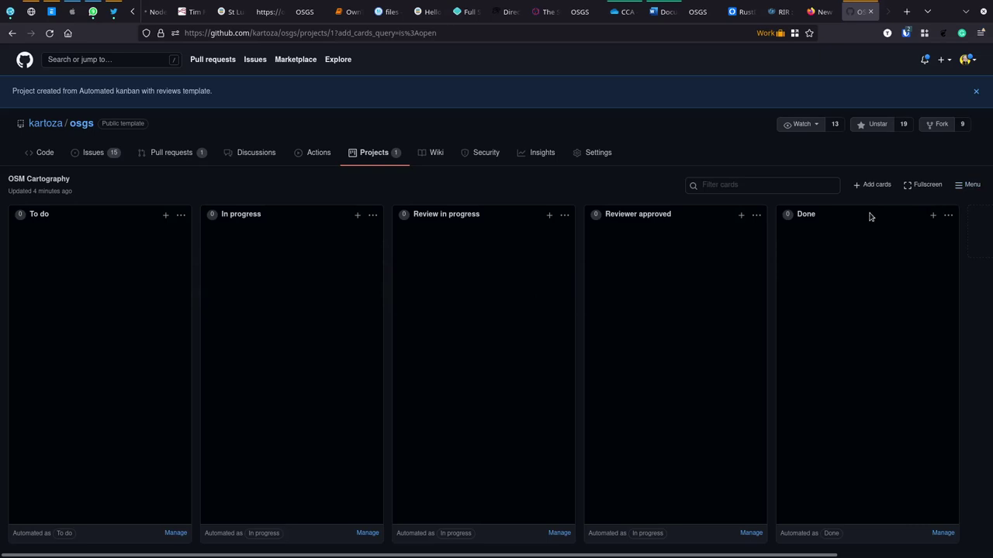
- Add a "Backlog" column with no automation preset and move it ahead of the "To do" column
{"action": "left_click_drag", "start_coordinate": [810, 555], "coordinate": [965, 555]}
{"action": "left_click", "coordinate": [906, 231]}
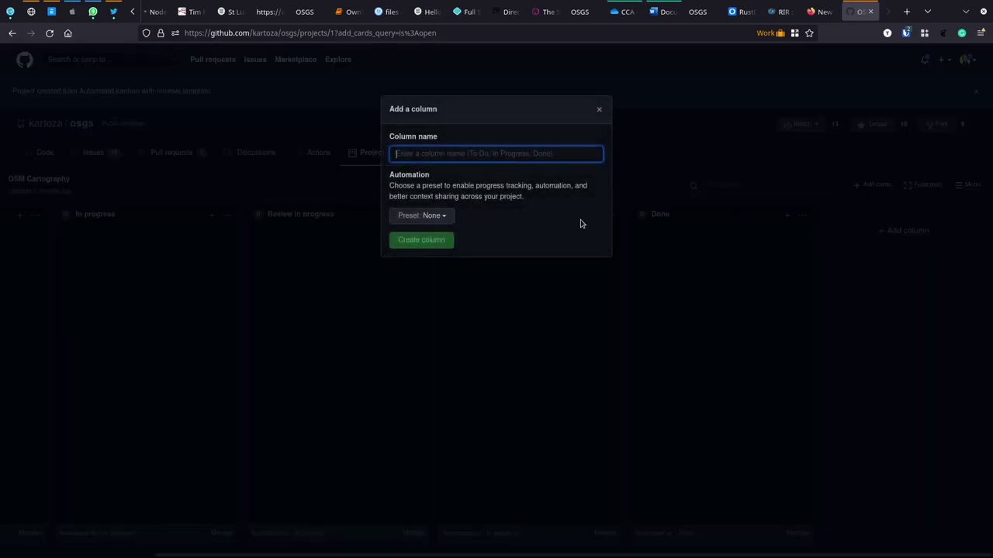
{"action": "type", "text": "Backlog"}
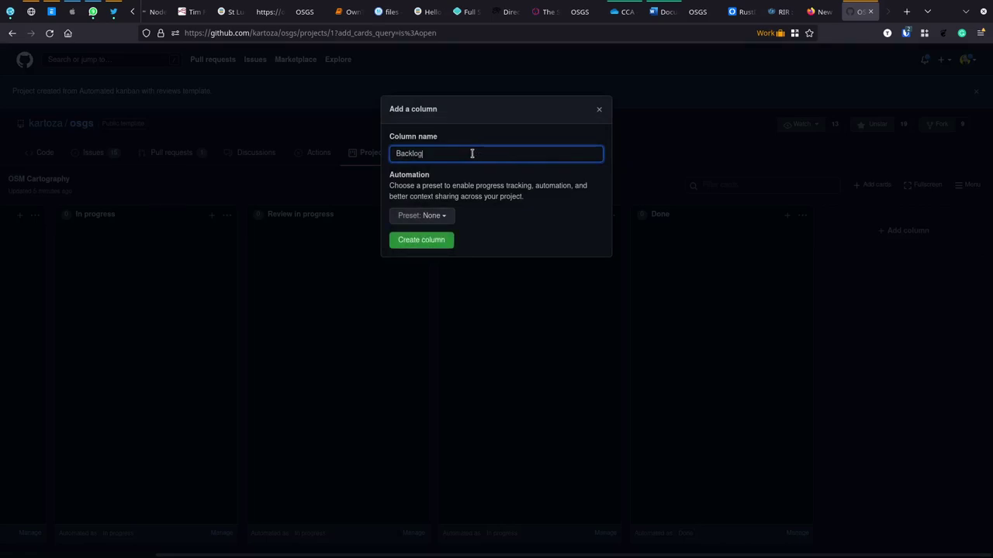
{"action": "key", "text": "Return"}
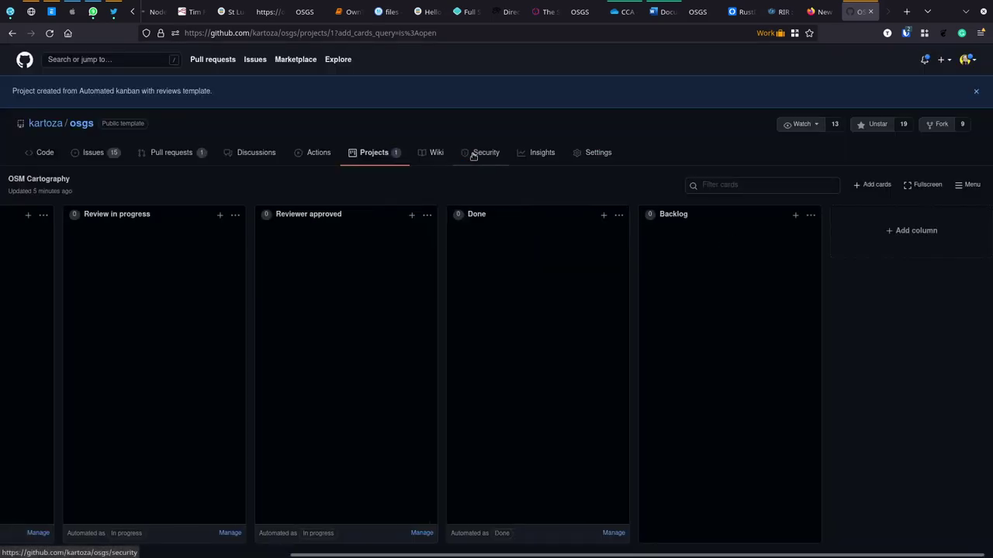
{"action": "left_click_drag", "start_coordinate": [749, 222], "coordinate": [119, 224]}
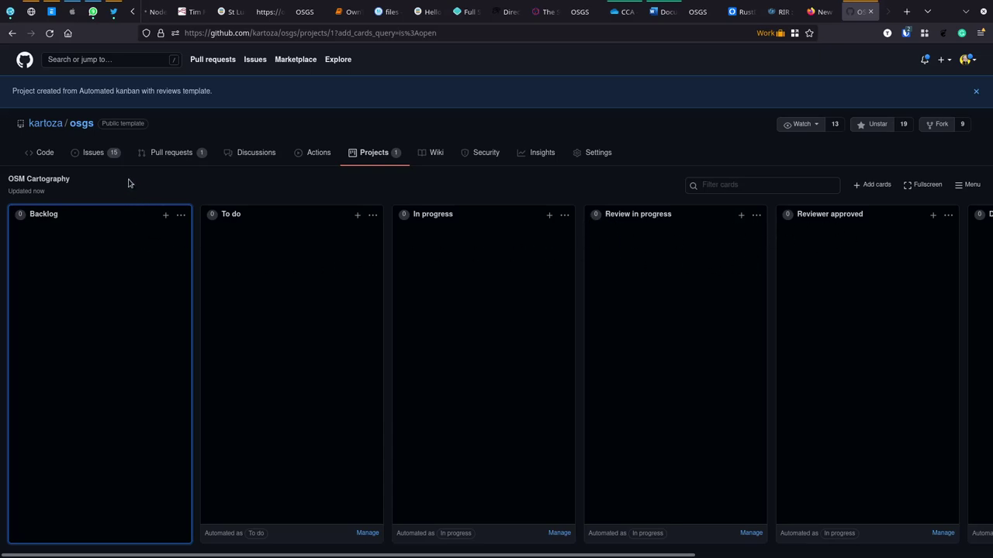
- Switch to the report PDF and examine the Scrum Board section's ticket sizing table, from size 1 through size 100
{"action": "key", "text": "alt+Tab"}
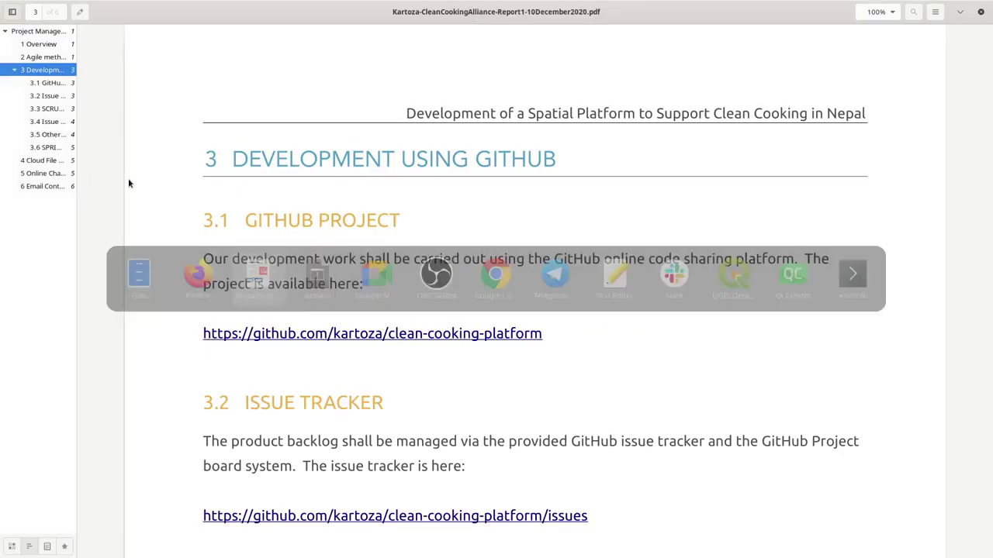
{"action": "scroll", "coordinate": [470, 267], "scroll_direction": "down", "scroll_amount": 3}
{"action": "scroll", "coordinate": [470, 273], "scroll_direction": "down", "scroll_amount": 10}
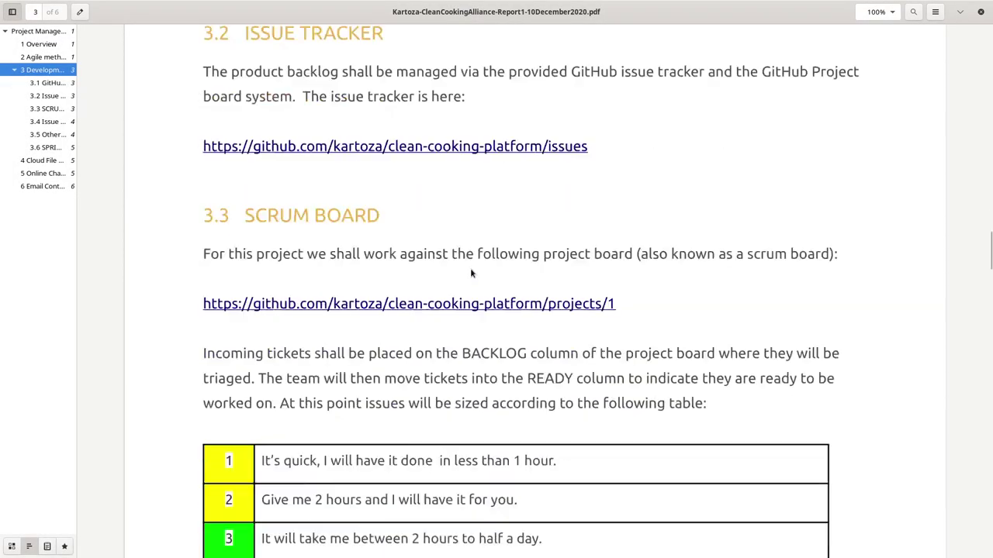
{"action": "scroll", "coordinate": [470, 271], "scroll_direction": "down", "scroll_amount": 6}
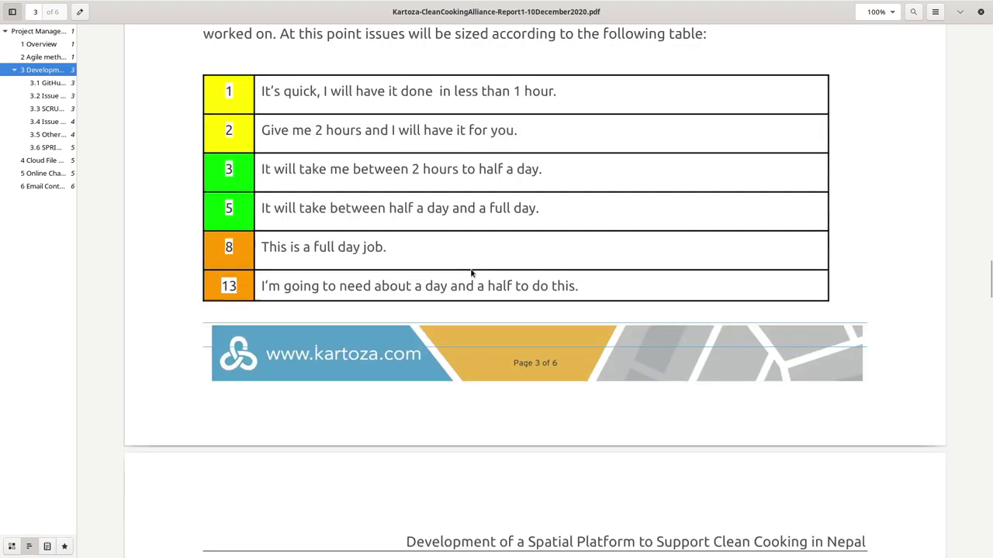
{"action": "scroll", "coordinate": [470, 272], "scroll_direction": "up", "scroll_amount": 3}
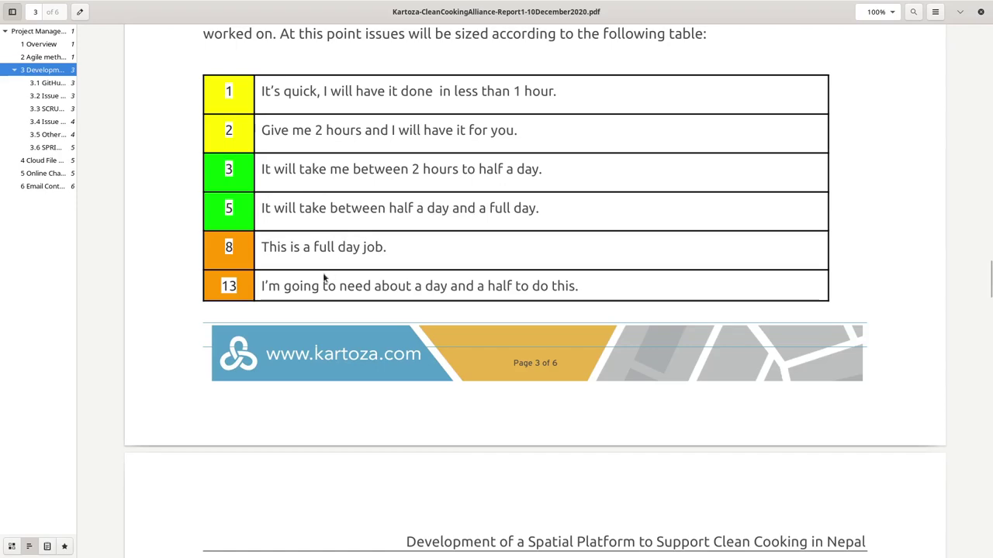
{"action": "scroll", "coordinate": [279, 289], "scroll_direction": "down", "scroll_amount": 2}
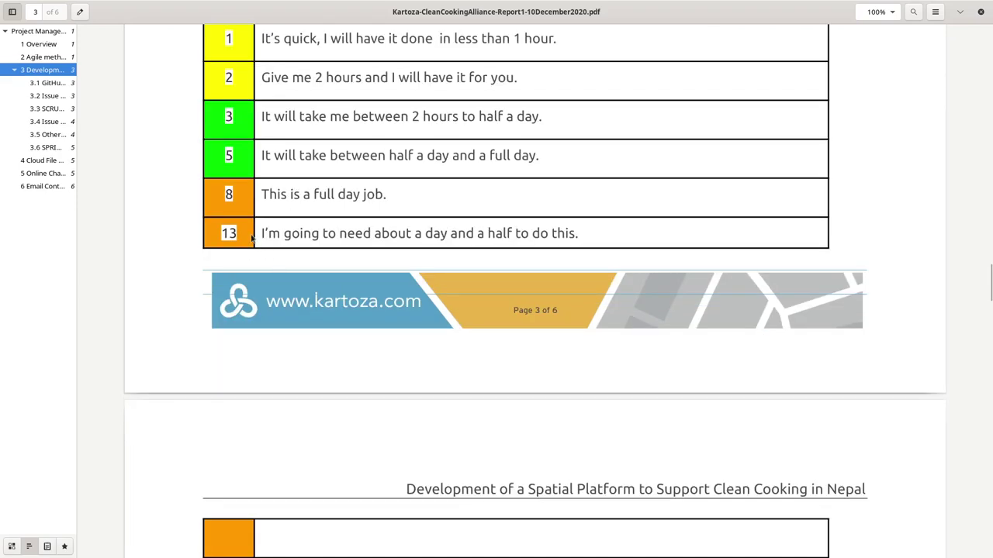
{"action": "scroll", "coordinate": [325, 320], "scroll_direction": "down", "scroll_amount": 5}
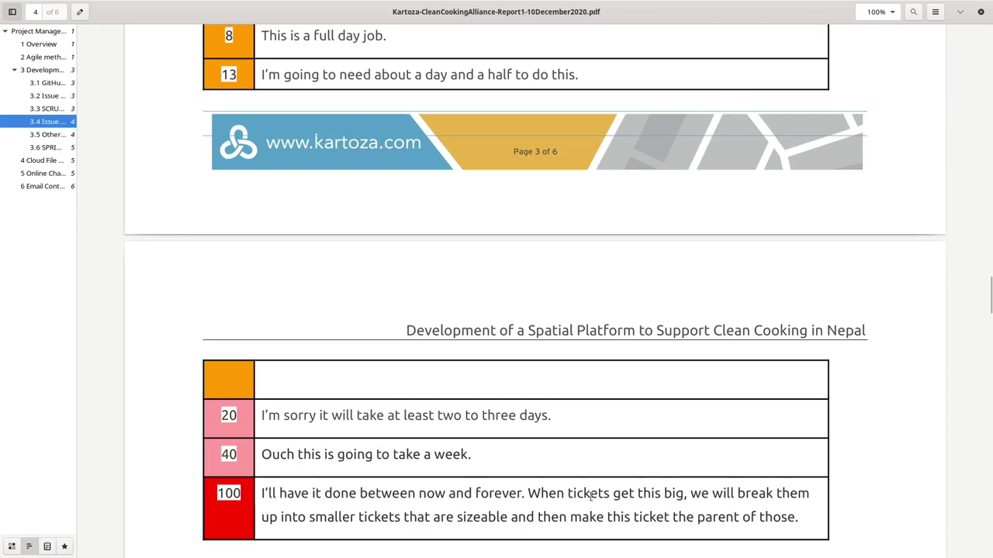
{"action": "scroll", "coordinate": [705, 478], "scroll_direction": "up", "scroll_amount": 5}
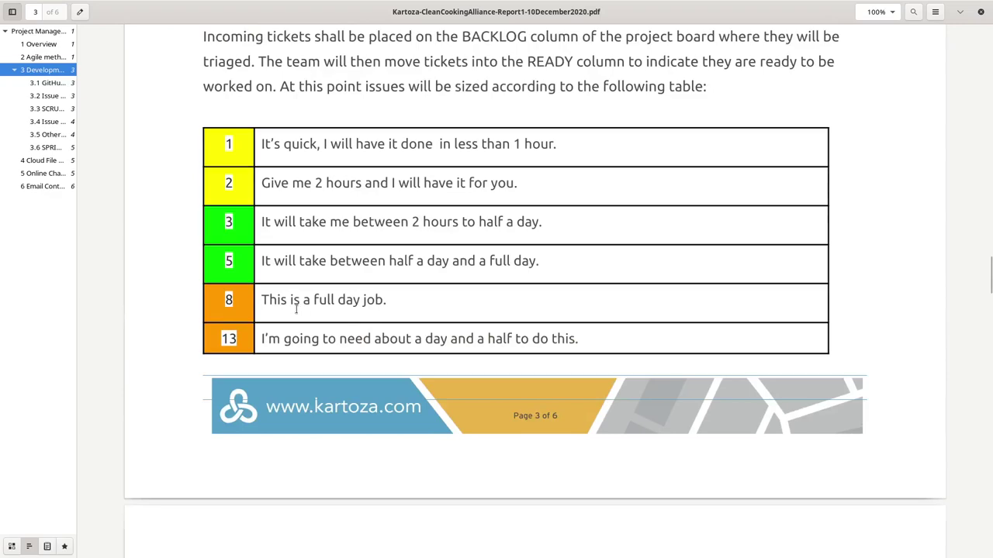
{"action": "double_click", "coordinate": [232, 301]}
{"action": "left_click", "coordinate": [235, 304]}
{"action": "key", "text": "alt+Tab"}
{"action": "scroll", "coordinate": [313, 301], "scroll_direction": "down", "scroll_amount": 8}
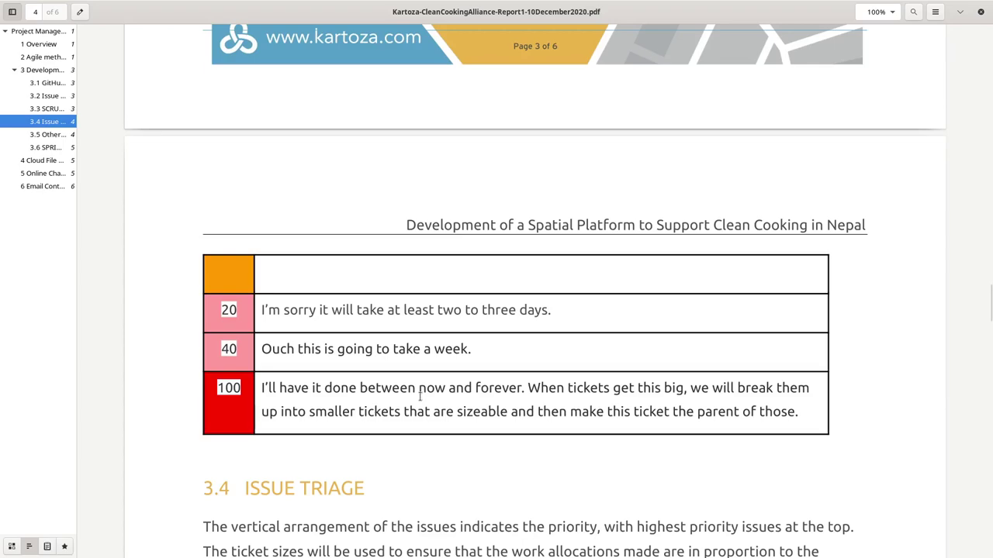
{"action": "scroll", "coordinate": [508, 353], "scroll_direction": "up", "scroll_amount": 5}
{"action": "scroll", "coordinate": [508, 356], "scroll_direction": "up", "scroll_amount": 2}
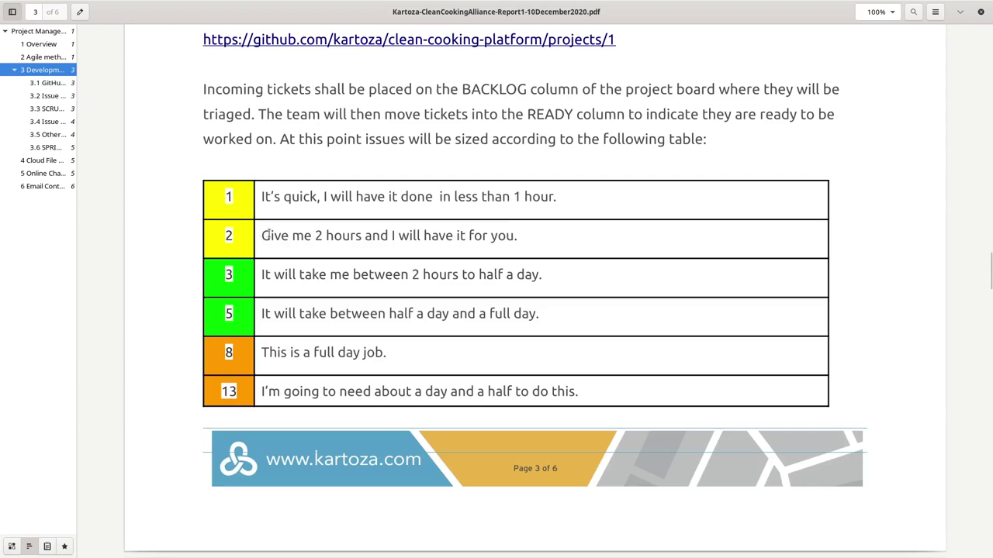
- Switch back to GitHub, open the osgs repository's issues and look through the labels available for filtering
{"action": "key", "text": "alt+Tab"}
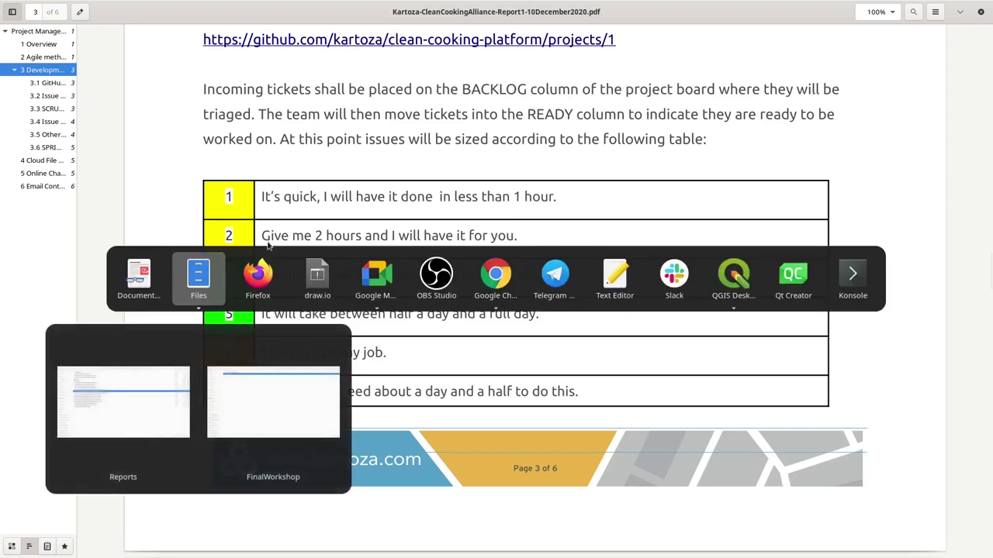
{"action": "key", "text": "alt+Tab"}
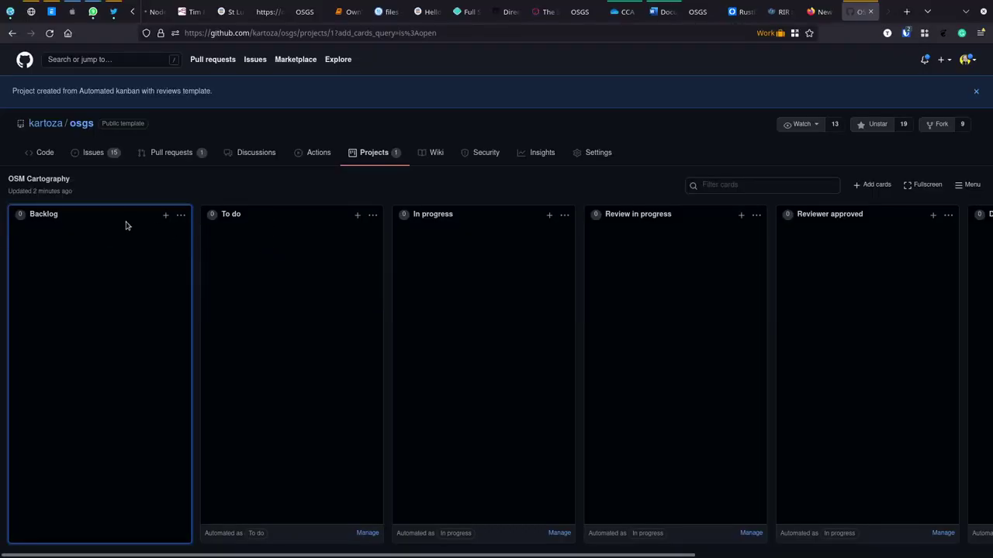
{"action": "left_click", "coordinate": [94, 155]}
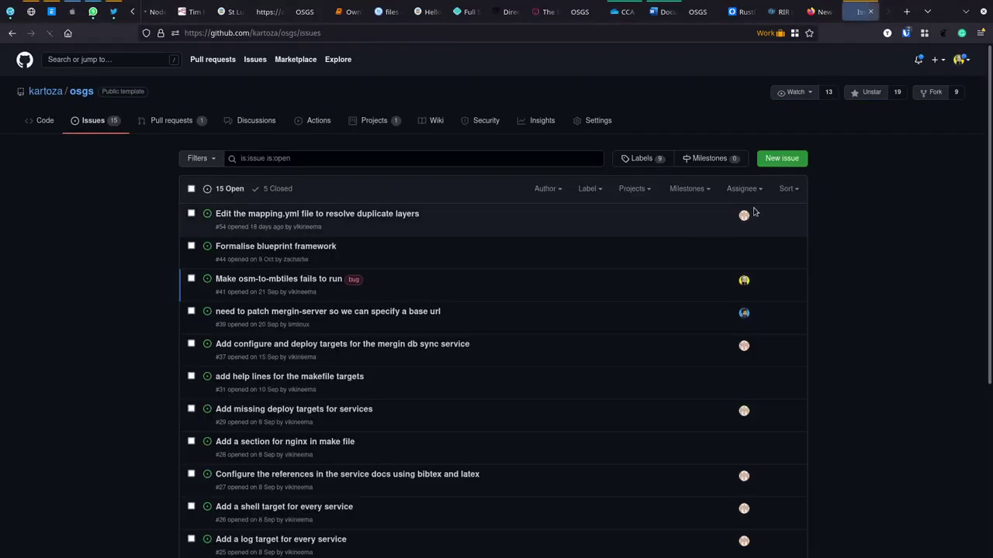
{"action": "left_click", "coordinate": [602, 190]}
{"action": "scroll", "coordinate": [570, 383], "scroll_direction": "down", "scroll_amount": 2}
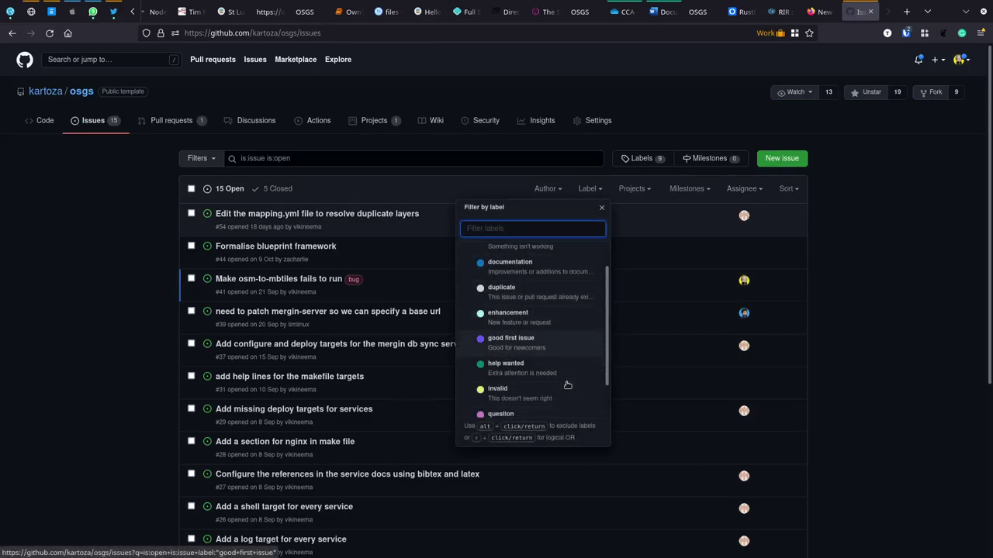
{"action": "scroll", "coordinate": [570, 349], "scroll_direction": "up", "scroll_amount": 3}
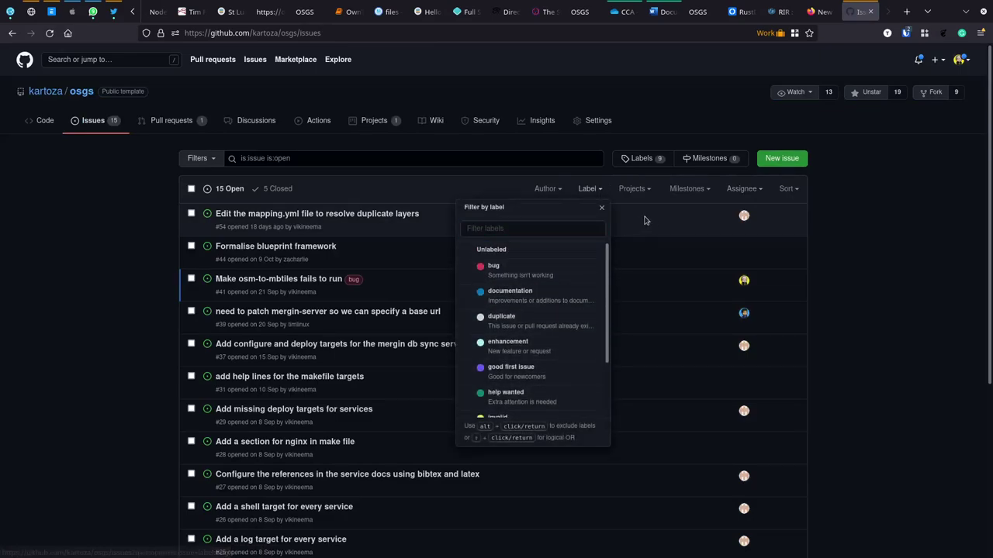
{"action": "left_click", "coordinate": [362, 220]}
- Open the issue "Edit the mapping.yml file to resolve duplicate layers" and go from its label options to the repository's label editing page
{"action": "left_click", "coordinate": [362, 220]}
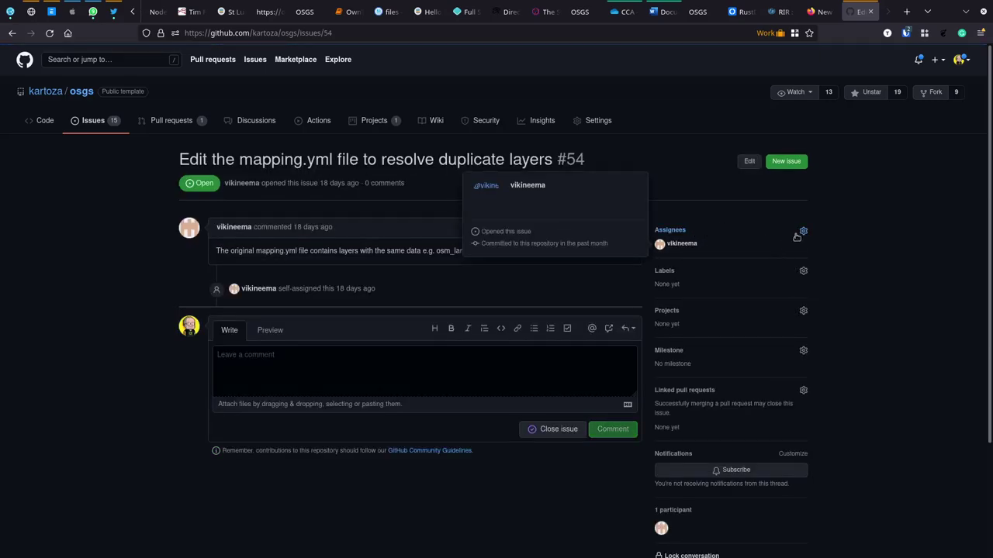
{"action": "left_click", "coordinate": [804, 270]}
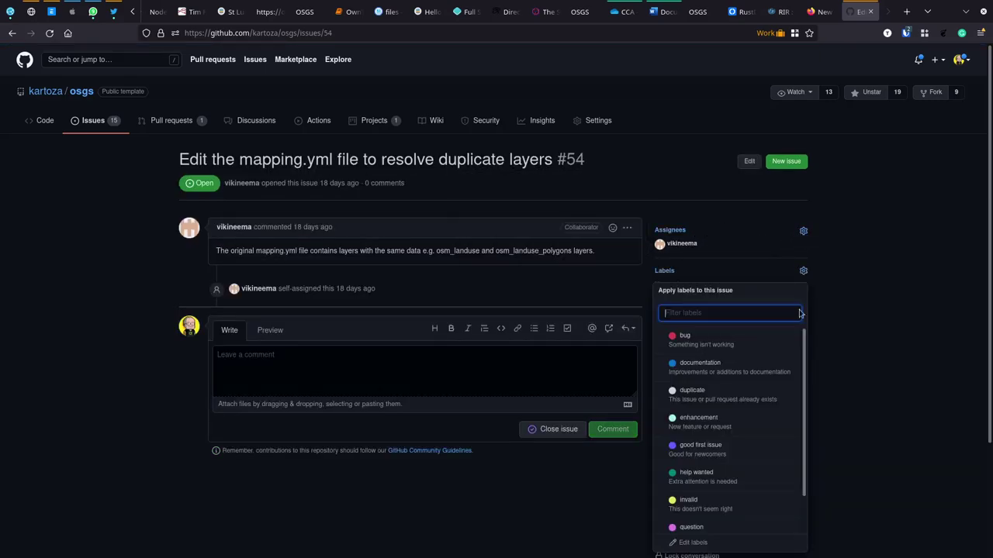
{"action": "left_click", "coordinate": [698, 543]}
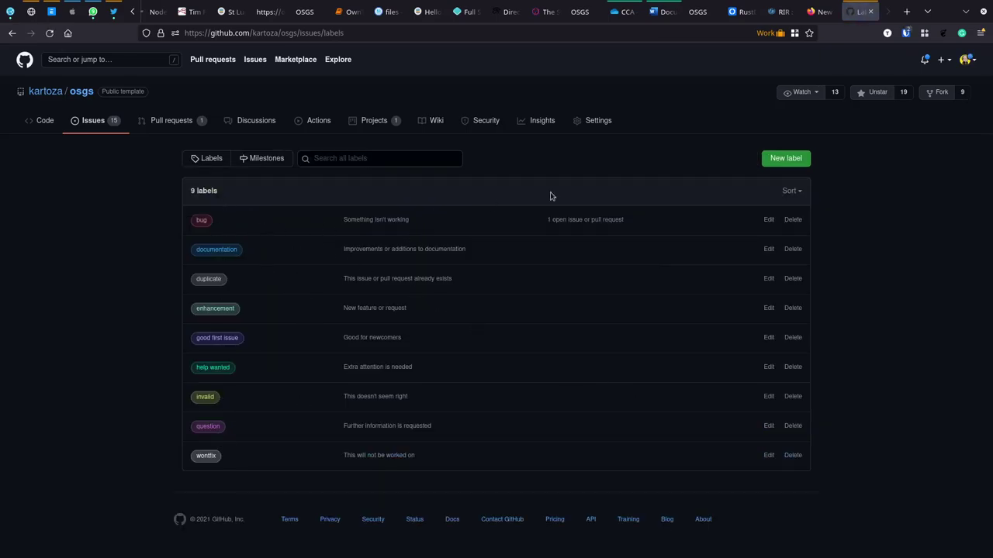
- Start a new label named "Size 1" with the description "It's quick, I will have it done in less than 1 hour." copied from the report
{"action": "left_click", "coordinate": [783, 159]}
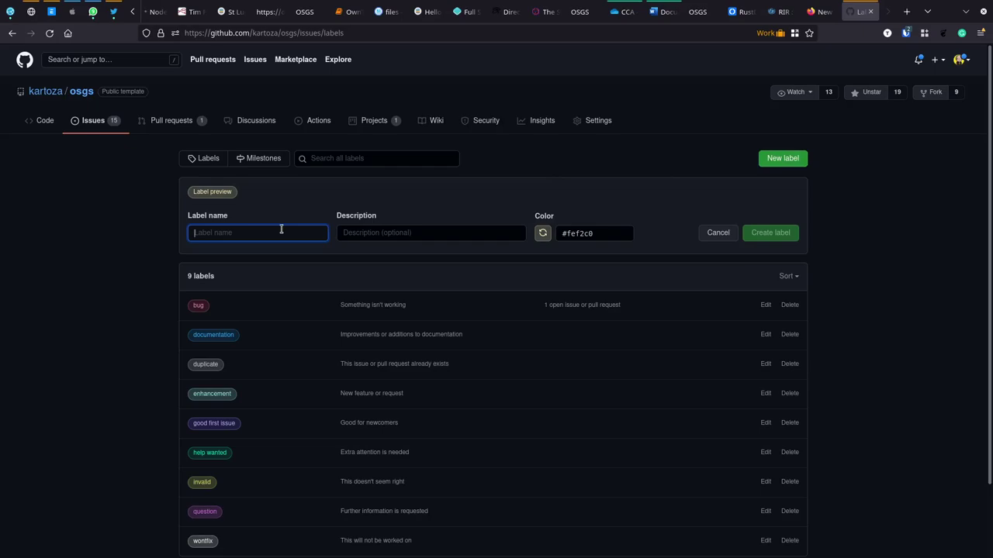
{"action": "type", "text": "Size 1"}
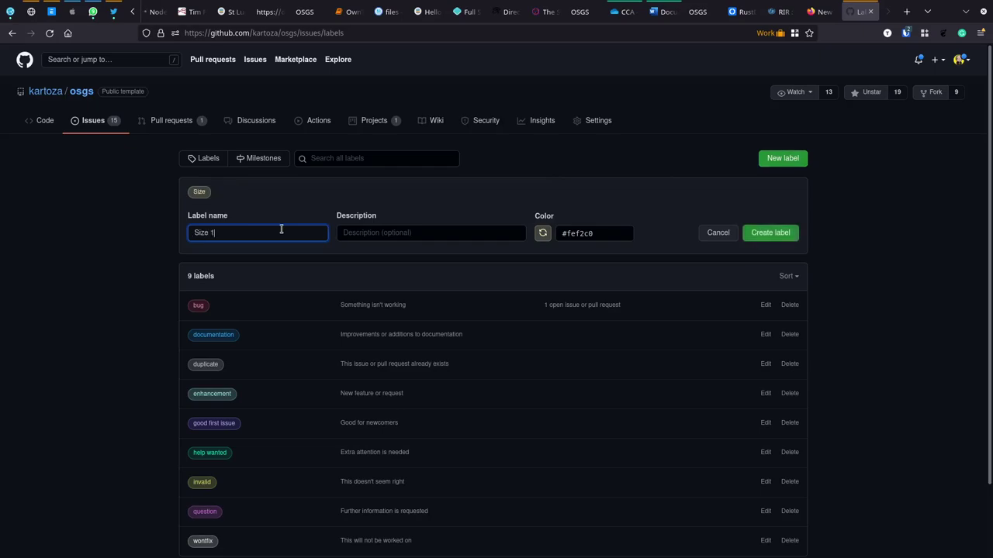
{"action": "left_click", "coordinate": [427, 232]}
{"action": "key", "text": "alt+Tab"}
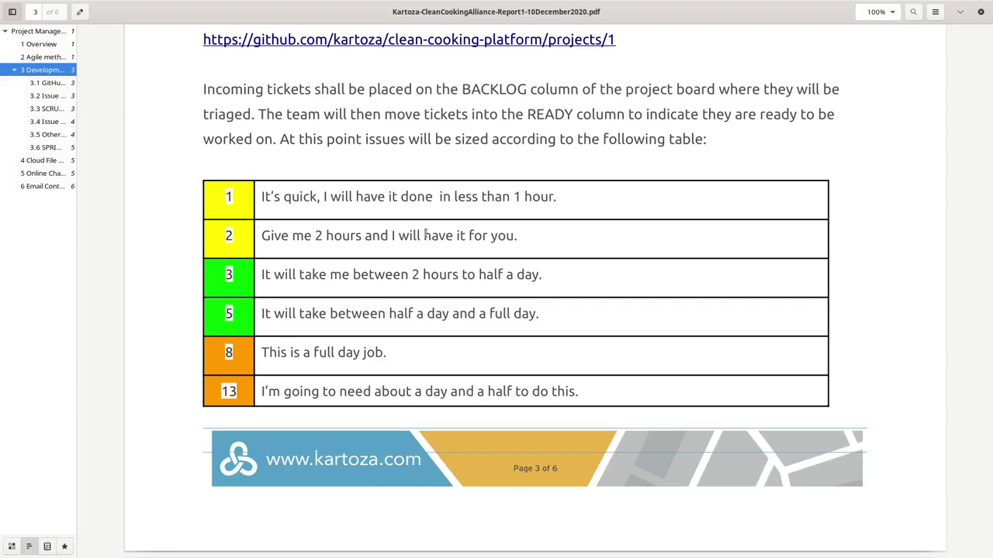
{"action": "left_click_drag", "start_coordinate": [575, 203], "coordinate": [259, 204]}
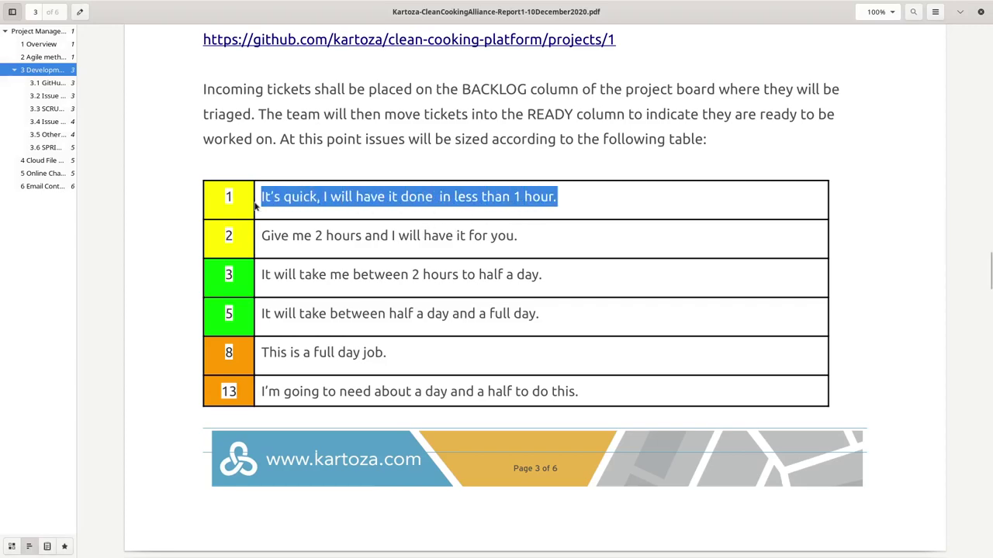
{"action": "key", "text": "ctrl+c"}
{"action": "key", "text": "alt+Tab"}
{"action": "key", "text": "ctrl+v"}
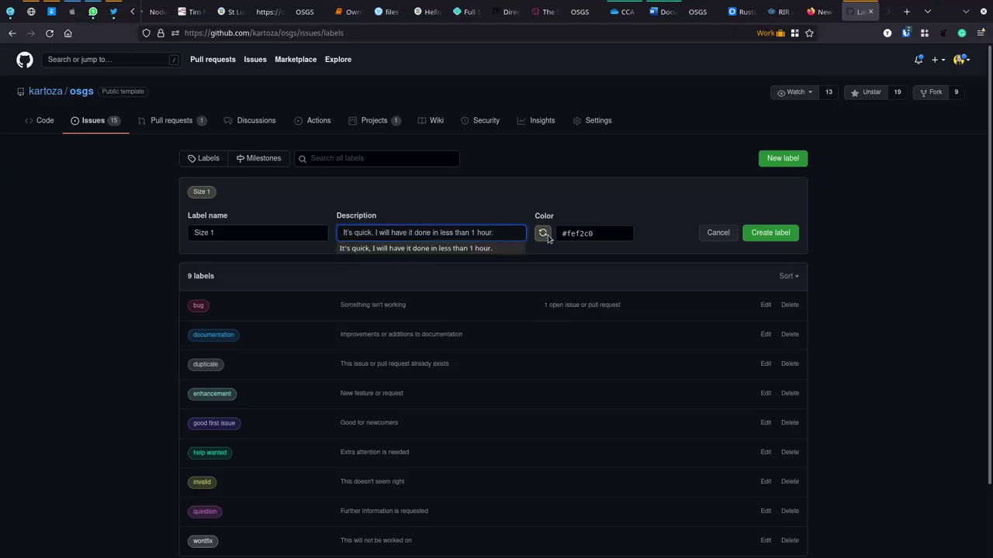
- Set the "Size 1" label's color to the default yellow, #FBCA04, and create the label
{"action": "left_click", "coordinate": [543, 234]}
{"action": "left_click", "coordinate": [543, 233]}
{"action": "left_click", "coordinate": [575, 234]}
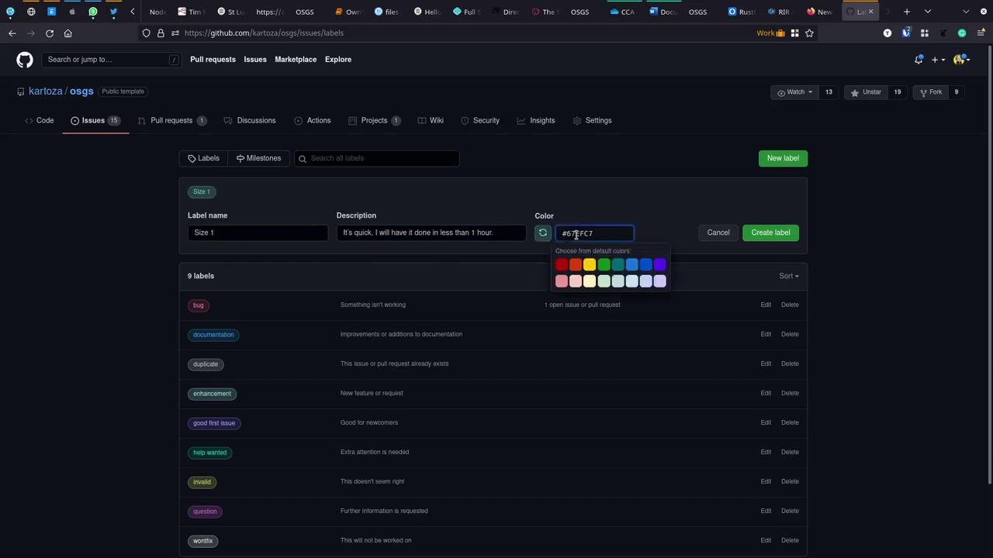
{"action": "left_click", "coordinate": [591, 265]}
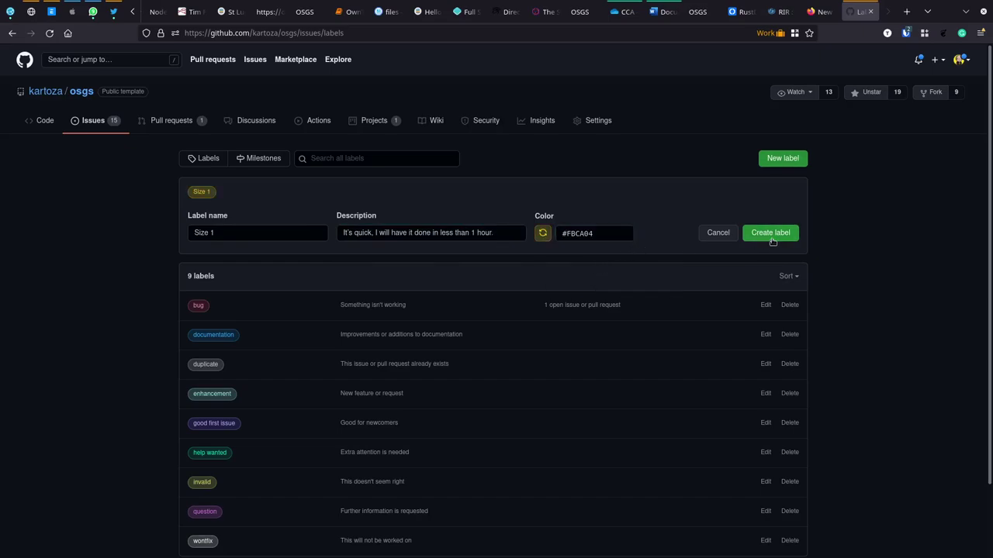
{"action": "left_click", "coordinate": [771, 232]}
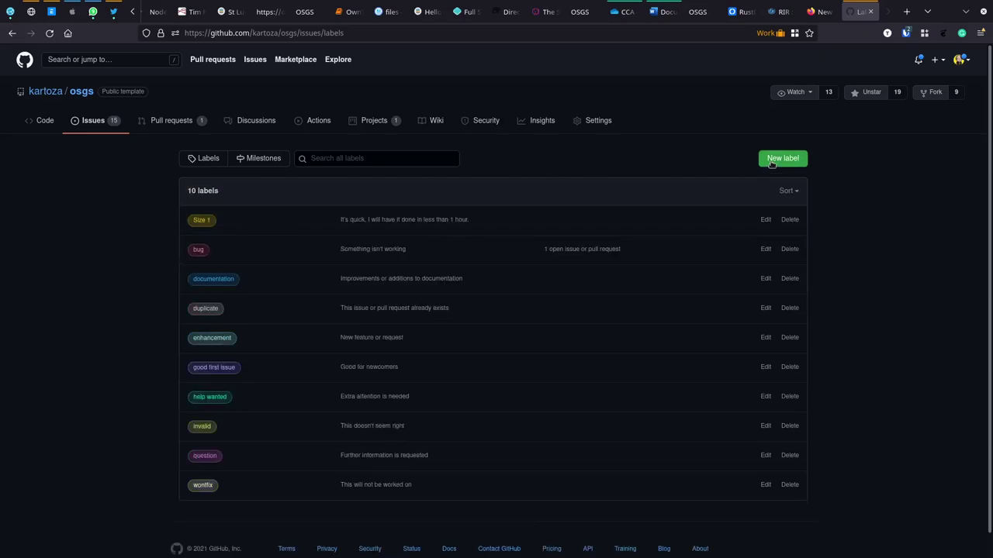
- Create a default-green "Size 2" label with the description "Give me 2 hours and I will have it for you." copied from the report
{"action": "left_click", "coordinate": [782, 158]}
{"action": "type", "text": "Size 2"}
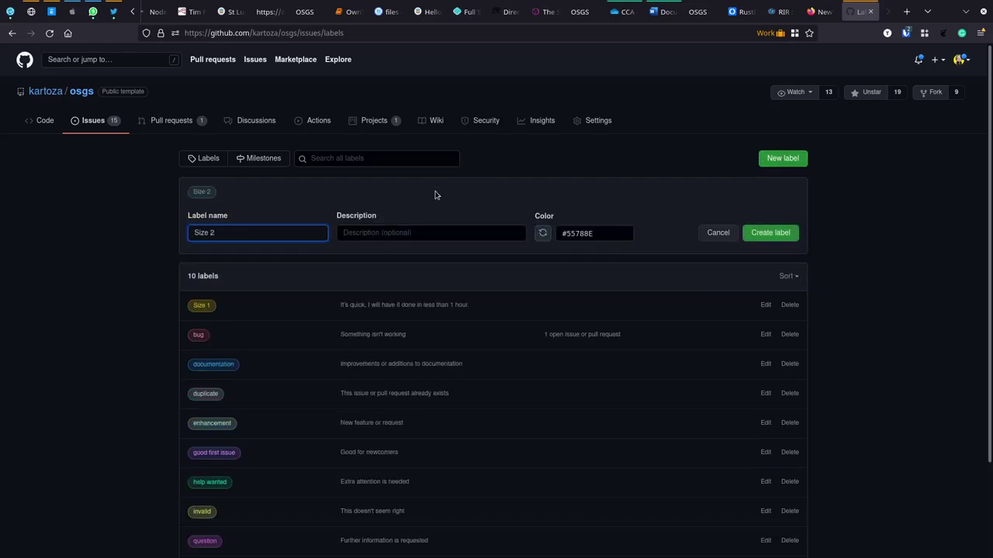
{"action": "left_click", "coordinate": [408, 232]}
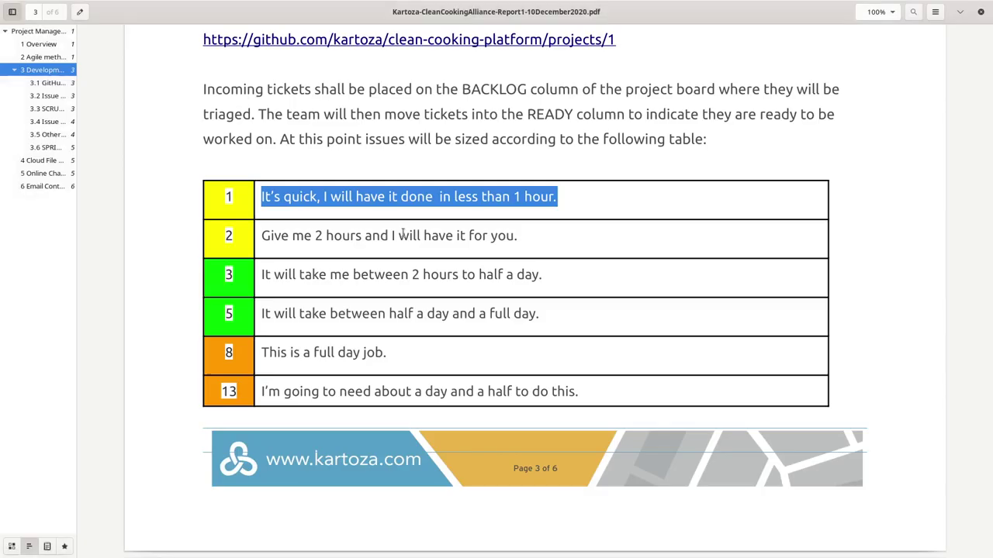
{"action": "key", "text": "alt+Tab"}
{"action": "left_click_drag", "start_coordinate": [529, 237], "coordinate": [264, 238]}
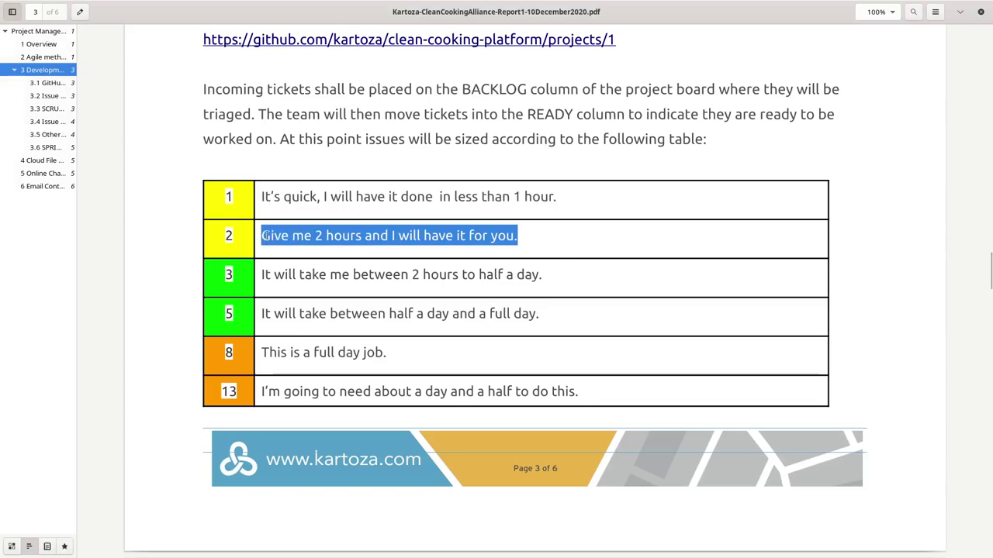
{"action": "key", "text": "ctrl+c"}
{"action": "key", "text": "alt+Tab"}
{"action": "left_click", "coordinate": [405, 230]}
{"action": "key", "text": "ctrl+v"}
{"action": "left_click", "coordinate": [595, 233]}
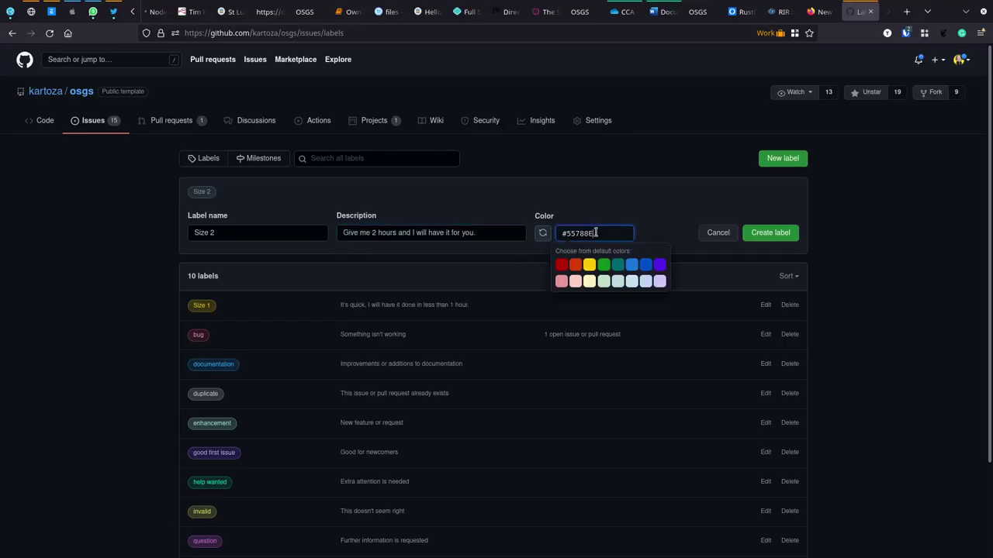
{"action": "left_click", "coordinate": [603, 265]}
{"action": "left_click", "coordinate": [772, 232]}
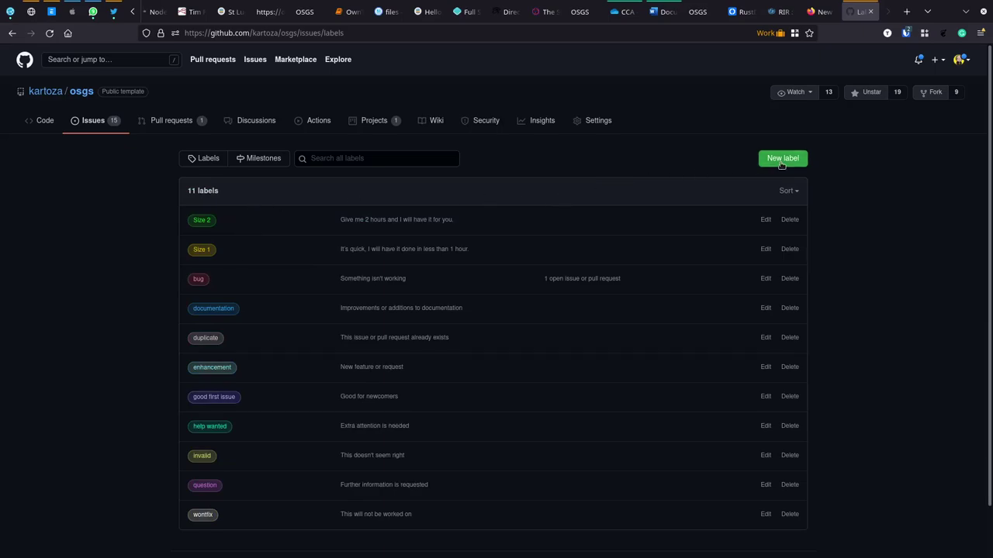
- Create a teal (#006B75) "Size 3" label with the description "It will take me between 2 hours to half a day." copied from the report
{"action": "left_click", "coordinate": [781, 159]}
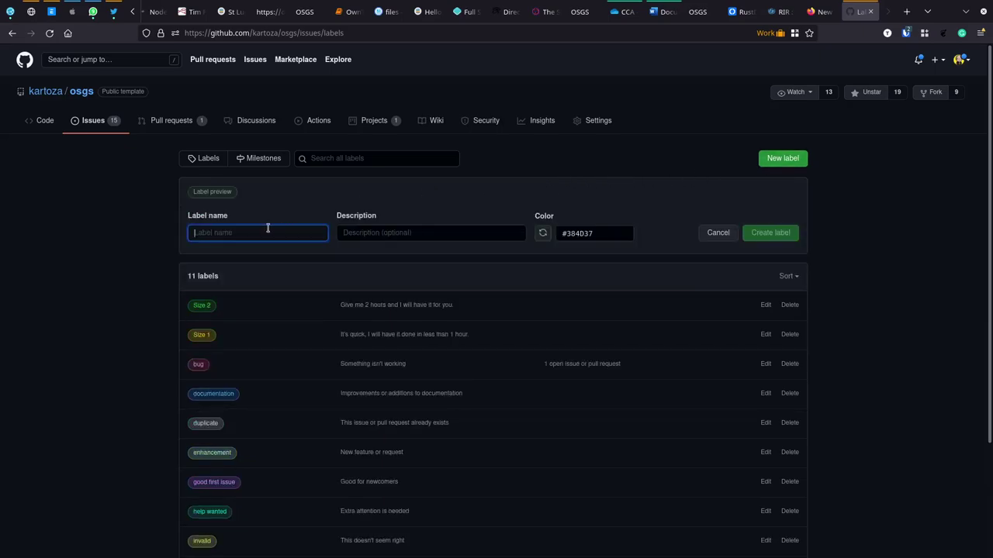
{"action": "type", "text": "Size 3"}
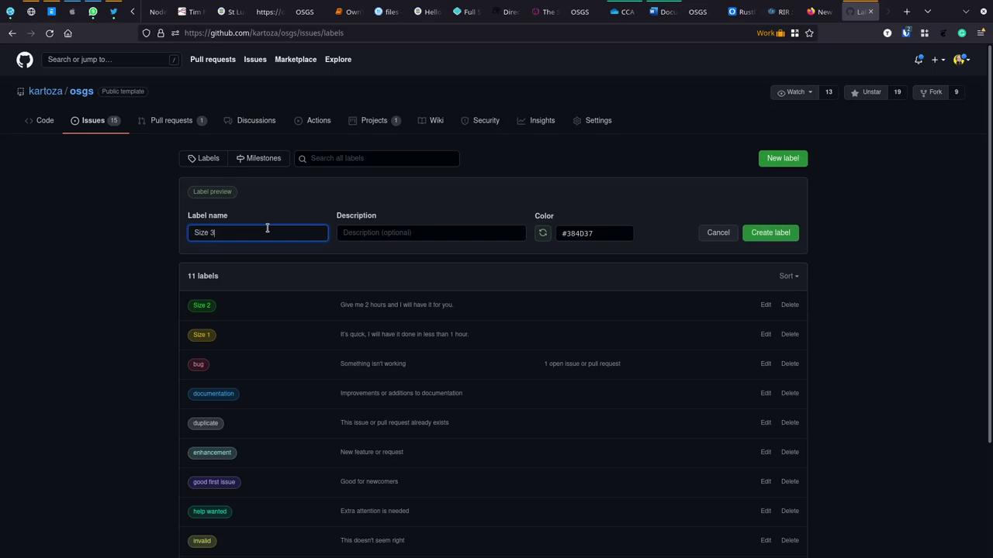
{"action": "left_click", "coordinate": [366, 233]}
{"action": "key", "text": "alt+Tab"}
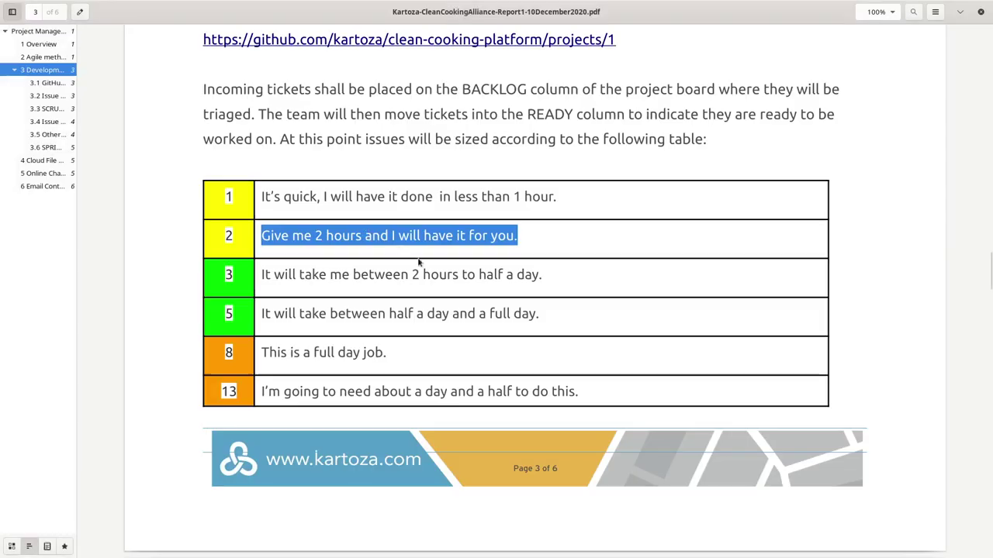
{"action": "left_click_drag", "start_coordinate": [546, 276], "coordinate": [252, 279]}
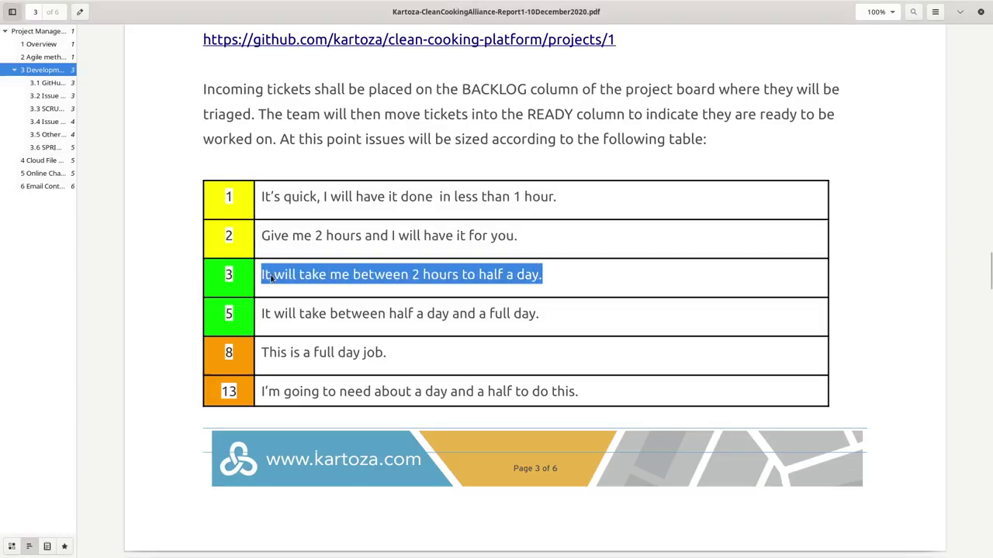
{"action": "key", "text": "ctrl+c"}
{"action": "key", "text": "alt+Tab"}
{"action": "key", "text": "ctrl+v"}
{"action": "left_click", "coordinate": [611, 233]}
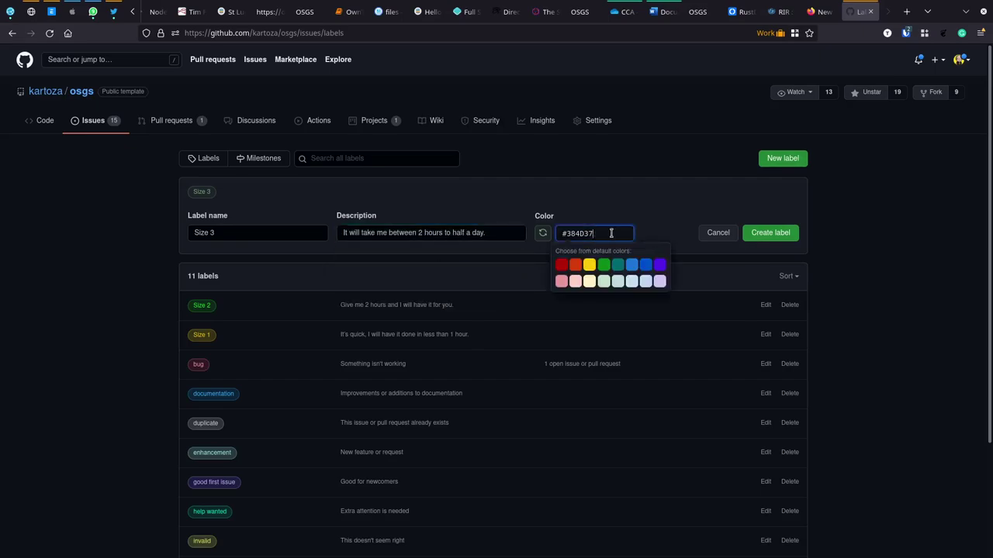
{"action": "left_click", "coordinate": [617, 264]}
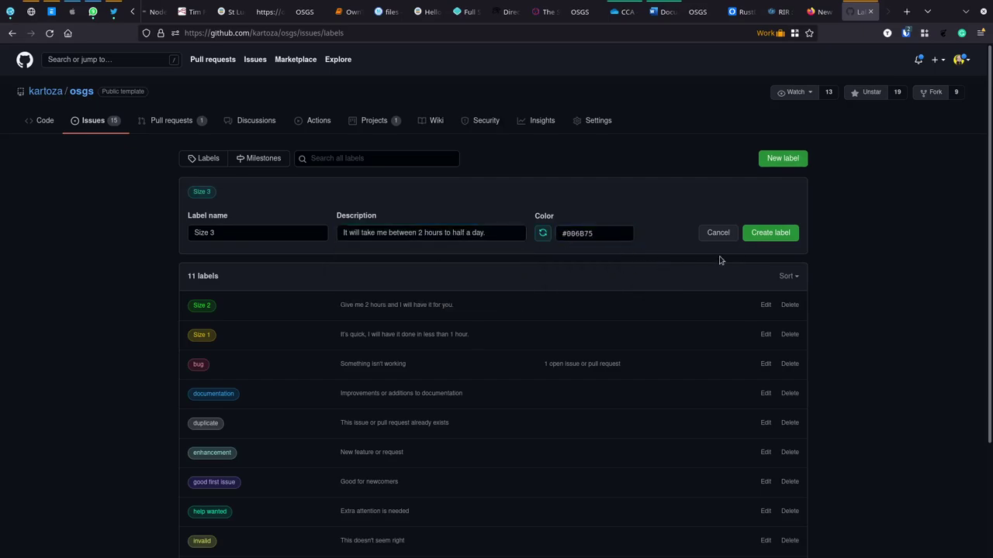
{"action": "left_click", "coordinate": [771, 232]}
- Create a "Size 5" label with the report's description "It will take between half a day and a full day.", keeping the suggested color
{"action": "key", "text": "alt+Tab"}
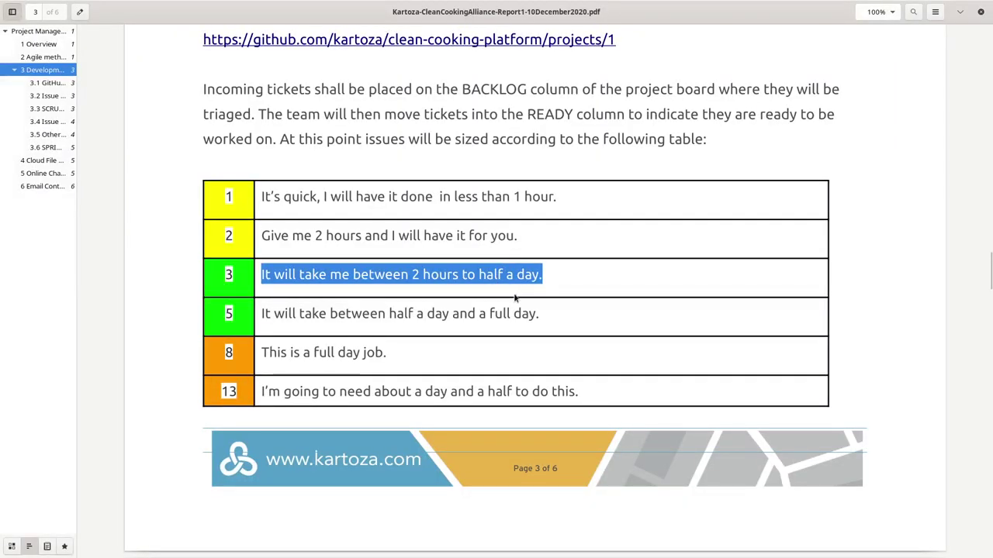
{"action": "left_click_drag", "start_coordinate": [546, 318], "coordinate": [298, 316]}
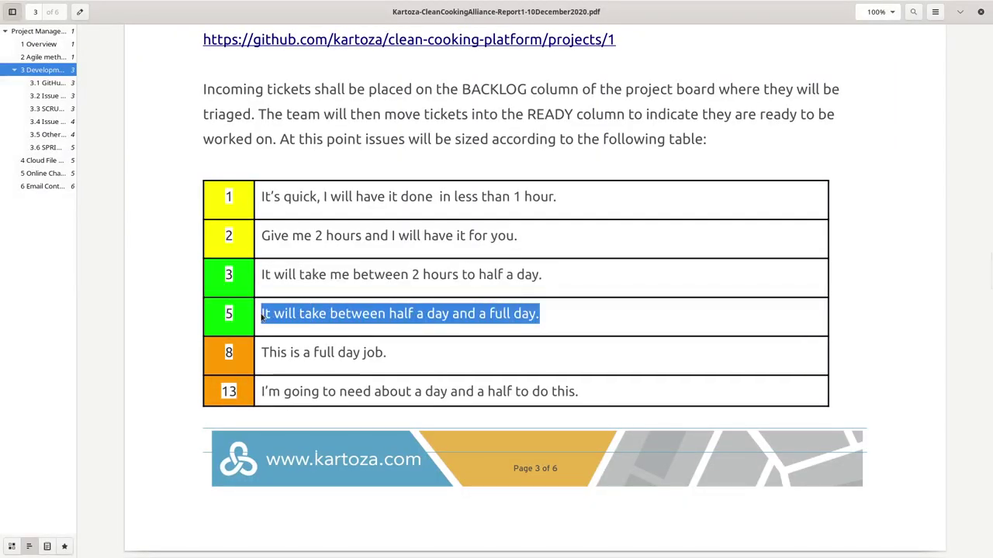
{"action": "key", "text": "alt+Tab"}
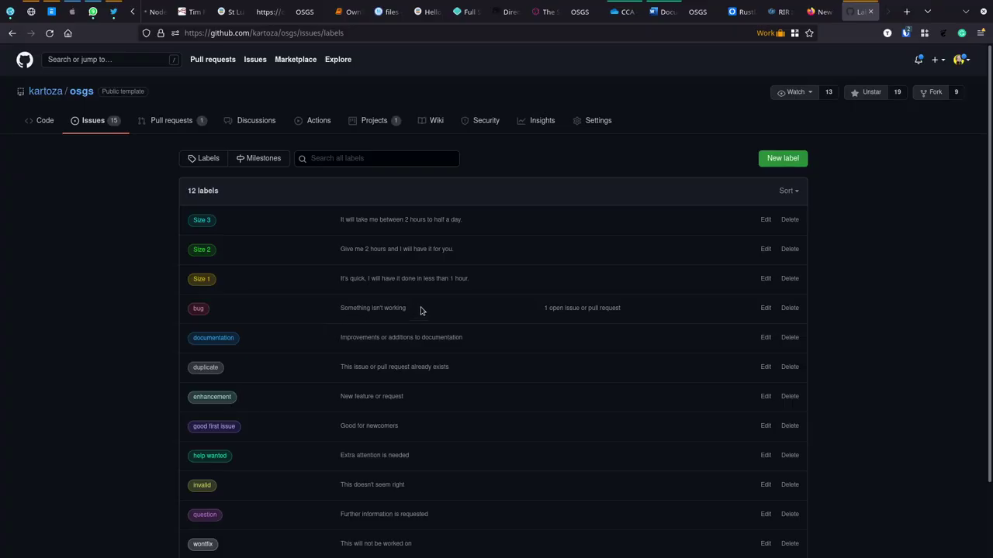
{"action": "left_click", "coordinate": [782, 157]}
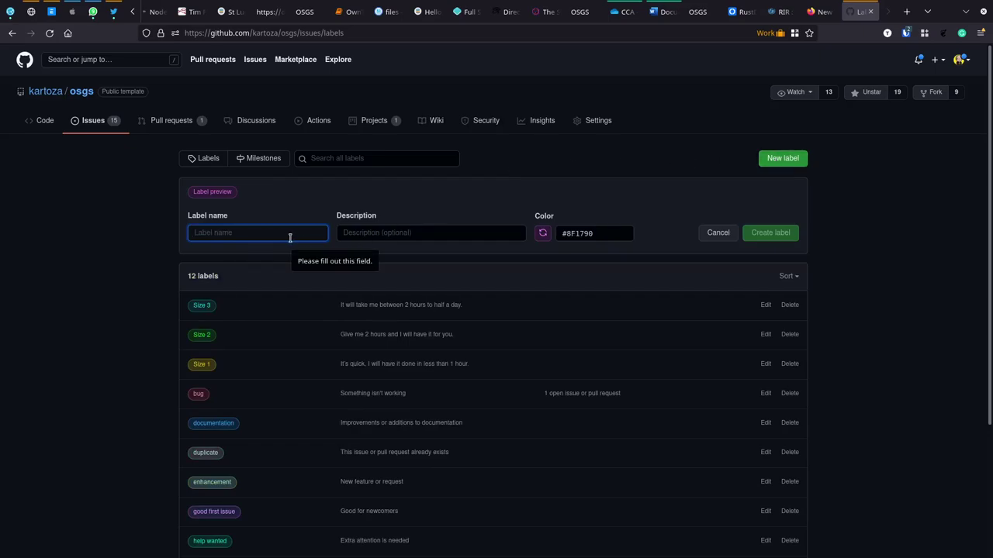
{"action": "type", "text": "Size 5"}
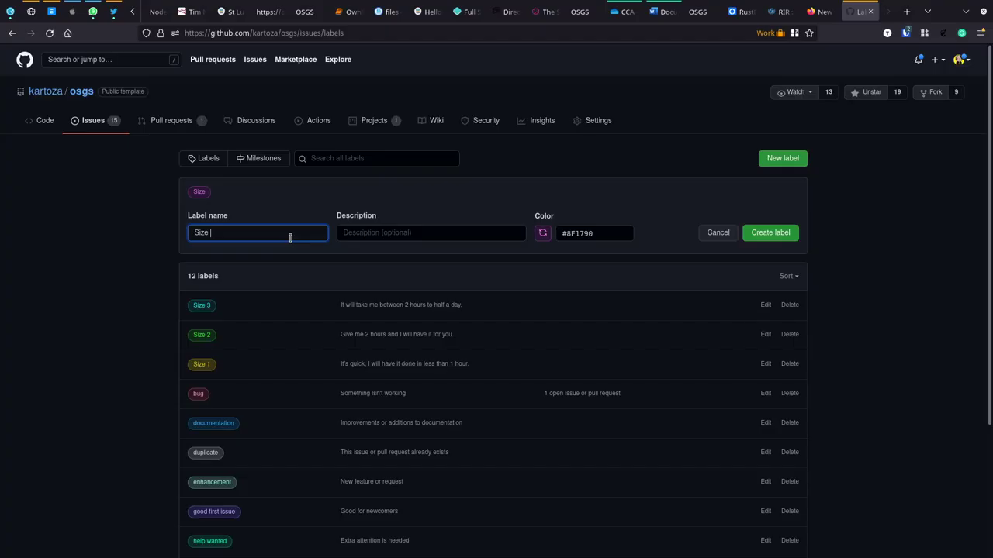
{"action": "key", "text": "Tab"}
{"action": "type", "text": "It will take between half a day and a full day."}
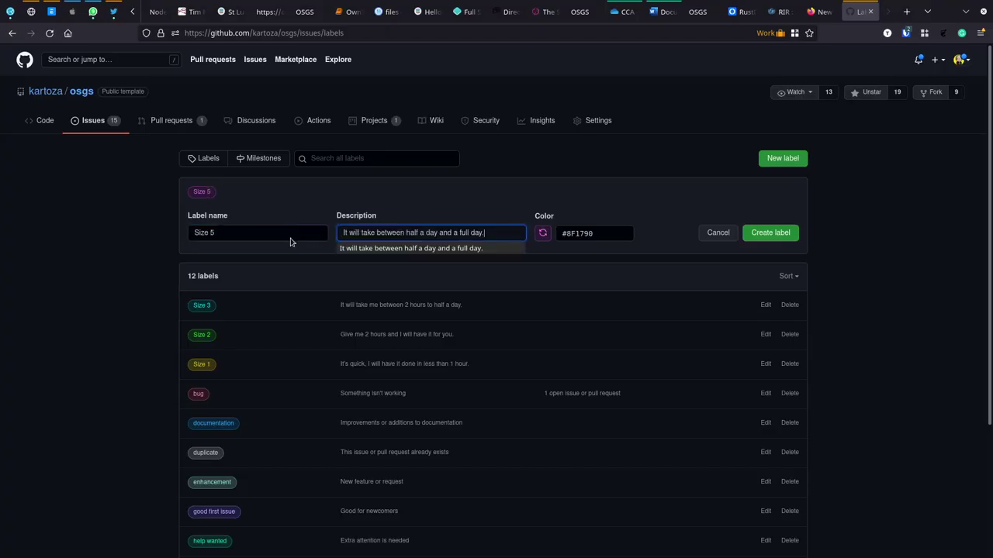
{"action": "left_click", "coordinate": [779, 232]}
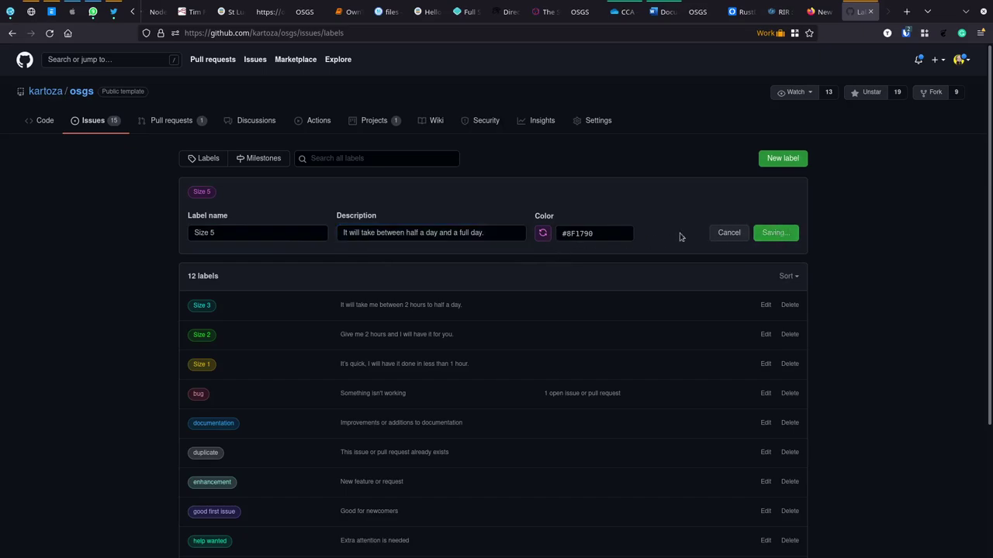
- Create a "Size 8" label with the description "This is a full day job." copied from the report, keeping the suggested color
{"action": "left_click", "coordinate": [771, 163]}
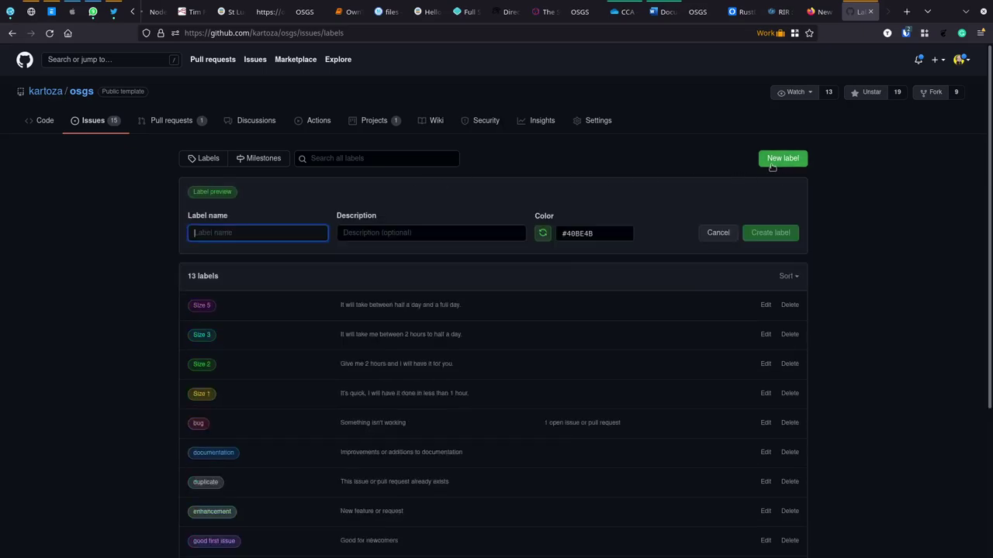
{"action": "key", "text": "alt+Tab"}
{"action": "key", "text": "alt+Tab"}
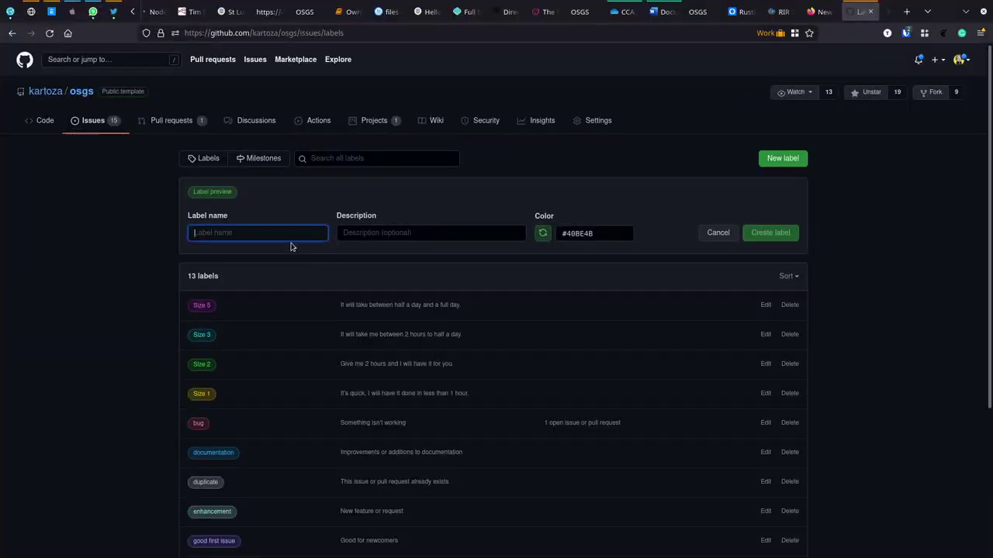
{"action": "type", "text": "Size "}
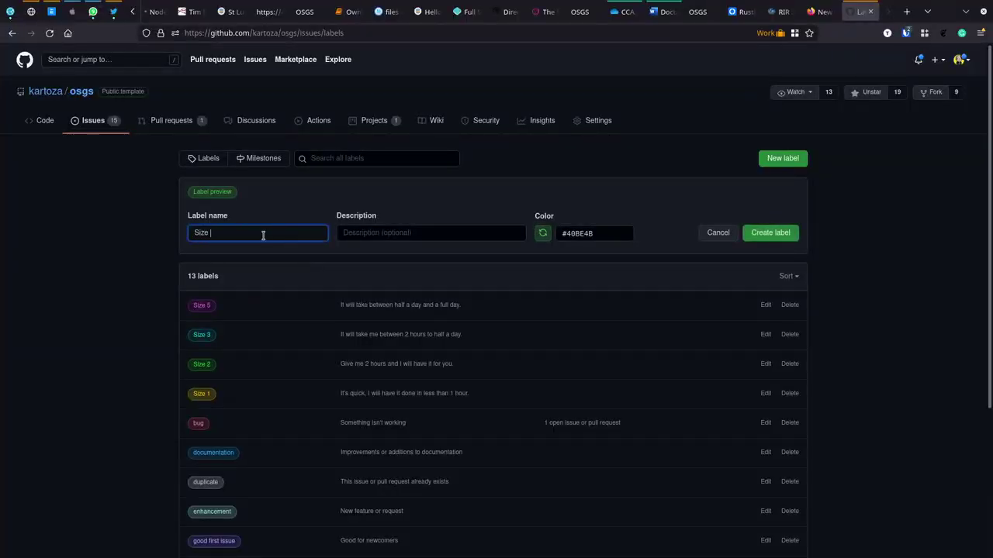
{"action": "type", "text": "8"}
{"action": "key", "text": "Tab"}
{"action": "key", "text": "alt+Tab"}
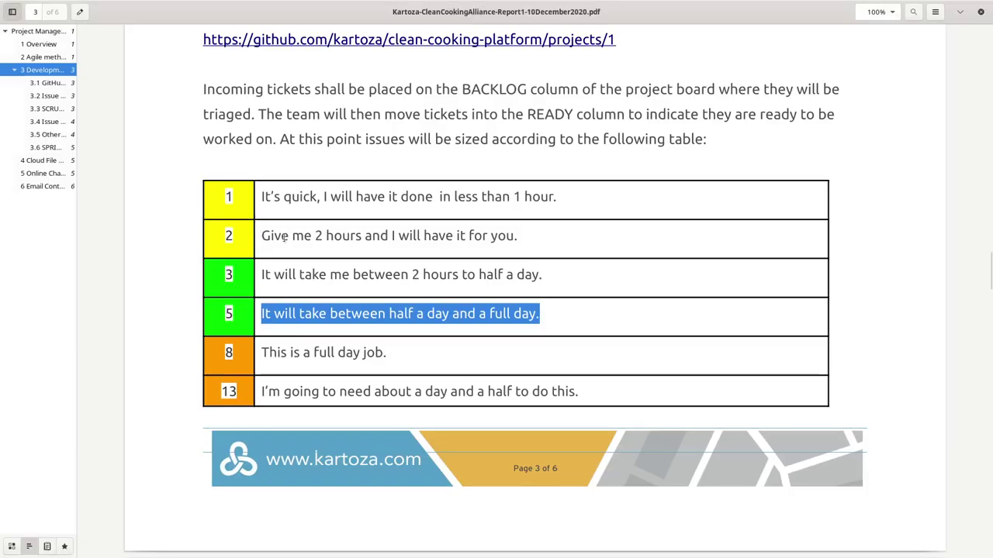
{"action": "left_click_drag", "start_coordinate": [388, 357], "coordinate": [265, 353]}
{"action": "key", "text": "alt+Tab"}
{"action": "key", "text": "ctrl+v"}
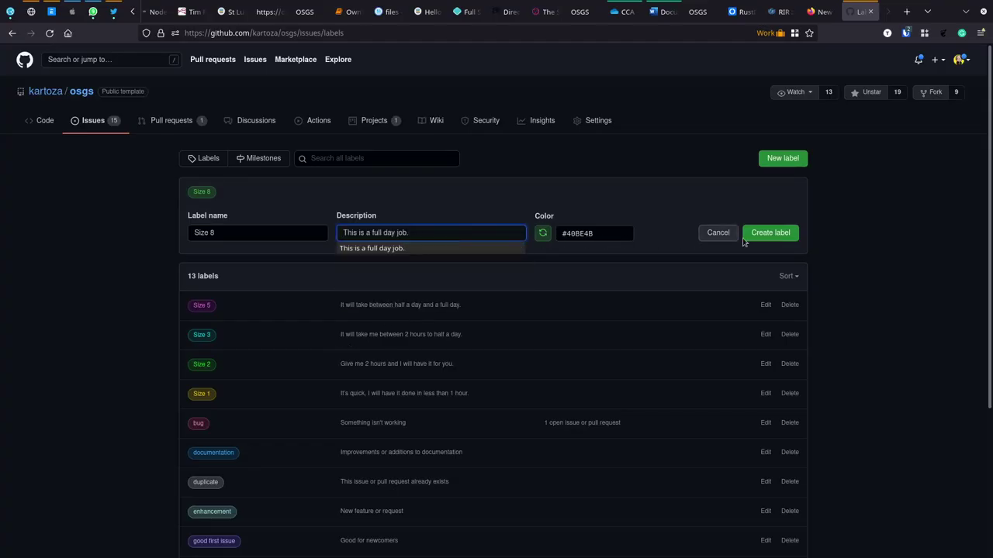
{"action": "left_click", "coordinate": [771, 232]}
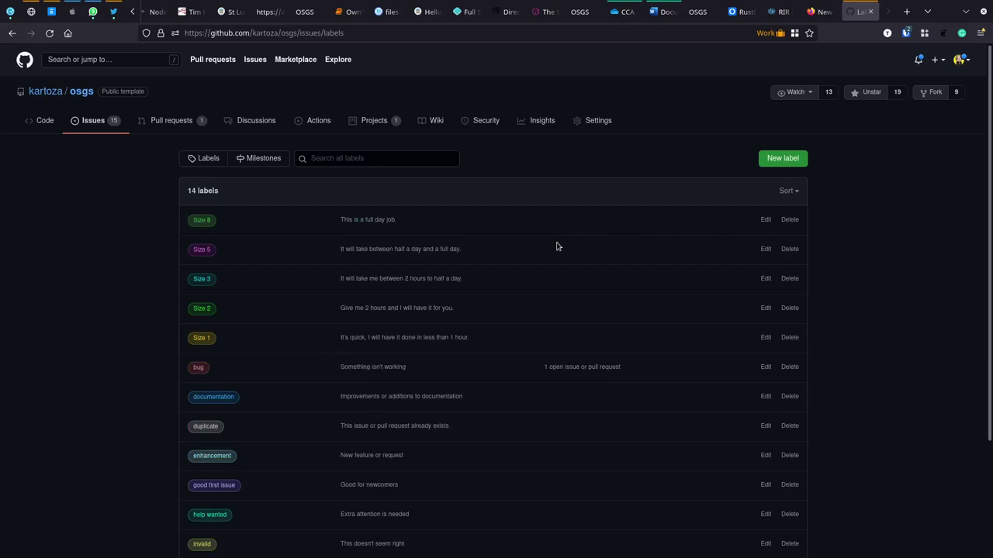
- Leave the label list and start a new issue in the osgs repository titled "Create an automated hillshade model"
{"action": "left_click", "coordinate": [778, 162]}
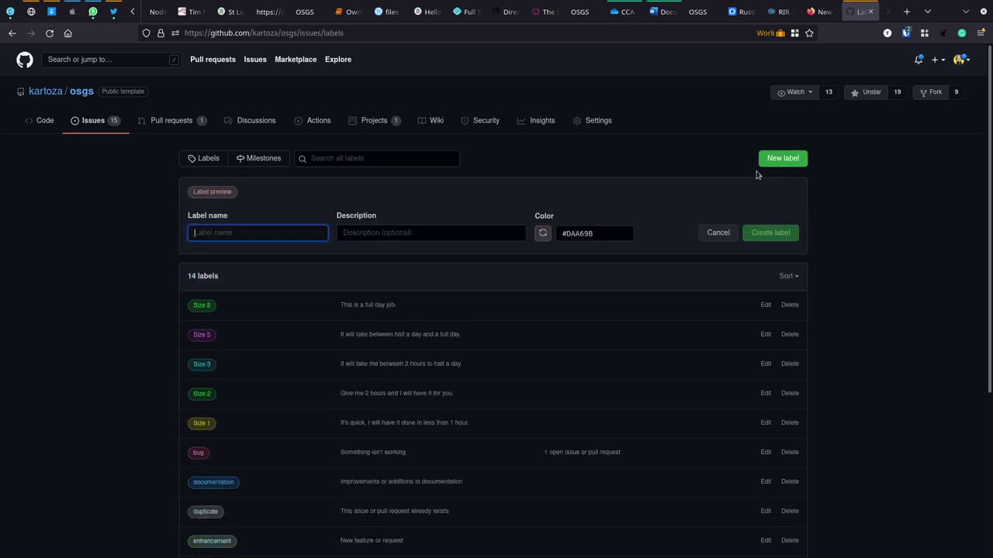
{"action": "left_click", "coordinate": [82, 119]}
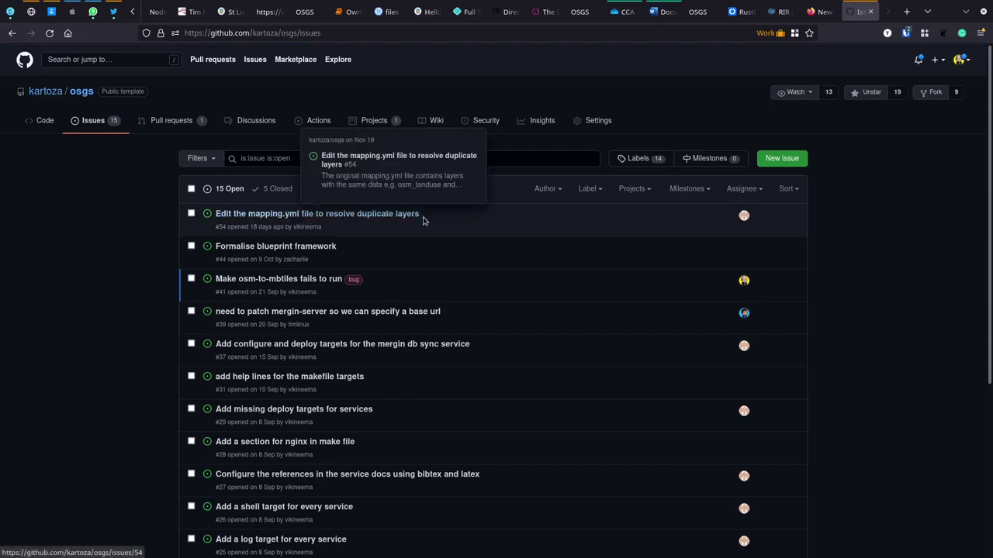
{"action": "left_click", "coordinate": [778, 164]}
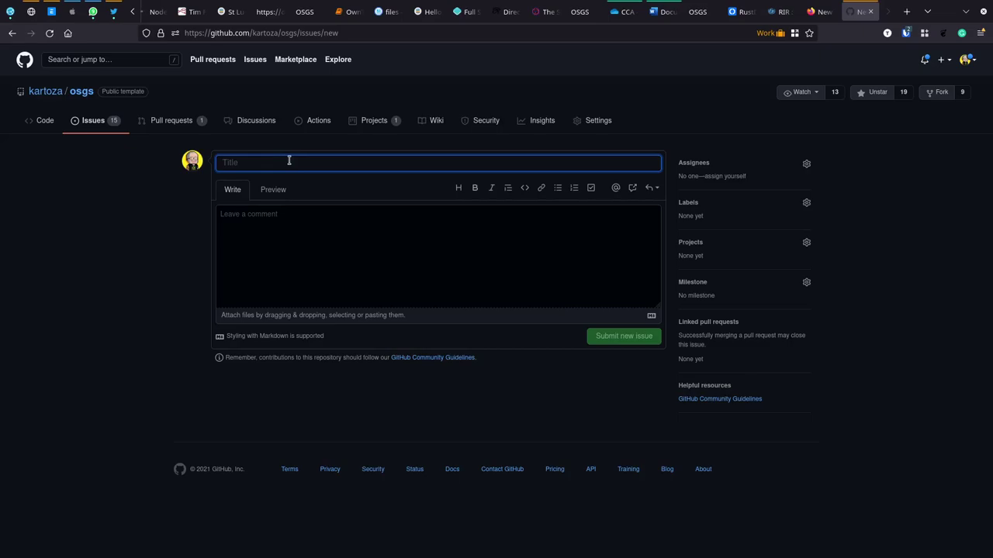
{"action": "type", "text": "Create an automated hillsha"}
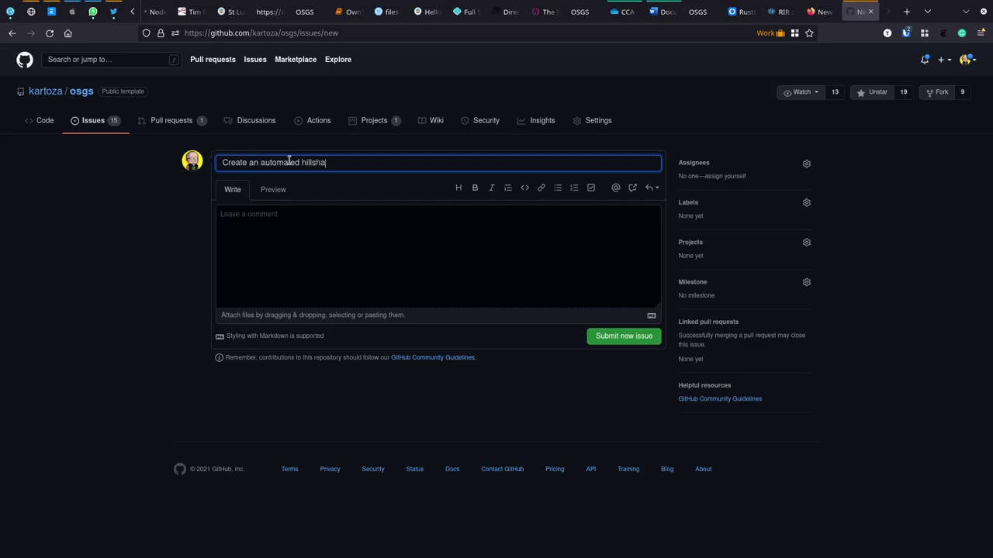
{"action": "type", "text": "de modelc"}
- Assign the new hillshade issue to the responsible team member by filtering the assignee list
{"action": "left_click", "coordinate": [693, 169]}
{"action": "type", "text": "amz"}
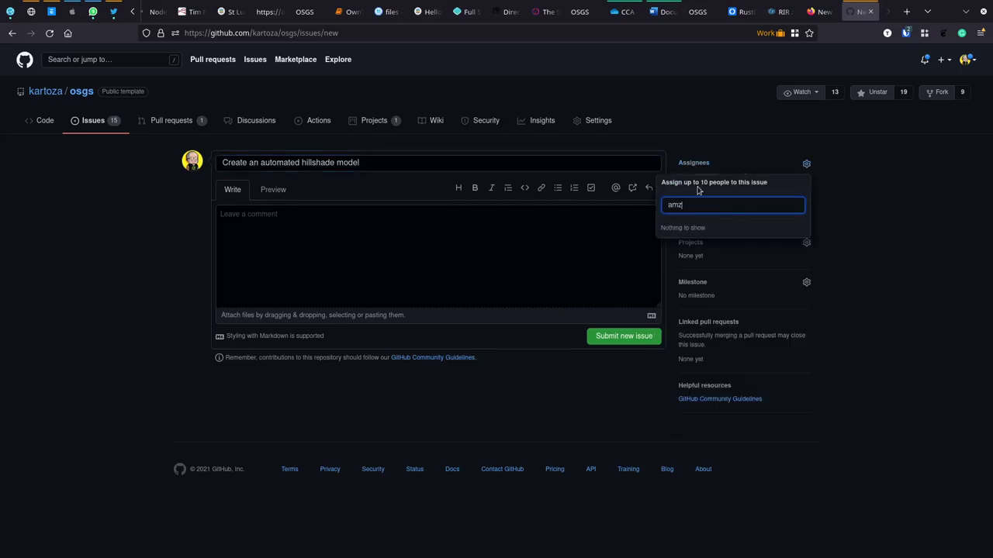
{"action": "key", "text": "BackSpace"}
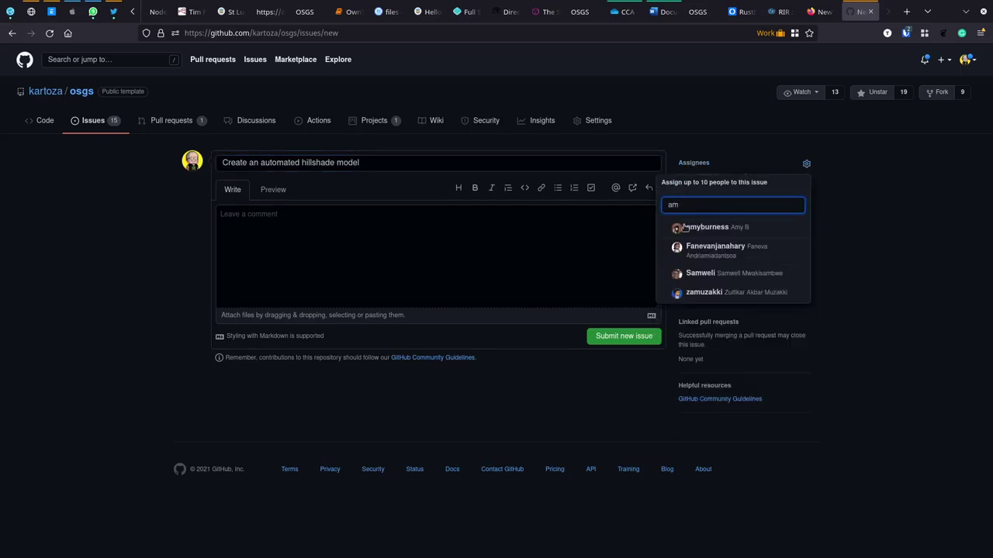
{"action": "left_click", "coordinate": [684, 228]}
{"action": "left_click", "coordinate": [868, 222]}
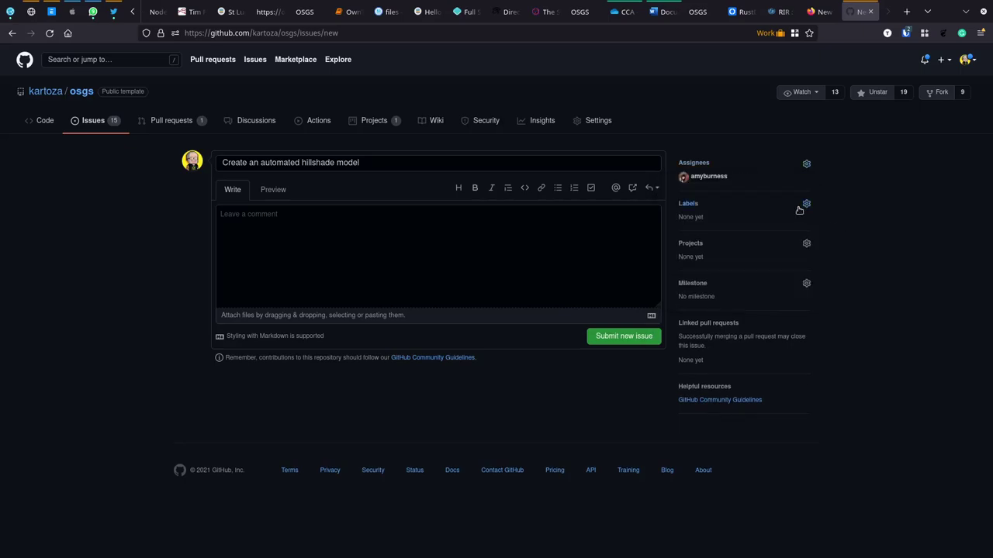
- Check the label options for the hillshade issue and submit it without labels or a description
{"action": "left_click", "coordinate": [692, 204]}
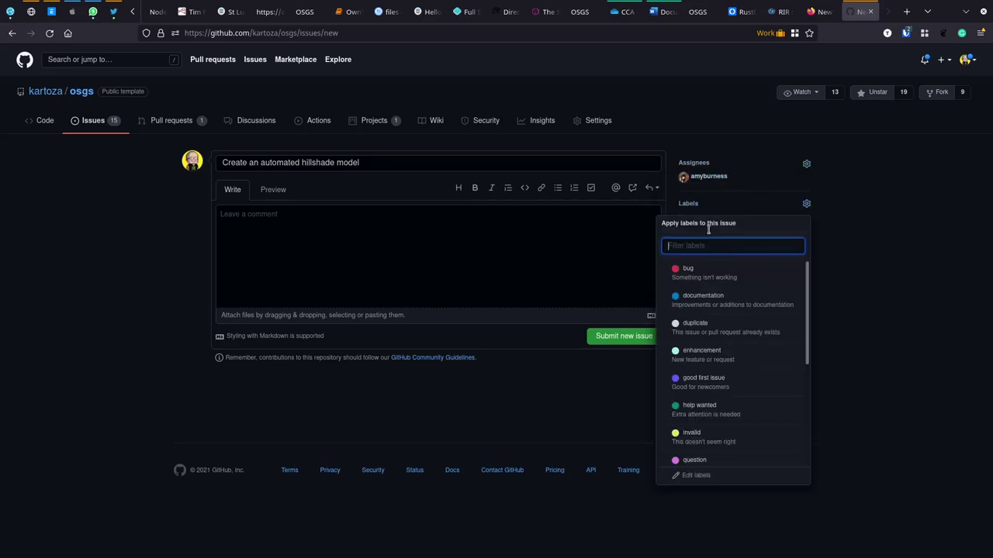
{"action": "left_click", "coordinate": [887, 253]}
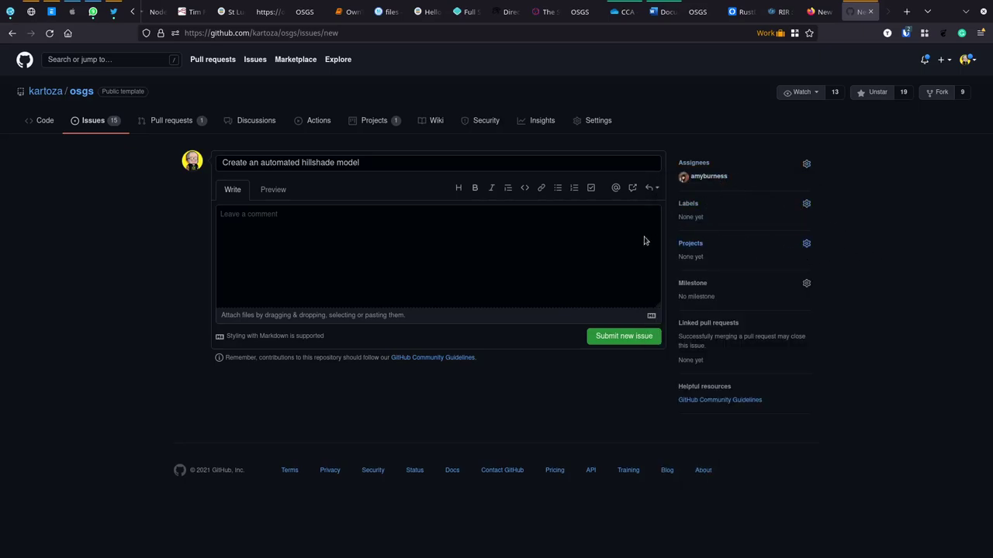
{"action": "left_click", "coordinate": [398, 243]}
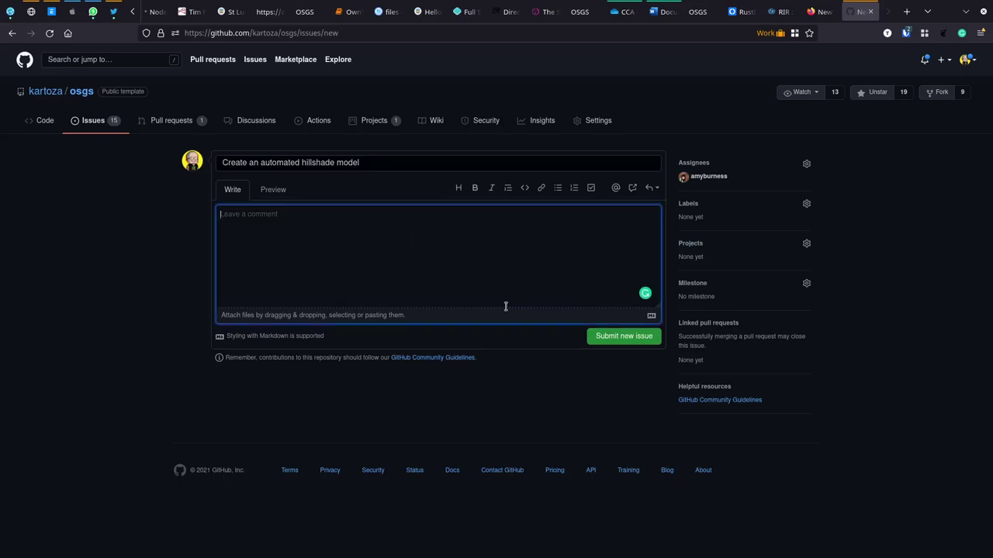
{"action": "left_click", "coordinate": [601, 339]}
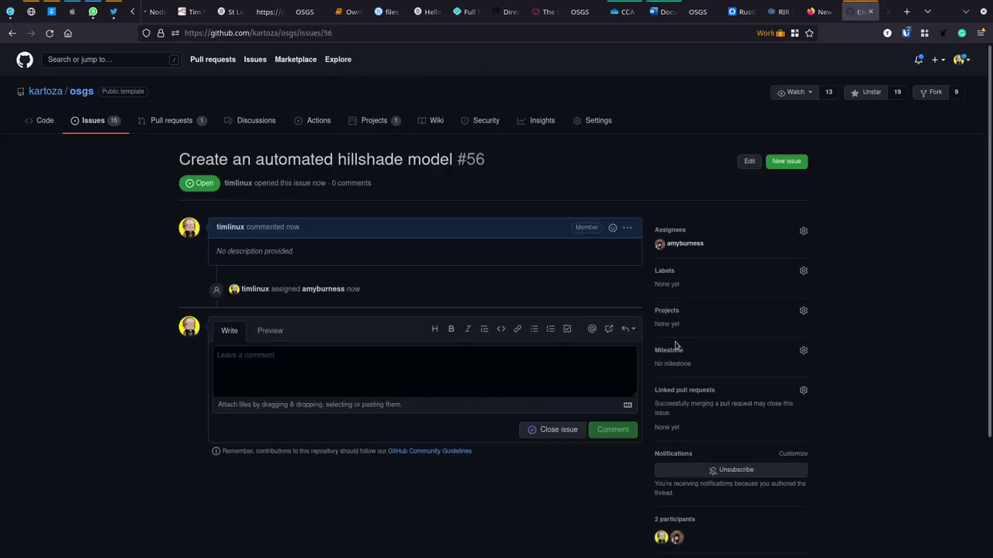
- Add the "Create an automated hillshade model" issue to the repository's OSM Cartography project
{"action": "left_click", "coordinate": [667, 313]}
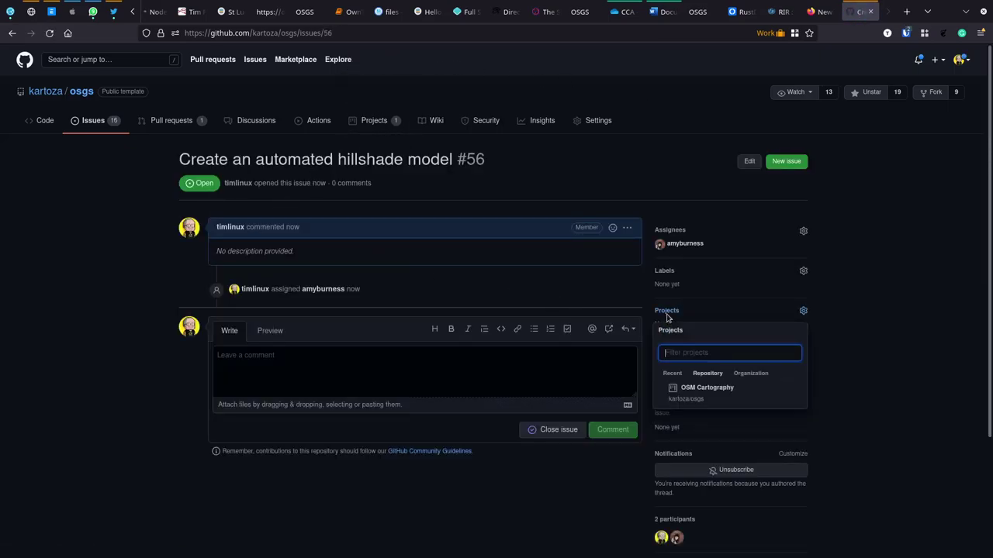
{"action": "left_click", "coordinate": [699, 392]}
{"action": "left_click", "coordinate": [895, 259]}
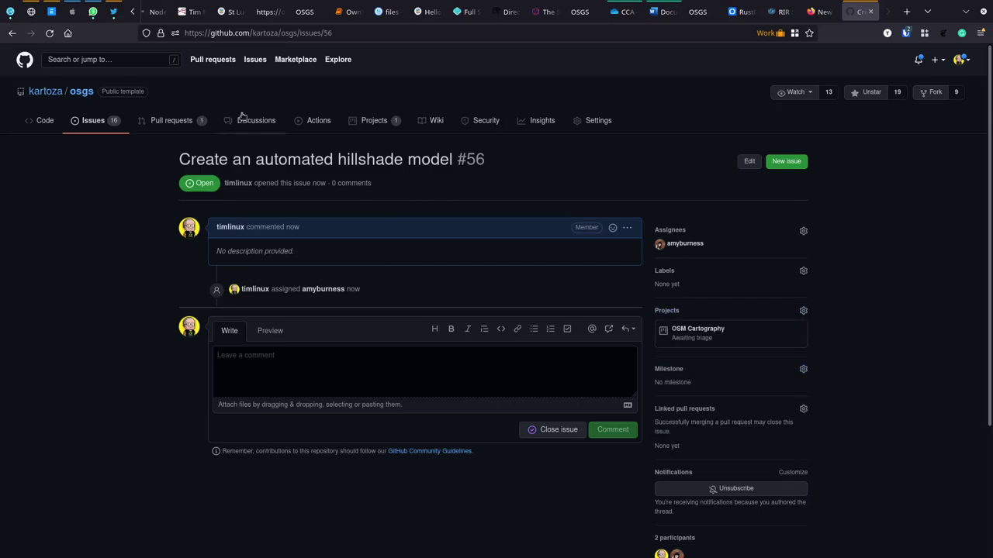
- Open the OSM Cartography board and move the "Create an automated hillshade model" card from To do to Backlog
{"action": "left_click", "coordinate": [371, 121]}
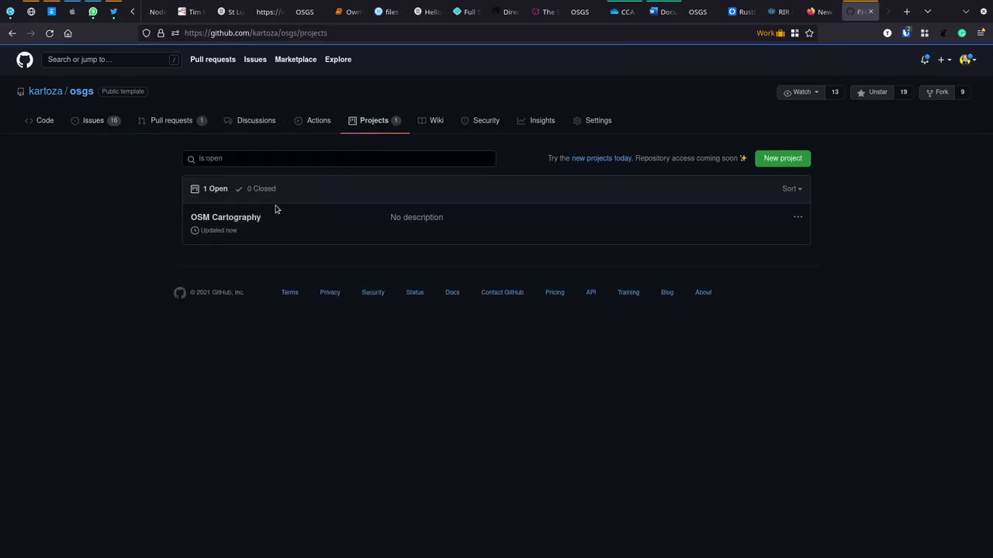
{"action": "left_click", "coordinate": [227, 219]}
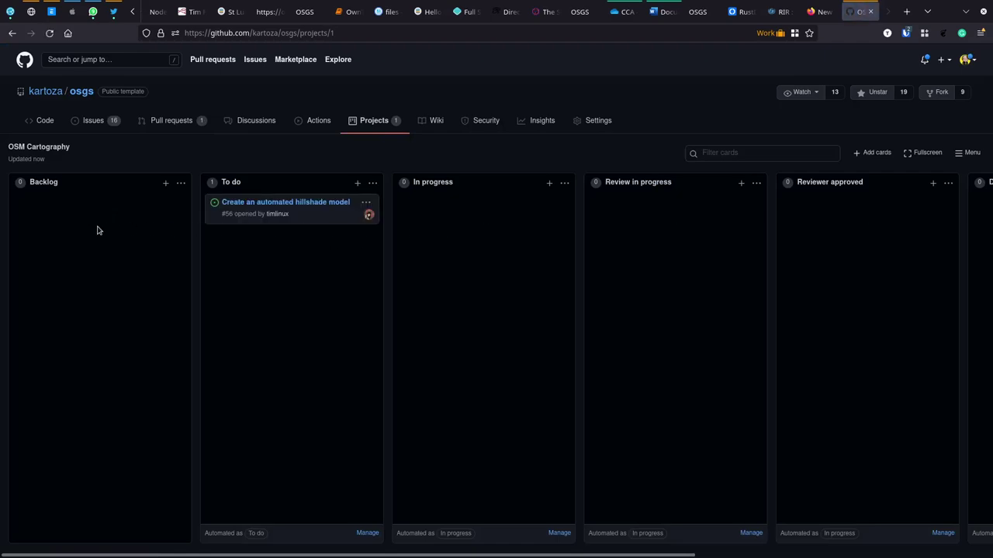
{"action": "left_click_drag", "start_coordinate": [301, 219], "coordinate": [122, 217]}
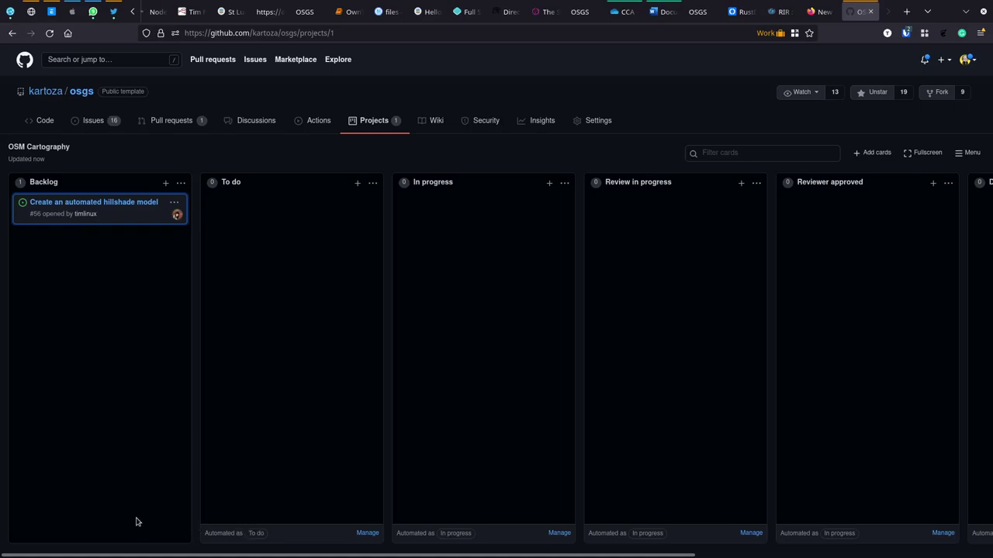
- Check the automation presets available for the Backlog column and leave its automation settings as they are
{"action": "left_click", "coordinate": [180, 183]}
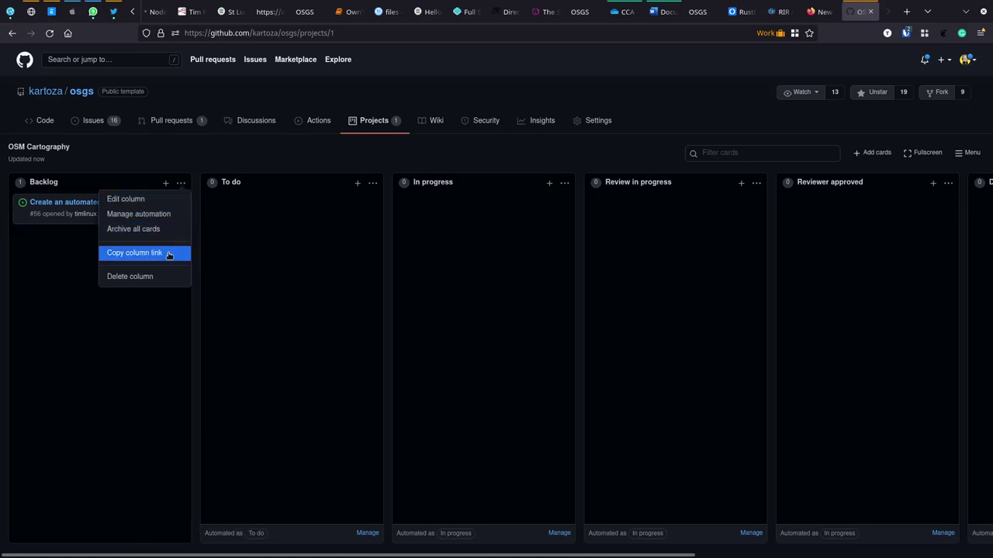
{"action": "left_click", "coordinate": [139, 214]}
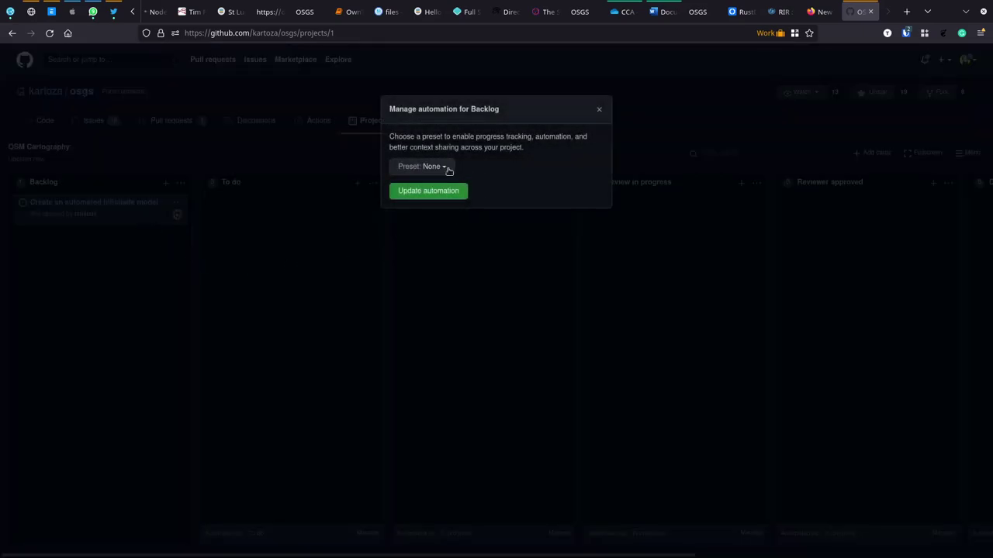
{"action": "left_click", "coordinate": [445, 167]}
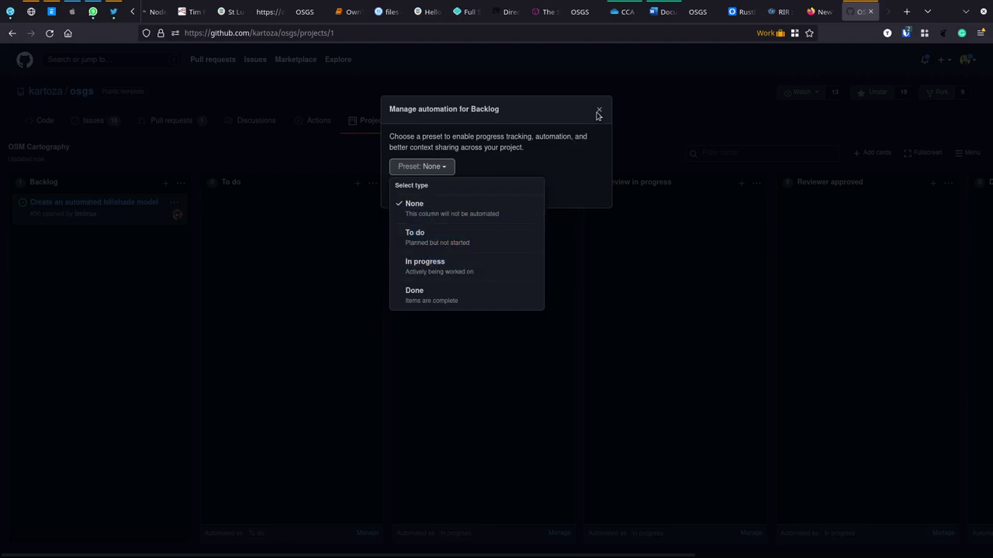
{"action": "left_click", "coordinate": [533, 167]}
{"action": "left_click", "coordinate": [600, 111]}
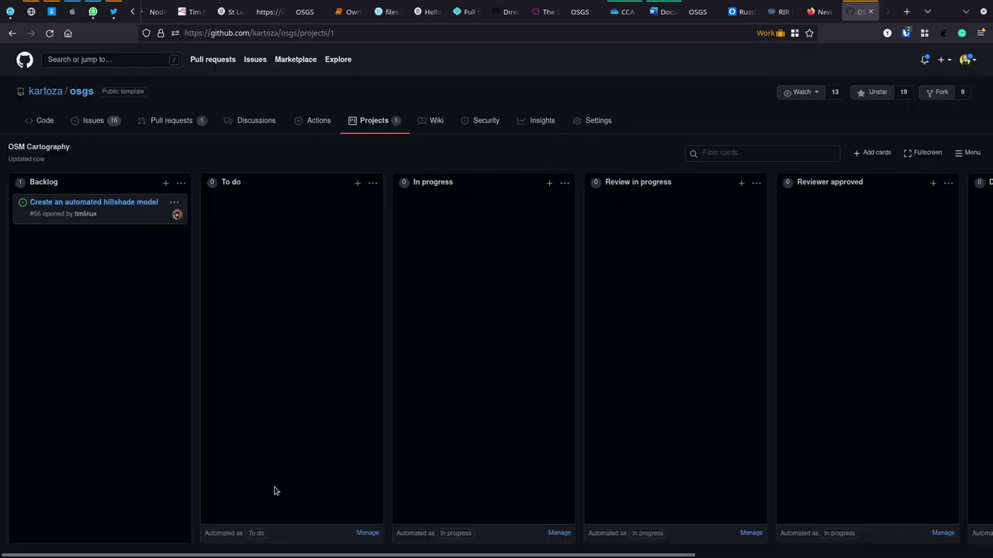
- Turn off the To do column's automation rule for newly added issues and update the automation
{"action": "left_click", "coordinate": [365, 533]}
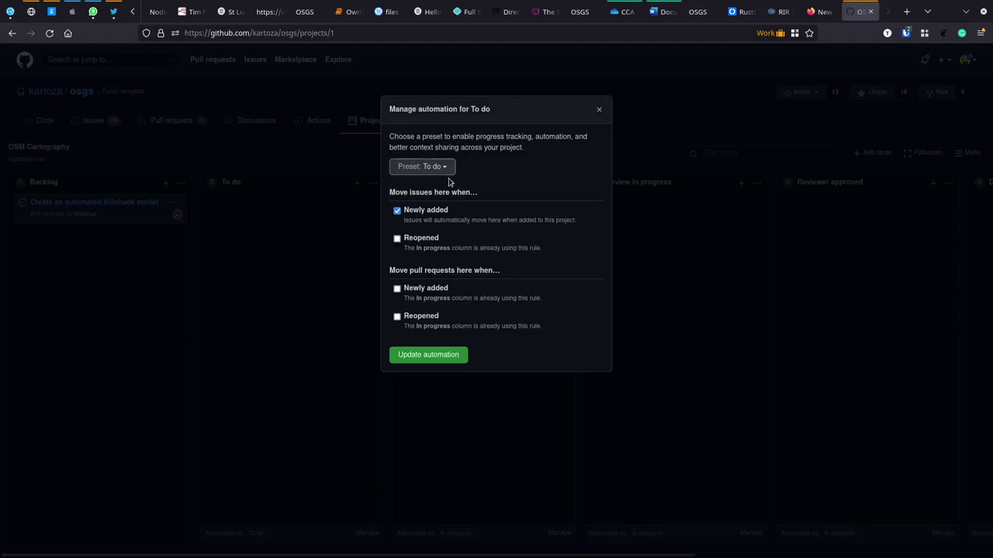
{"action": "left_click", "coordinate": [397, 211]}
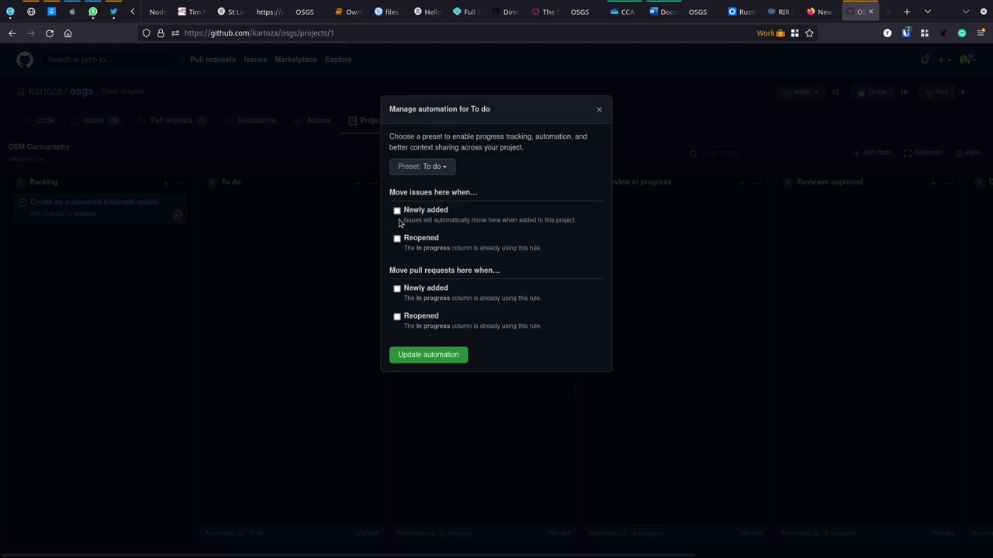
{"action": "left_click", "coordinate": [419, 362]}
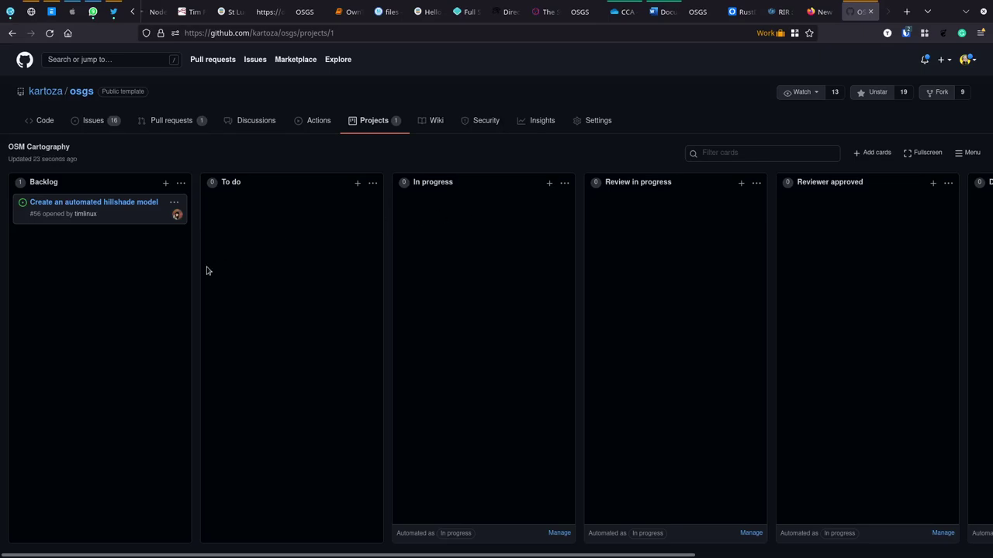
- Automate the Backlog column with the To do preset so newly added issues move there, and update the automation
{"action": "left_click", "coordinate": [110, 236]}
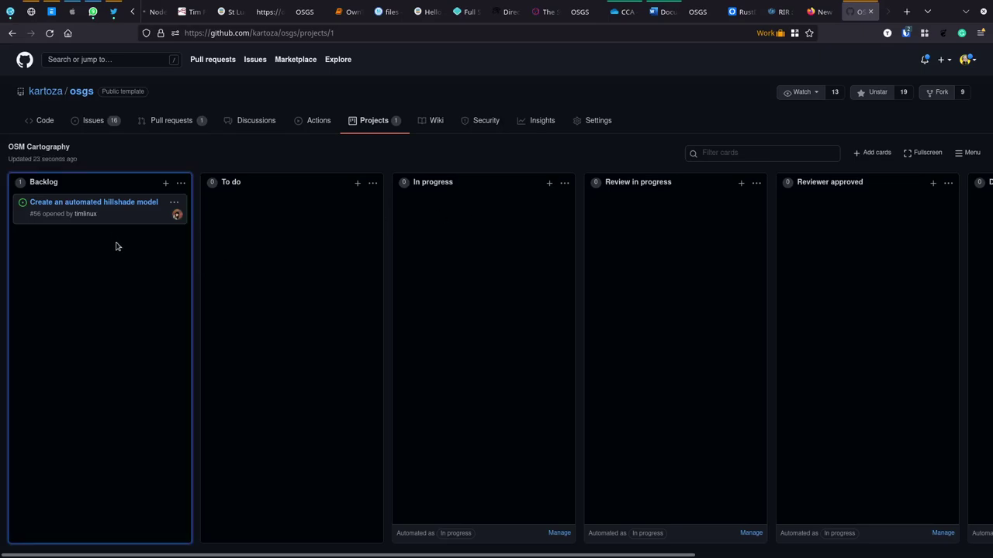
{"action": "left_click", "coordinate": [180, 183]}
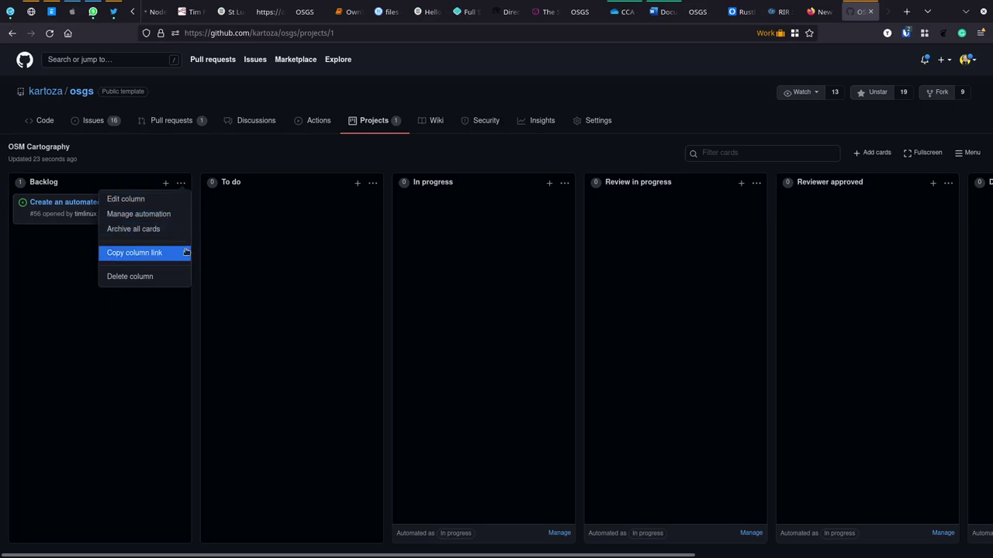
{"action": "left_click", "coordinate": [138, 214]}
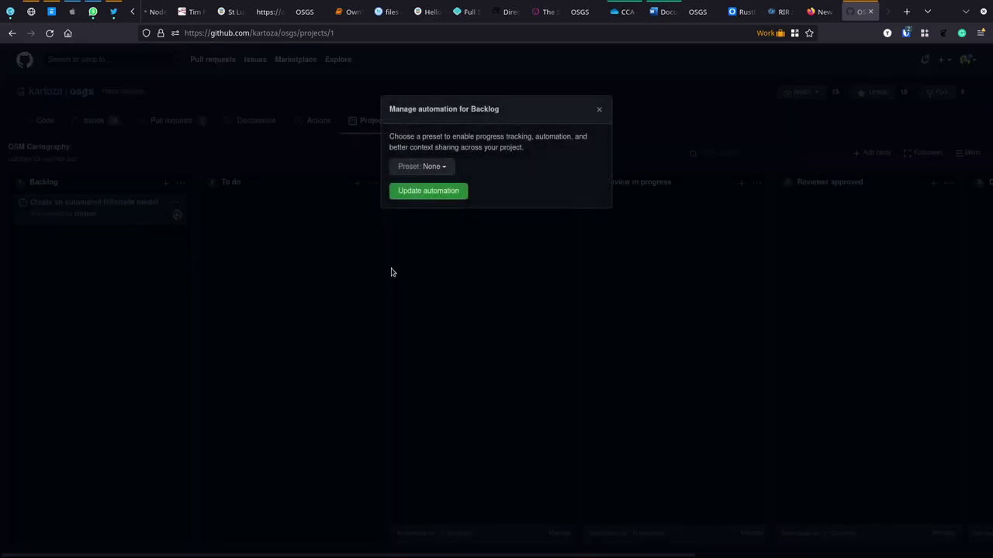
{"action": "left_click", "coordinate": [440, 167]}
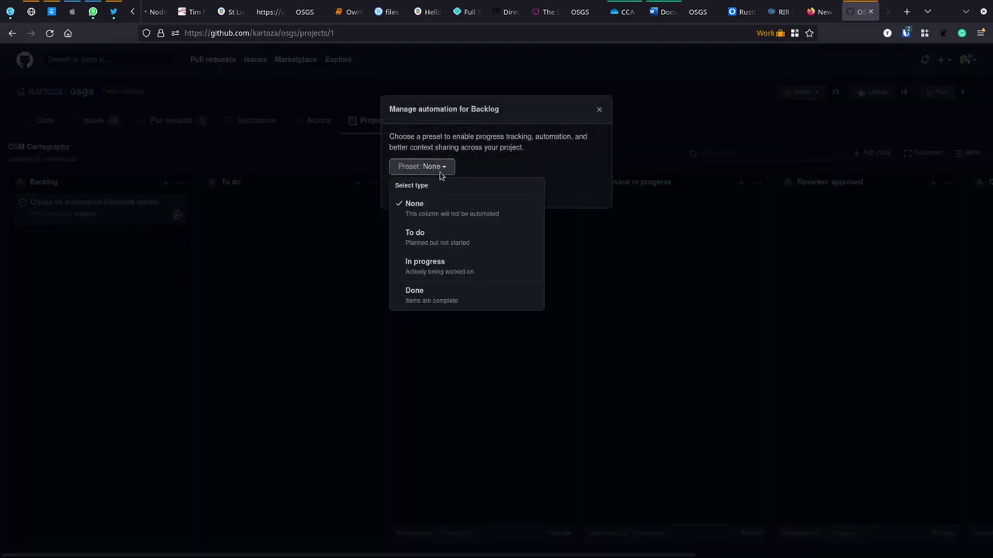
{"action": "left_click", "coordinate": [433, 242]}
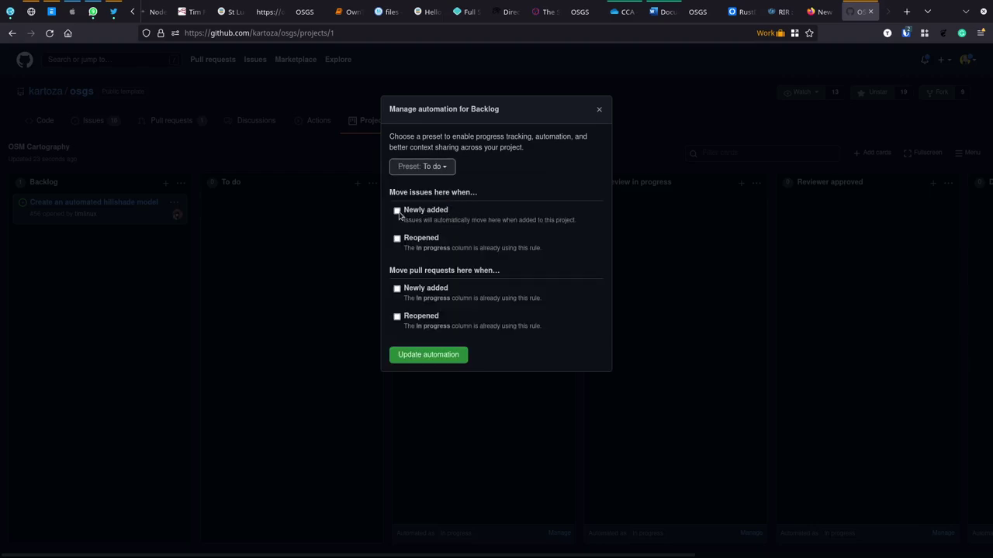
{"action": "left_click", "coordinate": [397, 211]}
{"action": "left_click", "coordinate": [433, 354]}
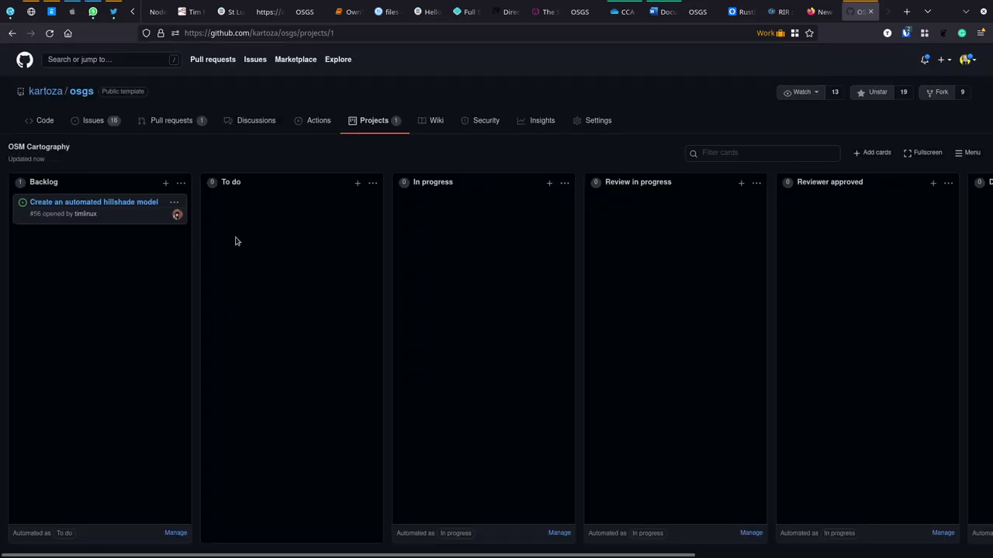
- Move the "Create an automated hillshade model" card from Backlog to To do and apply the Size 8 label to it
{"action": "left_click", "coordinate": [130, 211]}
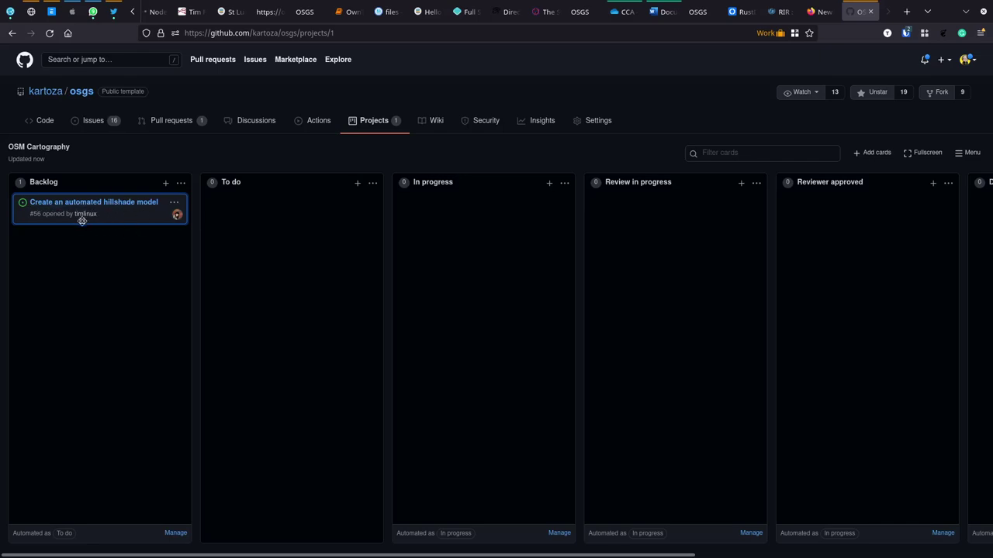
{"action": "left_click_drag", "start_coordinate": [106, 212], "coordinate": [286, 238]}
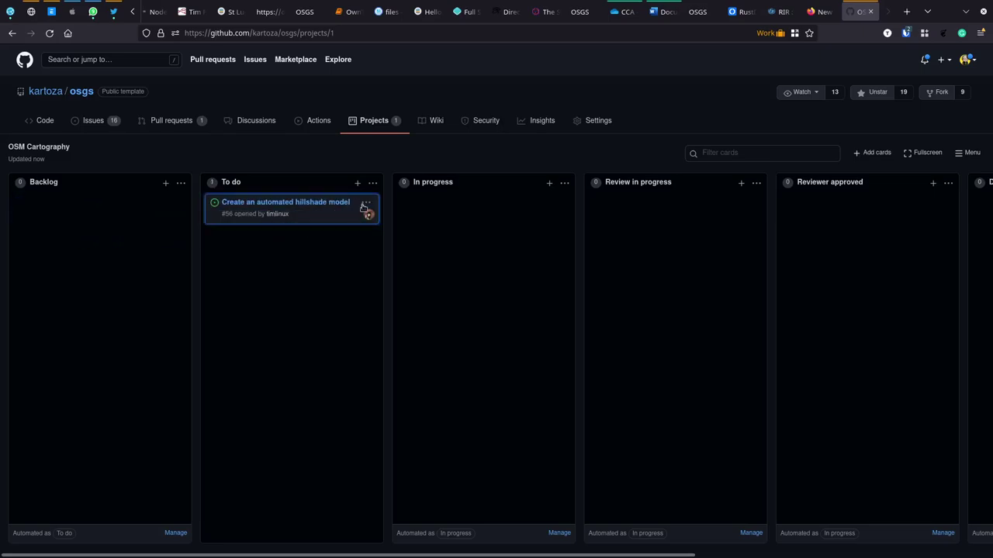
{"action": "left_click", "coordinate": [317, 203]}
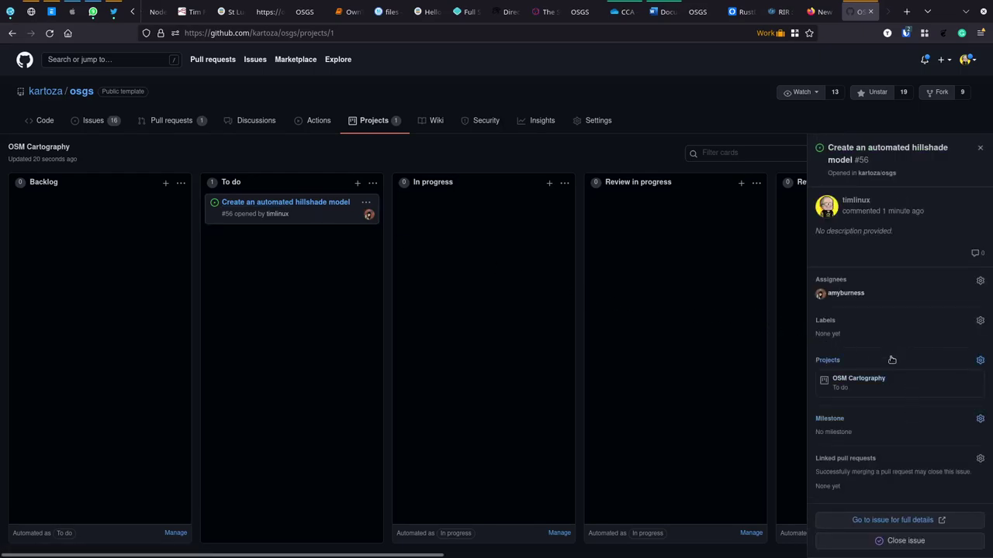
{"action": "left_click", "coordinate": [844, 325]}
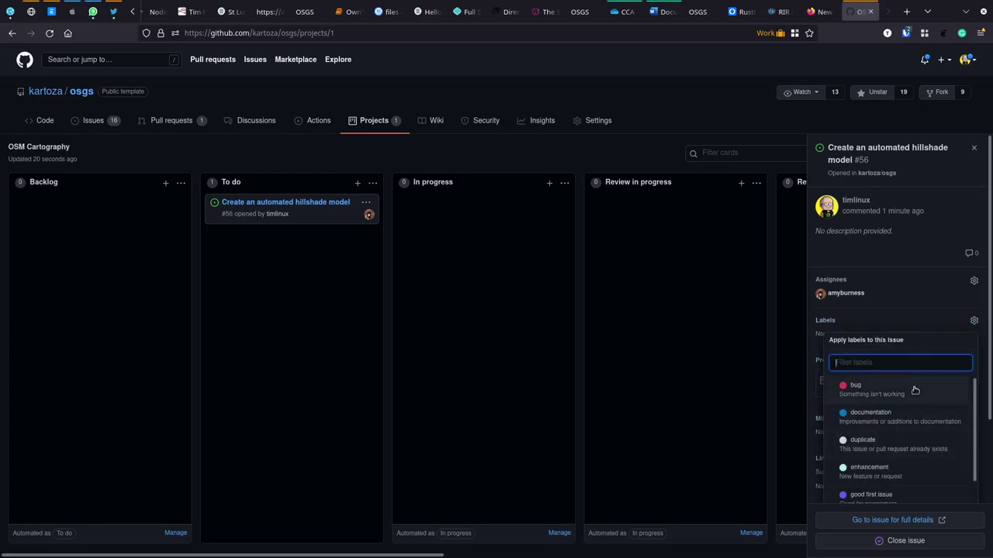
{"action": "type", "text": "8"}
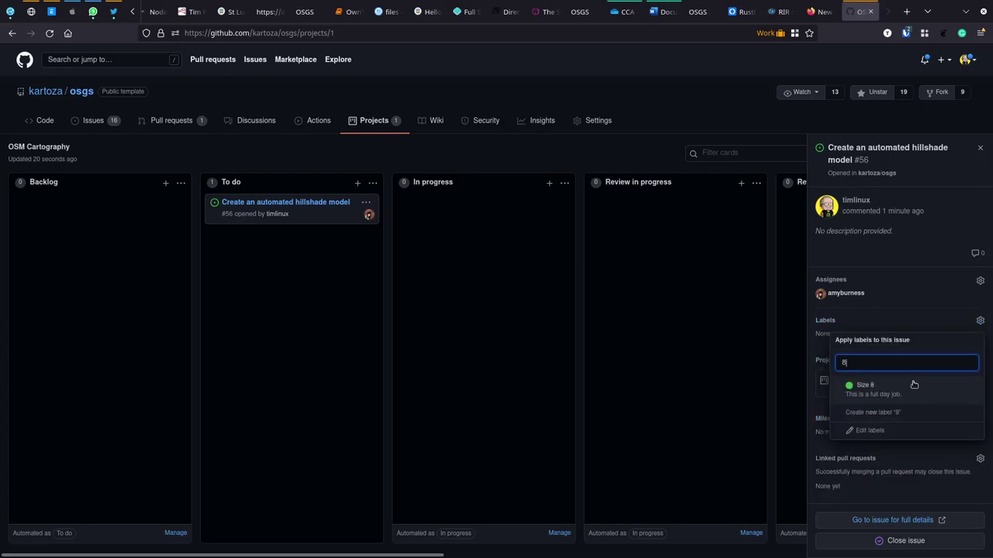
{"action": "left_click", "coordinate": [867, 384]}
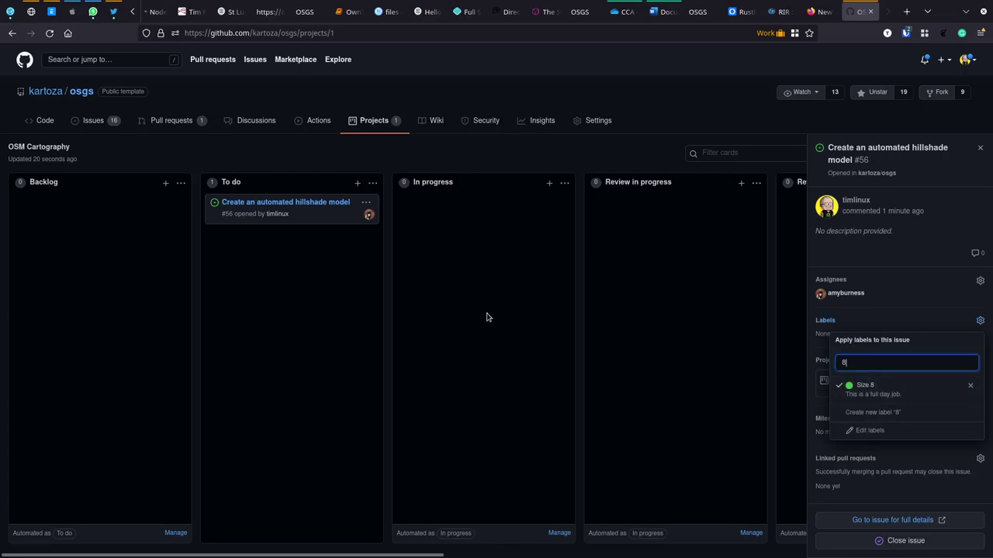
{"action": "left_click", "coordinate": [304, 302]}
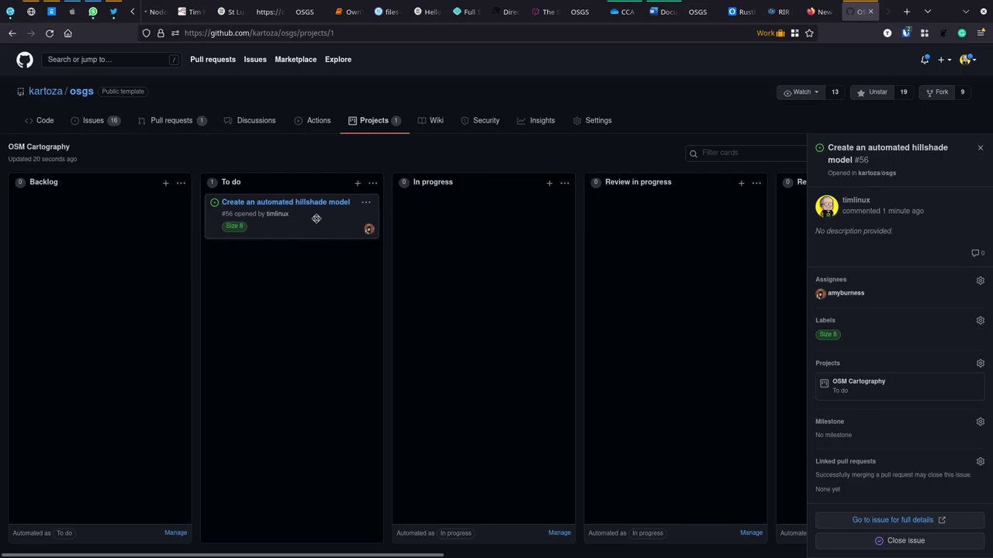
- Move the "Create an automated hillshade model" card to In progress and close its issue details
{"action": "left_click_drag", "start_coordinate": [317, 219], "coordinate": [470, 265]}
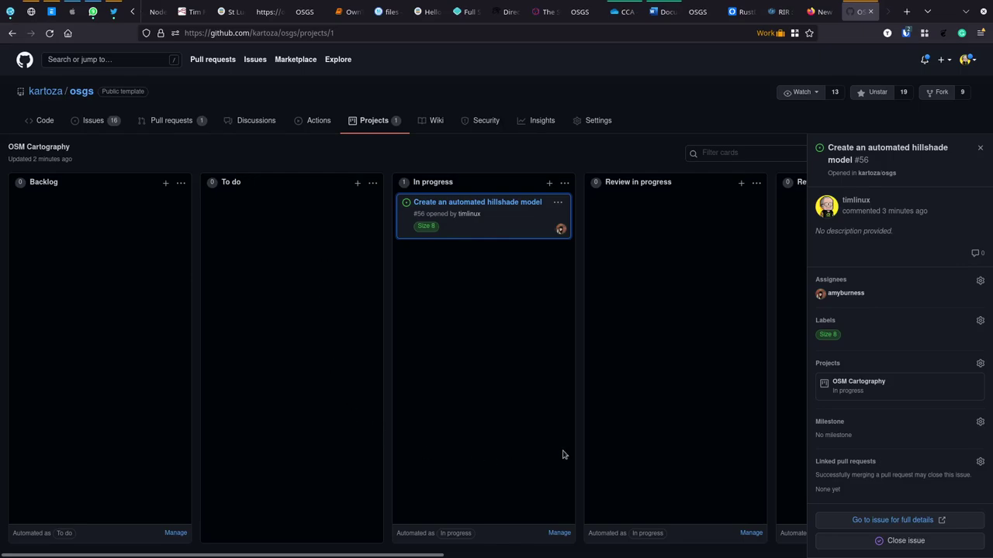
{"action": "left_click", "coordinate": [980, 147]}
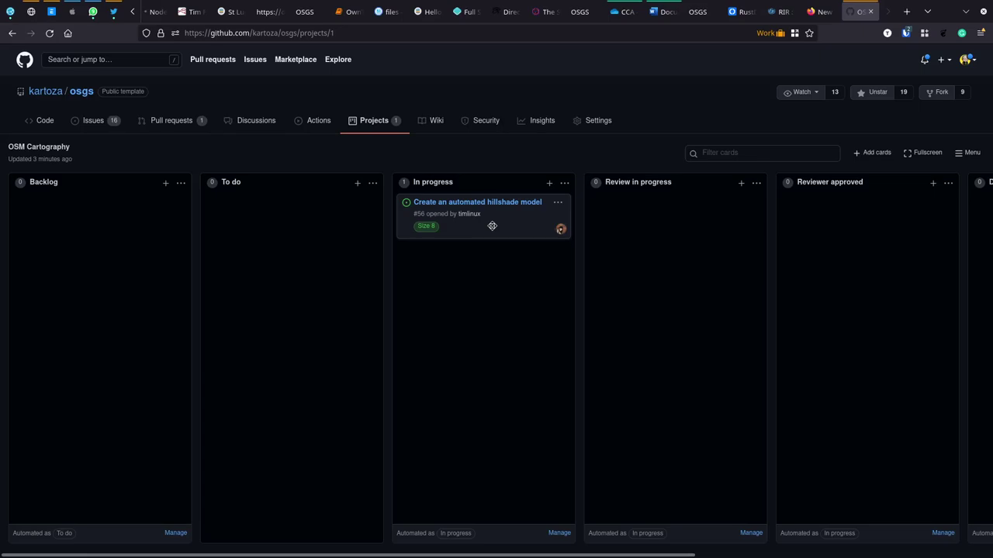
- Switch to draw.io and review the final stages of the GIS project management workflow diagram, down to documenting standard practices
{"action": "key", "text": "alt+Tab"}
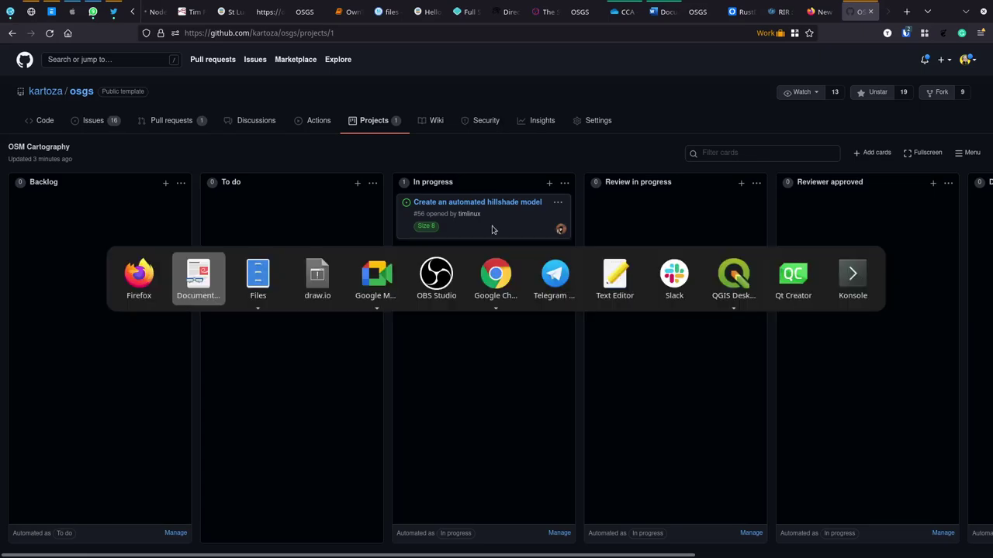
{"action": "key", "text": "alt+Tab"}
{"action": "key", "text": "alt+Tab"}
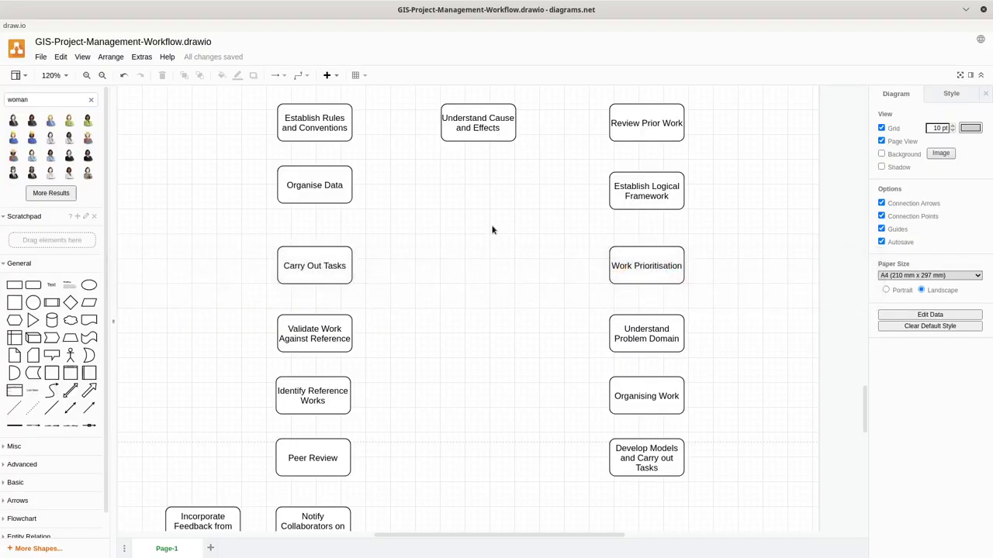
{"action": "scroll", "coordinate": [486, 233], "scroll_direction": "down", "scroll_amount": 7}
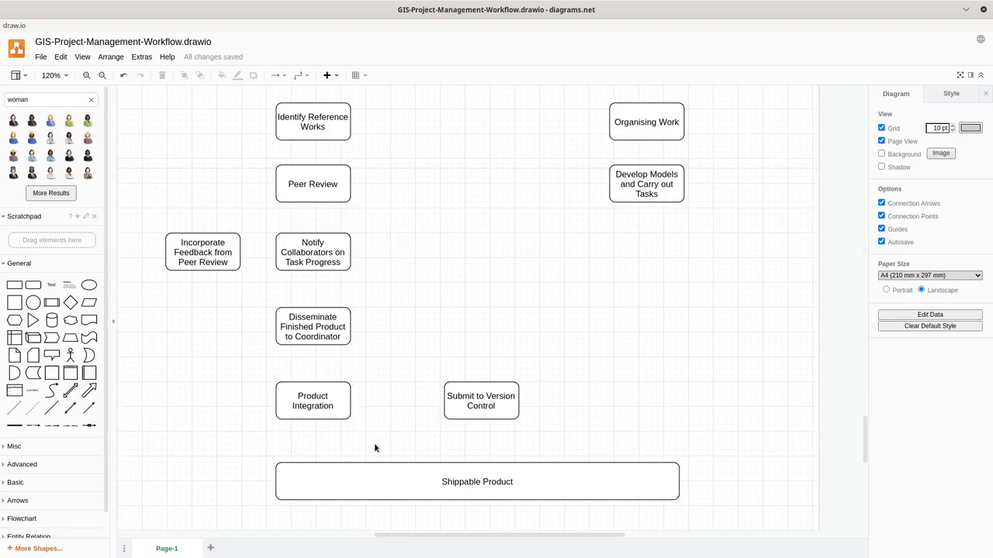
{"action": "scroll", "coordinate": [392, 328], "scroll_direction": "down", "scroll_amount": 2}
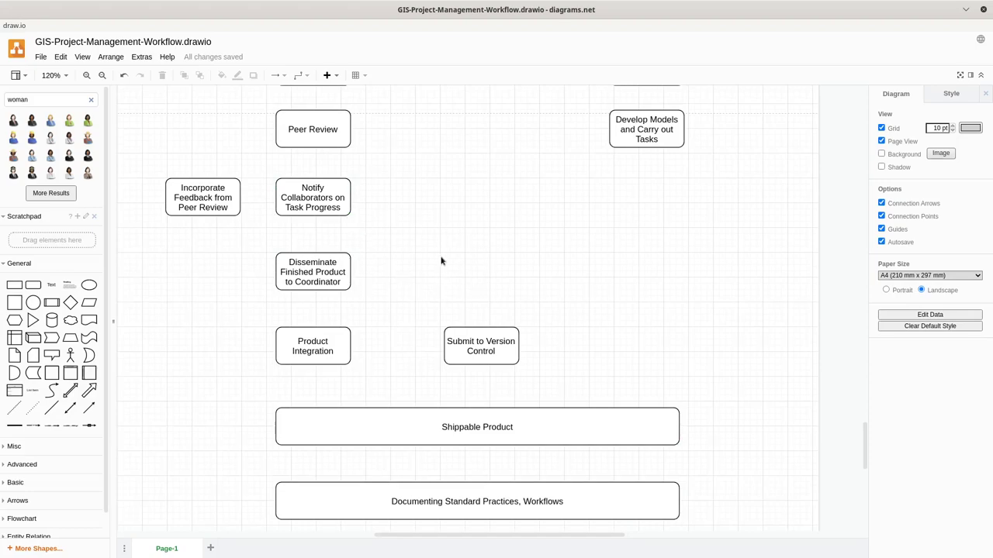
- Return to GitHub in Firefox and start a new osgs issue titled "We need a blog article on how to prepare a hillshade backdrop"
{"action": "key", "text": "alt+Tab"}
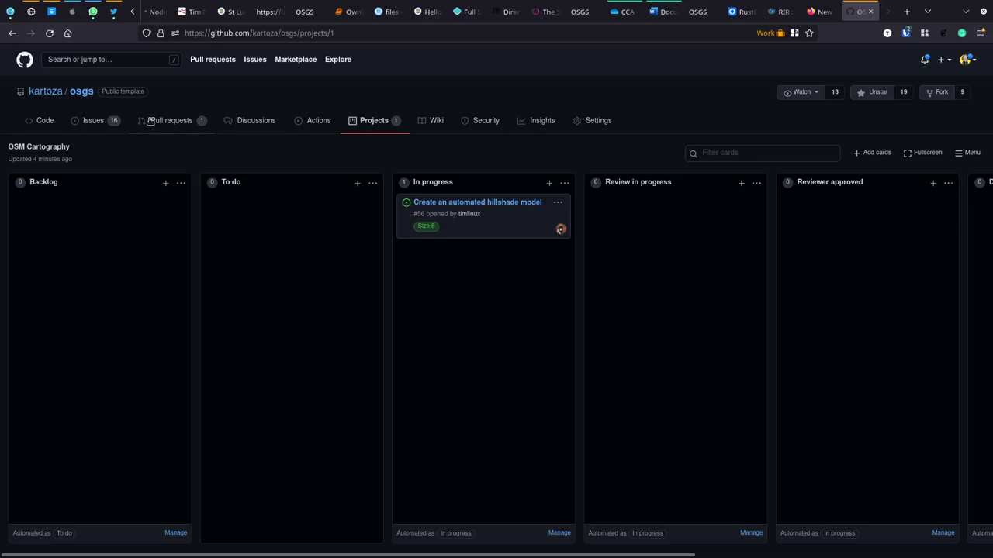
{"action": "left_click", "coordinate": [97, 122]}
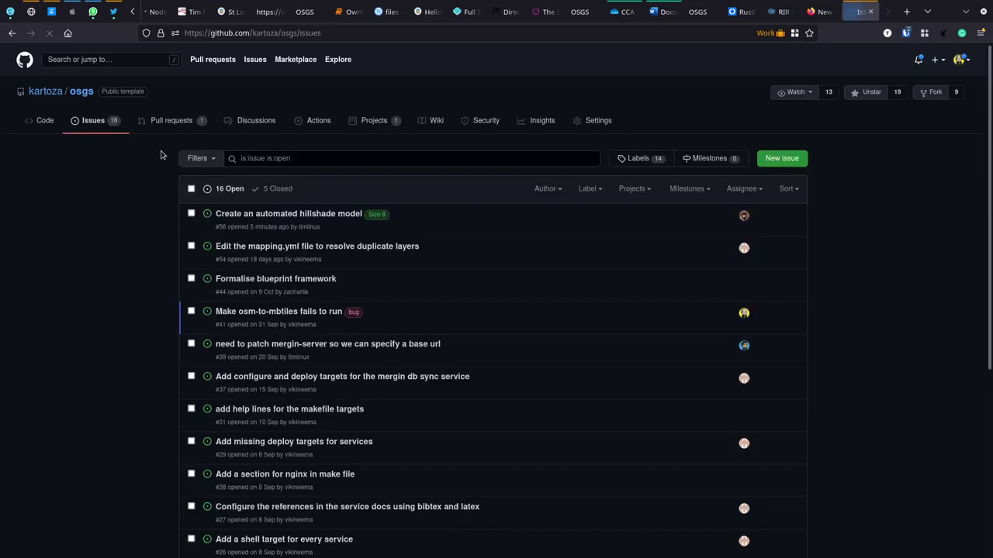
{"action": "left_click", "coordinate": [793, 158]}
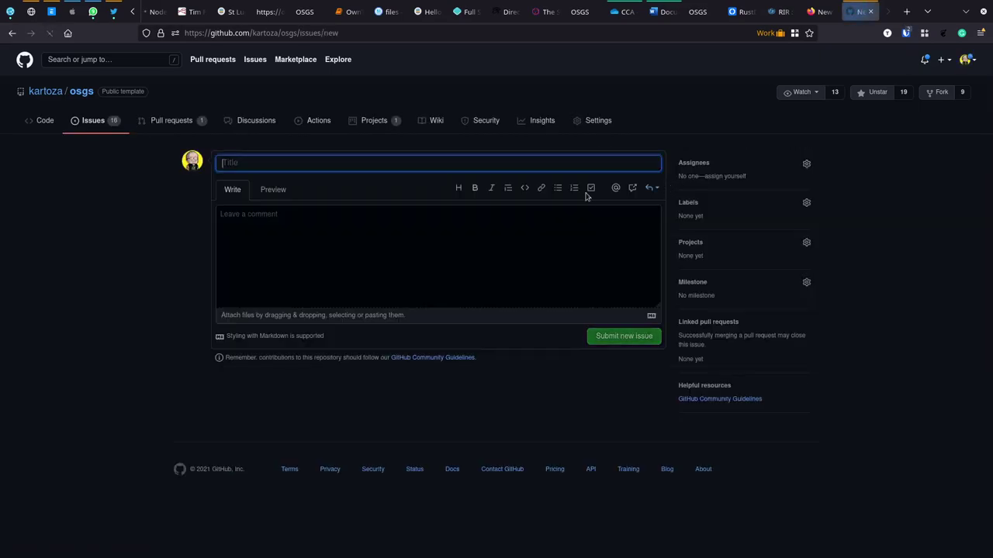
{"action": "type", "text": "We need"}
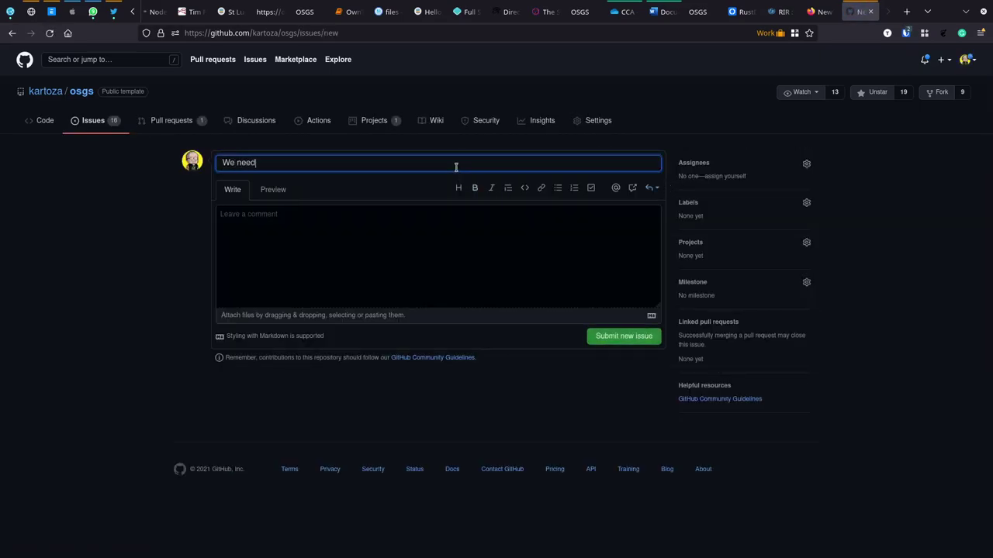
{"action": "type", "text": " a blog article on how to prepare a"}
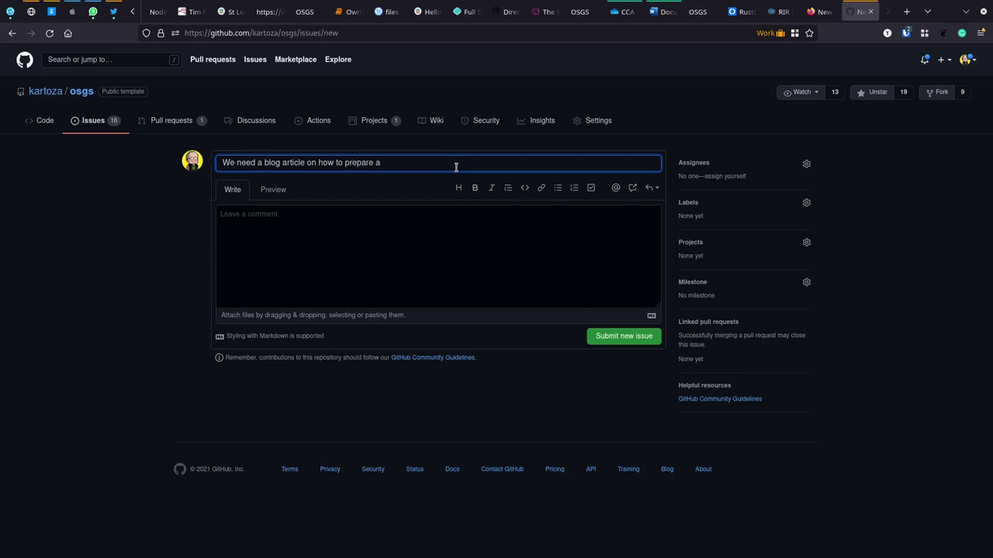
{"action": "type", "text": " hillshade "}
{"action": "type", "text": "backdripo"}
{"action": "key", "text": "BackSpace"}
{"action": "key", "text": "BackSpace"}
{"action": "key", "text": "BackSpace"}
{"action": "key", "text": "BackSpace"}
{"action": "type", "text": "rop"}
- Assign the blog article issue to the team member responsible for the hillshade issue and apply the Size 5 label
{"action": "left_click", "coordinate": [703, 165]}
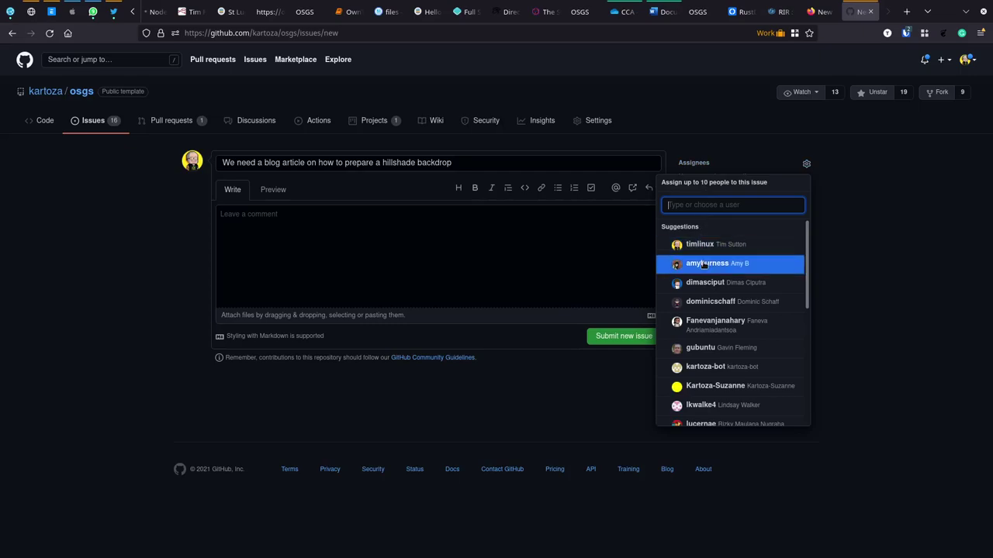
{"action": "left_click", "coordinate": [704, 263]}
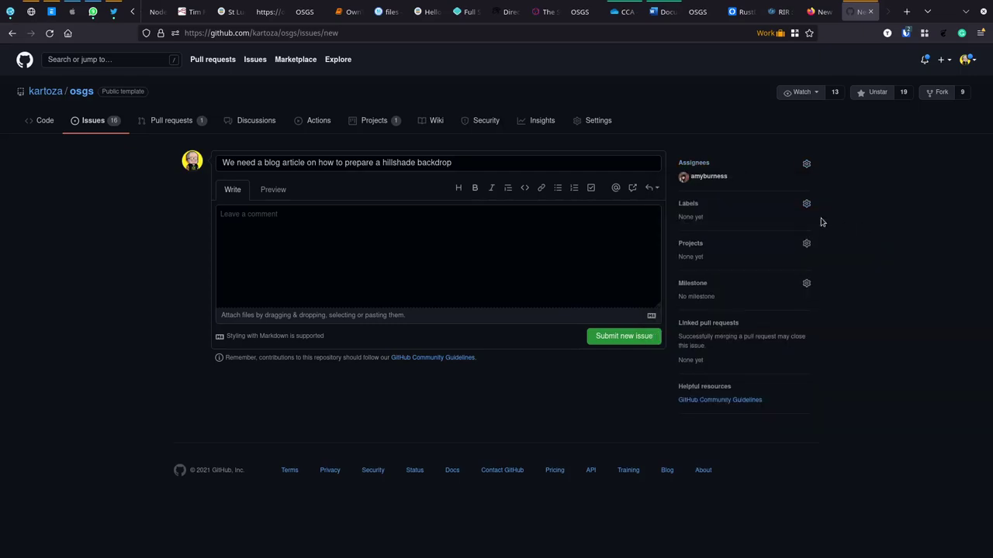
{"action": "left_click", "coordinate": [718, 209]}
{"action": "scroll", "coordinate": [731, 391], "scroll_direction": "down", "scroll_amount": 3}
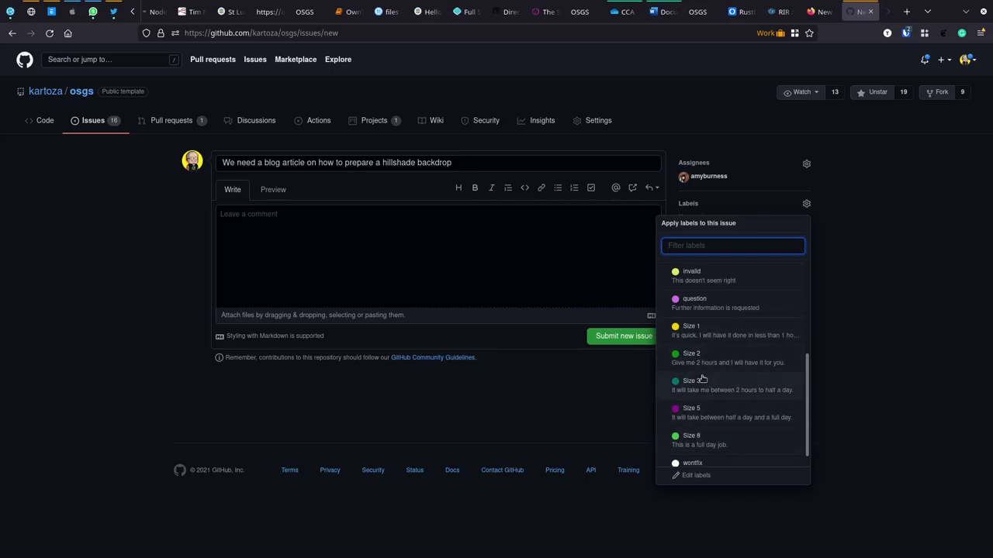
{"action": "left_click", "coordinate": [712, 419]}
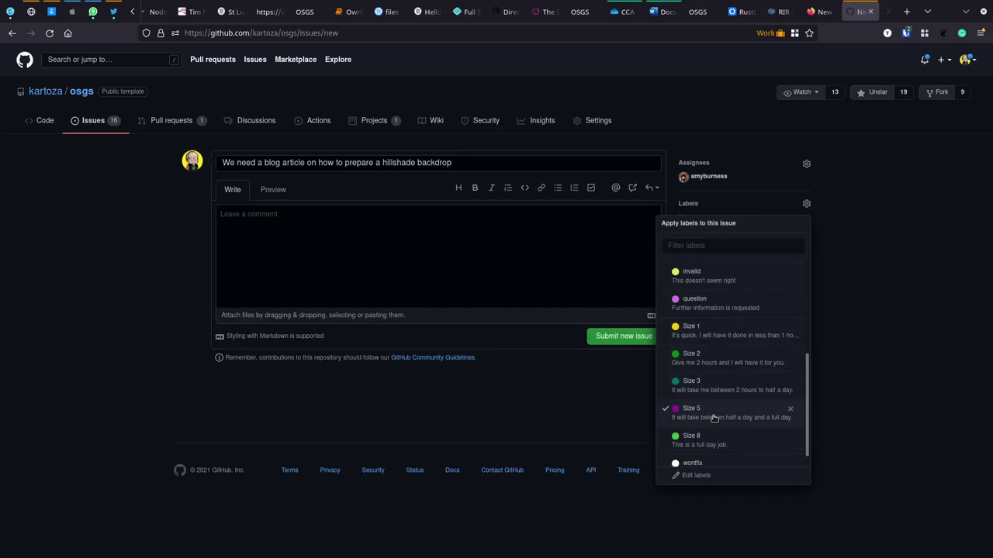
- Try to add the blog article issue to the OSM Cartography project and submit it
{"action": "left_click", "coordinate": [886, 295]}
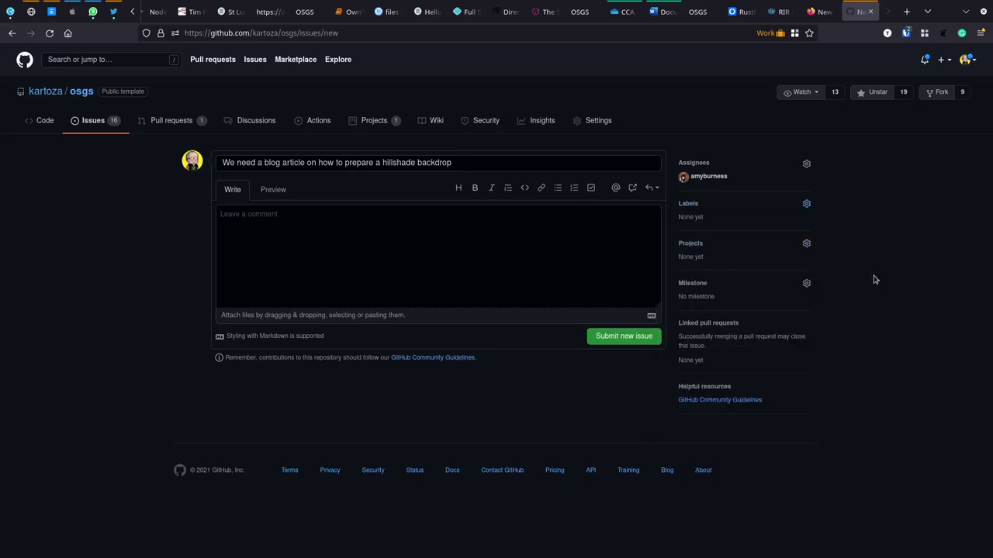
{"action": "left_click", "coordinate": [700, 249]}
{"action": "left_click", "coordinate": [710, 325]}
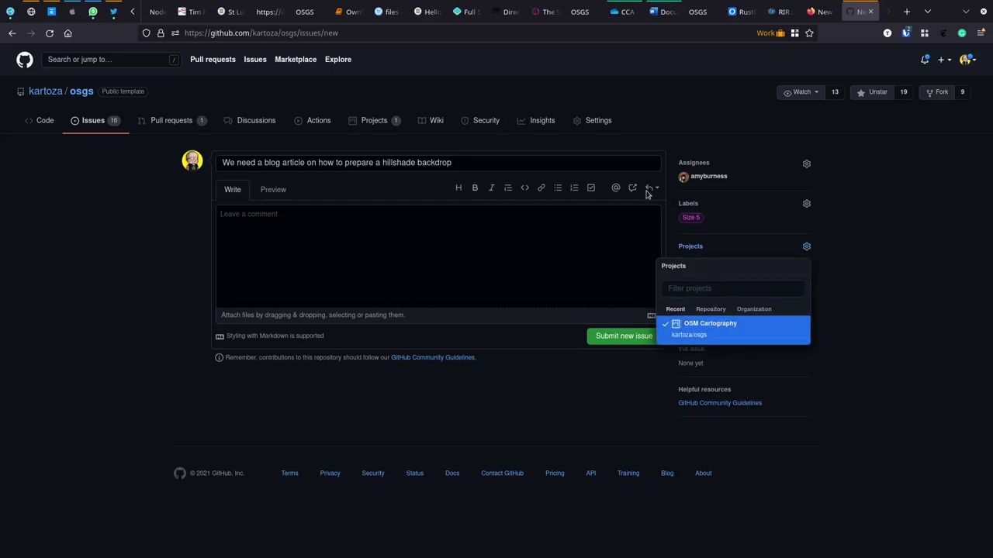
{"action": "left_click", "coordinate": [611, 339]}
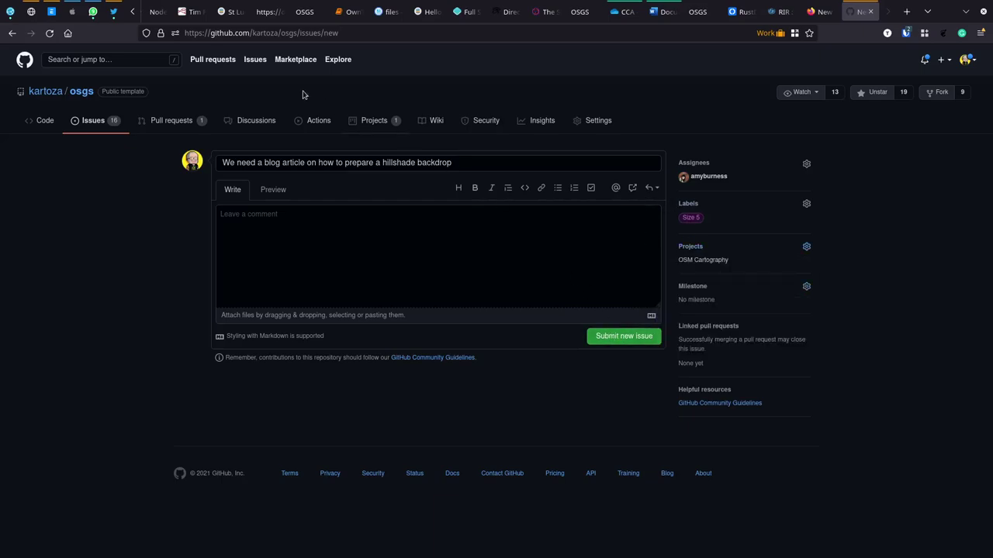
- Check the OSM Cartography board for the blog article issue and go back to the new issue form
{"action": "left_click", "coordinate": [371, 122]}
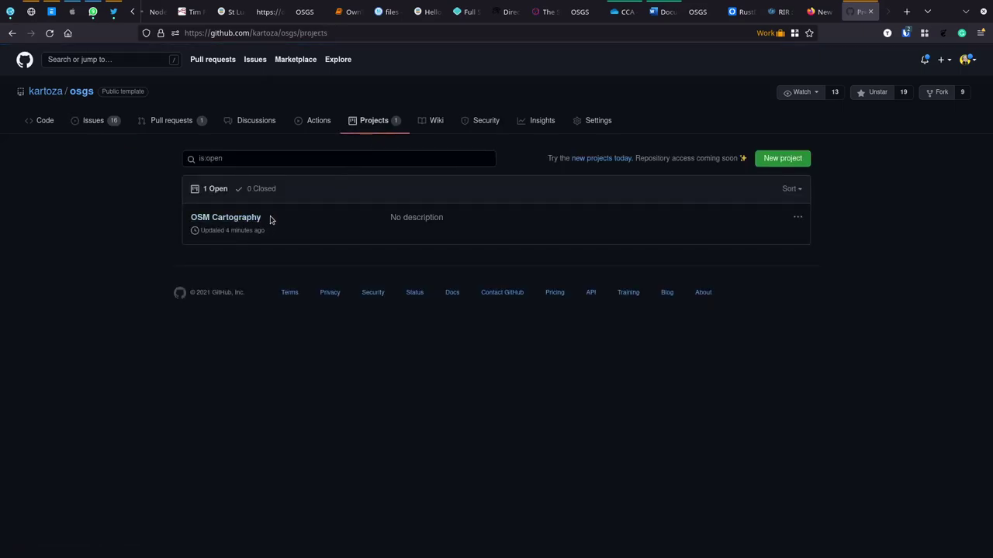
{"action": "left_click", "coordinate": [239, 221]}
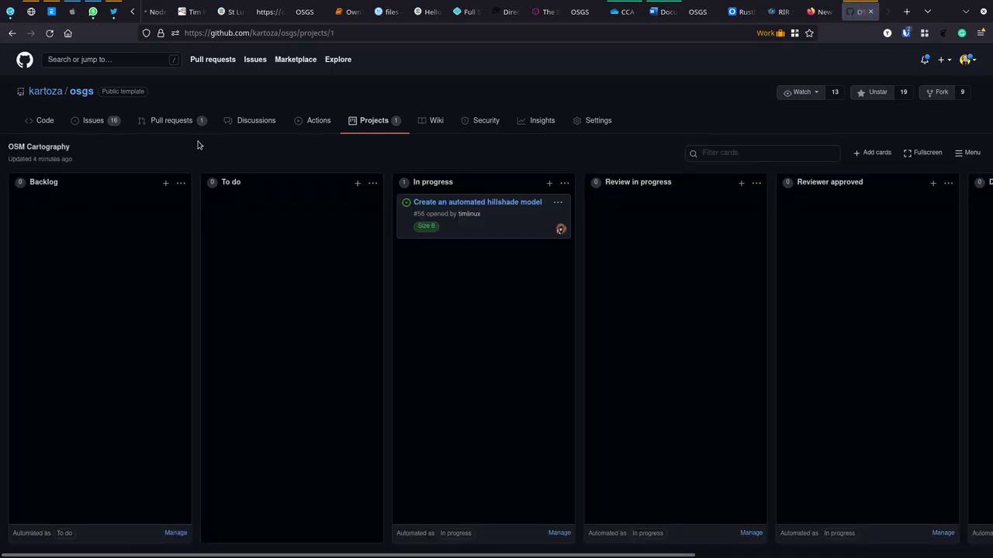
{"action": "left_click", "coordinate": [11, 37]}
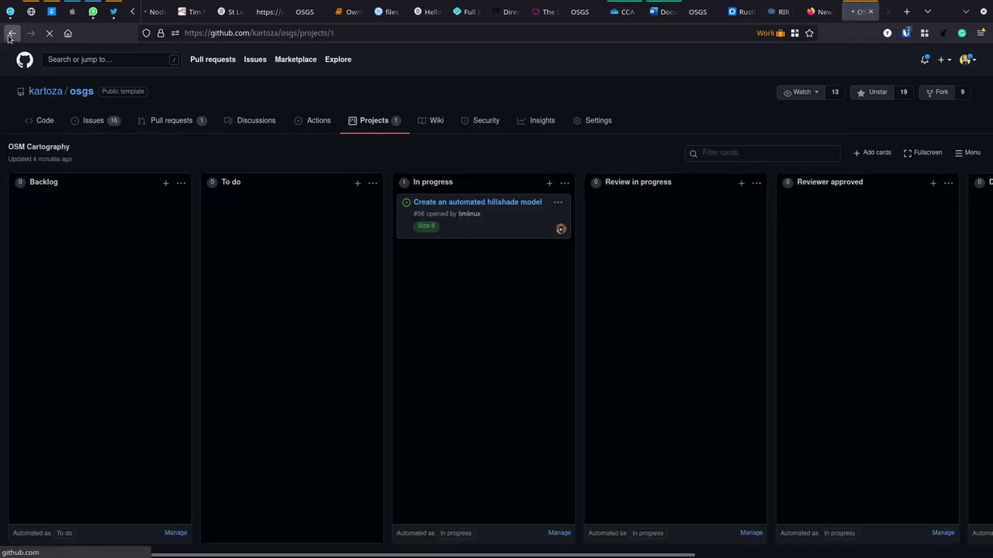
{"action": "left_click", "coordinate": [11, 37]}
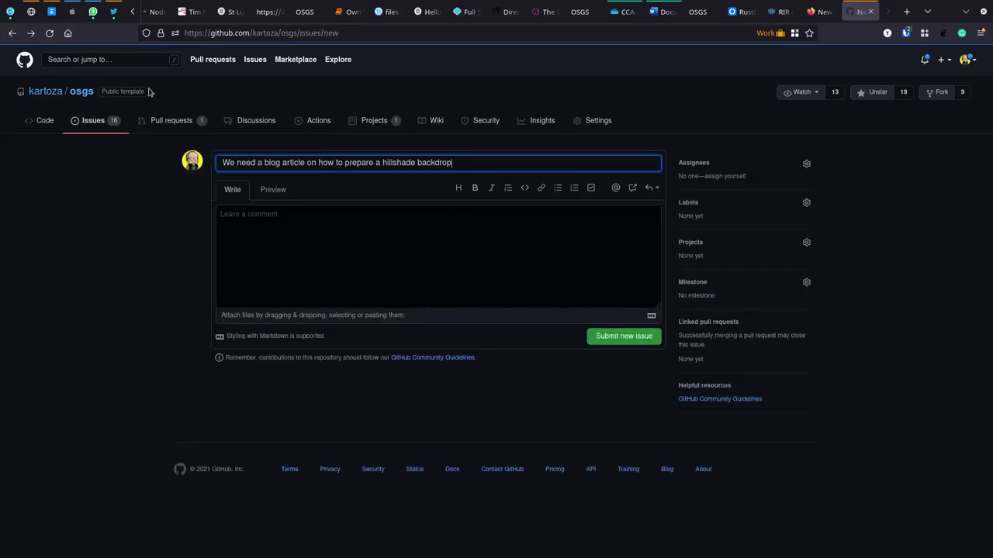
- In the restored issue form, select the hillshade issue's assignee again and reapply the Size 5 label
{"action": "left_click", "coordinate": [694, 162]}
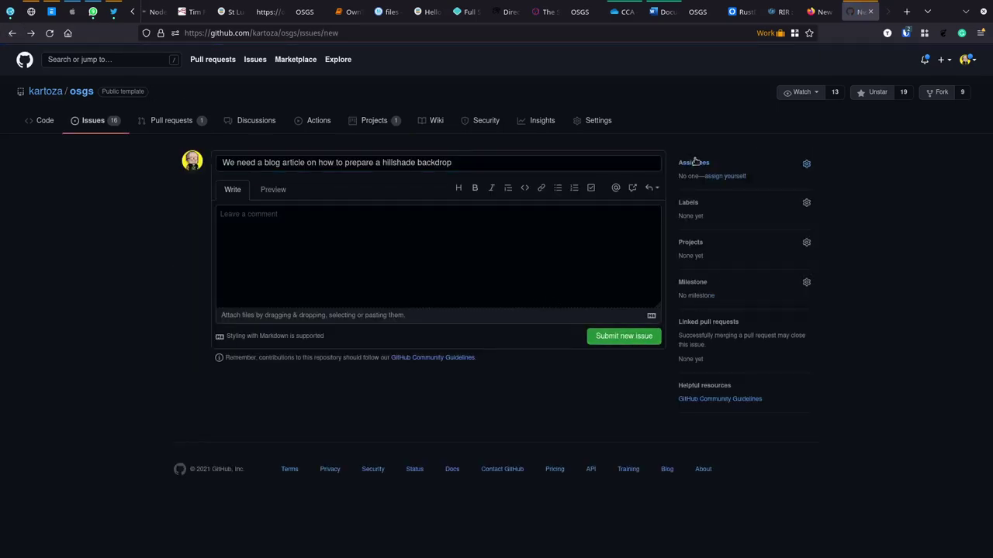
{"action": "left_click", "coordinate": [704, 264]}
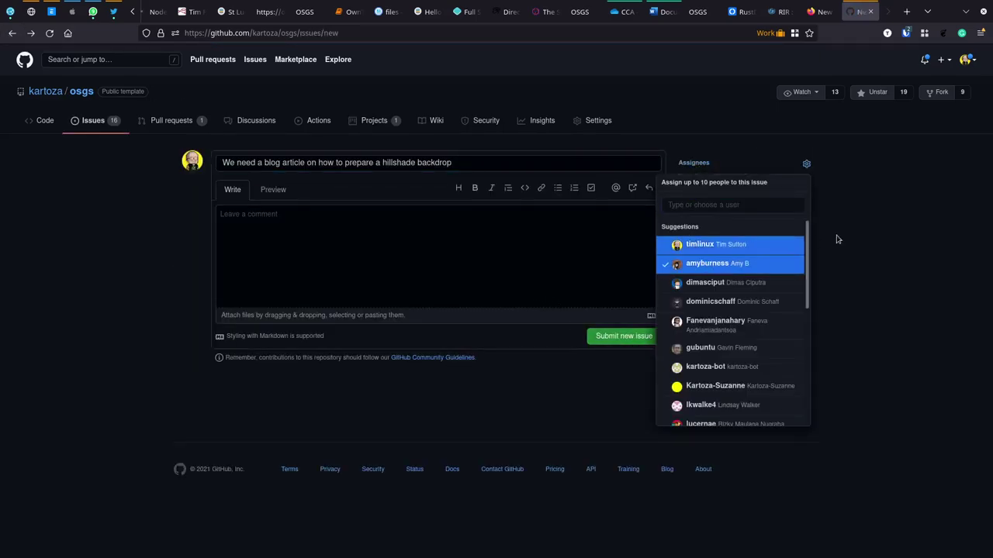
{"action": "left_click", "coordinate": [931, 225]}
{"action": "left_click", "coordinate": [689, 204]}
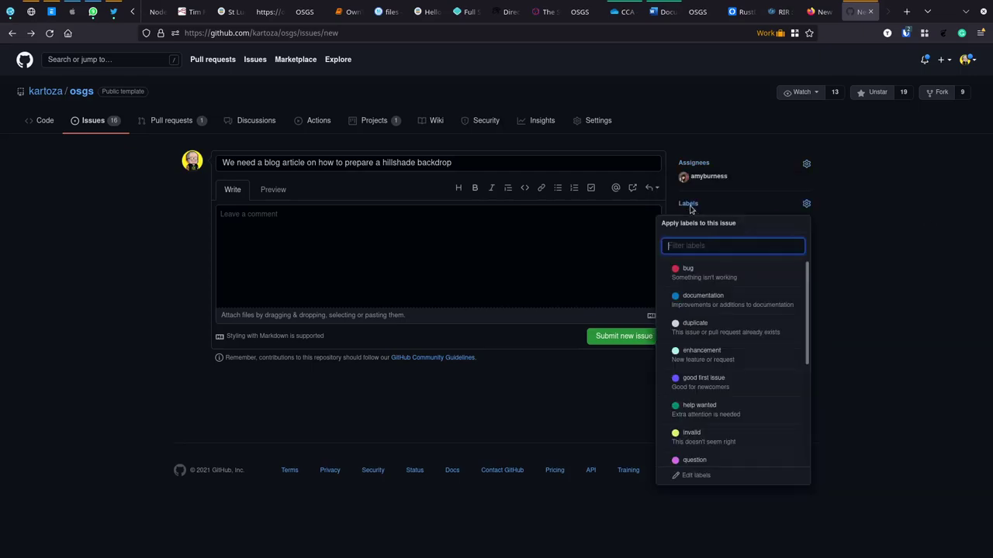
{"action": "scroll", "coordinate": [717, 419], "scroll_direction": "down", "scroll_amount": 3}
{"action": "left_click", "coordinate": [713, 448]}
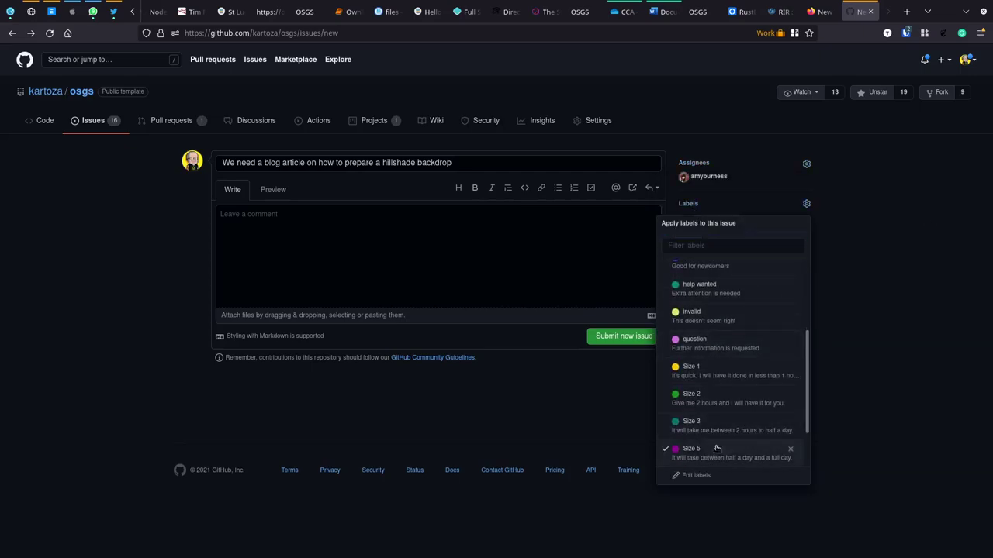
{"action": "left_click", "coordinate": [881, 310]}
- Add the blog article issue to the OSM Cartography project and submit the new issue
{"action": "left_click", "coordinate": [692, 250]}
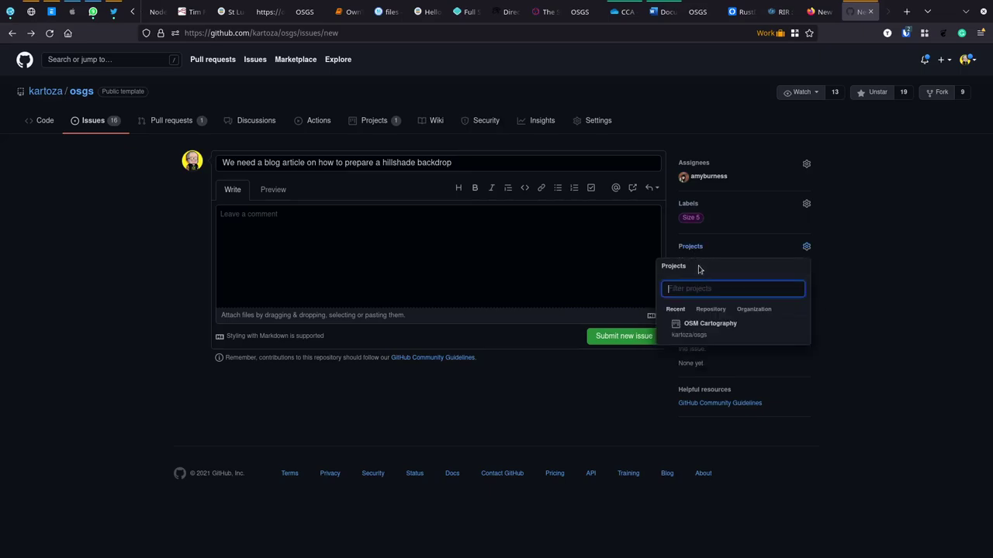
{"action": "left_click", "coordinate": [611, 360]}
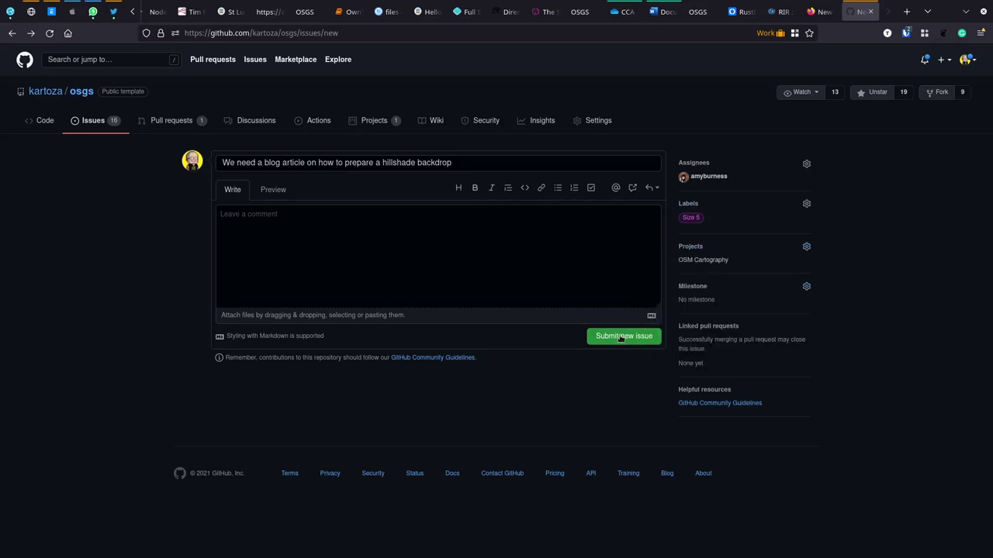
{"action": "left_click", "coordinate": [620, 338]}
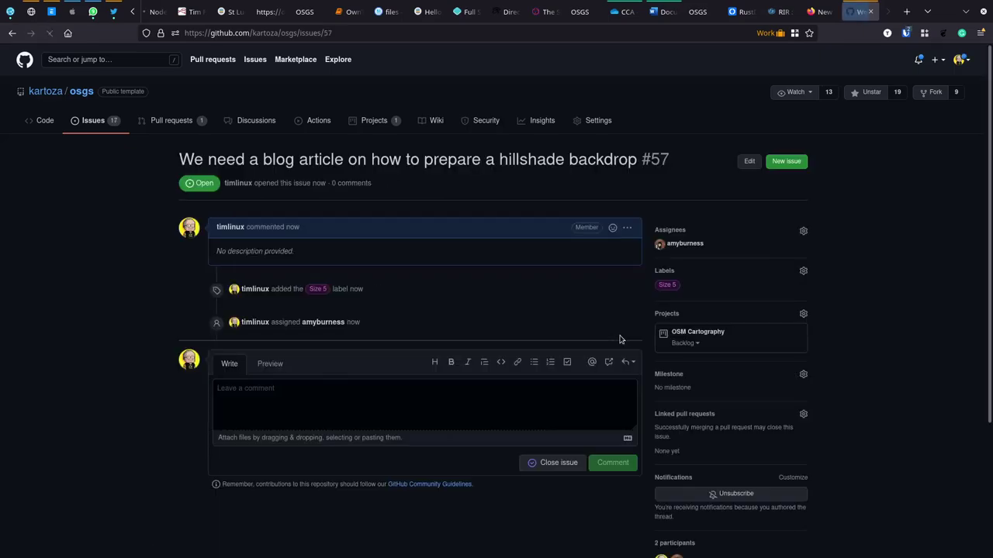
- Open the OSM Cartography project board and check the Backlog column for the blog article card
{"action": "left_click", "coordinate": [377, 121]}
{"action": "left_click", "coordinate": [227, 217]}
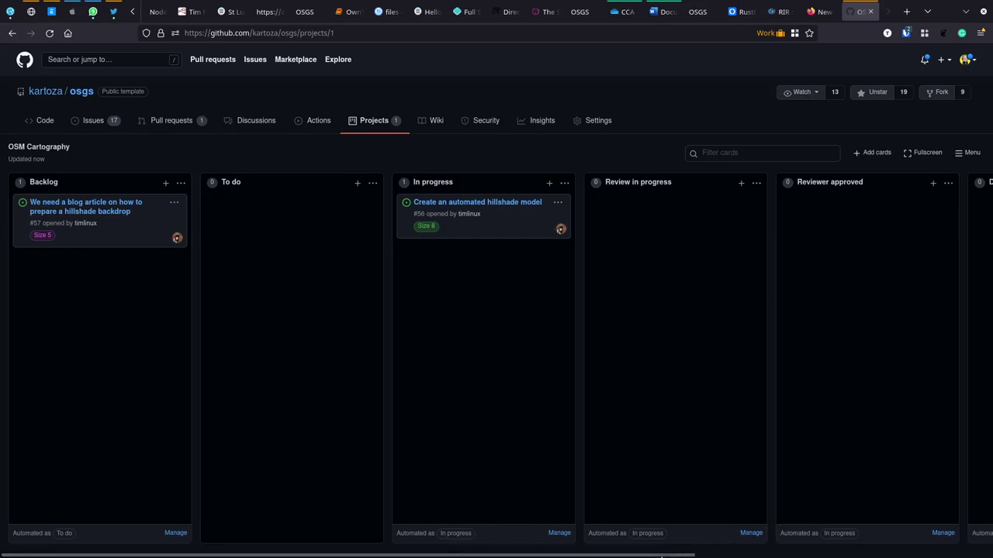
{"action": "mouse_move", "coordinate": [661, 555]}
{"action": "left_mouse_down"}
{"action": "mouse_move", "coordinate": [821, 555]}
{"action": "mouse_move", "coordinate": [661, 555]}
{"action": "left_mouse_up"}
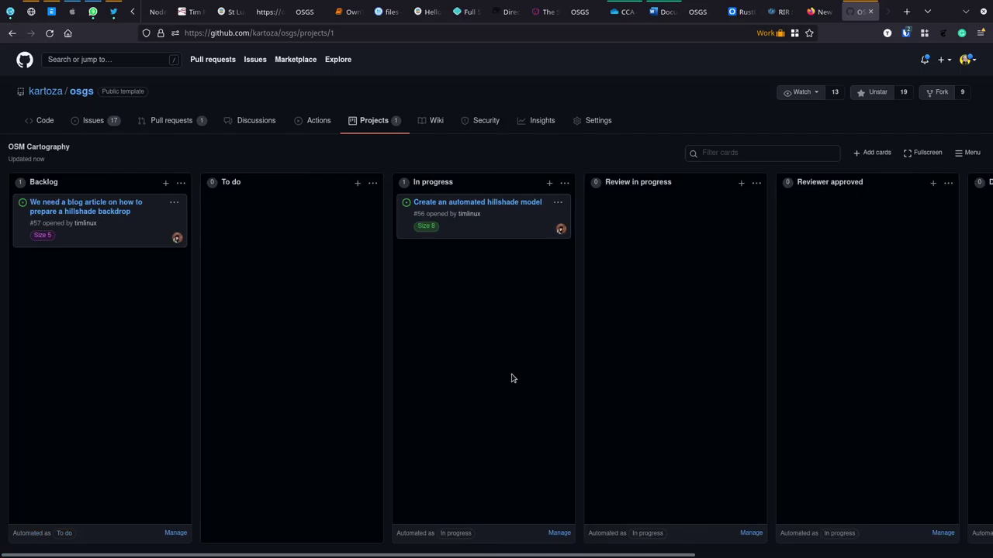
- Switch to draw.io and review the workflow diagram from project planning down to the peer review and collaborator notification stages
{"action": "key", "text": "alt+Tab"}
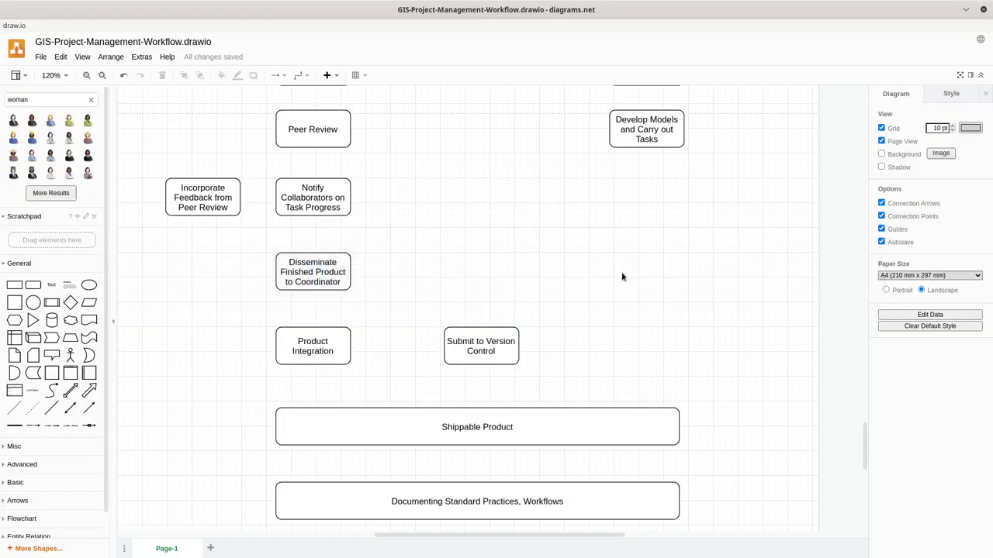
{"action": "scroll", "coordinate": [471, 265], "scroll_direction": "up", "scroll_amount": 5}
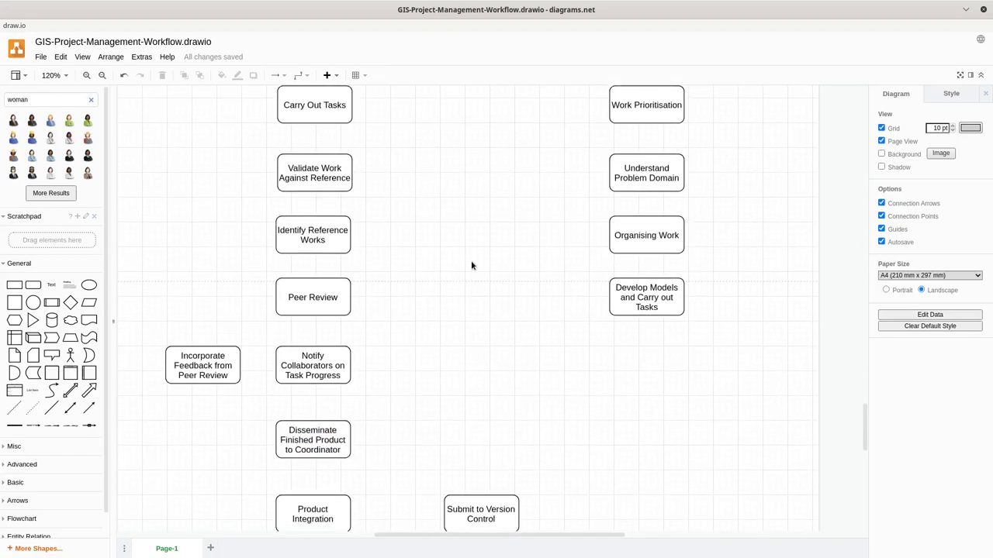
{"action": "scroll", "coordinate": [472, 265], "scroll_direction": "up", "scroll_amount": 12}
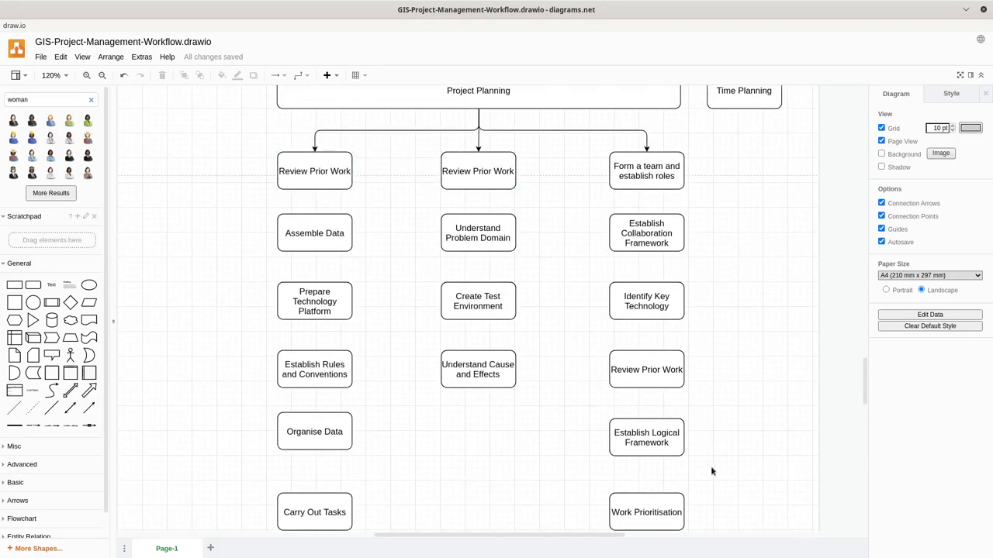
{"action": "scroll", "coordinate": [415, 453], "scroll_direction": "down", "scroll_amount": 1}
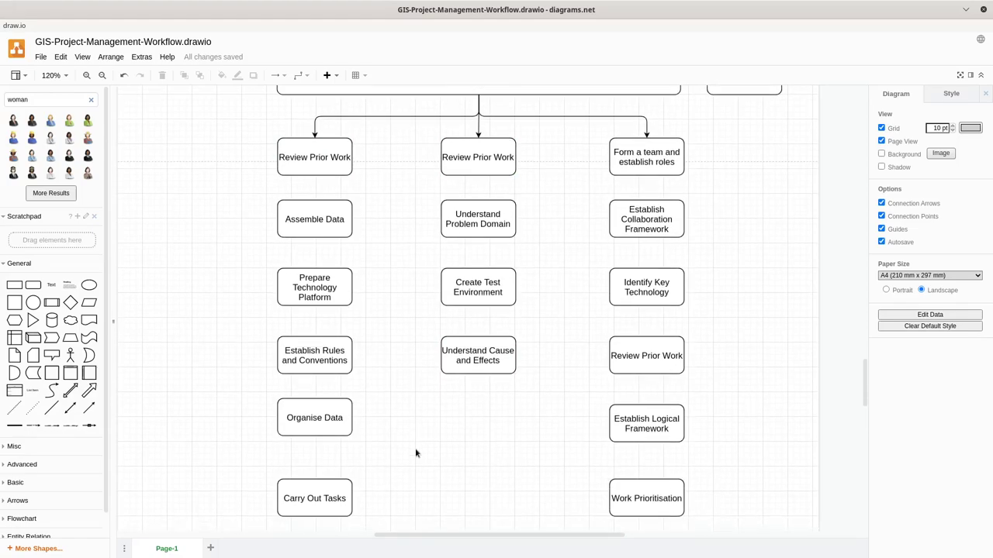
{"action": "scroll", "coordinate": [416, 452], "scroll_direction": "down", "scroll_amount": 2}
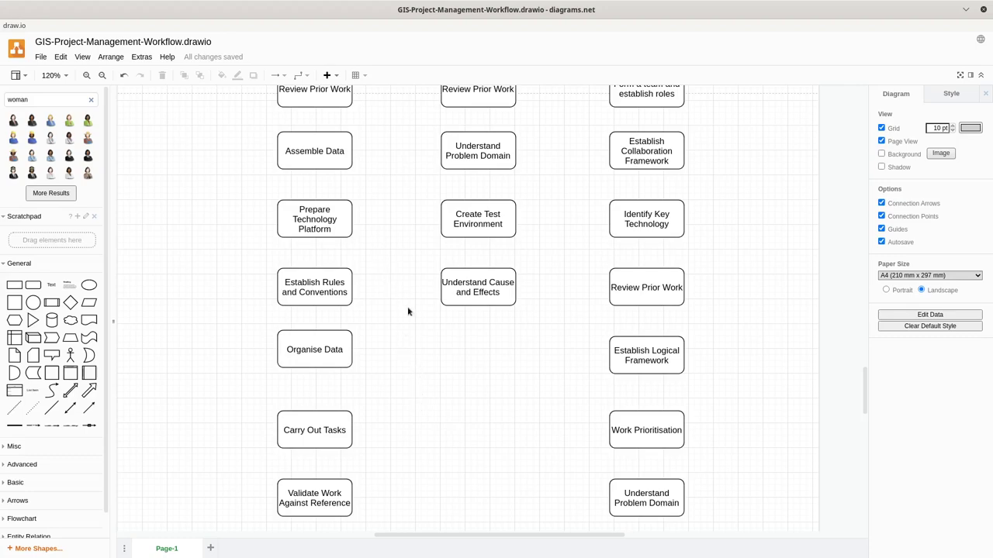
{"action": "scroll", "coordinate": [412, 346], "scroll_direction": "down", "scroll_amount": 5}
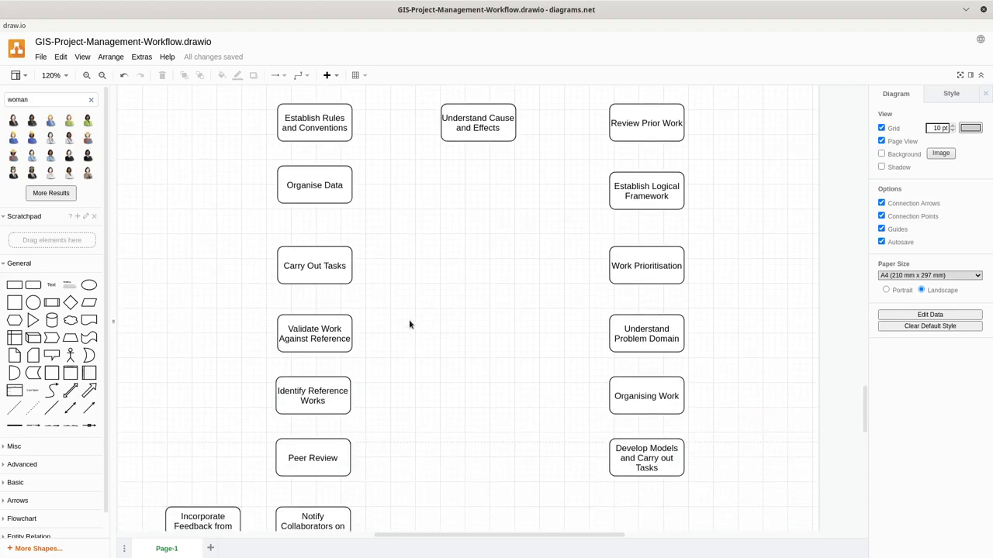
{"action": "scroll", "coordinate": [408, 322], "scroll_direction": "down", "scroll_amount": 2}
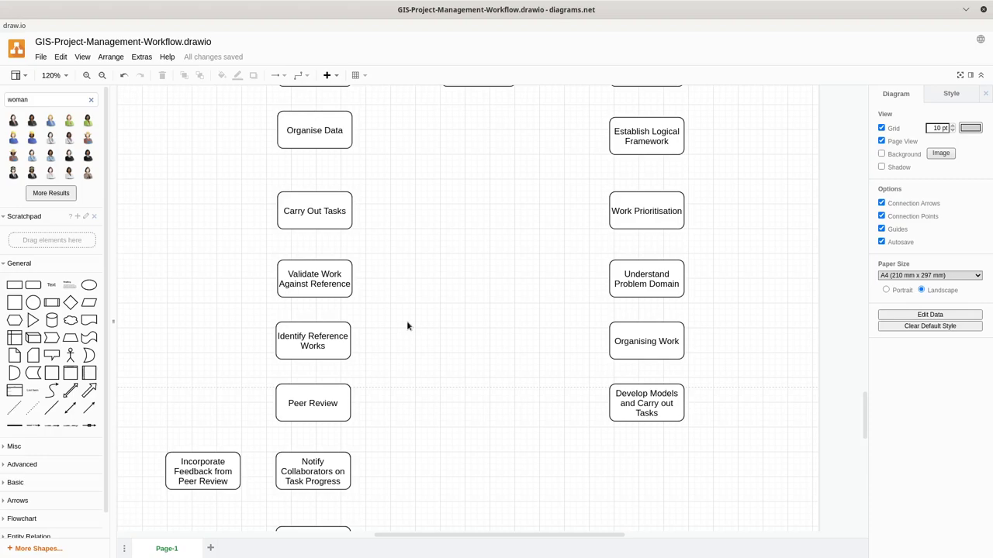
- Return to GitHub in Firefox and view the watch notification options on the osgs repository's home page
{"action": "key", "text": "alt+Tab"}
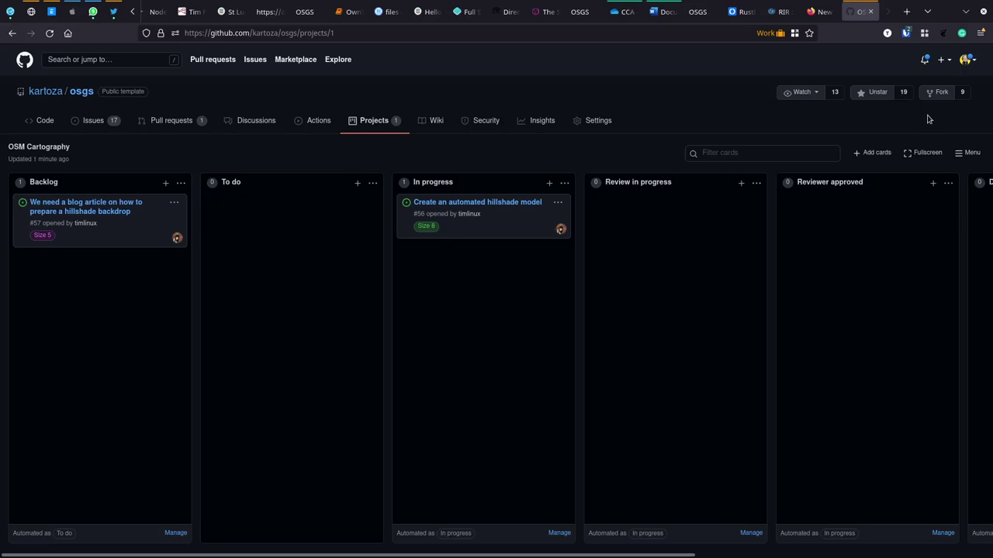
{"action": "left_click", "coordinate": [76, 92]}
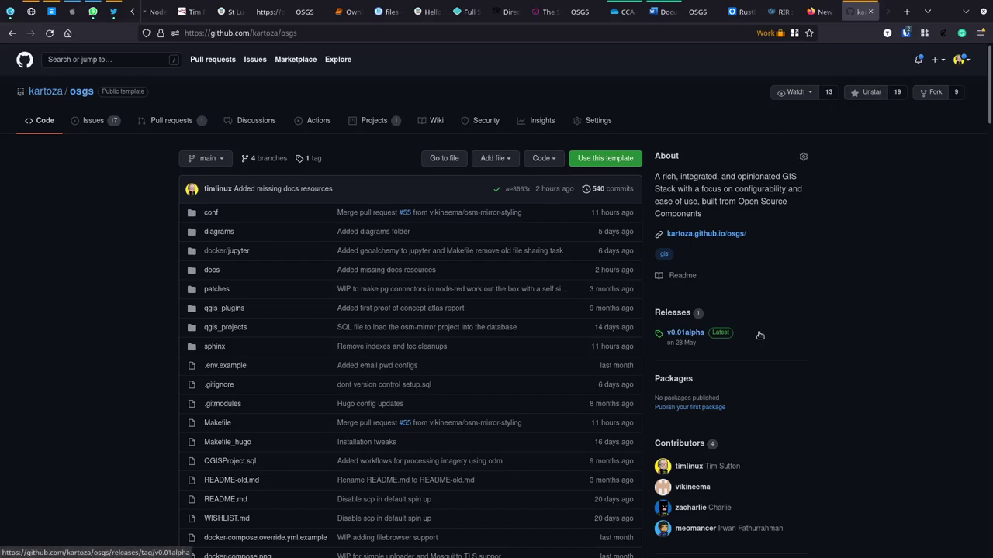
{"action": "key", "text": "F5"}
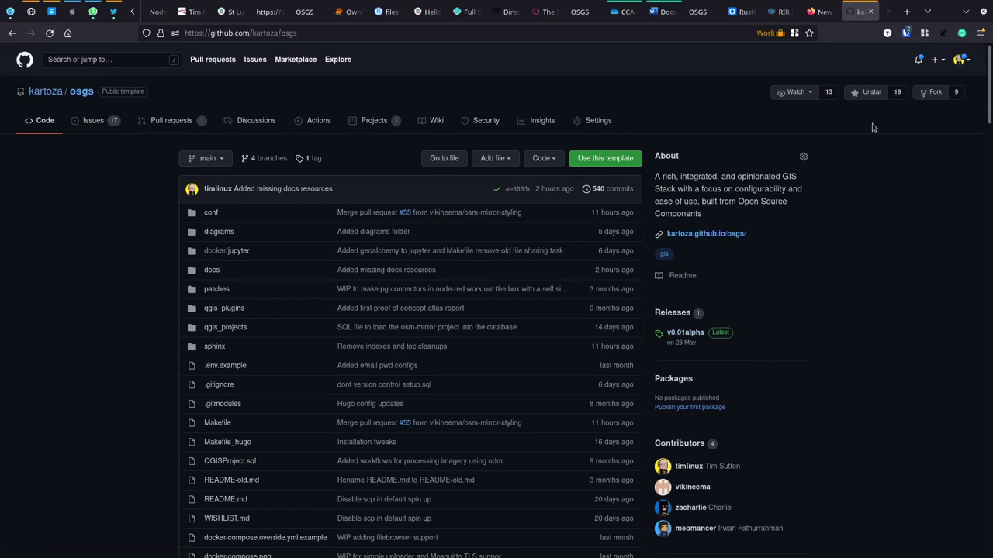
{"action": "left_click", "coordinate": [795, 92]}
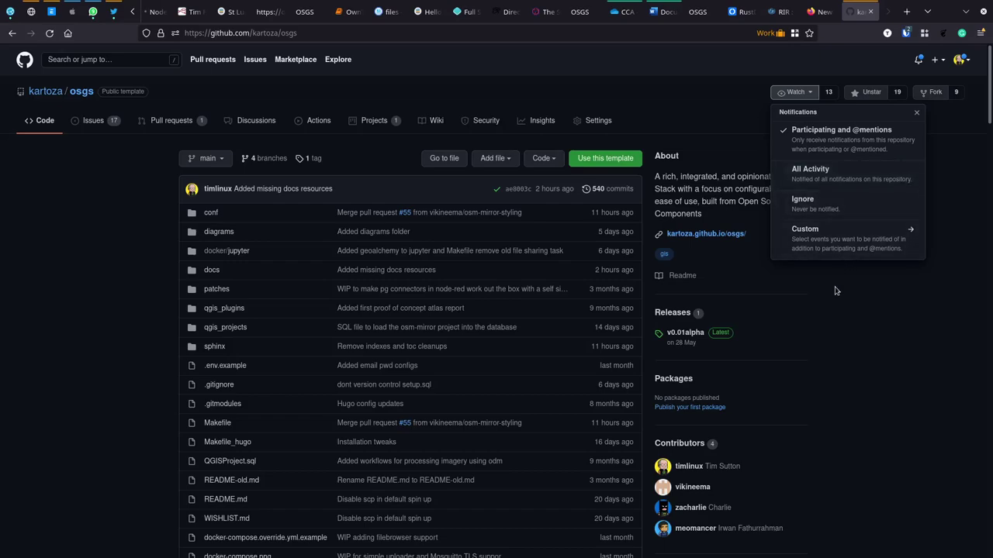
{"action": "left_click", "coordinate": [833, 332]}
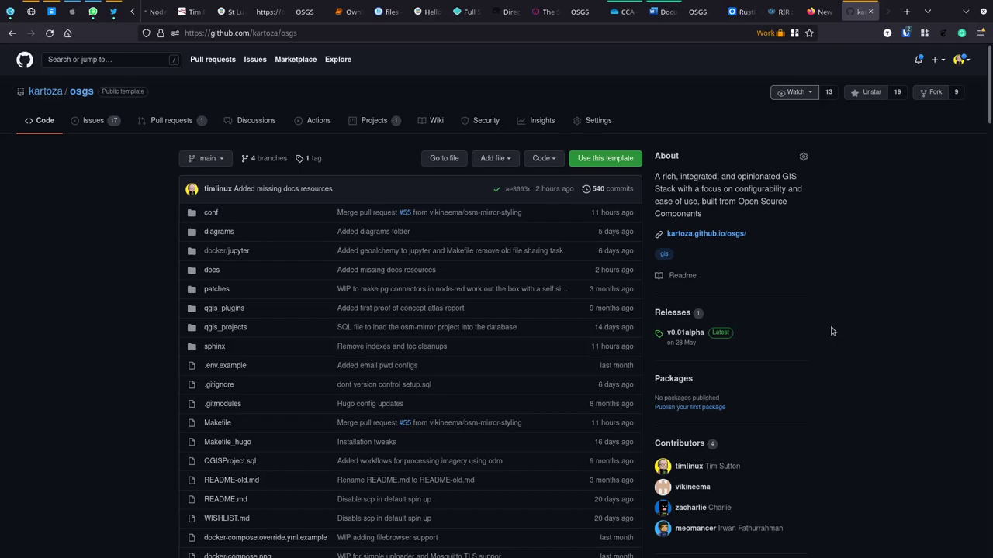
- Open your own GitHub profile and look over its popular repositories, contribution graph and recent contribution activity
{"action": "mouse_move", "coordinate": [54, 97]}
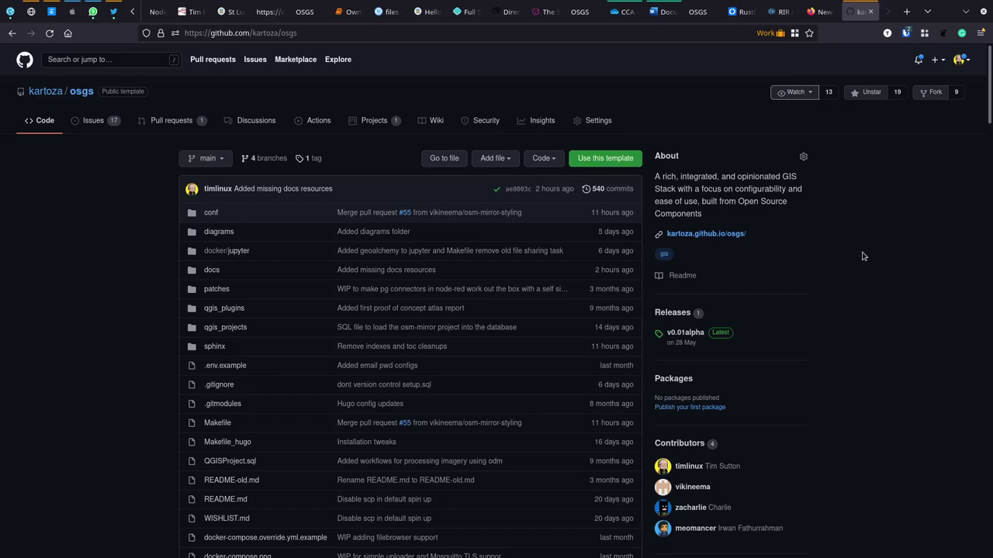
{"action": "left_click", "coordinate": [961, 59]}
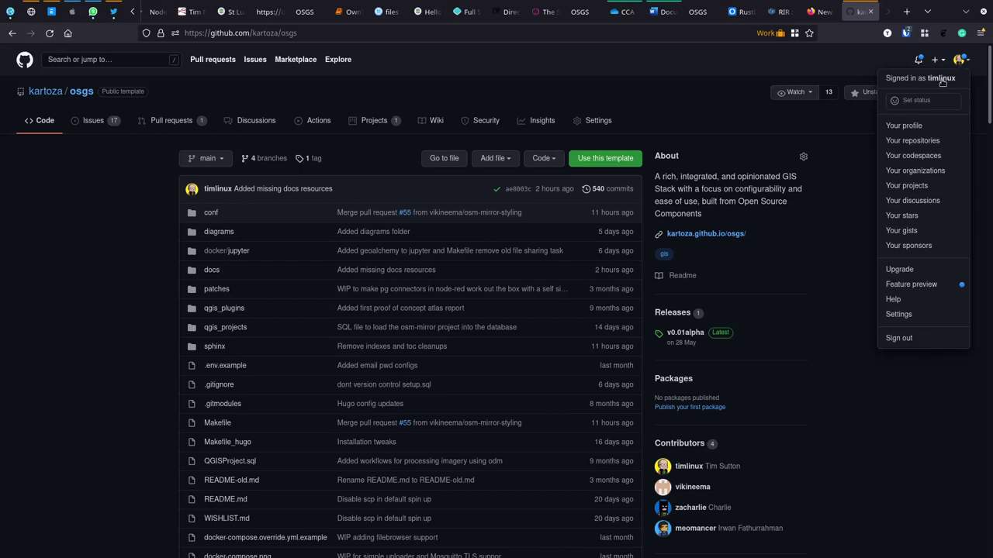
{"action": "left_click", "coordinate": [907, 126]}
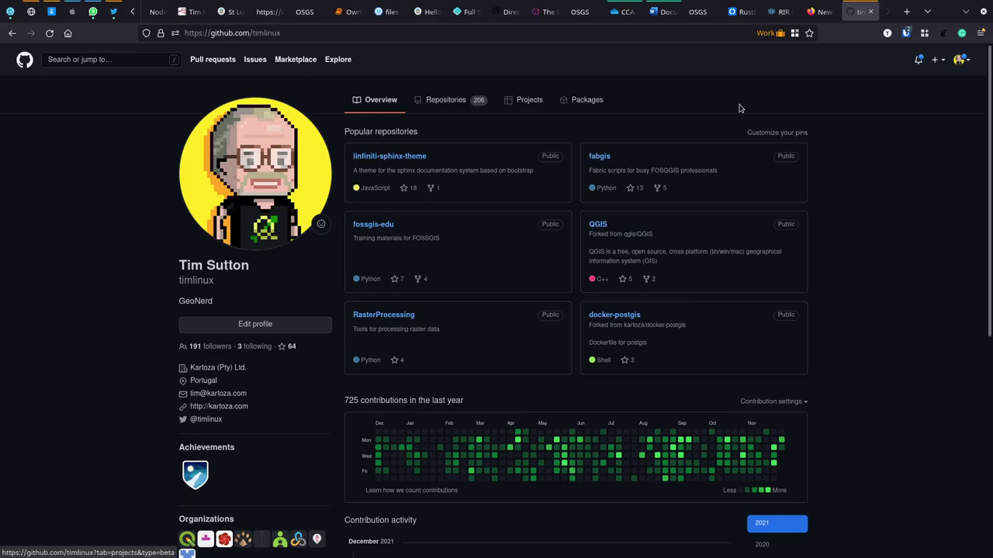
{"action": "scroll", "coordinate": [867, 228], "scroll_direction": "down", "scroll_amount": 4}
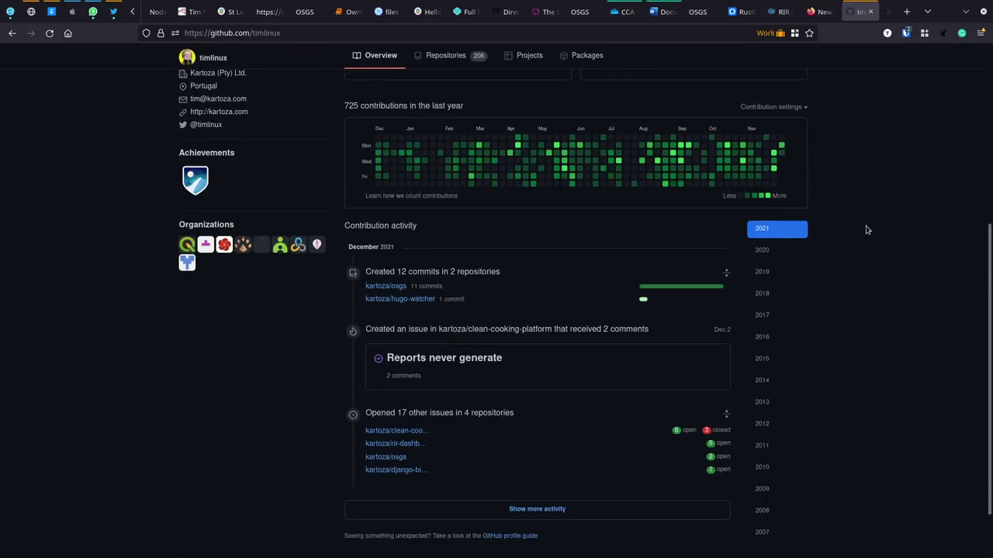
{"action": "scroll", "coordinate": [866, 229], "scroll_direction": "down", "scroll_amount": 1}
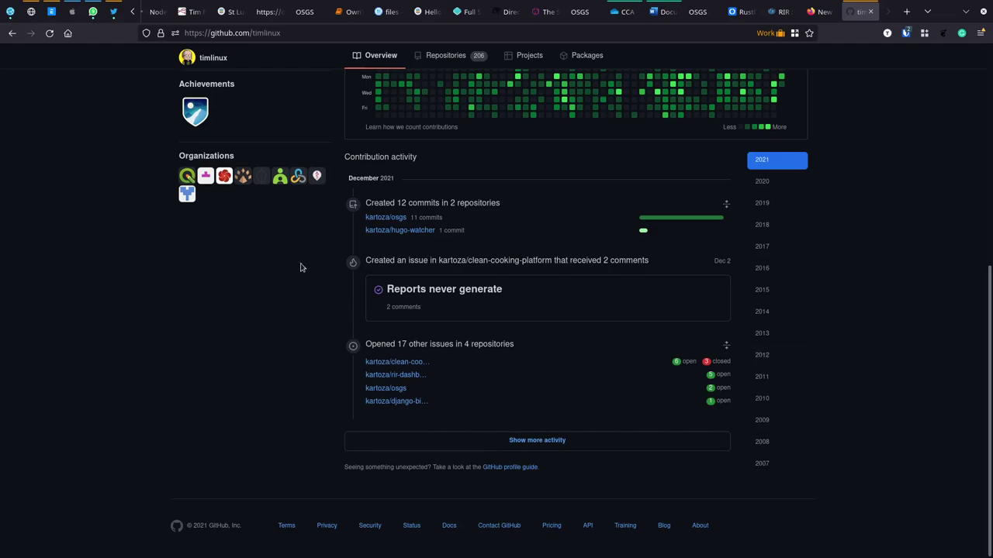
{"action": "scroll", "coordinate": [301, 268], "scroll_direction": "up", "scroll_amount": 4}
{"action": "scroll", "coordinate": [301, 267], "scroll_direction": "up", "scroll_amount": 1}
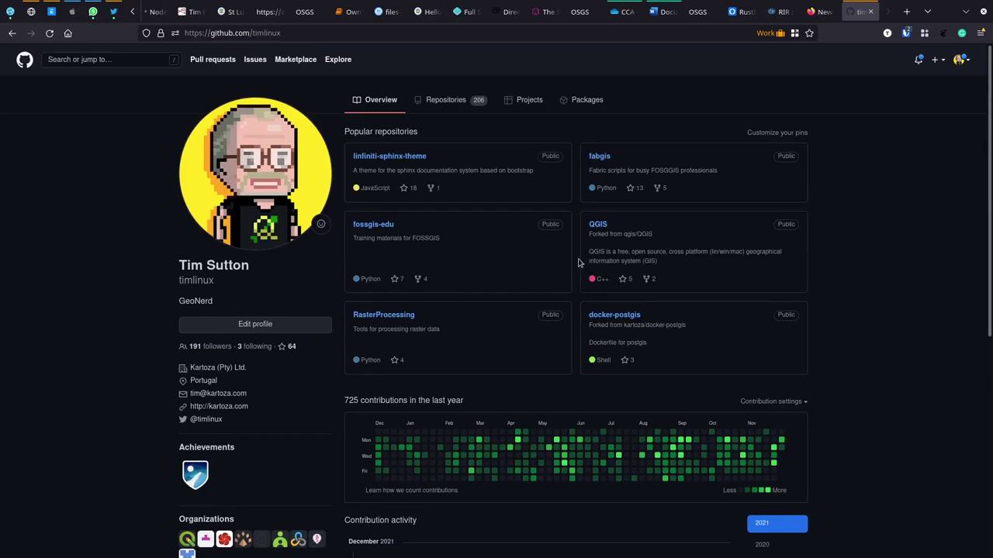
- Open the GitHub notifications inbox and look through the list of issue and pull request notifications across repositories
{"action": "left_click", "coordinate": [919, 61]}
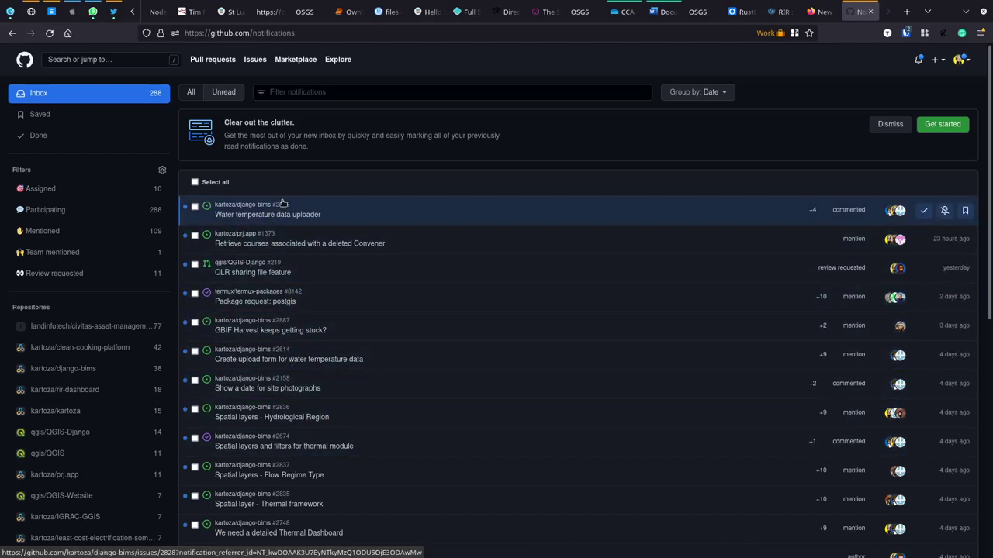
{"action": "scroll", "coordinate": [513, 428], "scroll_direction": "down", "scroll_amount": 10}
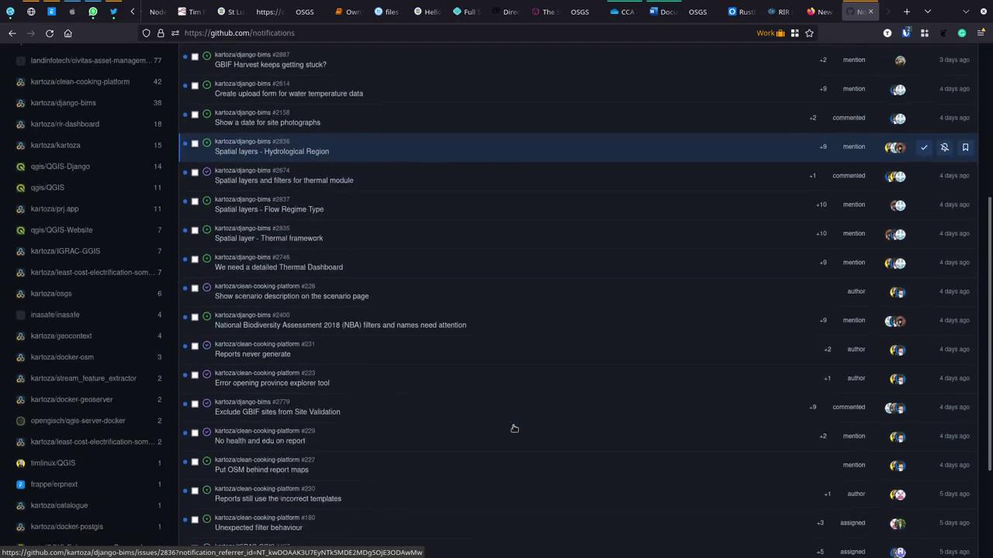
{"action": "scroll", "coordinate": [513, 428], "scroll_direction": "up", "scroll_amount": 10}
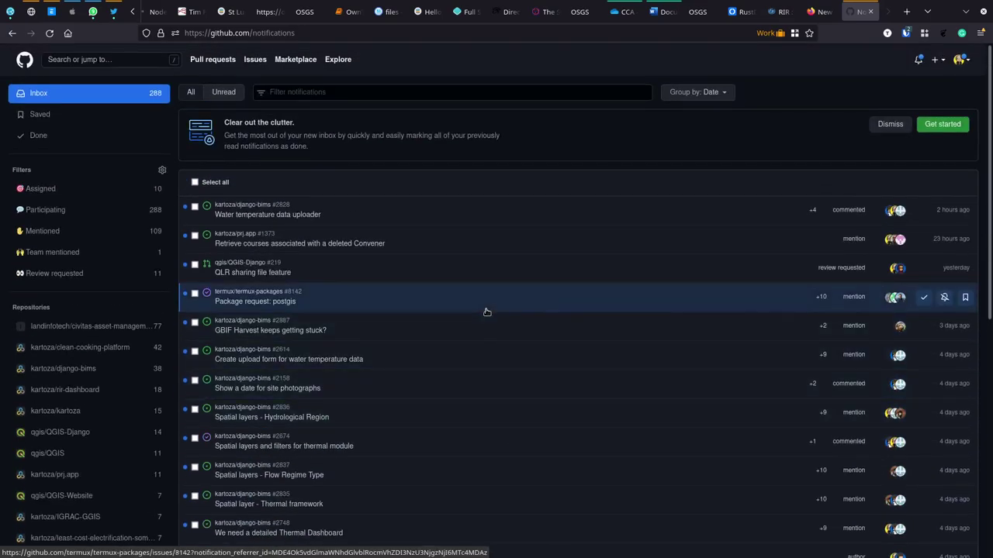
{"action": "scroll", "coordinate": [487, 312], "scroll_direction": "down", "scroll_amount": 5}
{"action": "scroll", "coordinate": [486, 312], "scroll_direction": "up", "scroll_amount": 5}
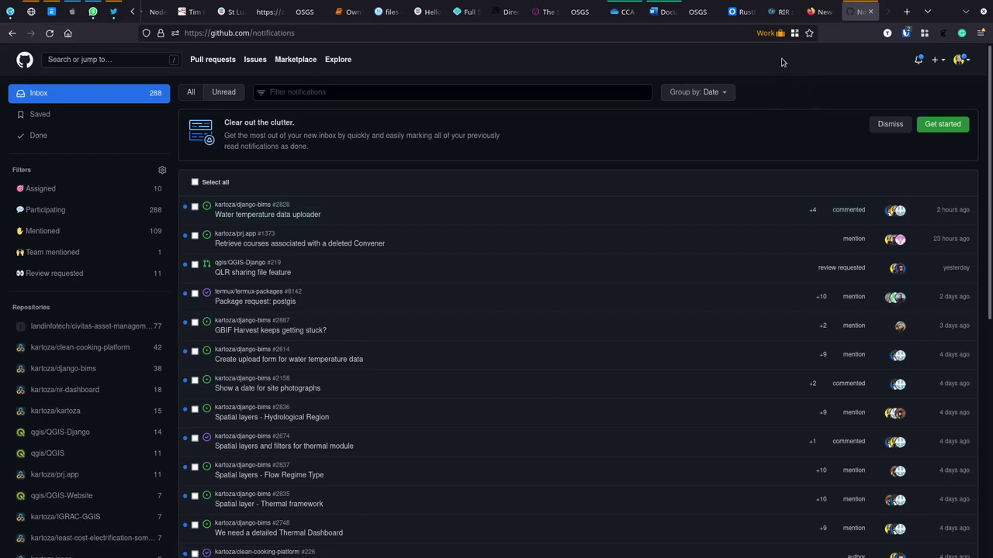
- Switch to draw.io and review the workflow diagram's final stages, from collaborator notification down to shippable product and documenting standard practices
{"action": "key", "text": "alt+Tab"}
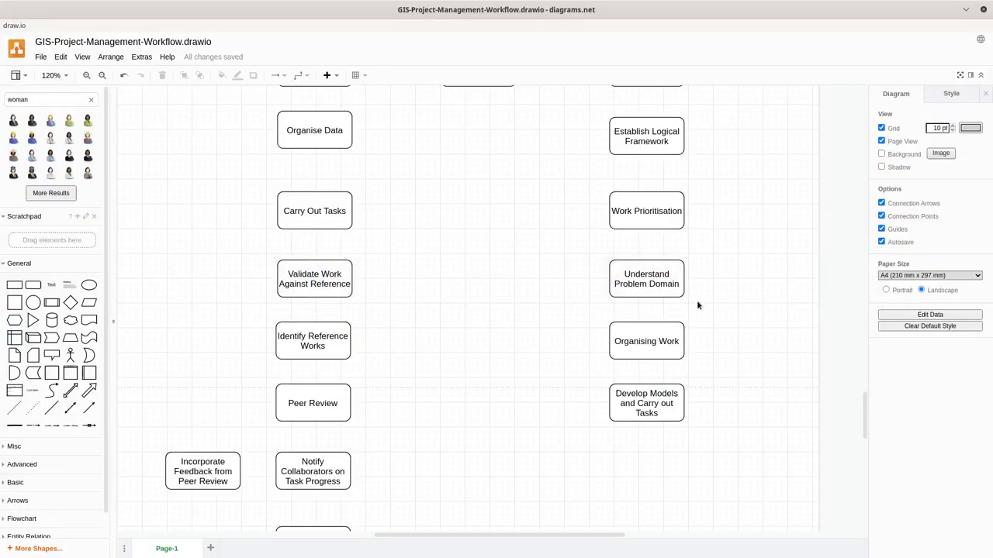
{"action": "scroll", "coordinate": [460, 386], "scroll_direction": "down", "scroll_amount": 5}
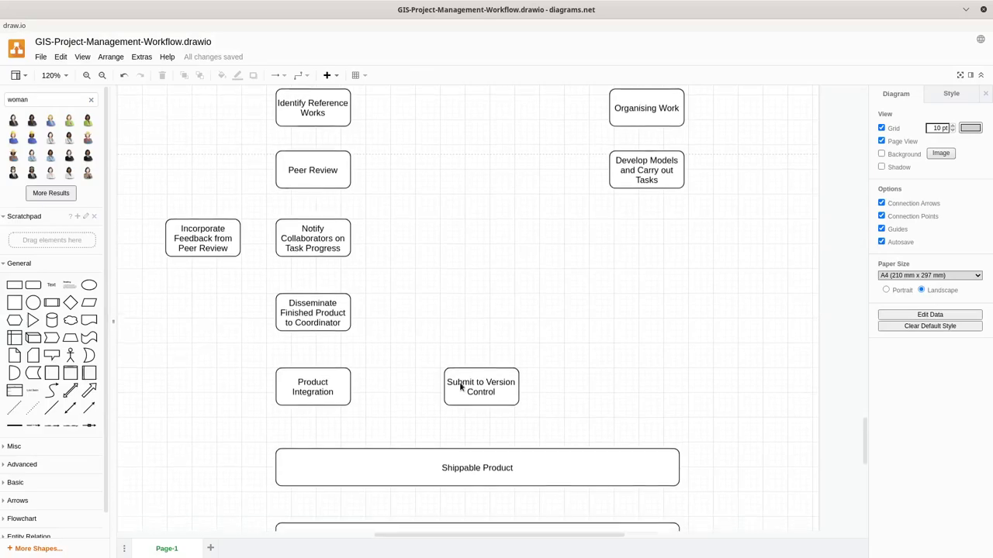
{"action": "scroll", "coordinate": [460, 382], "scroll_direction": "down", "scroll_amount": 2}
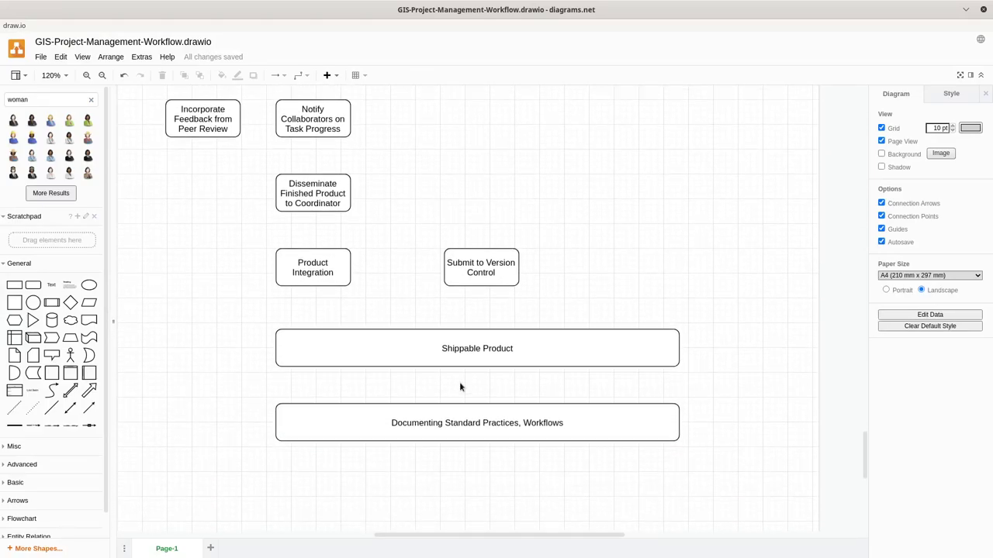
{"action": "scroll", "coordinate": [459, 381], "scroll_direction": "up", "scroll_amount": 2}
{"action": "scroll", "coordinate": [459, 384], "scroll_direction": "up", "scroll_amount": 3}
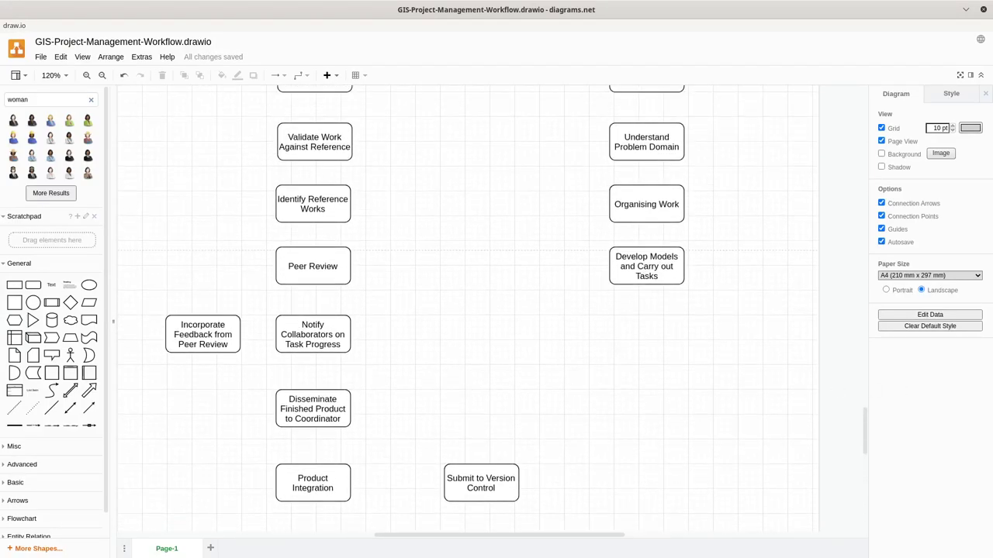